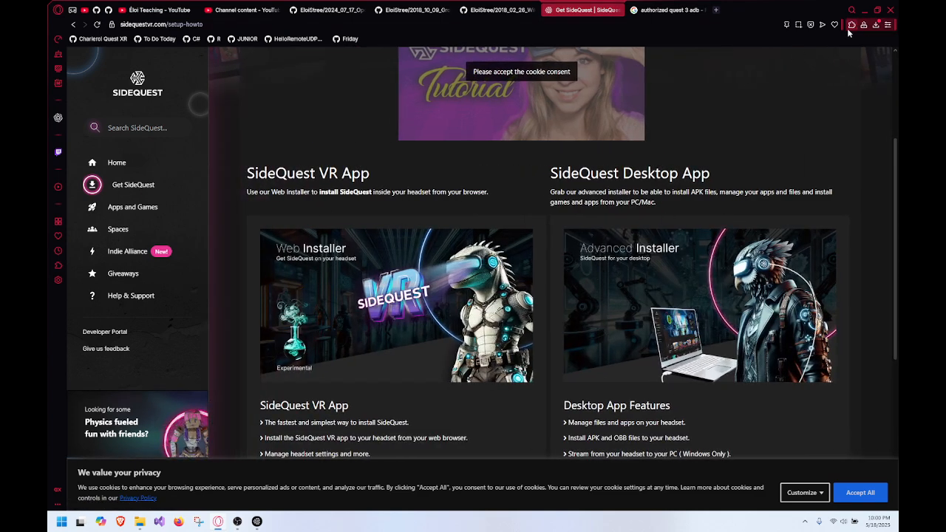
Step: Look up SideQuest on the PC and switch to the SideQuest desktop app
key(super)
text(side)
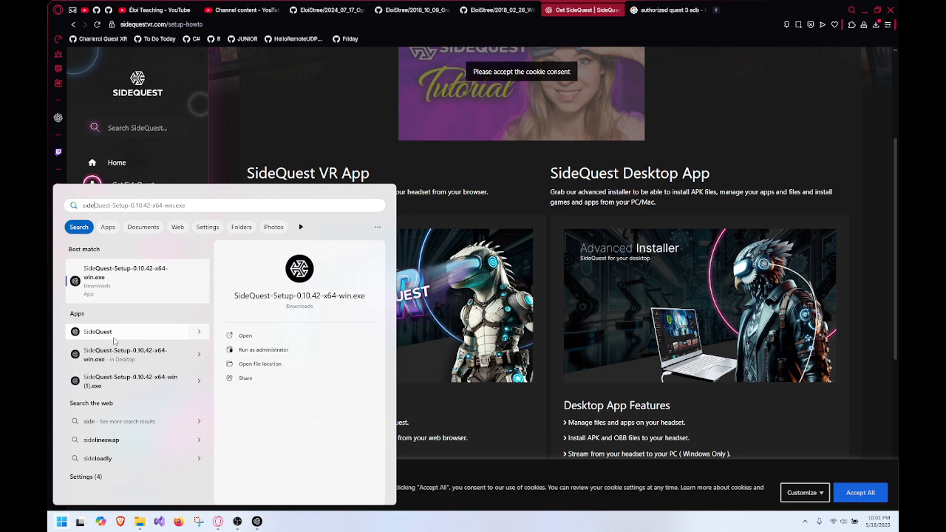
click(256, 521)
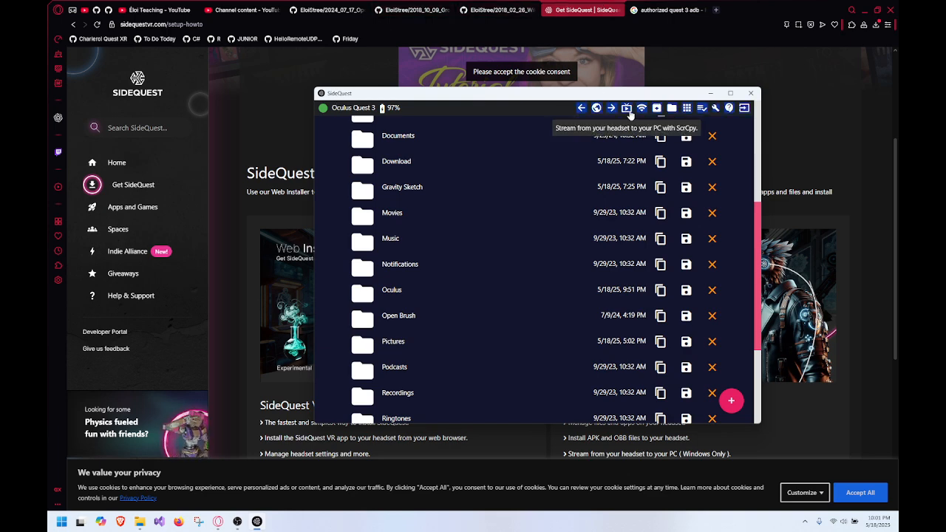
click(626, 110)
click(651, 111)
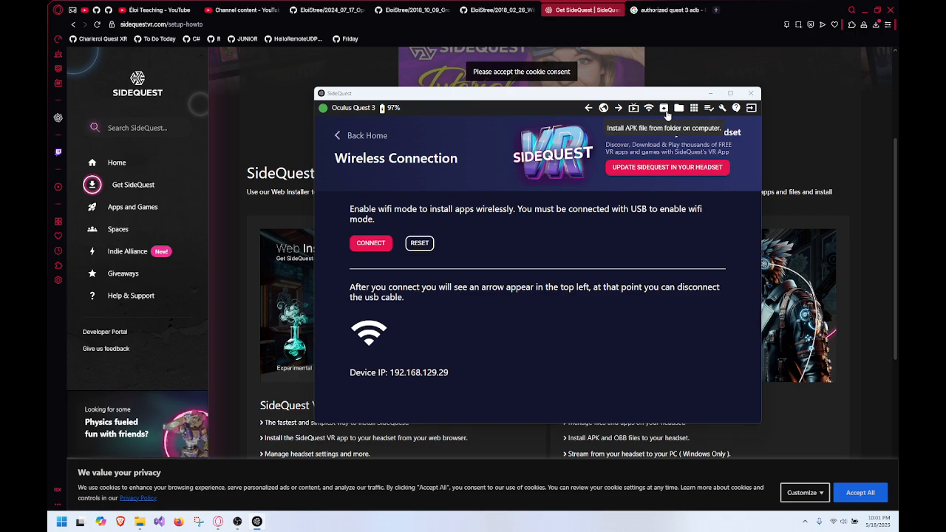
click(663, 108)
click(462, 6)
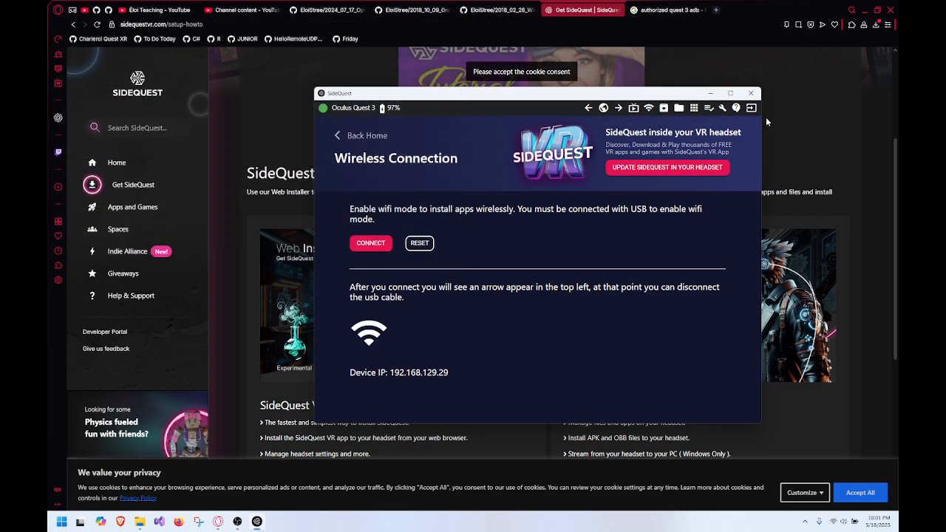
Step: Browse the files on the headset and open the Pictures folder on its sdcard
click(678, 108)
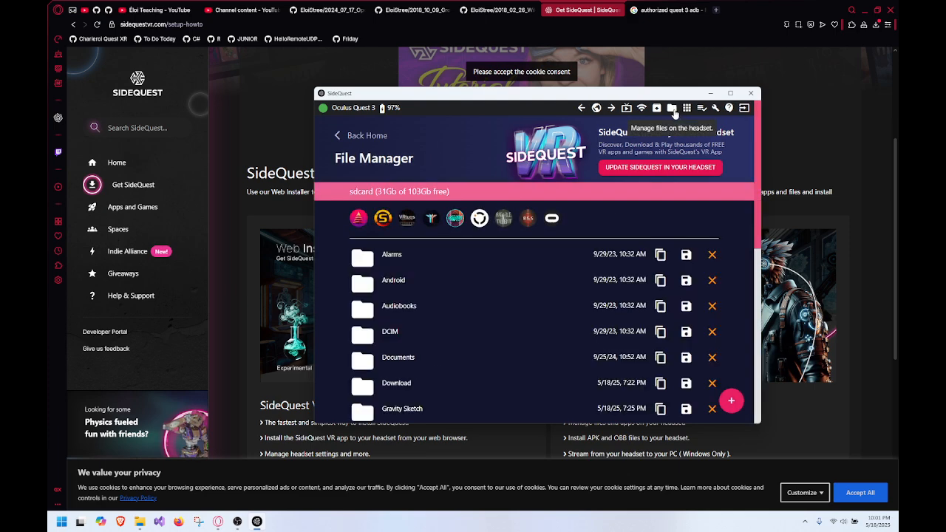
scroll(503, 288, down, 3)
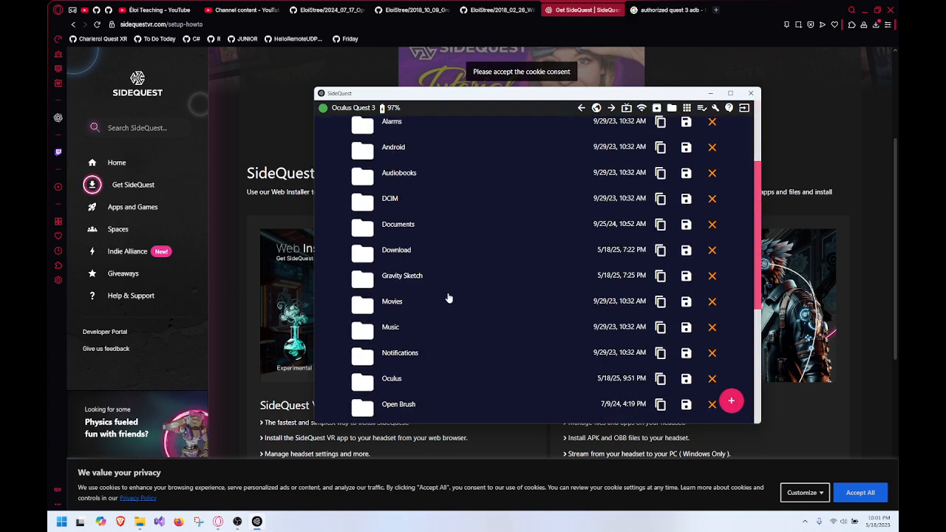
scroll(436, 311, down, 2)
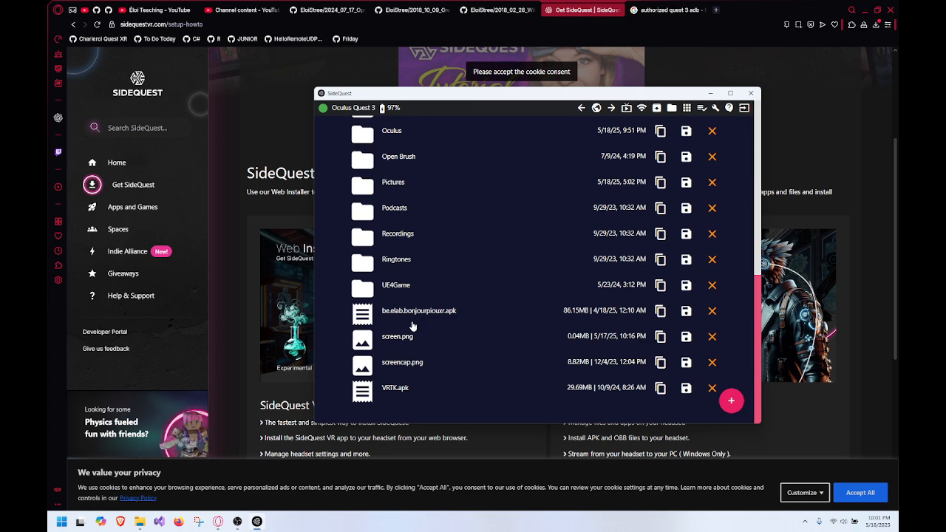
click(368, 186)
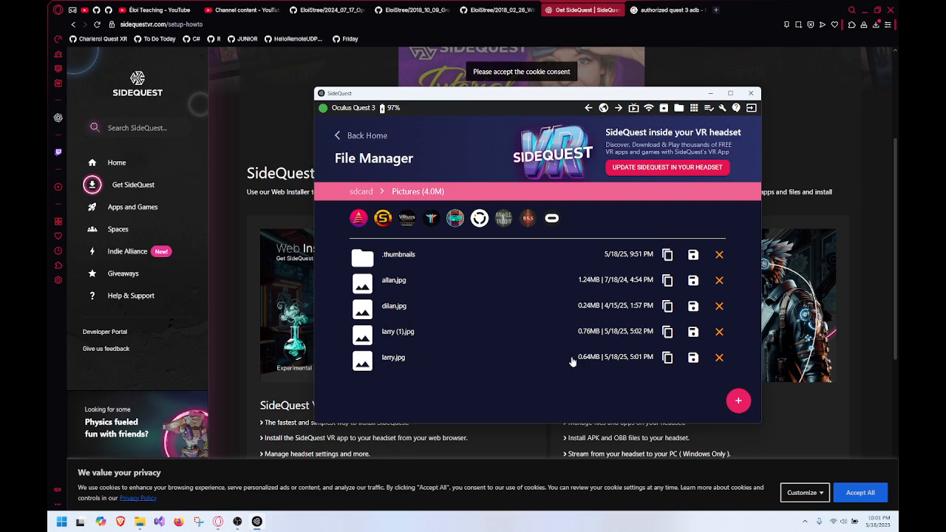
Step: Save larry.jpg from the headset to the PC's Pictures folder
click(692, 359)
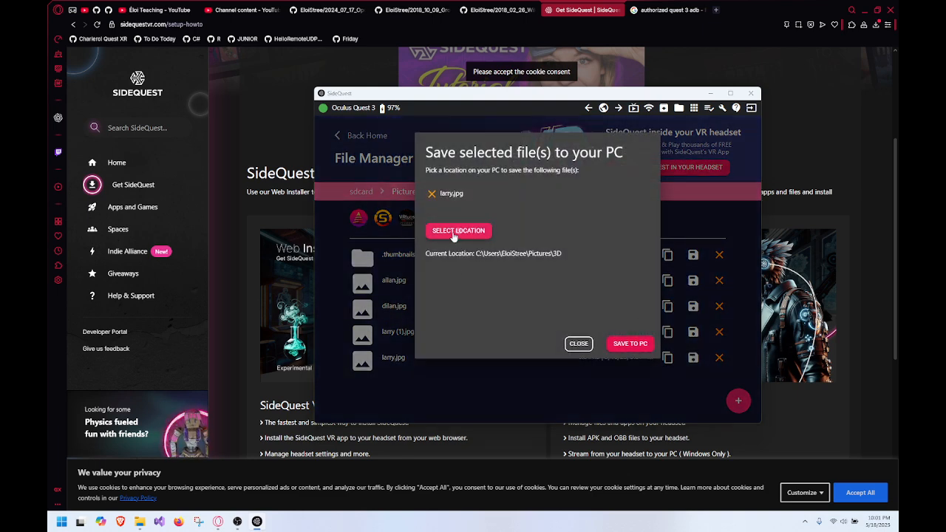
click(453, 233)
click(141, 26)
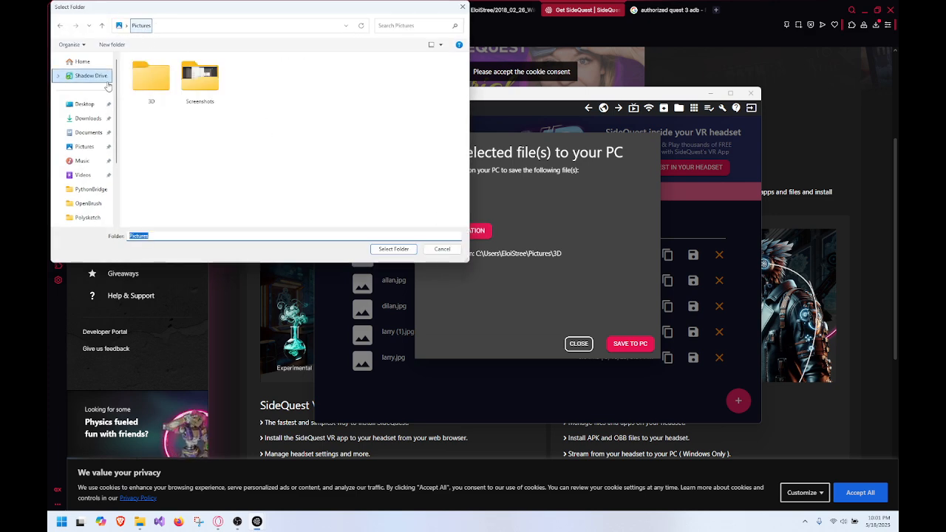
click(393, 249)
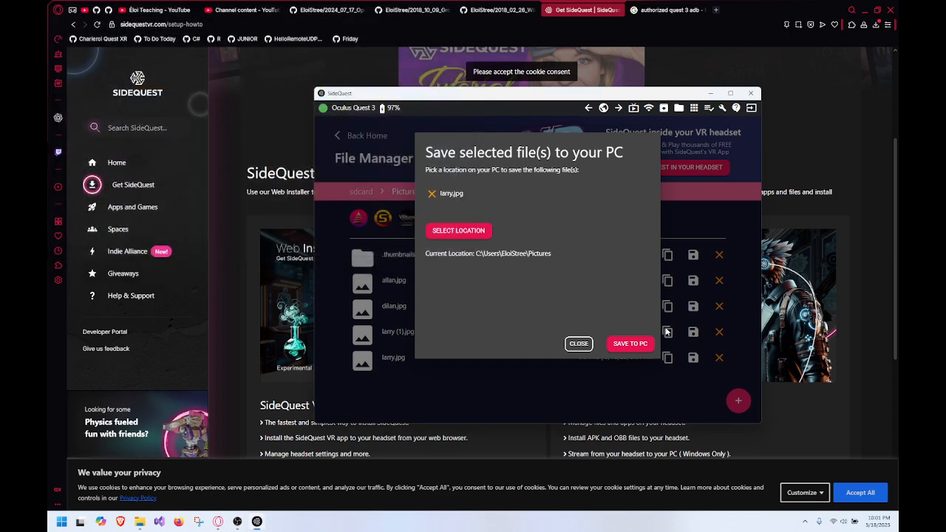
click(629, 344)
Step: Switch to File Explorer and check for larry.jpg in the PC's Pictures folder
key(alt+Tab)
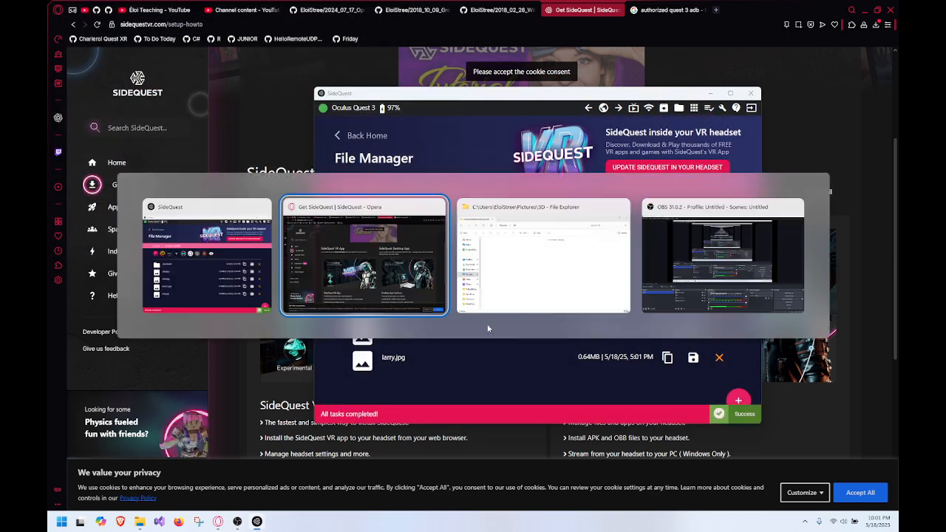
click(465, 254)
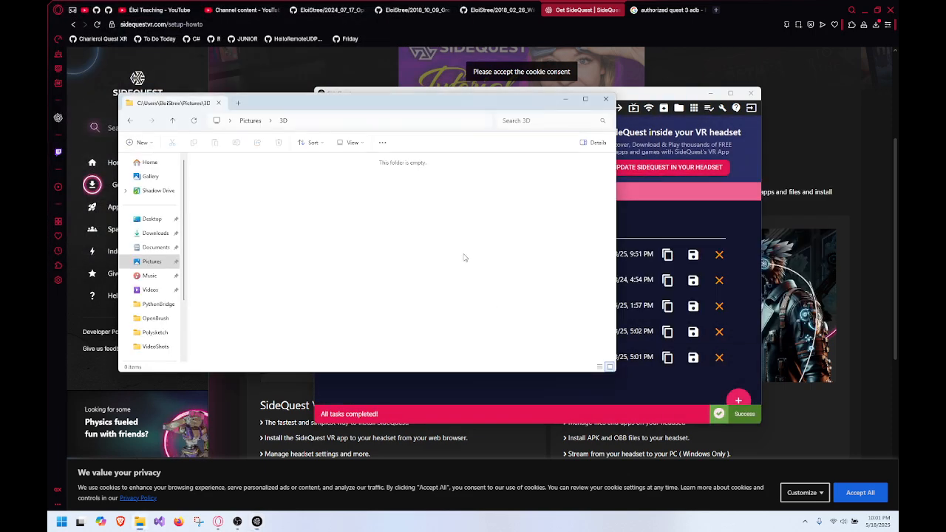
click(258, 121)
click(324, 179)
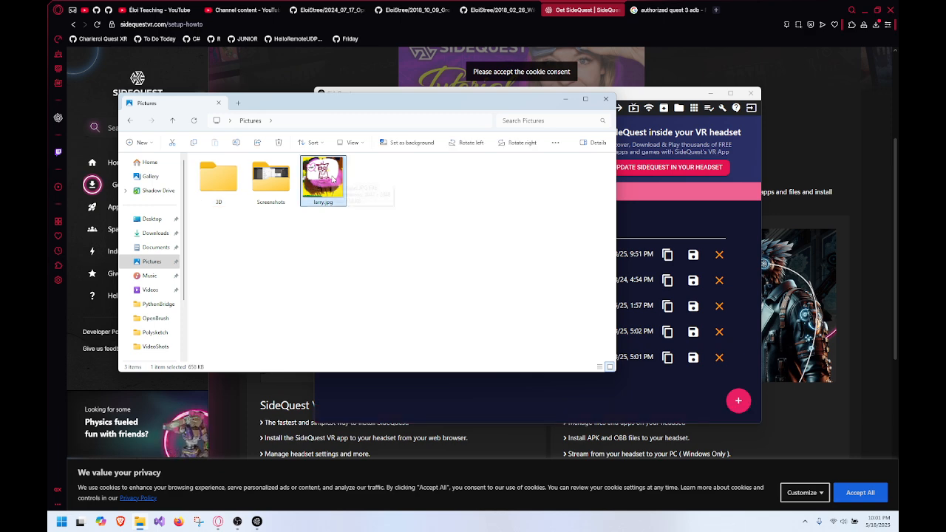
Step: Return to SideQuest and open the Open Brush folder on the headset's sdcard
click(568, 389)
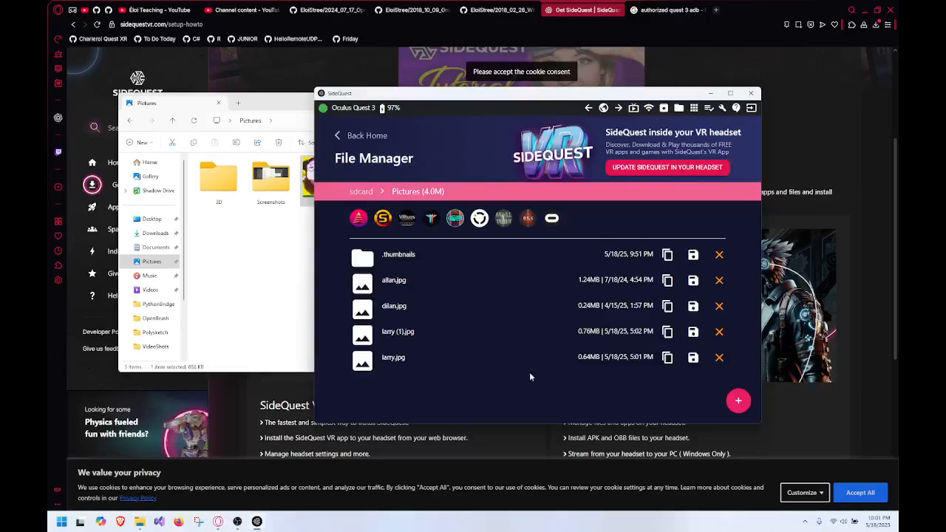
click(360, 192)
scroll(452, 318, down, 3)
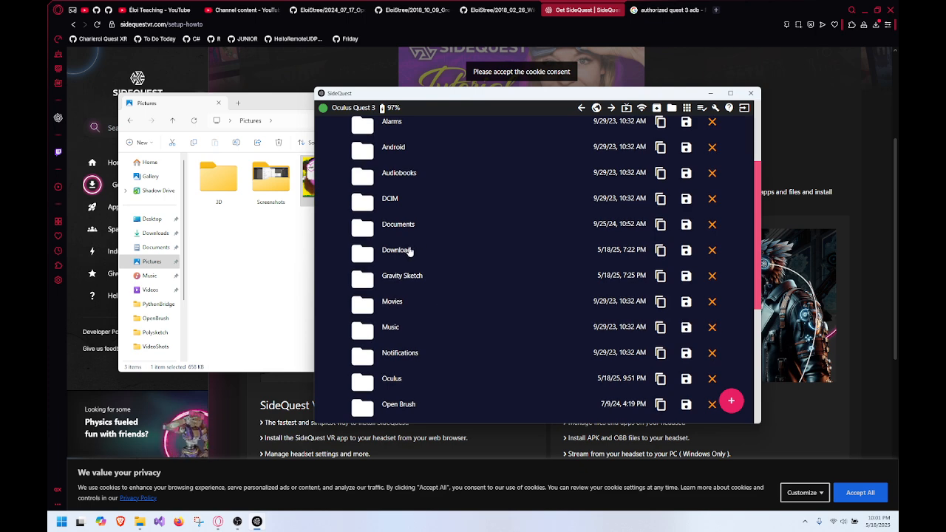
scroll(406, 294, down, 3)
click(406, 276)
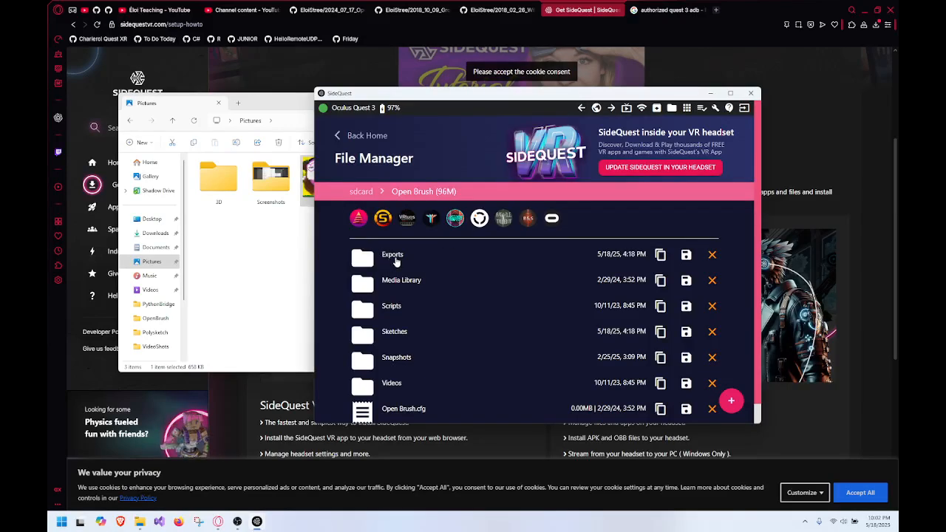
Step: Look through the subfolders of Open Brush's Exports folder, then go back to the Open Brush folder
click(393, 256)
scroll(456, 273, down, 3)
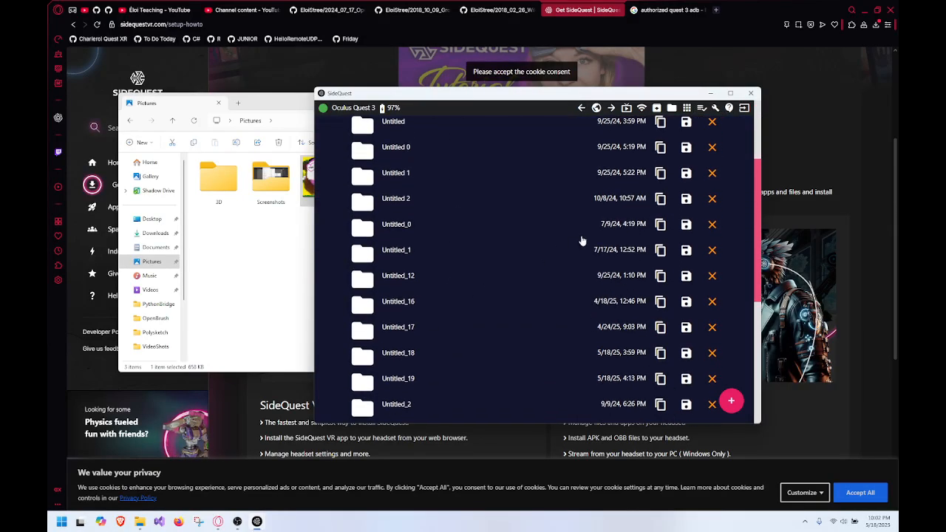
scroll(582, 258, up, 3)
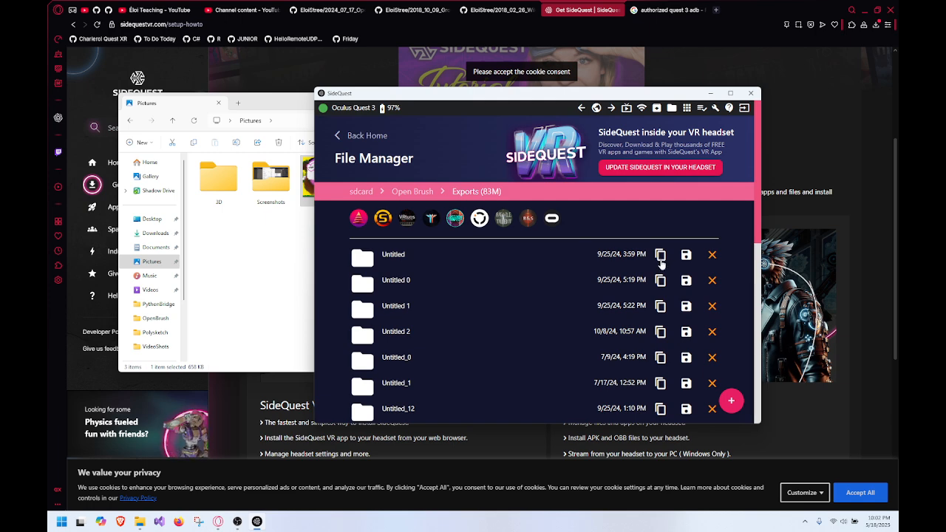
click(412, 192)
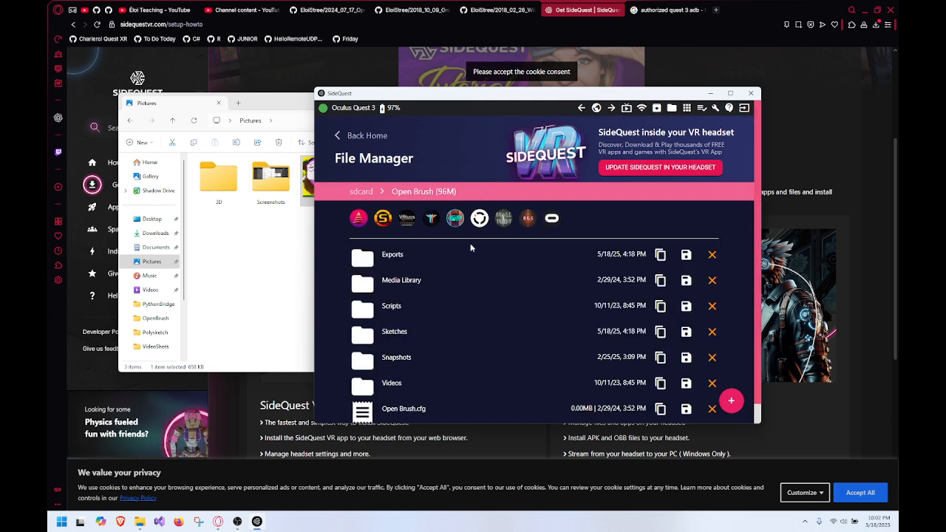
Step: Start saving the Exports folder to the PC and create a folder named "Open Brush" inside Pictures > 3D
click(685, 256)
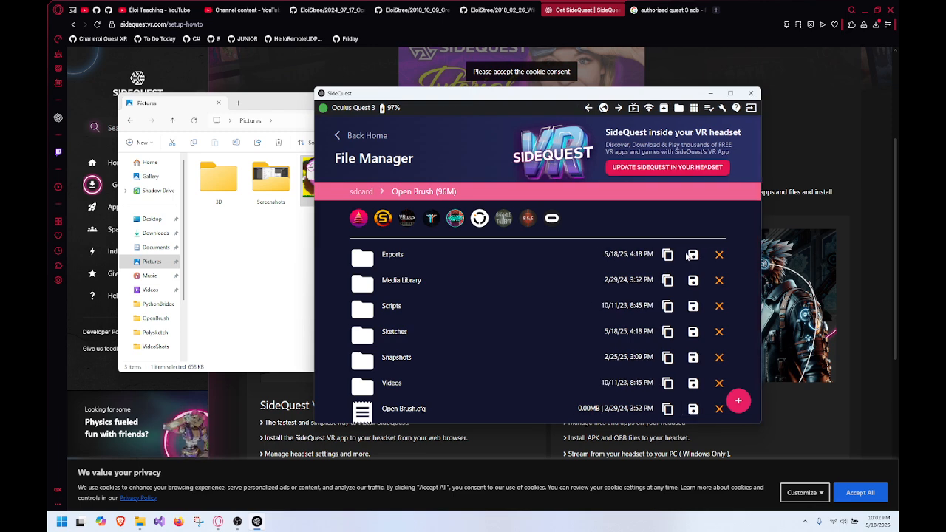
click(480, 231)
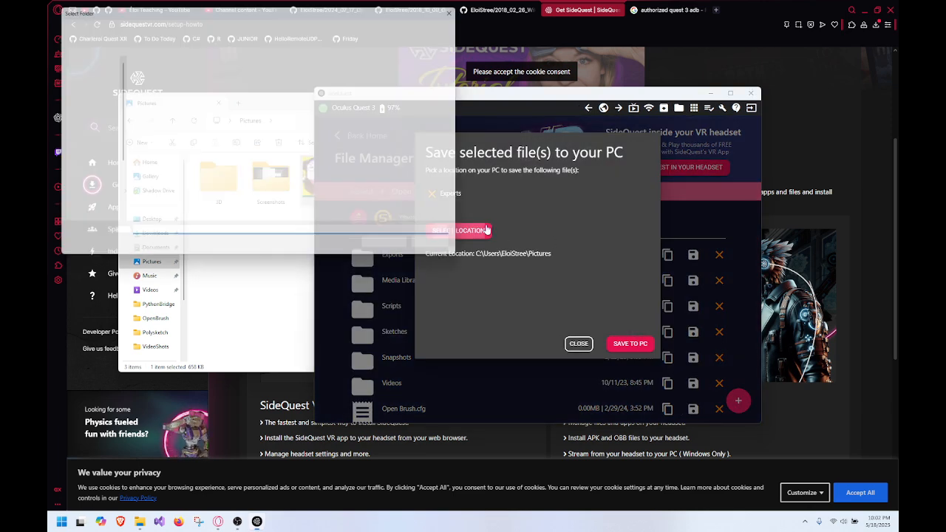
click(163, 70)
double_click(164, 70)
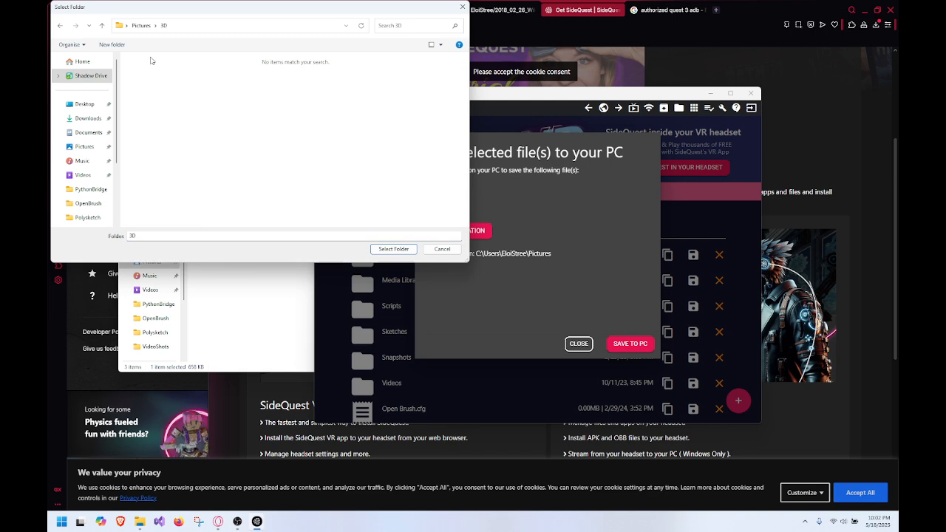
click(113, 44)
text(Open Brush)
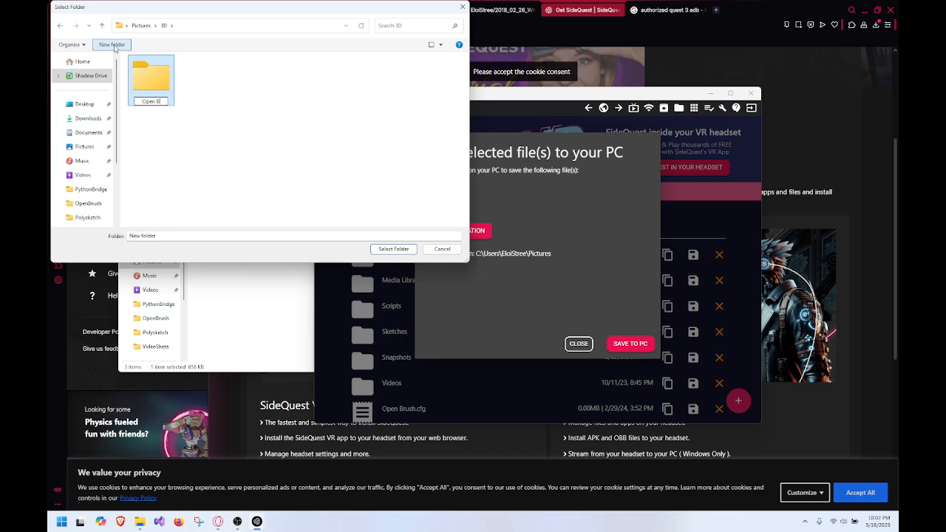
key(Return)
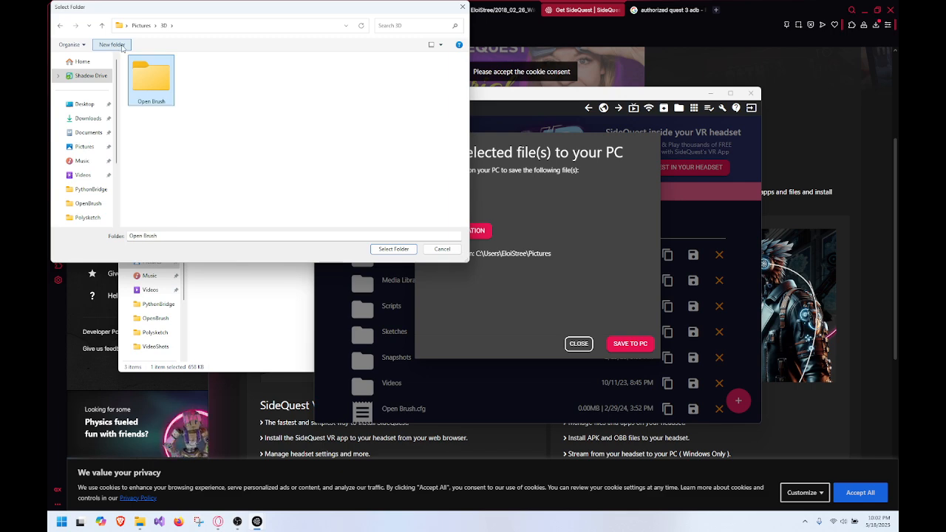
Step: Choose the new Open Brush folder as the destination and save the Exports folder there
double_click(150, 80)
click(393, 249)
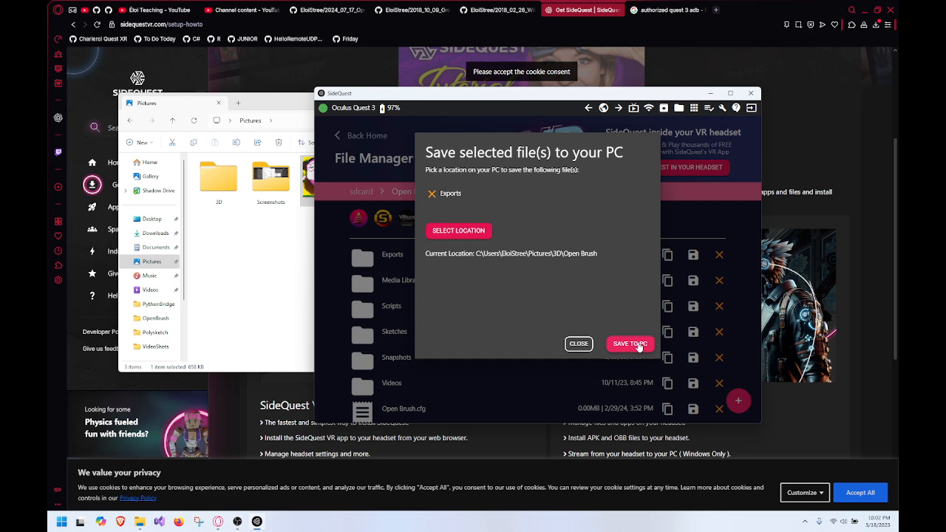
click(629, 344)
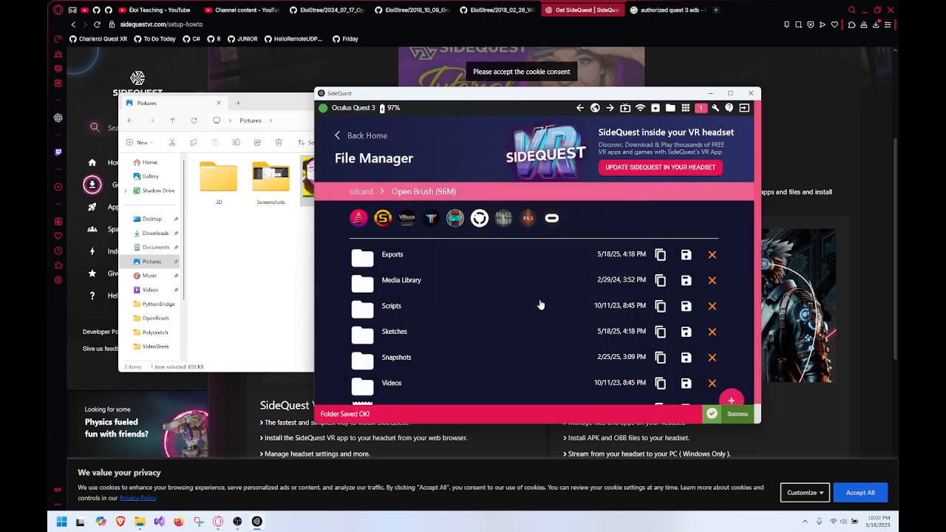
Step: Inspect the saved Exports folder in File Explorer, including the glb files of Untitled_20, and return to Exports
click(218, 177)
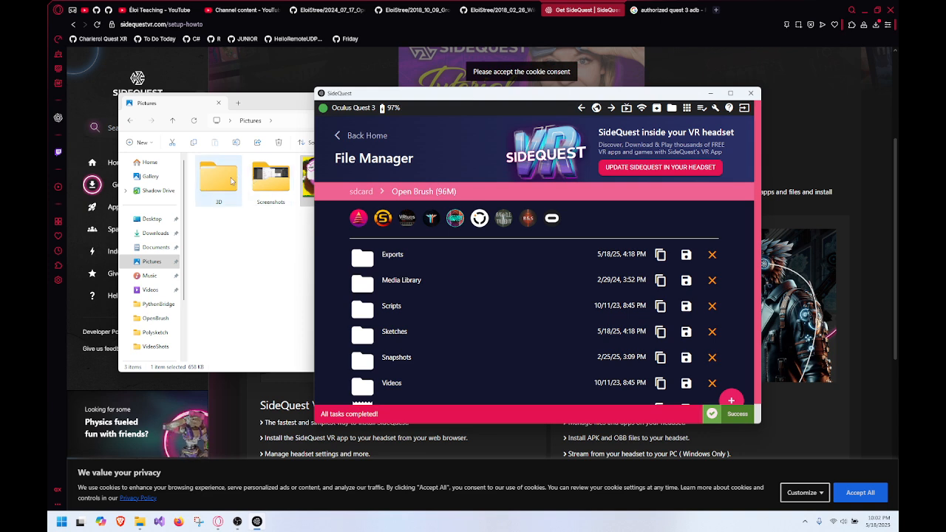
double_click(218, 178)
double_click(225, 178)
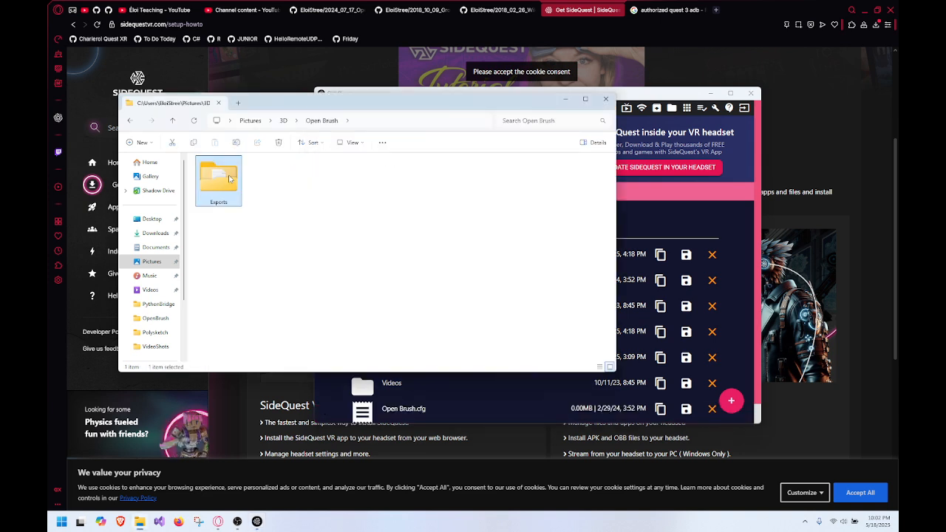
double_click(229, 178)
click(429, 276)
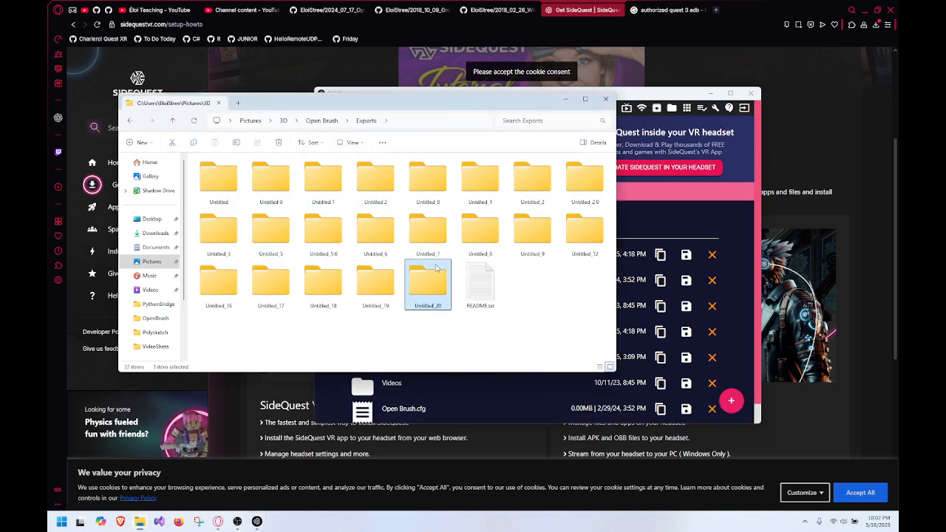
double_click(427, 279)
click(230, 184)
double_click(230, 184)
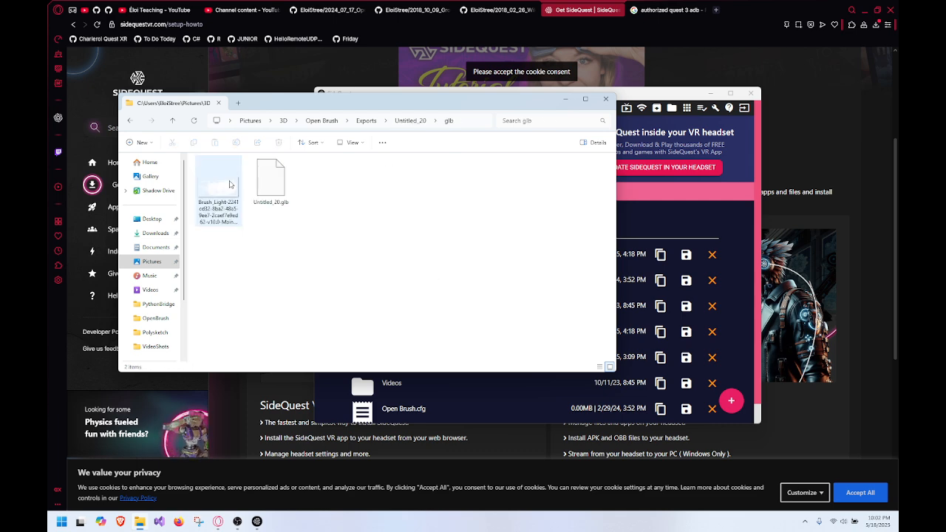
click(367, 121)
Step: Return to SideQuest and review the Untitled folders and their dates in the headset's Open Brush Exports folder
click(724, 338)
scroll(574, 324, down, 1)
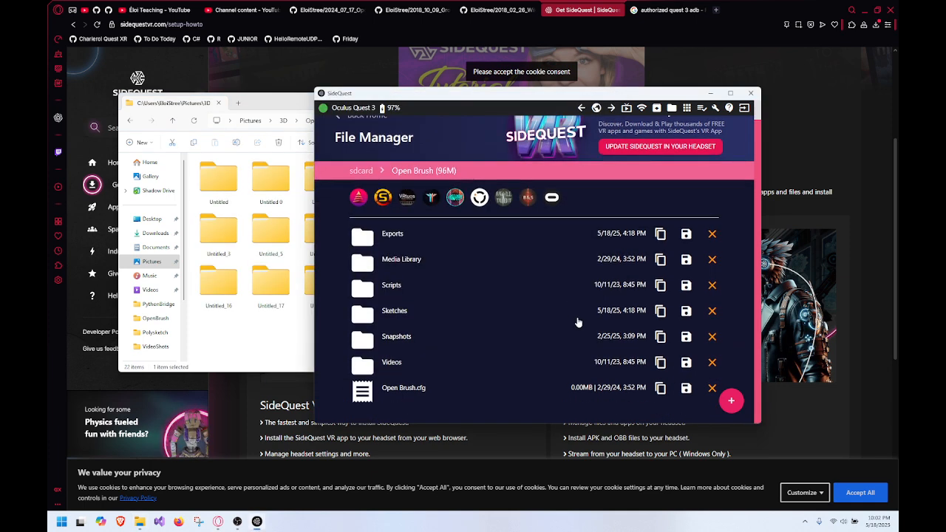
click(393, 235)
scroll(525, 313, down, 10)
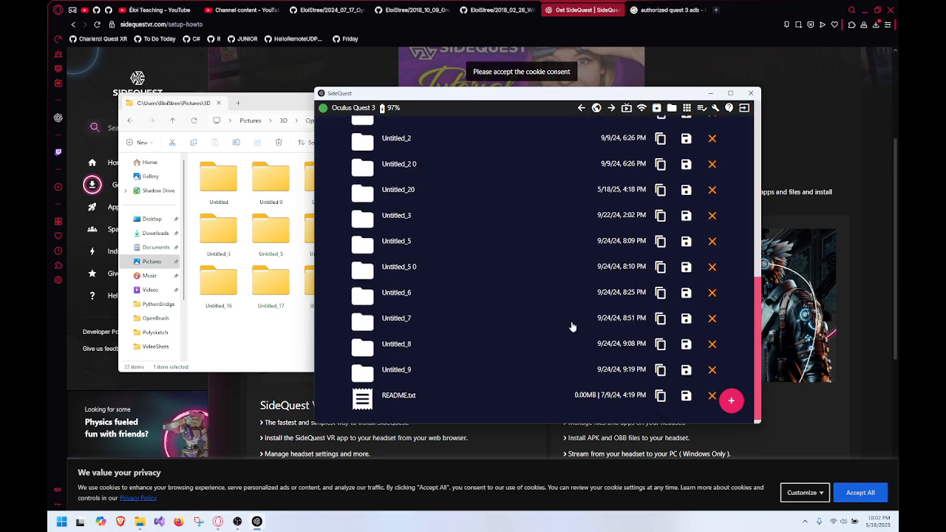
scroll(561, 369, up, 3)
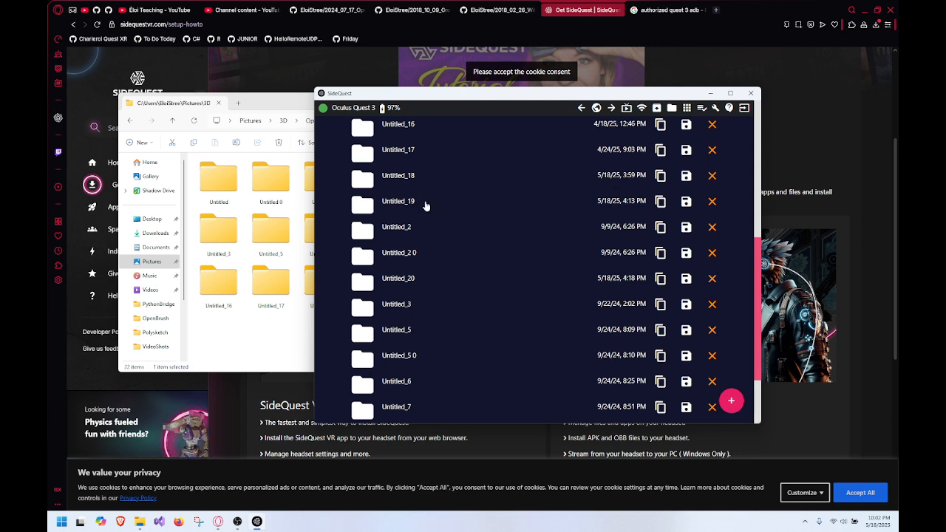
scroll(492, 201, up, 5)
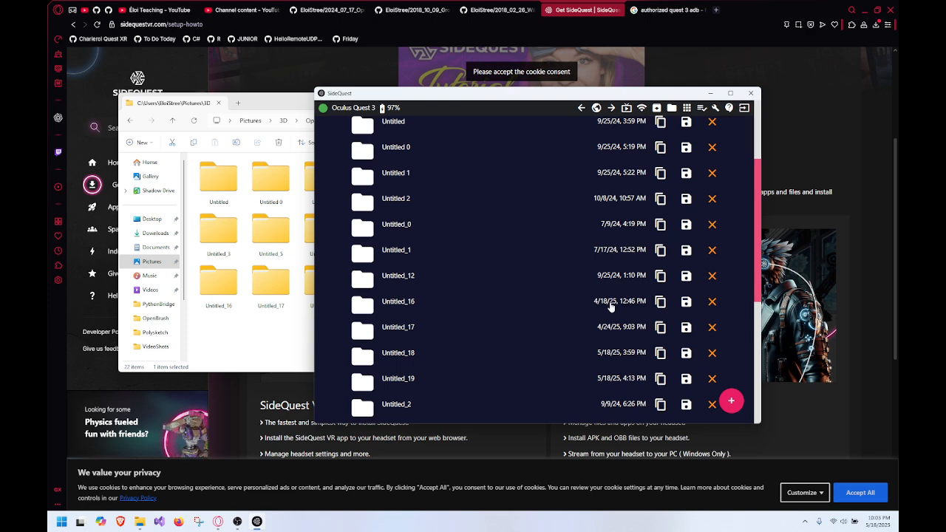
Step: Check the rest of the headset's Exports list for Untitled folders dated 2025
scroll(411, 259, up, 3)
scroll(412, 255, down, 10)
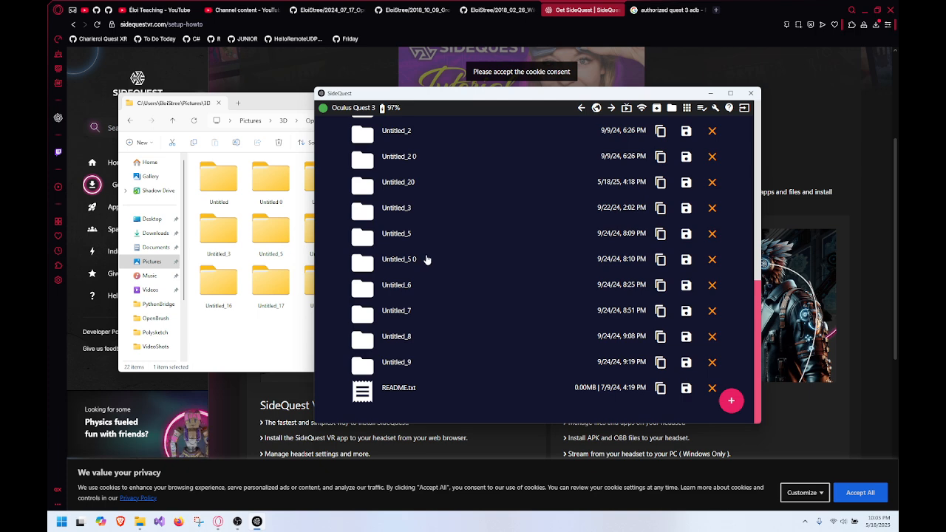
scroll(427, 255, up, 5)
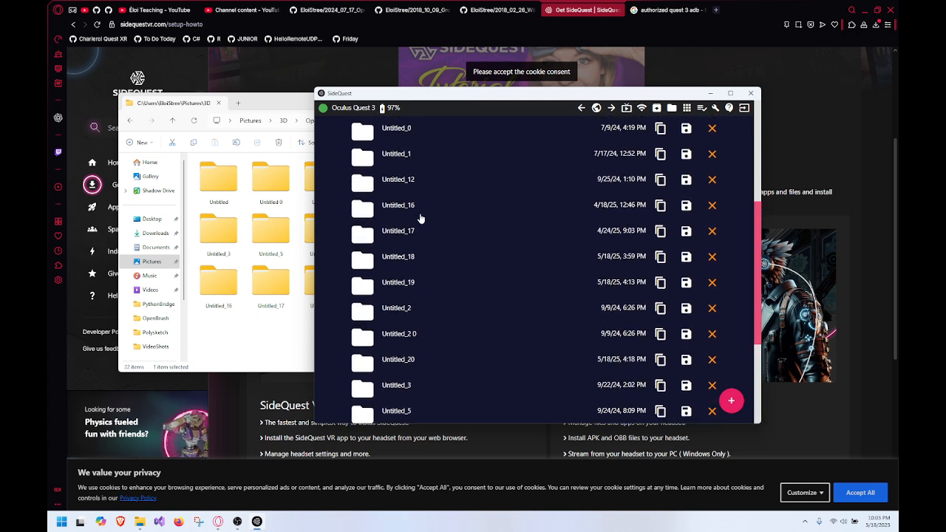
Step: Switch to File Explorer and cut the folders Untitled_16 through Untitled_20 from Exports
key(alt+Tab)
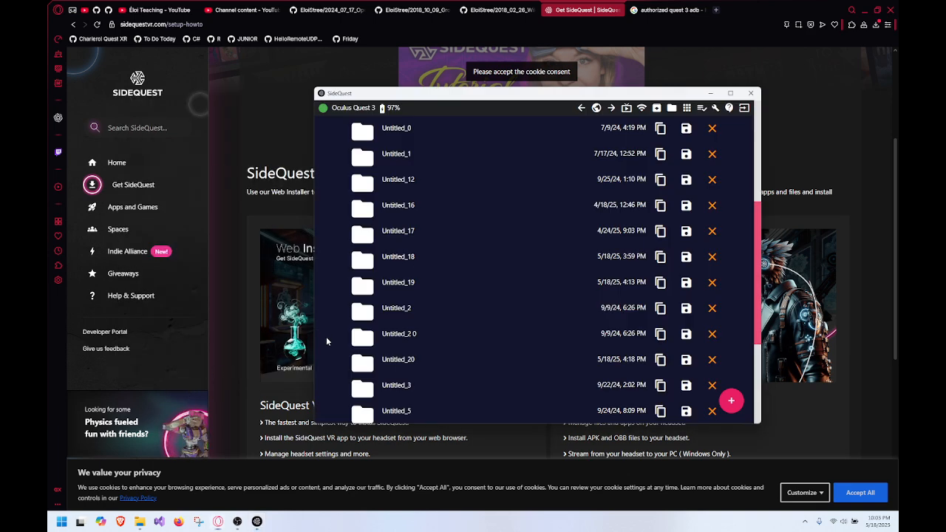
key(alt+Tab)
key(Tab)
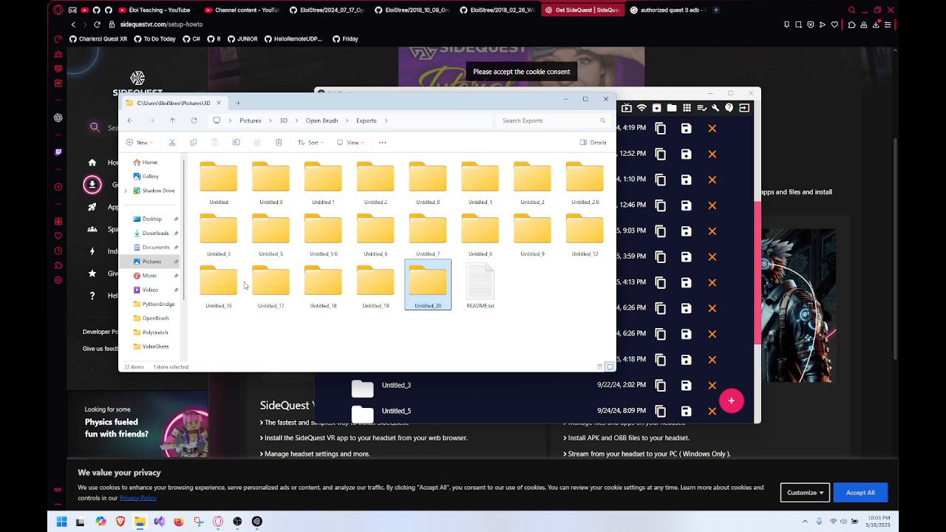
click(235, 285)
shift+click(423, 294)
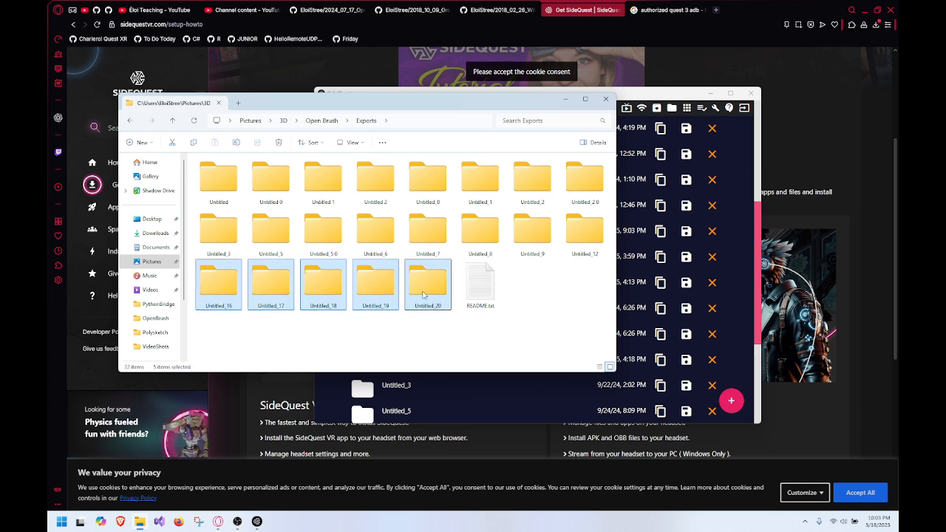
key(ctrl+x)
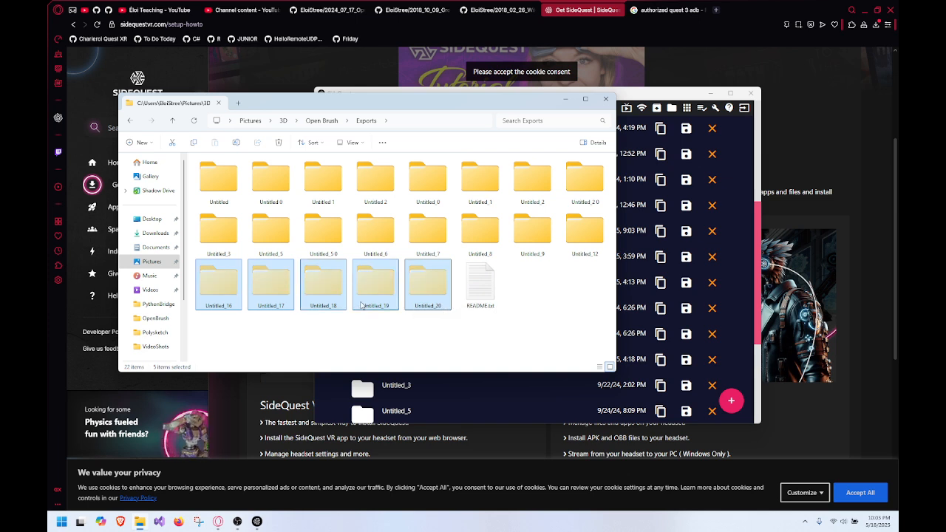
Step: Create a folder named 2025_05_18 inside Exports and paste the cut folders into it
key(ctrl+shift+n)
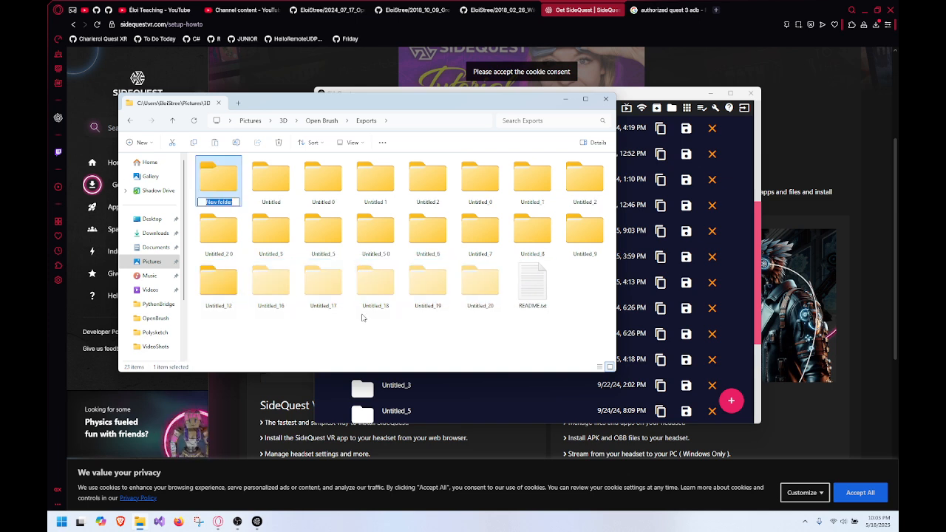
text(2025)
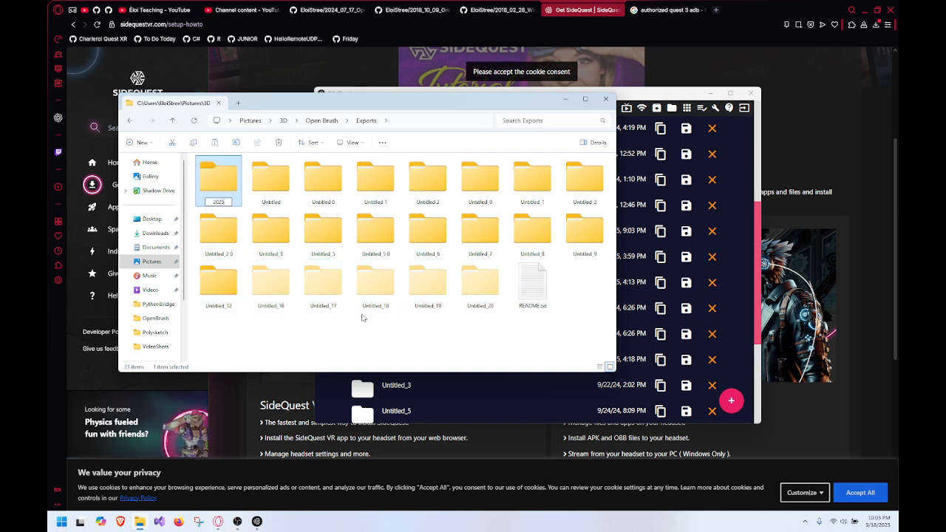
text(+)
text(+)
text(05)
text(_18)
key(Return)
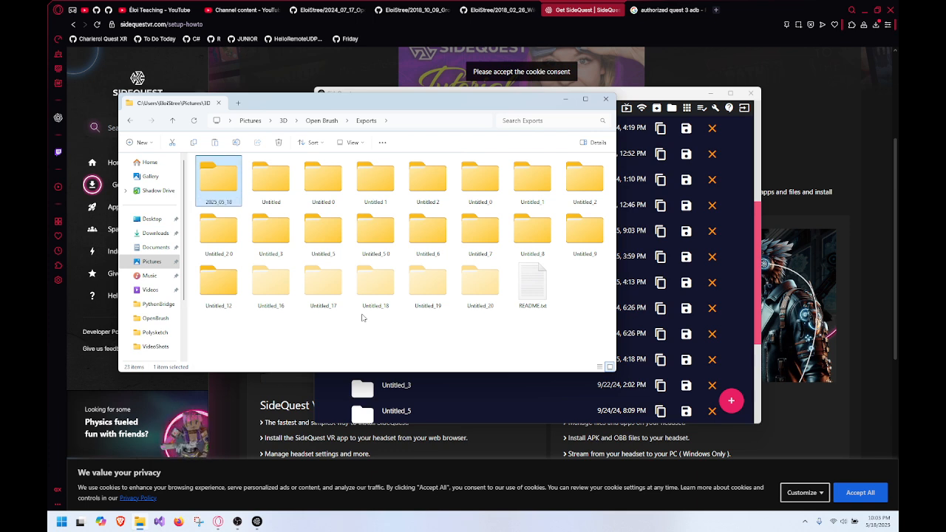
double_click(208, 178)
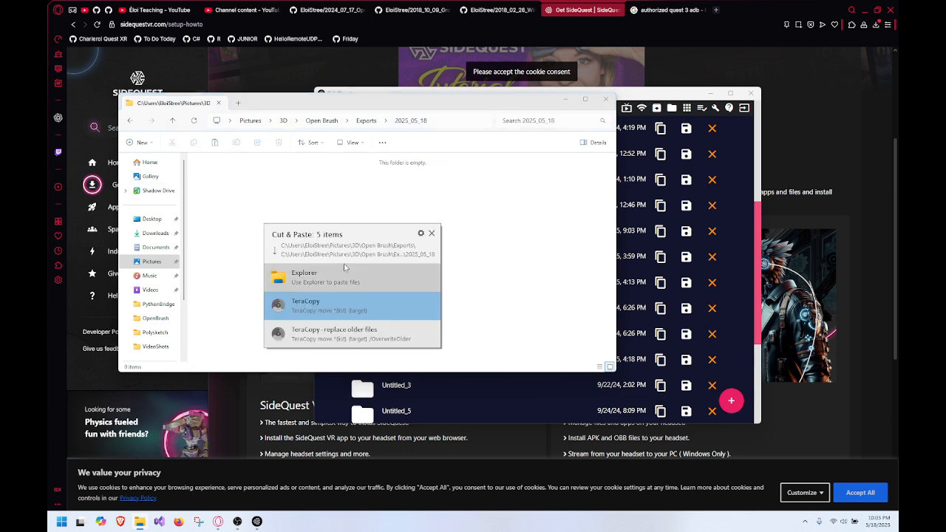
key(ctrl+v)
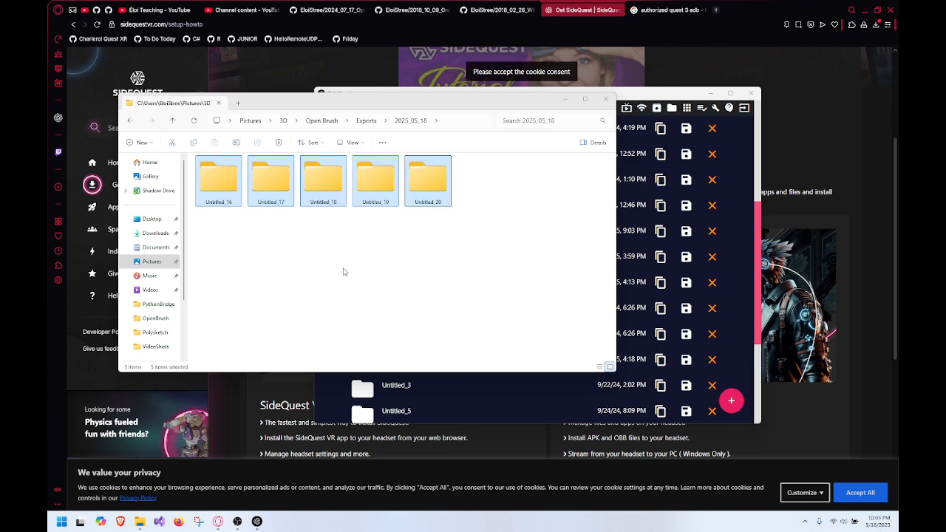
Step: Check the glb file inside Untitled_20, return to the 2025_05_18 folder and copy its path
double_click(429, 184)
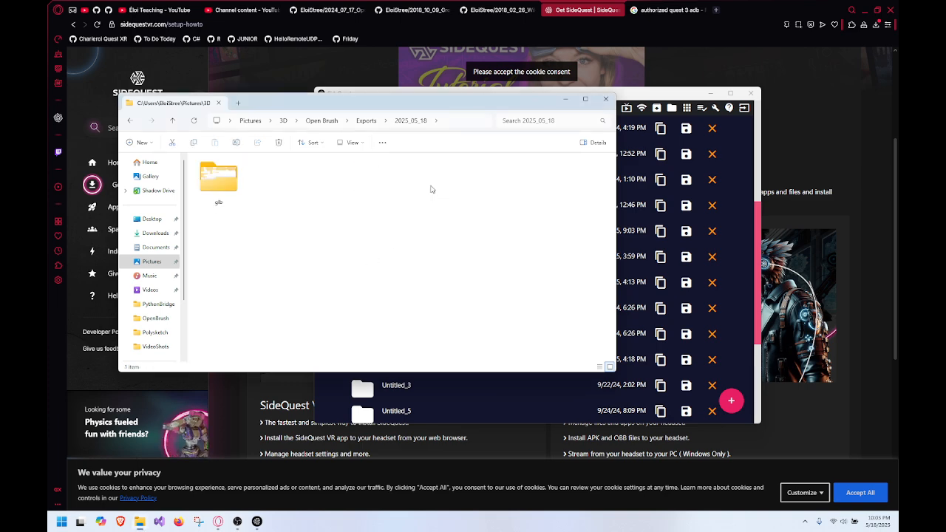
double_click(219, 181)
click(280, 193)
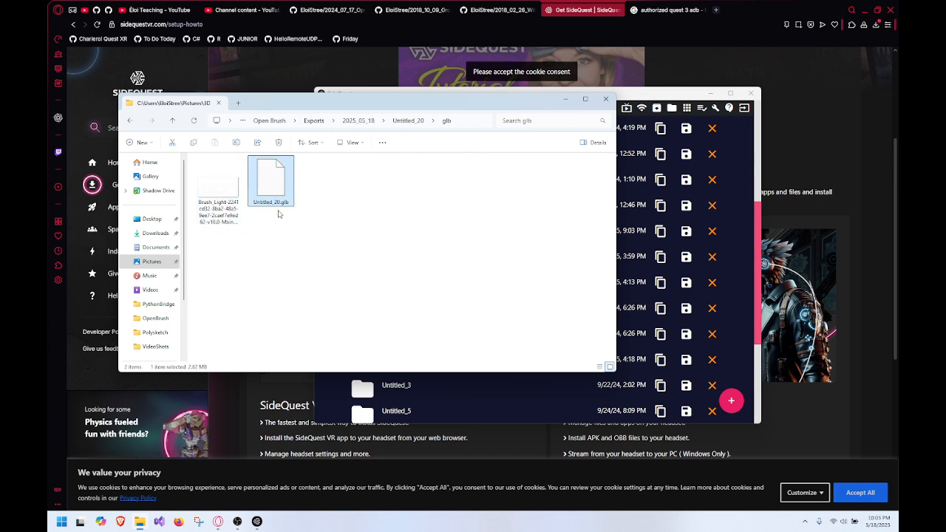
click(363, 121)
click(440, 122)
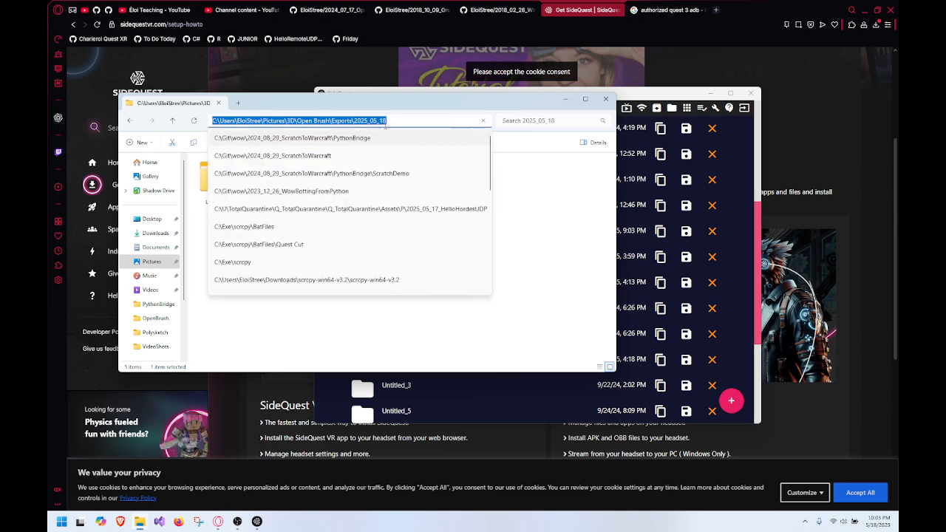
Step: Search for Blender 4.4 on the PC and launch it
key(super)
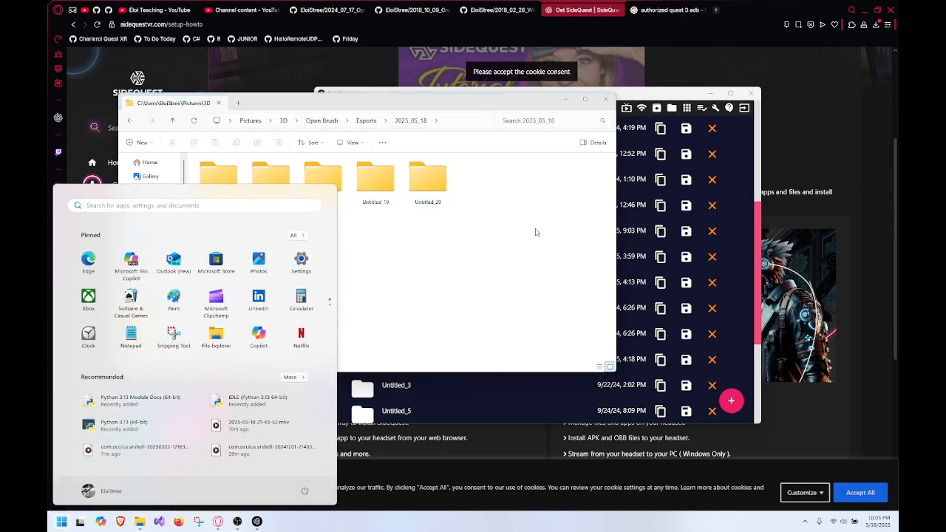
text(blend)
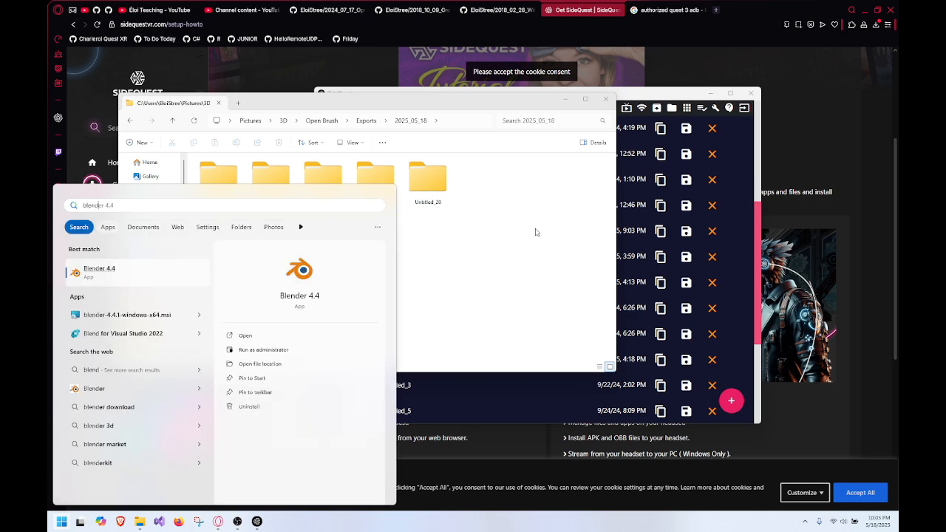
key(Return)
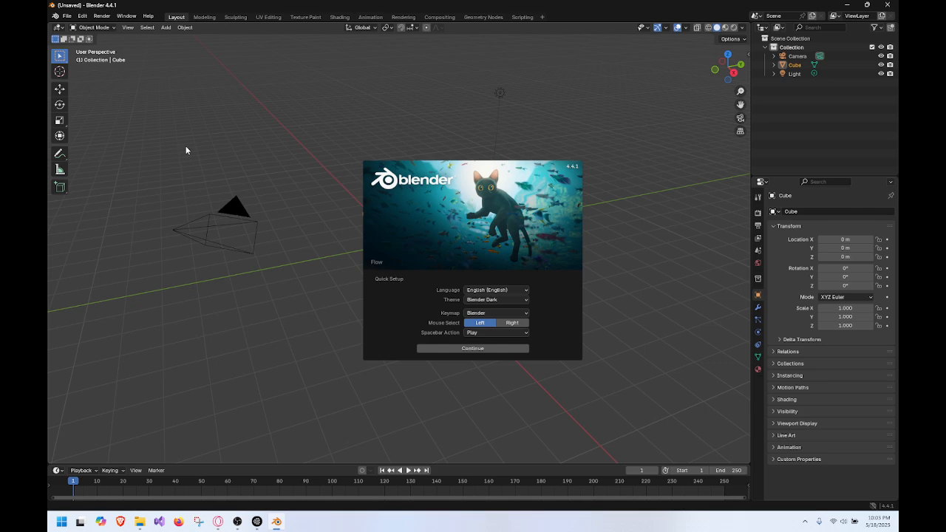
Step: Dismiss the splash screen and delete the default cube, camera and light
click(280, 112)
drag(200, 73, 642, 362)
key(Delete)
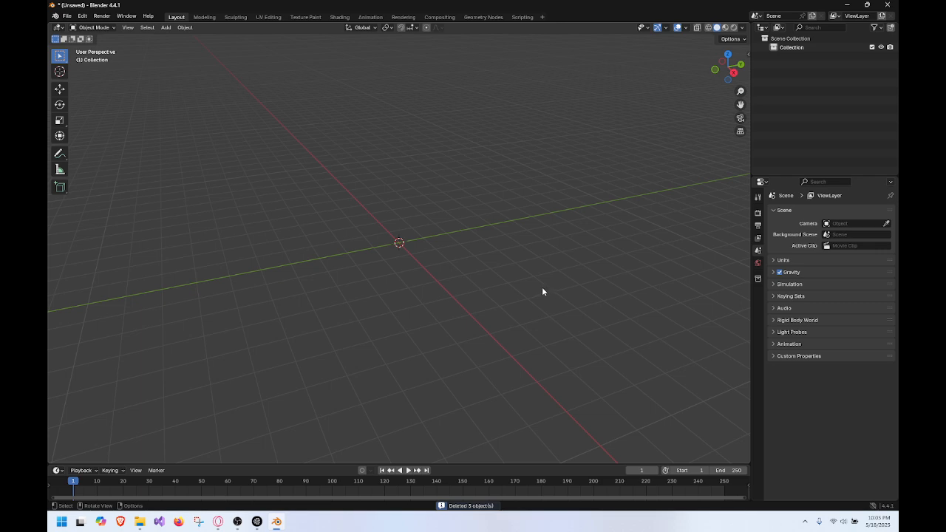
Step: Start a glTF 2.0 import and go to the 2025_05_18 folder using the copied path
click(66, 16)
mouse_move(108, 139)
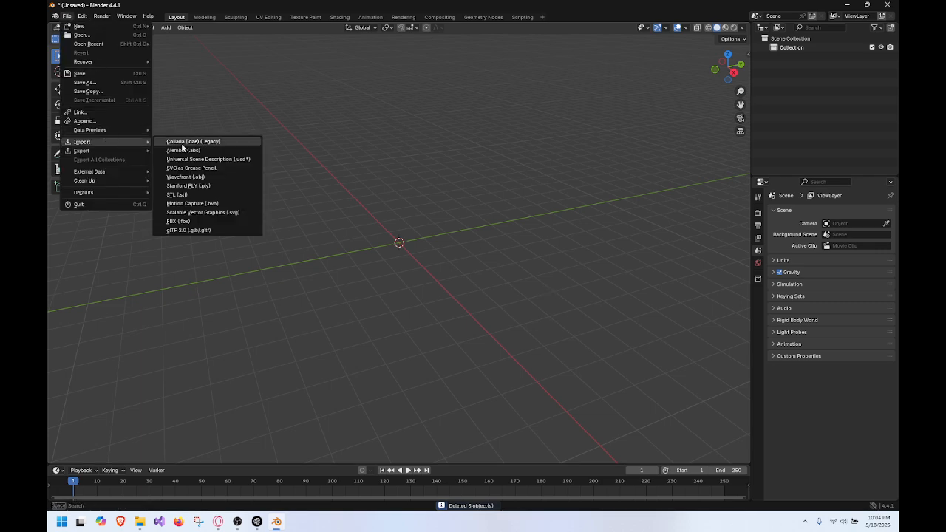
click(221, 230)
click(522, 137)
key(ctrl+v)
key(Return)
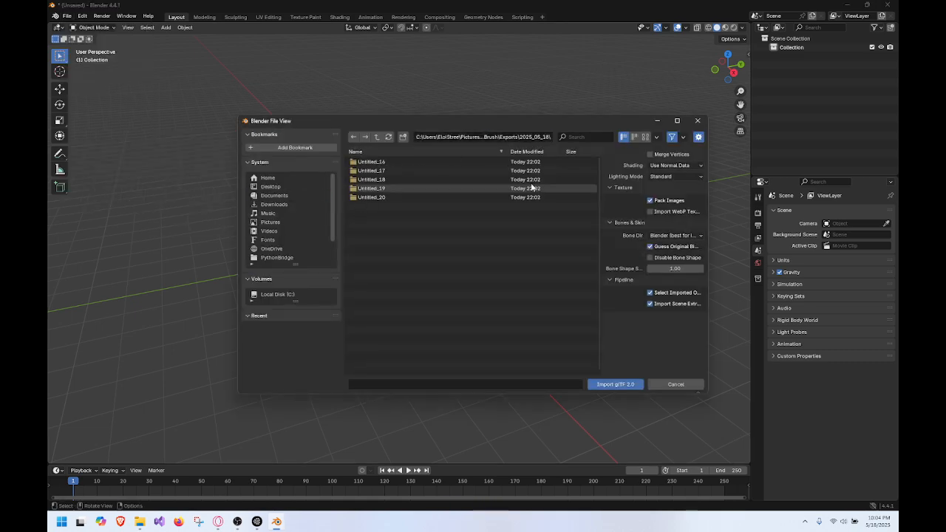
Step: Import Untitled_16.glb from the glb subfolder of Untitled_16
double_click(415, 161)
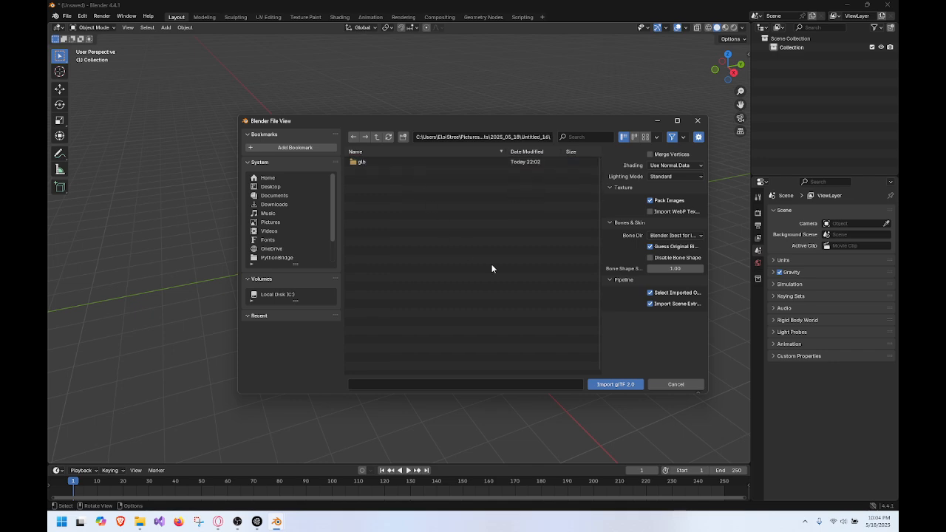
click(377, 161)
double_click(399, 162)
click(400, 162)
click(614, 384)
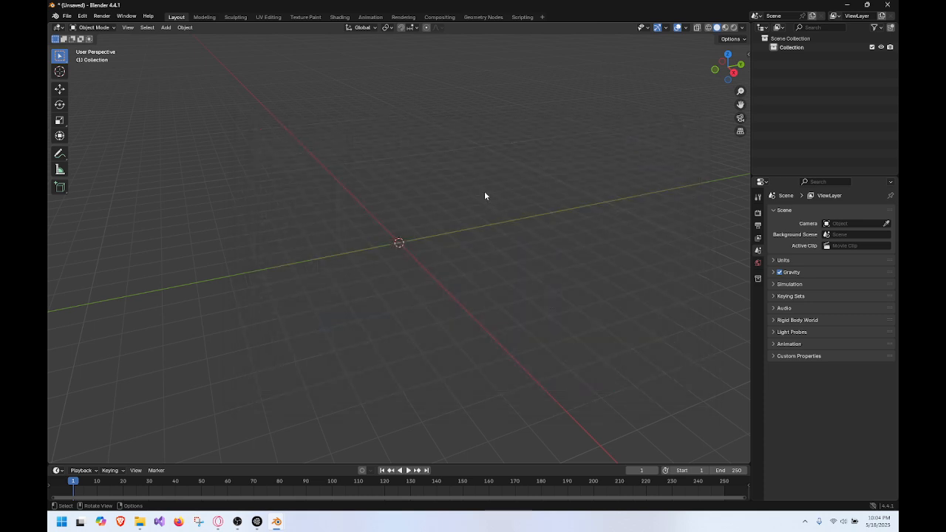
Step: Import Untitled_17.glb as glTF 2.0 from the glb subfolder of Untitled_17
click(67, 18)
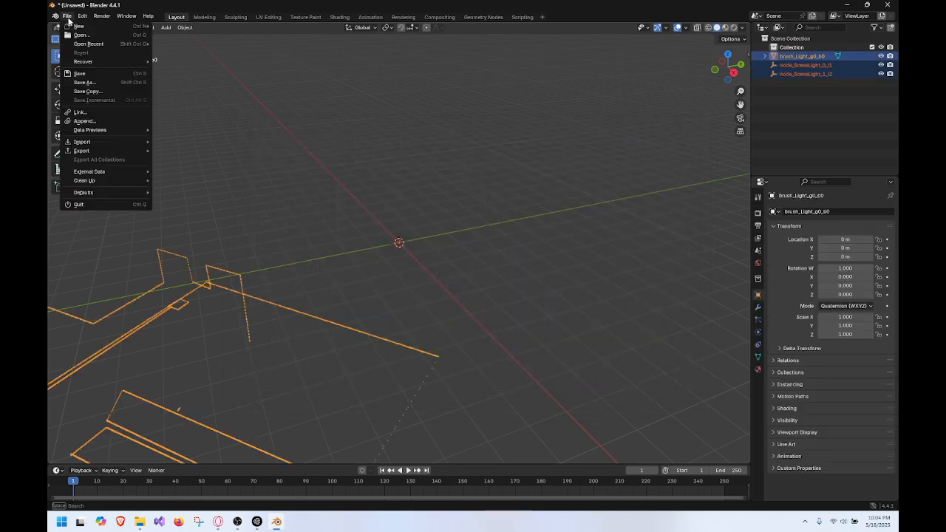
click(67, 19)
click(68, 19)
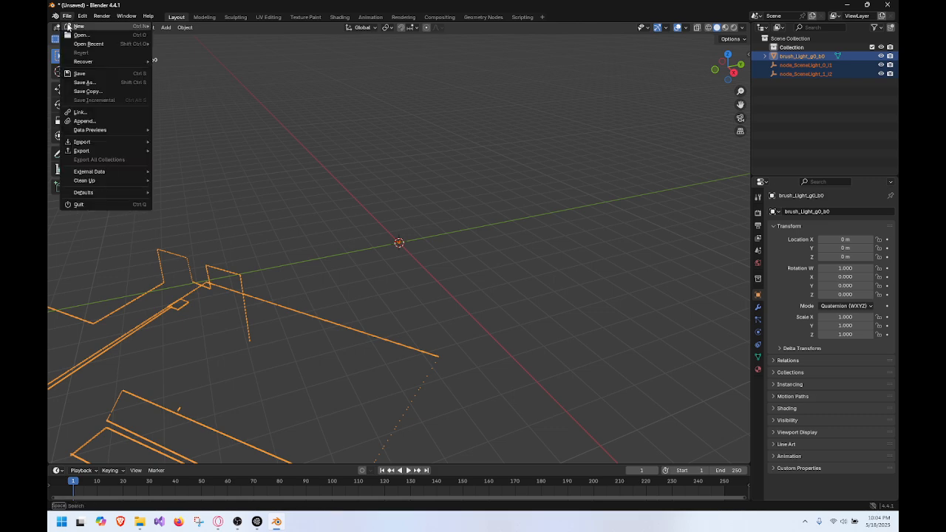
mouse_move(125, 142)
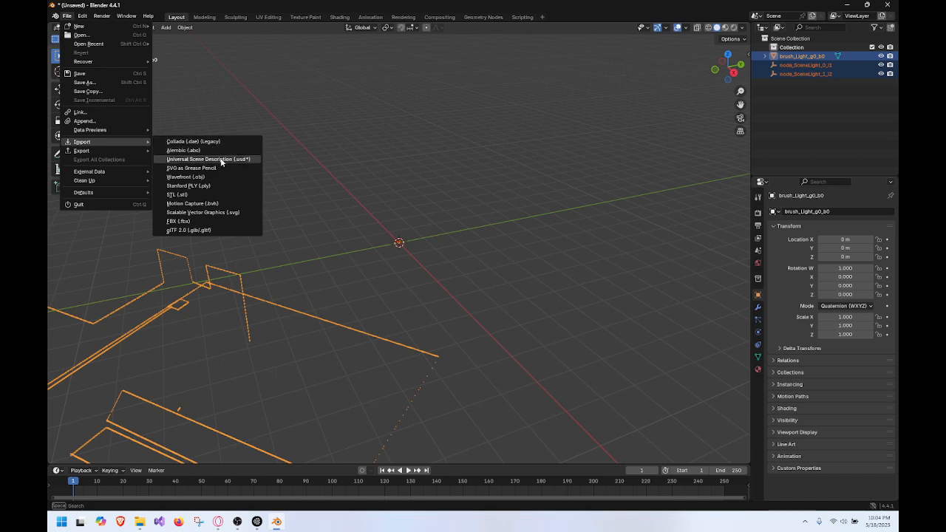
click(214, 230)
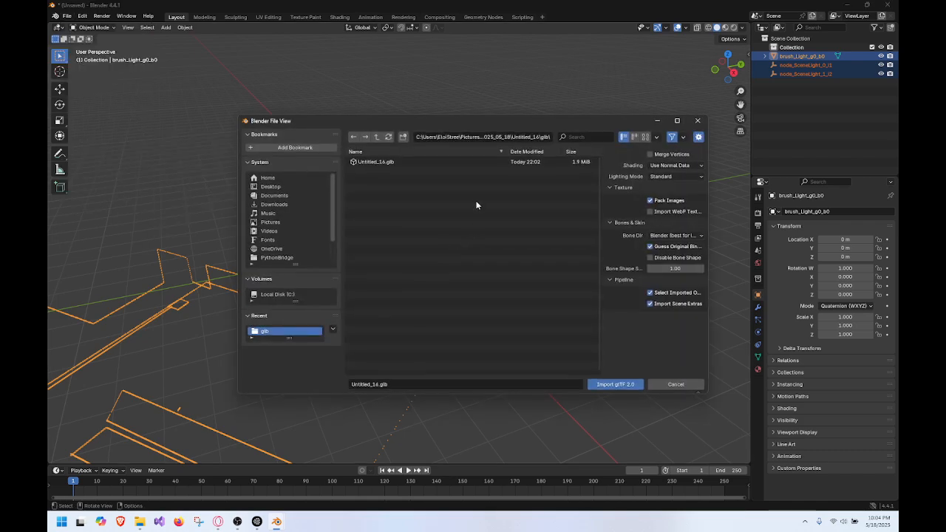
click(376, 137)
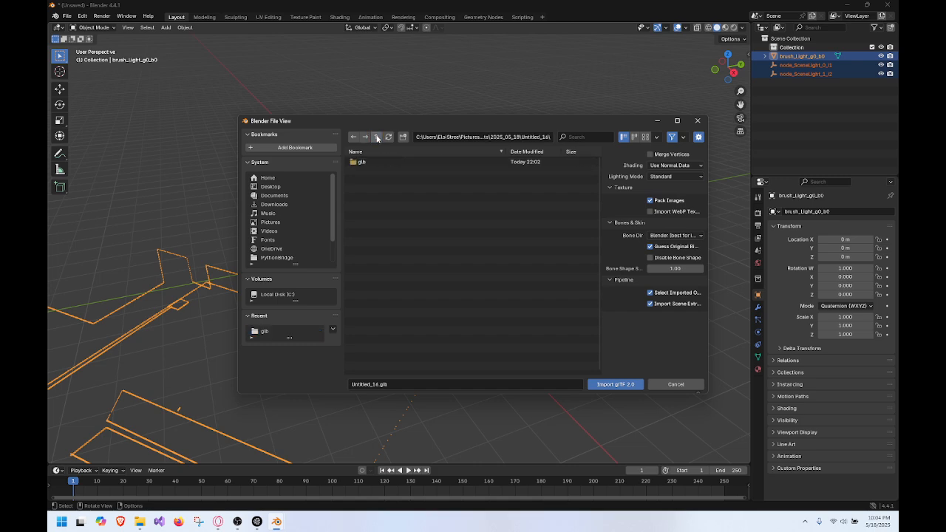
click(378, 138)
click(384, 173)
click(388, 164)
click(417, 162)
click(615, 384)
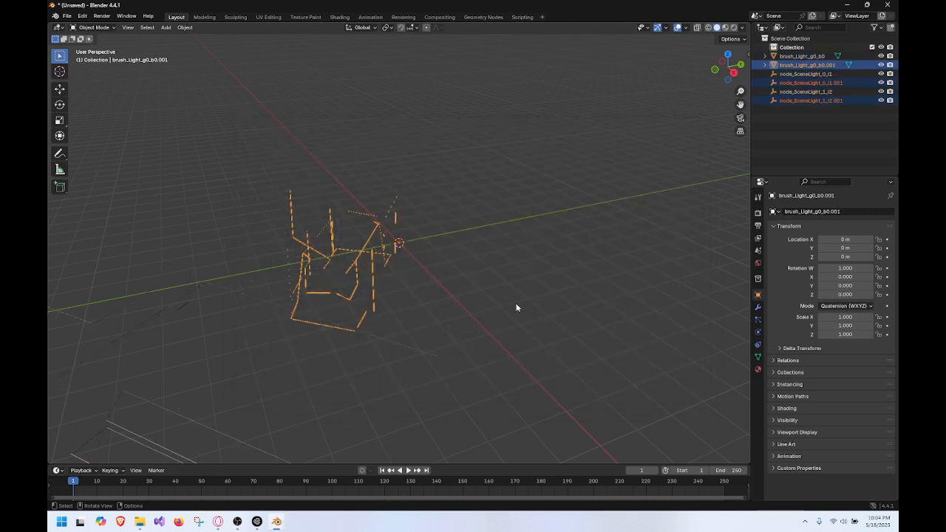
Step: Import Untitled_18.glb as glTF 2.0 from the glb subfolder of Untitled_18
click(68, 16)
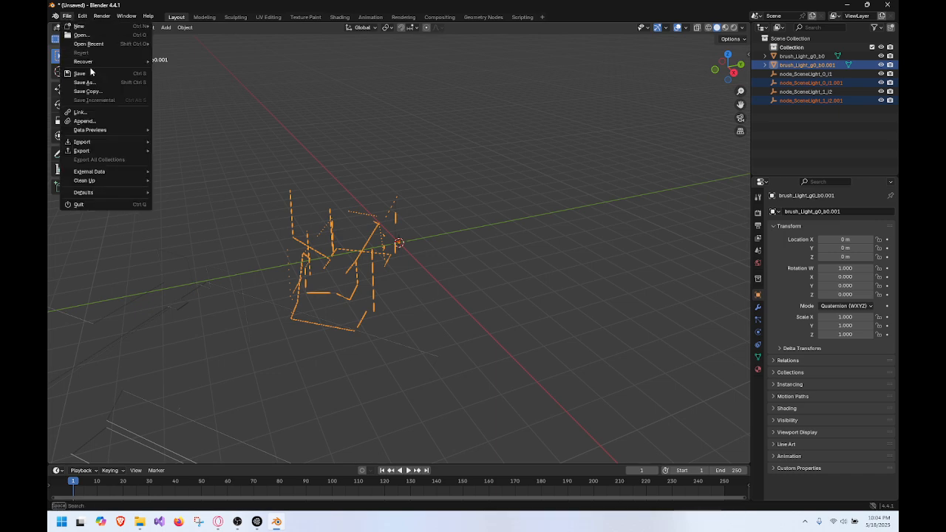
mouse_move(119, 142)
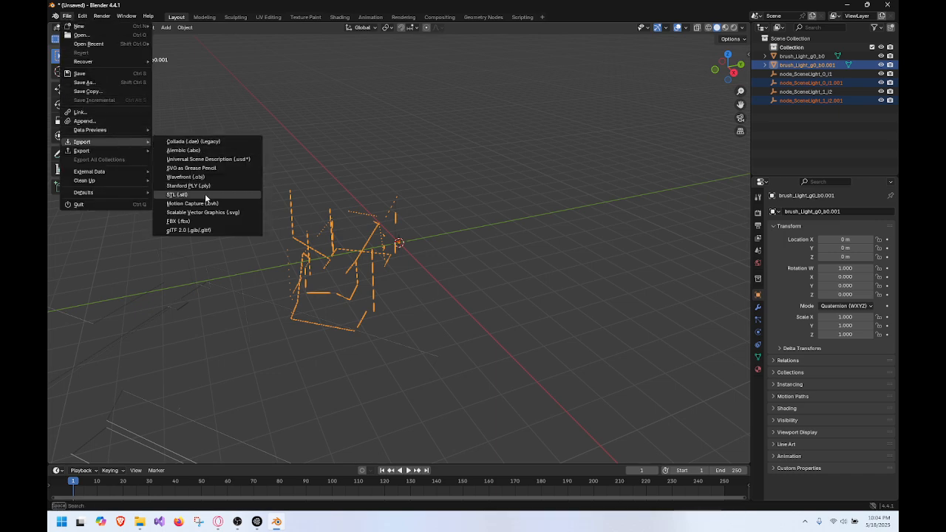
click(213, 231)
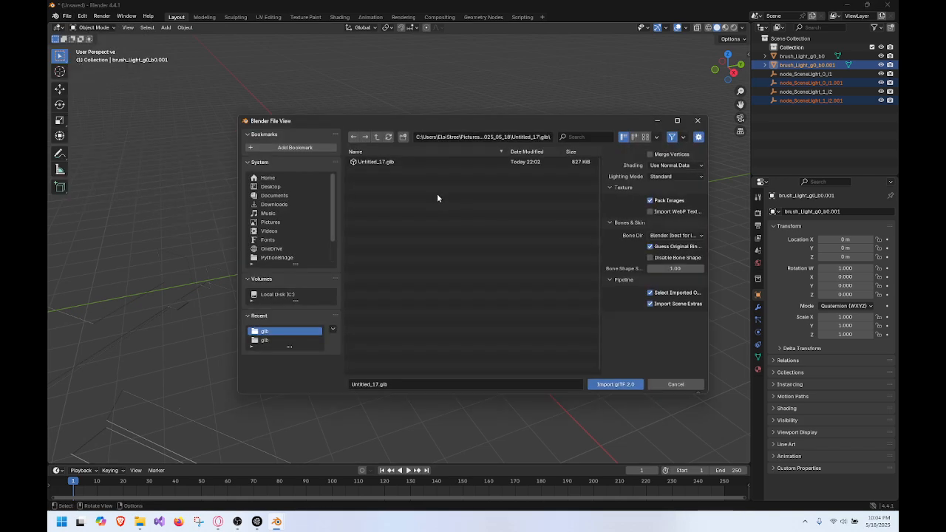
click(376, 138)
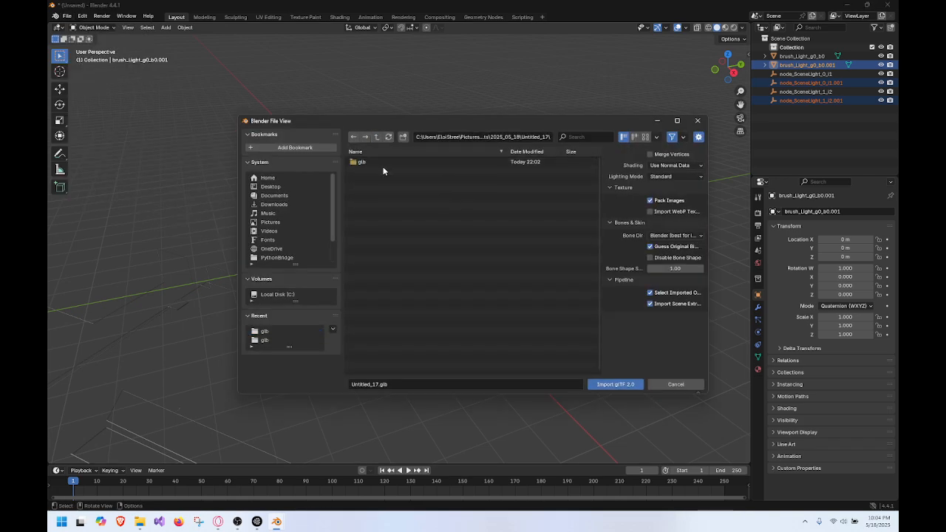
click(376, 137)
double_click(386, 180)
click(395, 164)
double_click(395, 164)
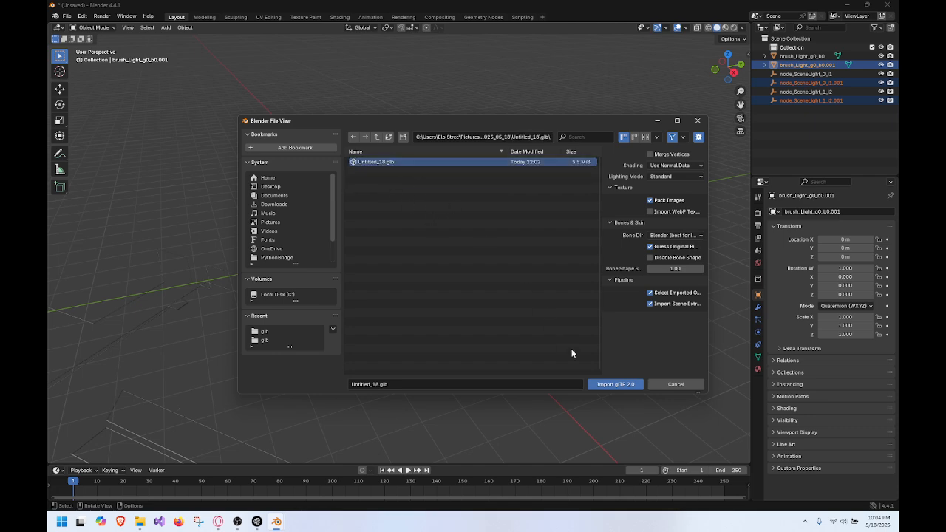
click(607, 382)
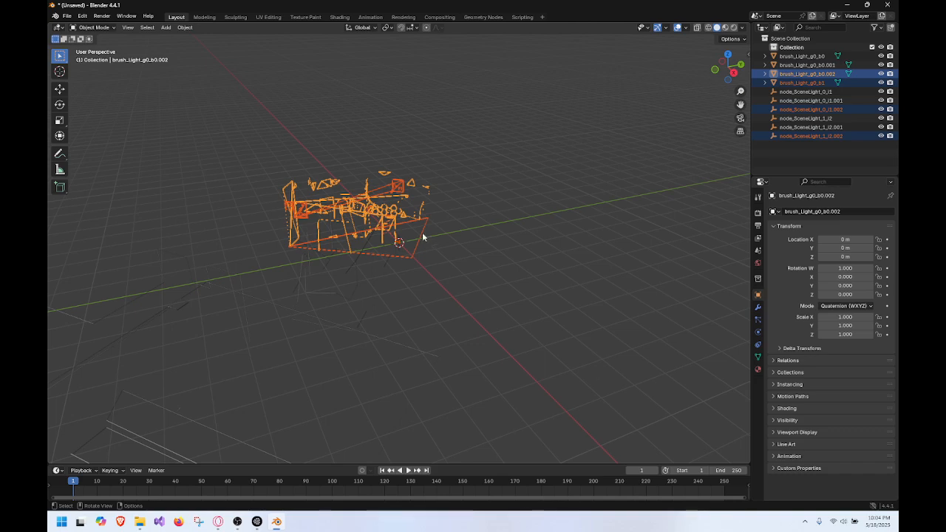
Step: Import Untitled_19.glb as glTF 2.0 from the glb subfolder of Untitled_19
click(67, 16)
mouse_move(123, 140)
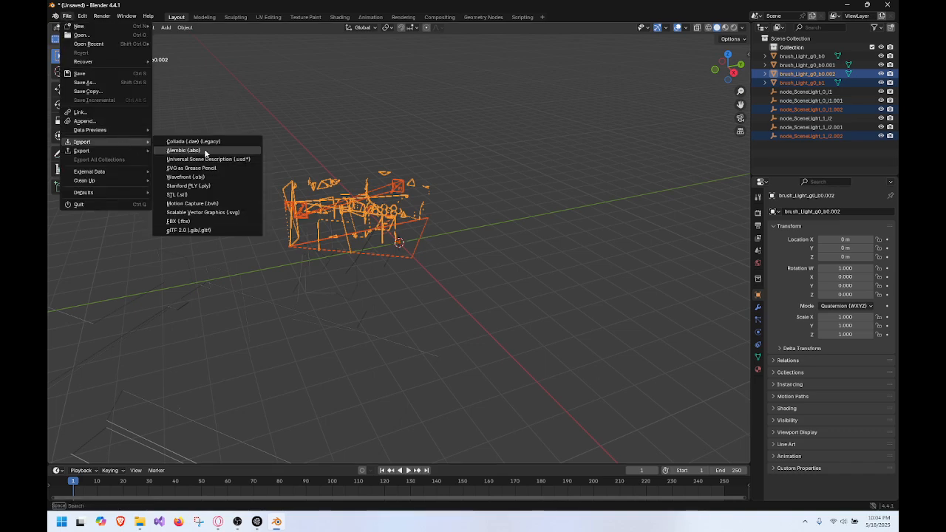
click(216, 229)
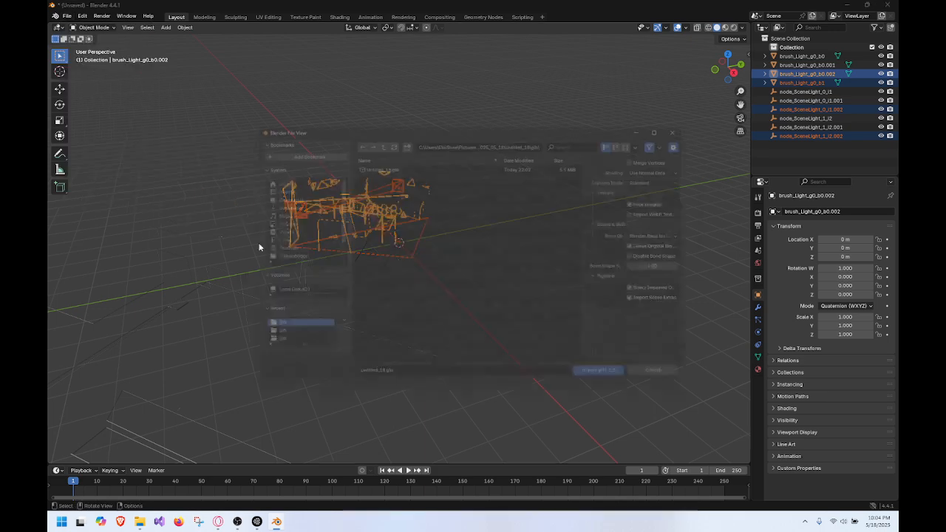
double_click(377, 137)
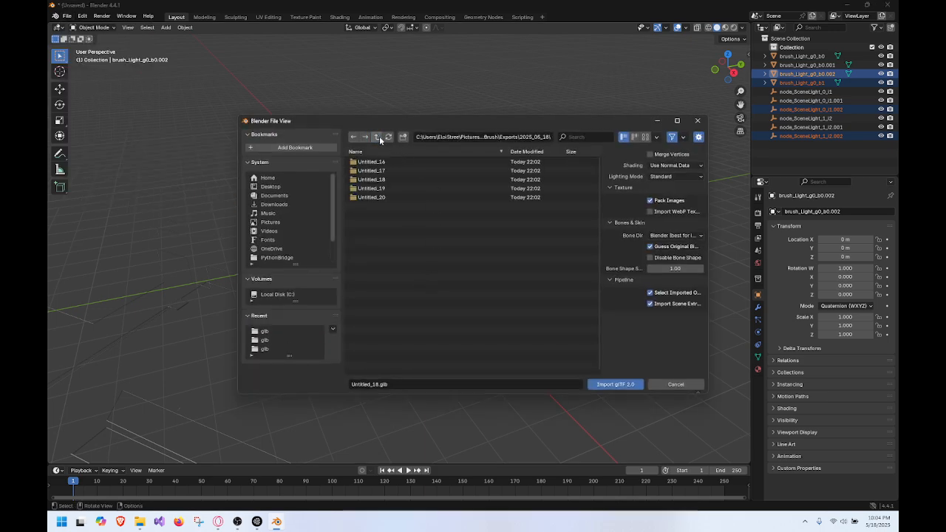
double_click(382, 184)
double_click(399, 163)
click(422, 162)
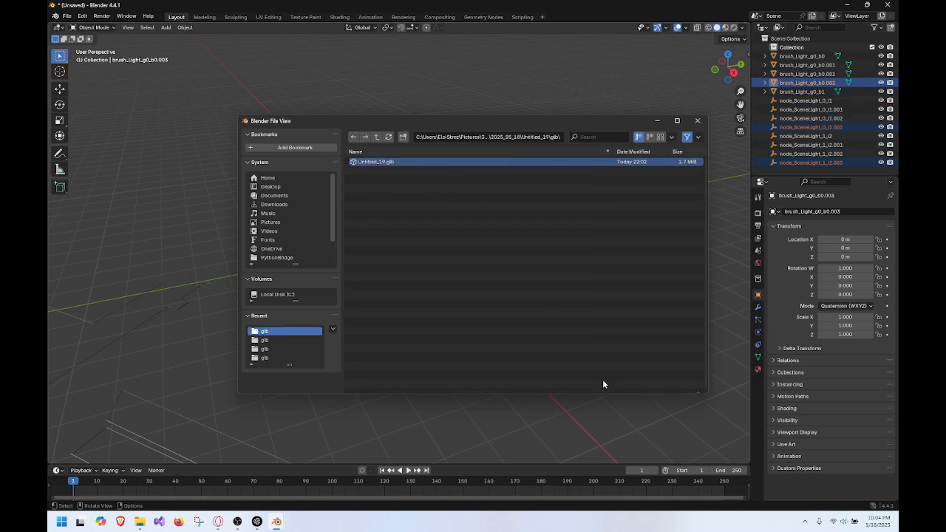
click(601, 383)
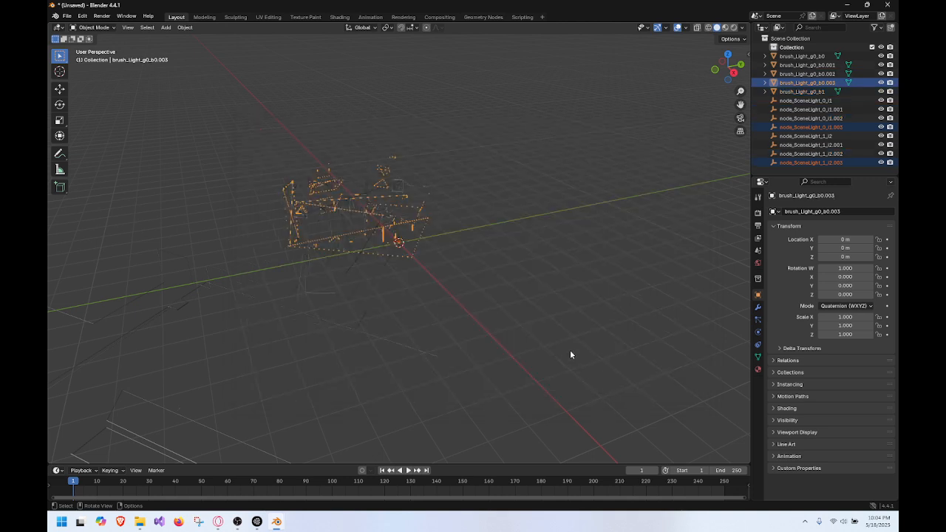
Step: Import Untitled_20.glb as glTF 2.0 from the glb subfolder of Untitled_20
click(67, 16)
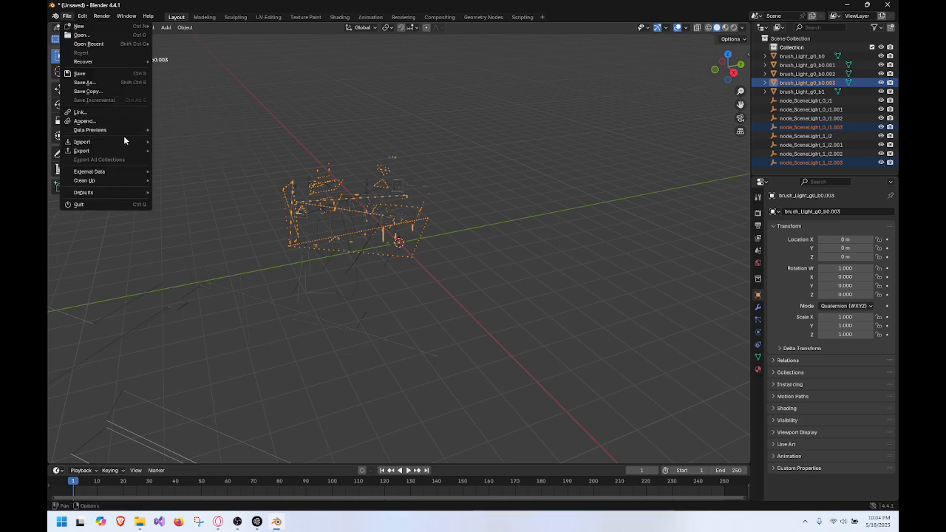
mouse_move(125, 137)
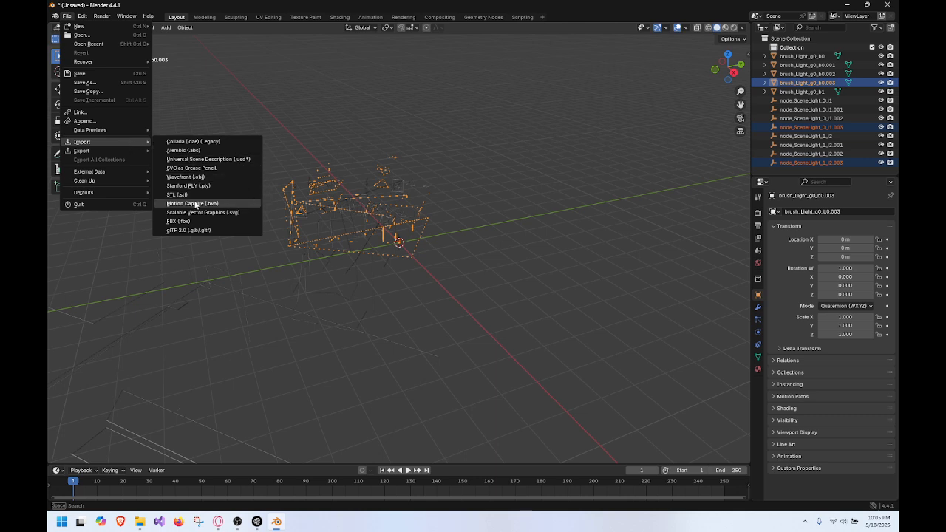
click(210, 230)
click(376, 138)
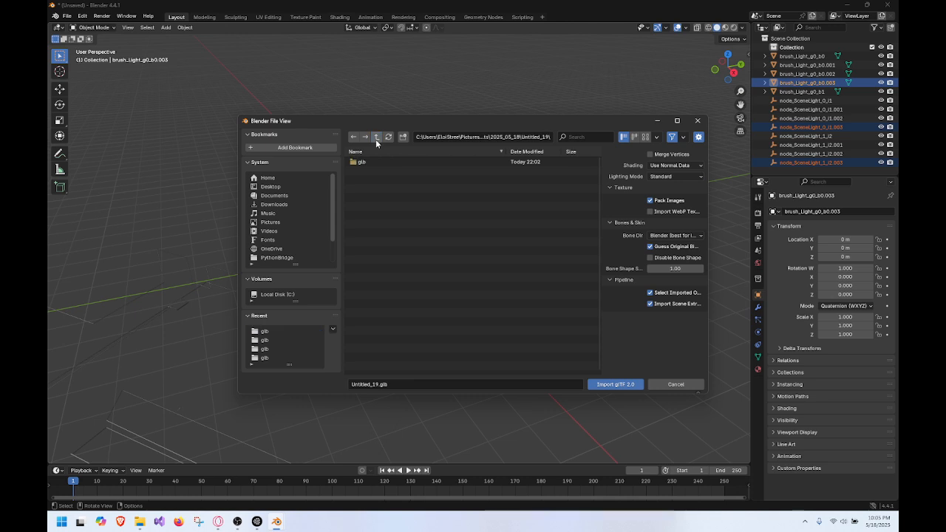
click(376, 138)
double_click(377, 189)
double_click(384, 163)
click(416, 164)
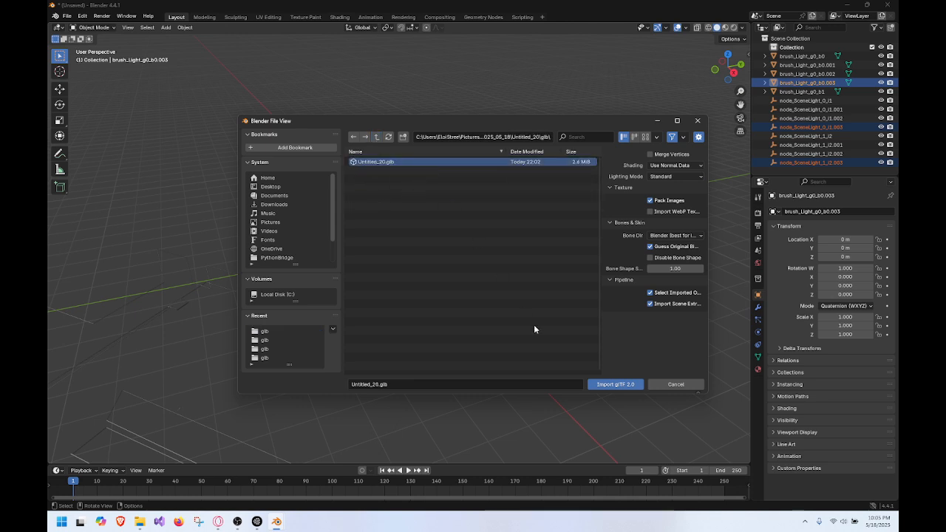
click(604, 384)
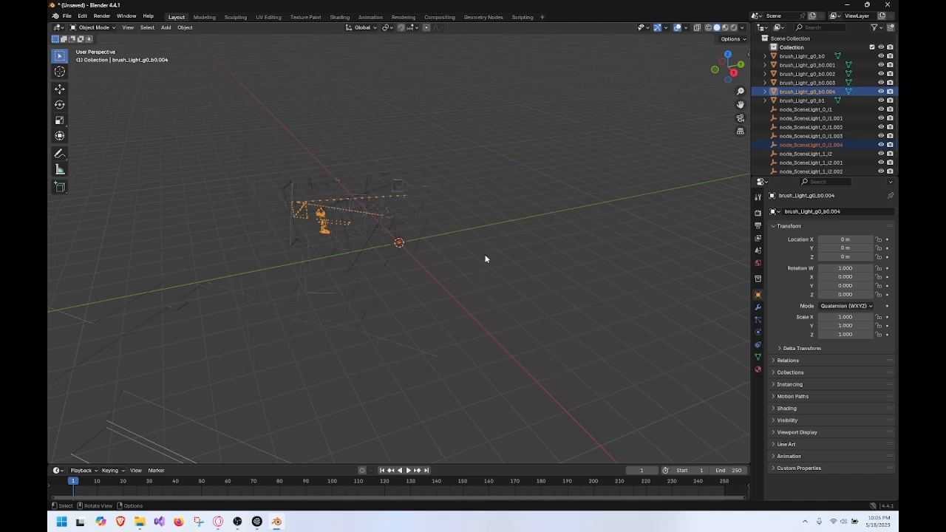
Step: Delete all the node_SceneLight empties from the scene, keeping only the brush_Light meshes
scroll(487, 258, up, 4)
middle_drag(514, 247, 451, 291)
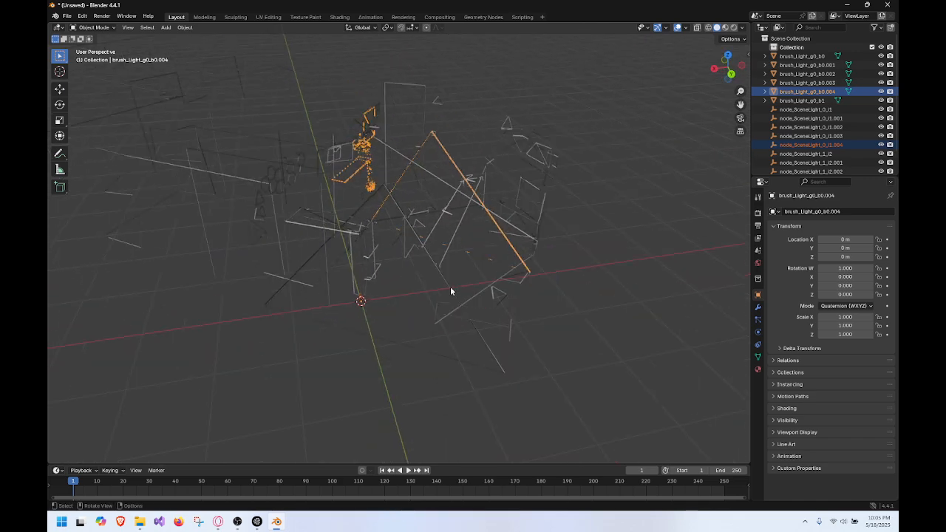
click(811, 119)
click(812, 145)
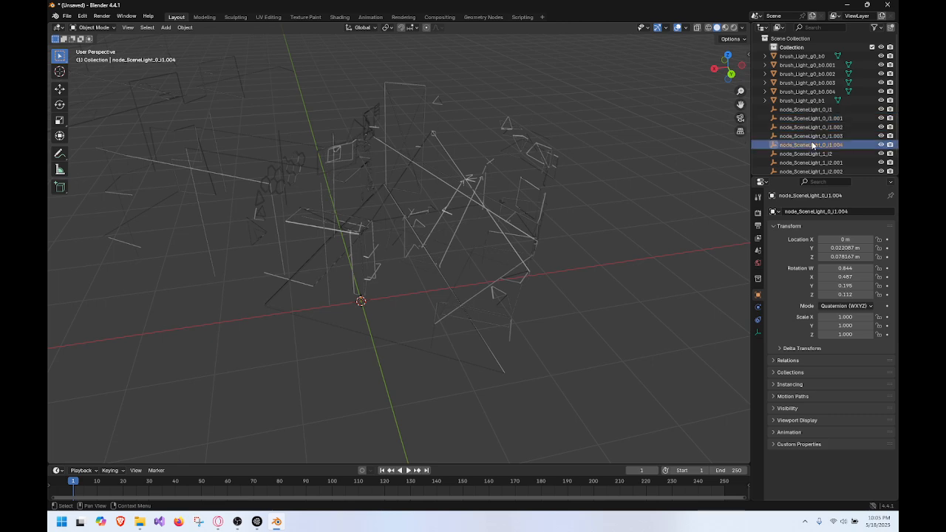
scroll(484, 127, down, 6)
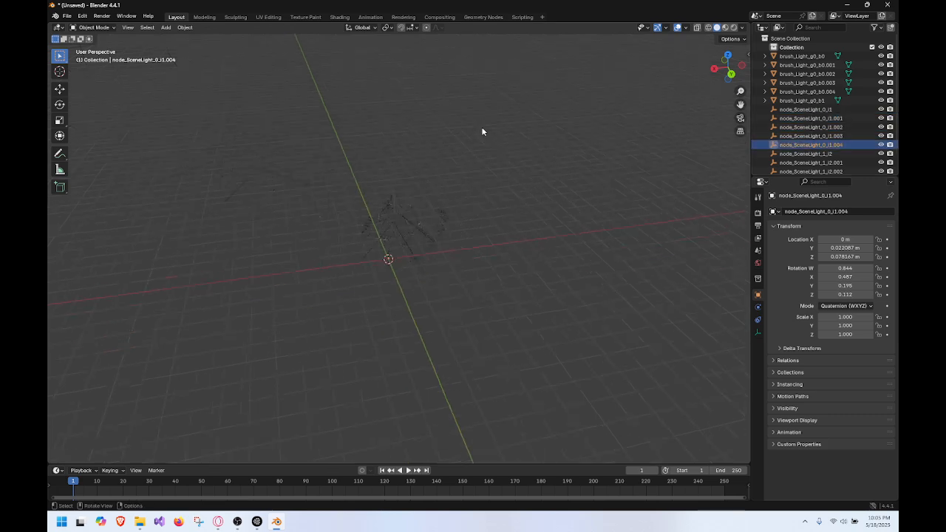
click(810, 92)
click(809, 83)
click(809, 74)
click(814, 118)
click(812, 110)
scroll(799, 139, down, 1)
shift+click(818, 167)
key(Delete)
Step: Select the large brush_Light_g0_b0 sketch far from the origin, inspect it and delete it
scroll(465, 239, up, 6)
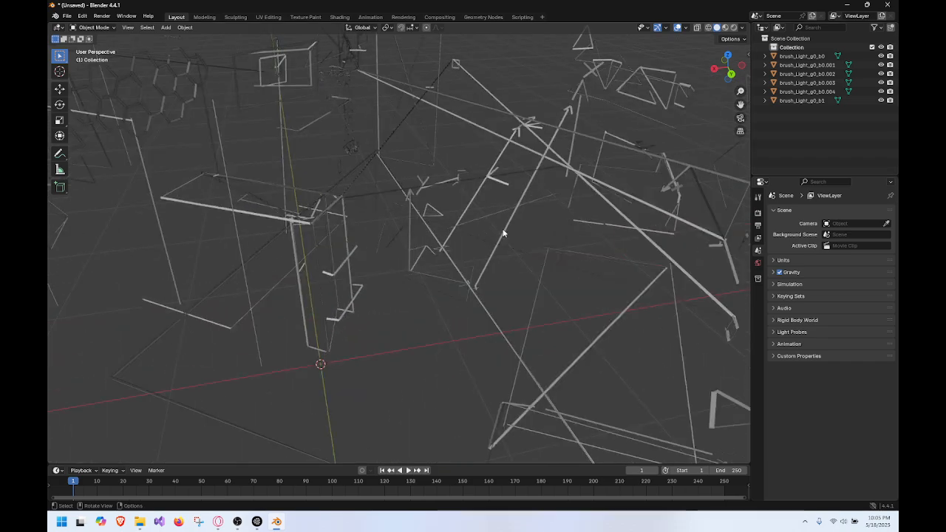
key(a)
scroll(491, 222, down, 5)
click(211, 108)
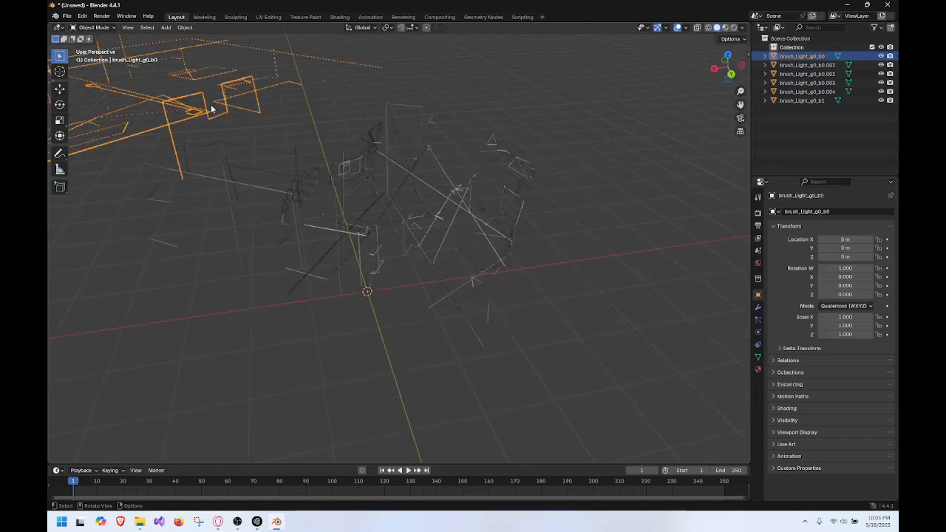
mouse_move(218, 113)
middle_down()
mouse_move(296, 141)
mouse_move(233, 109)
mouse_move(500, 194)
mouse_move(439, 207)
mouse_move(382, 165)
middle_up()
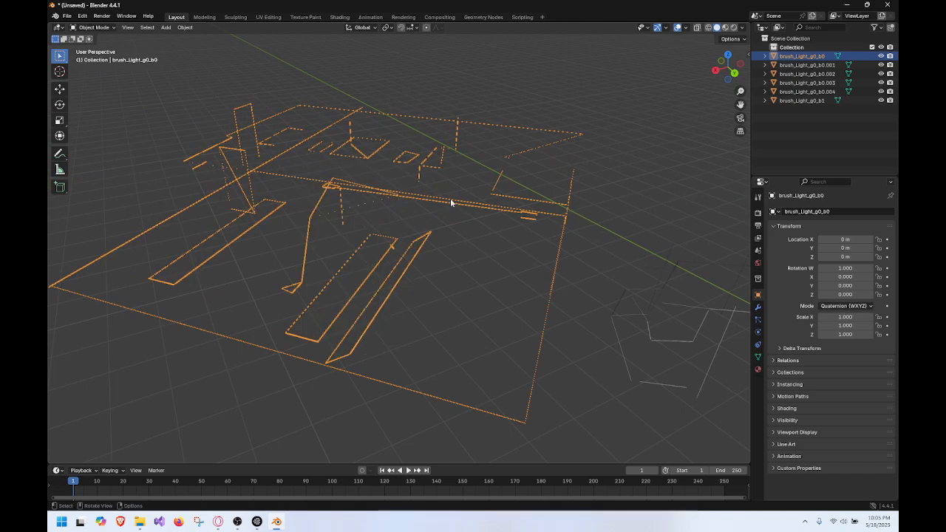
mouse_move(403, 115)
middle_down()
mouse_move(422, 150)
mouse_move(490, 184)
mouse_move(550, 323)
mouse_move(534, 353)
mouse_move(422, 273)
mouse_move(473, 260)
middle_up()
right_click(481, 258)
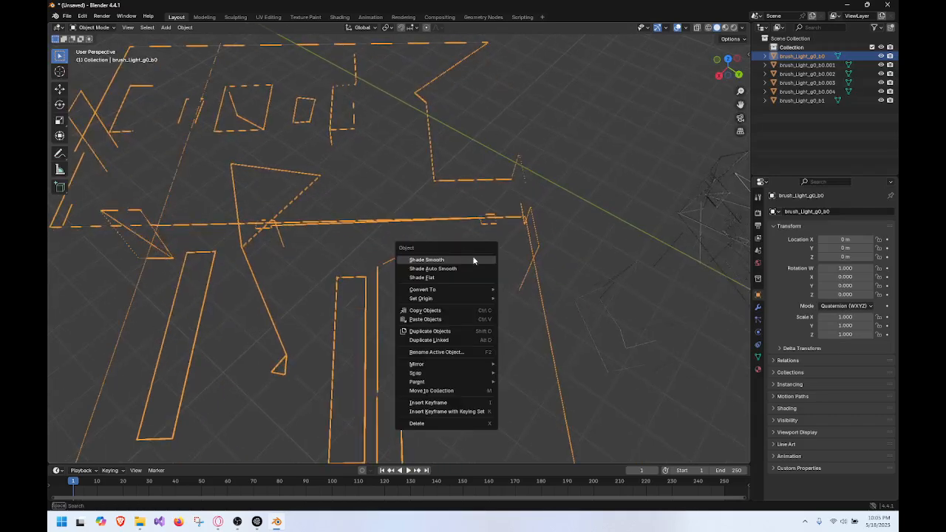
key(alt+a)
middle_drag(454, 214, 362, 208)
click(377, 172)
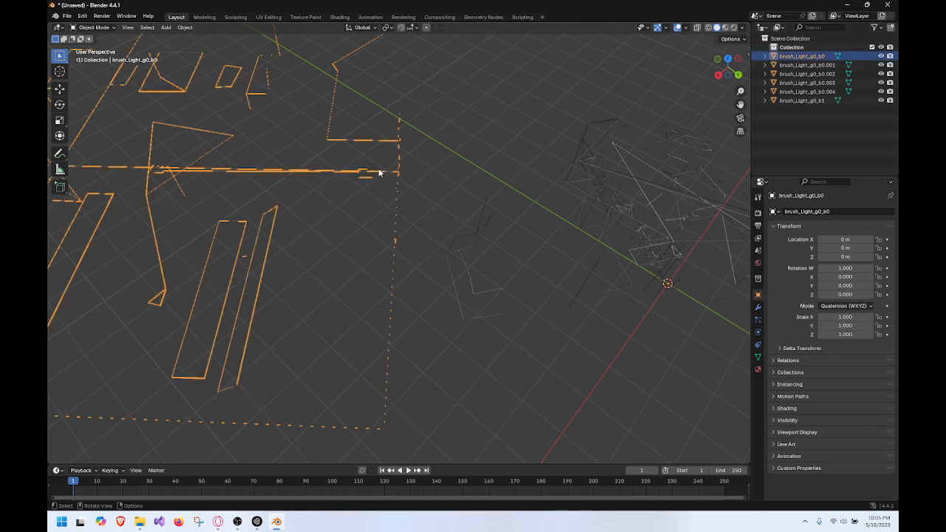
key(Delete)
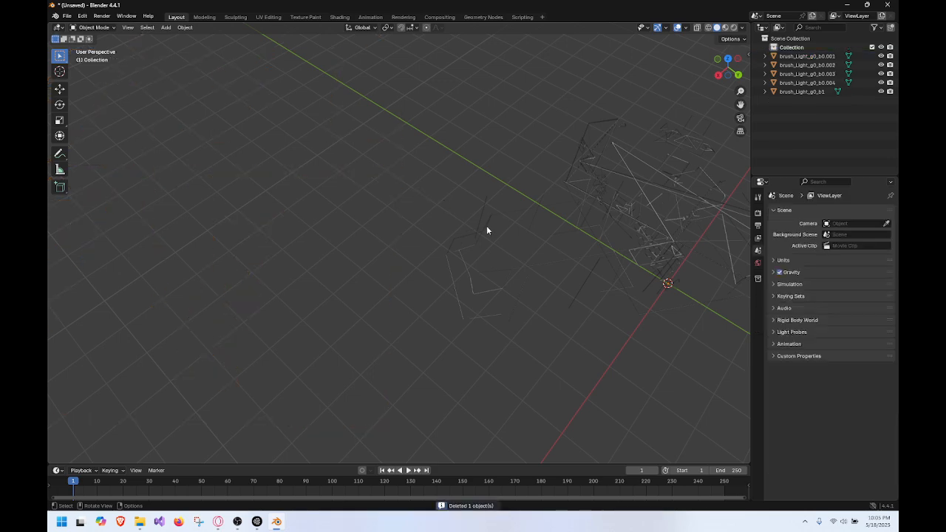
Step: Move brush_Light_g0_b0.001 away from the other sketches, to about X 2.99 m and Y -3.78 m
click(484, 222)
mouse_move(481, 213)
middle_down()
mouse_move(366, 159)
mouse_move(433, 197)
mouse_move(469, 202)
mouse_move(439, 175)
mouse_move(404, 192)
mouse_move(517, 215)
mouse_move(468, 169)
mouse_move(512, 190)
mouse_move(444, 166)
mouse_move(285, 69)
mouse_move(323, 183)
mouse_move(430, 181)
mouse_move(474, 194)
mouse_move(506, 164)
mouse_move(458, 196)
middle_up()
scroll(458, 196, down, 2)
scroll(458, 196, down, 2)
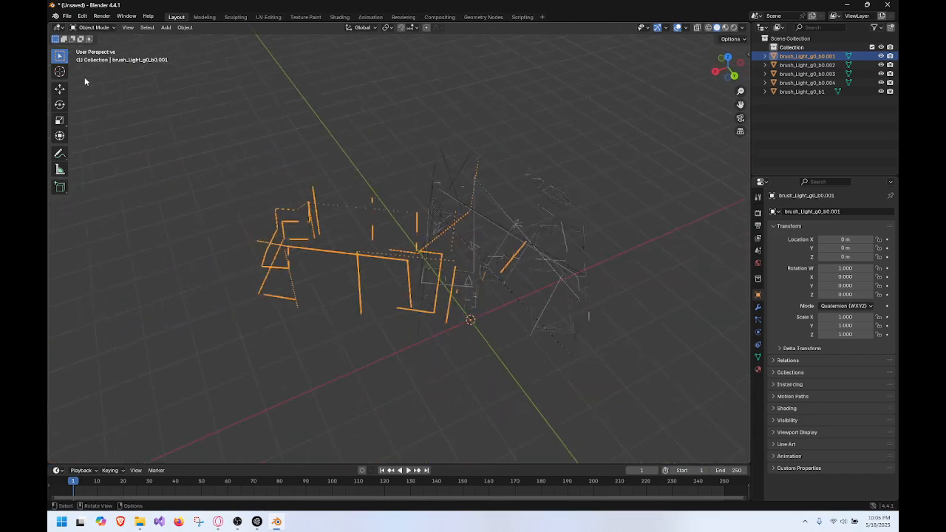
click(60, 87)
mouse_move(444, 328)
mouse_down()
mouse_move(366, 376)
mouse_move(302, 291)
mouse_move(371, 313)
mouse_move(319, 275)
mouse_move(317, 250)
mouse_up()
middle_drag(317, 250, 543, 303)
scroll(471, 251, up, 4)
scroll(443, 244, down, 3)
mouse_move(511, 209)
middle_down()
mouse_move(456, 217)
mouse_move(493, 201)
mouse_move(513, 152)
mouse_move(542, 442)
middle_up()
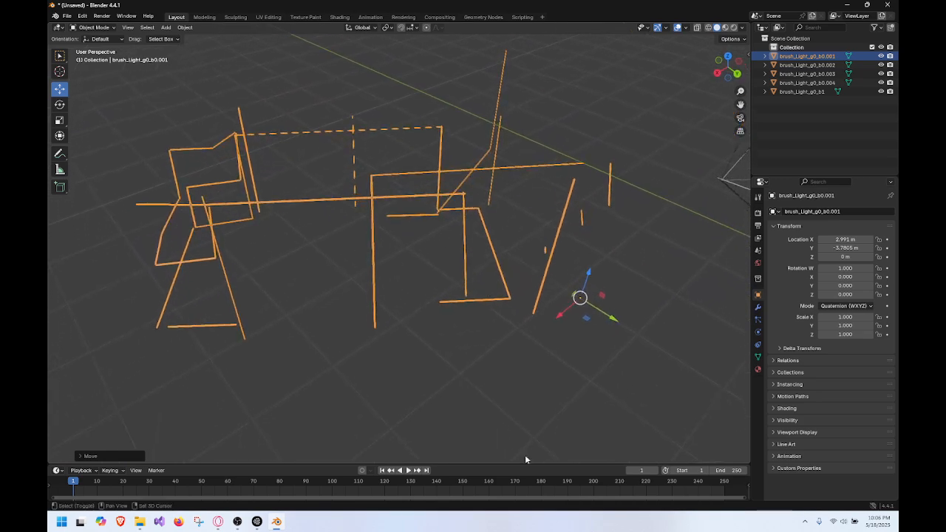
Step: Delete the separated brush_Light_g0_b0.001 sketch
mouse_move(435, 323)
shift+middle_down()
mouse_move(491, 204)
mouse_move(224, 308)
mouse_move(320, 327)
shift+middle_up()
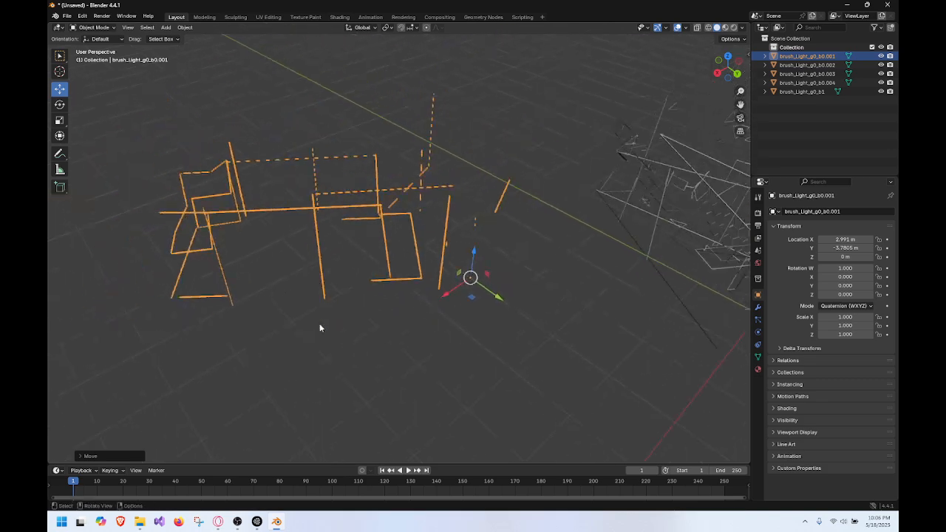
mouse_move(509, 343)
middle_down()
mouse_move(505, 318)
mouse_move(492, 337)
mouse_move(532, 334)
mouse_move(301, 363)
mouse_move(381, 327)
mouse_move(317, 320)
mouse_move(391, 316)
mouse_move(329, 325)
mouse_move(365, 321)
middle_up()
key(Delete)
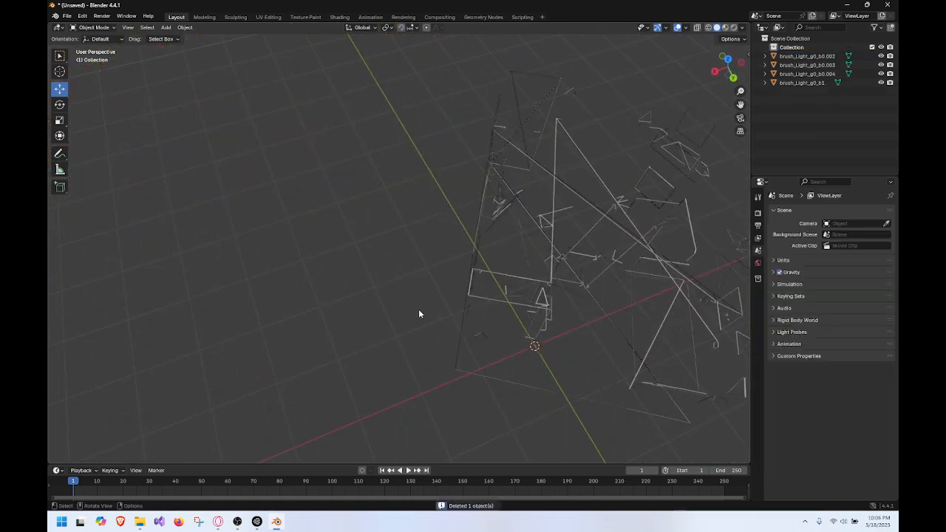
Step: Examine the remaining overlapping sketches around the origin from several angles
mouse_move(421, 299)
middle_down()
mouse_move(361, 279)
mouse_move(421, 288)
mouse_move(414, 280)
mouse_move(253, 247)
mouse_move(383, 247)
middle_up()
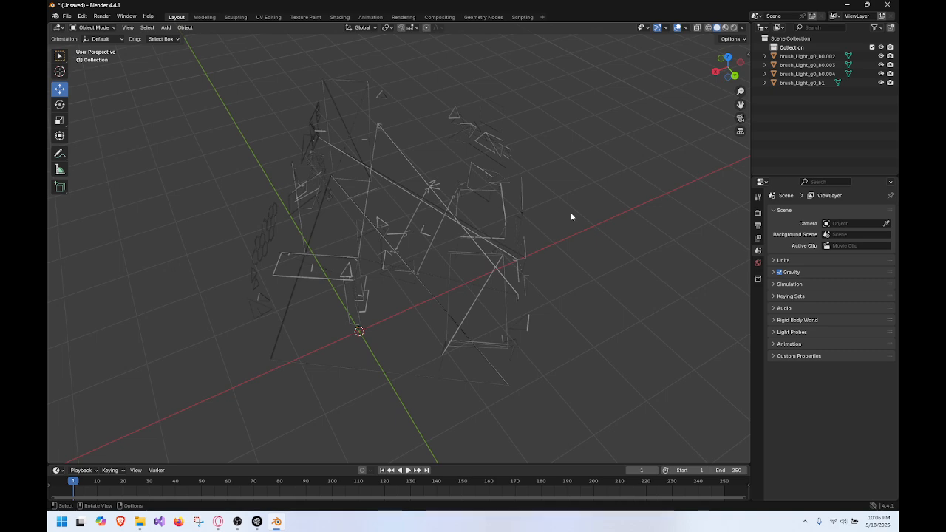
middle_drag(577, 221, 551, 224)
right_click(545, 207)
middle_drag(565, 190, 632, 184)
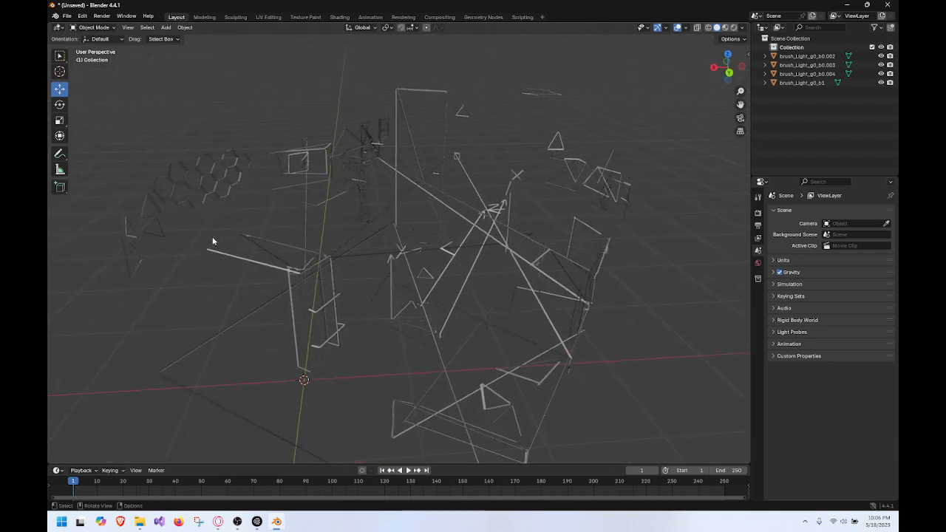
scroll(372, 226, down, 3)
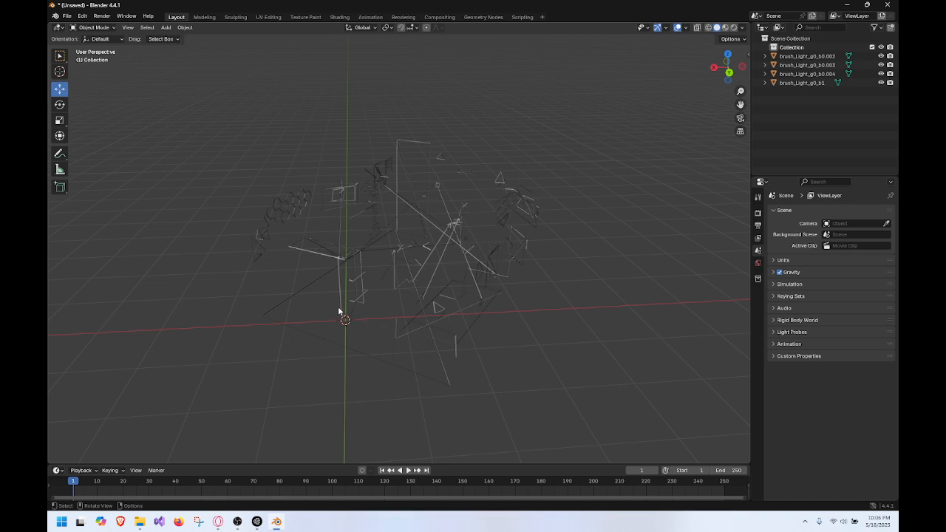
middle_drag(511, 234, 445, 242)
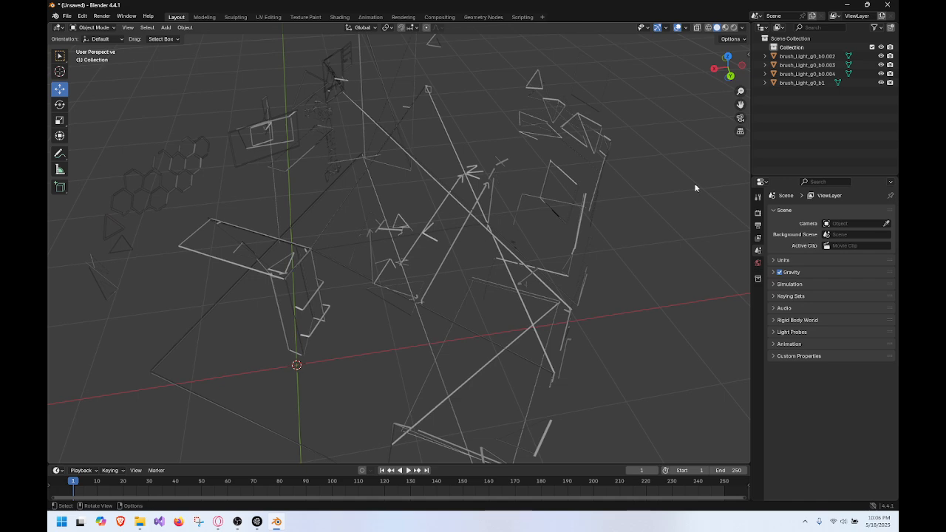
Step: Select brush_Light_g0_b0.004 and examine its strokes up close and from several angles
click(805, 75)
mouse_move(657, 162)
middle_down()
mouse_move(620, 224)
mouse_move(492, 243)
middle_up()
scroll(497, 167, up, 4)
shift+middle_drag(530, 136, 402, 320)
scroll(401, 320, down, 5)
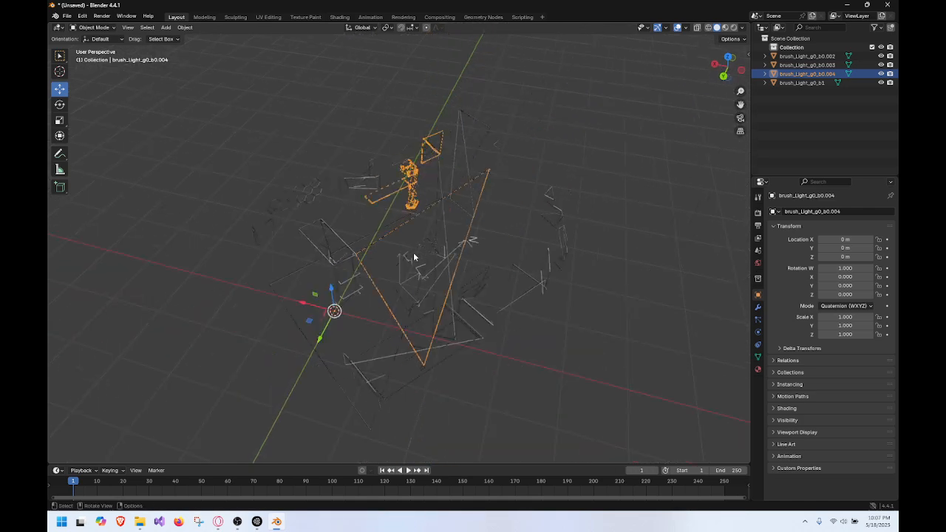
middle_drag(506, 187, 573, 174)
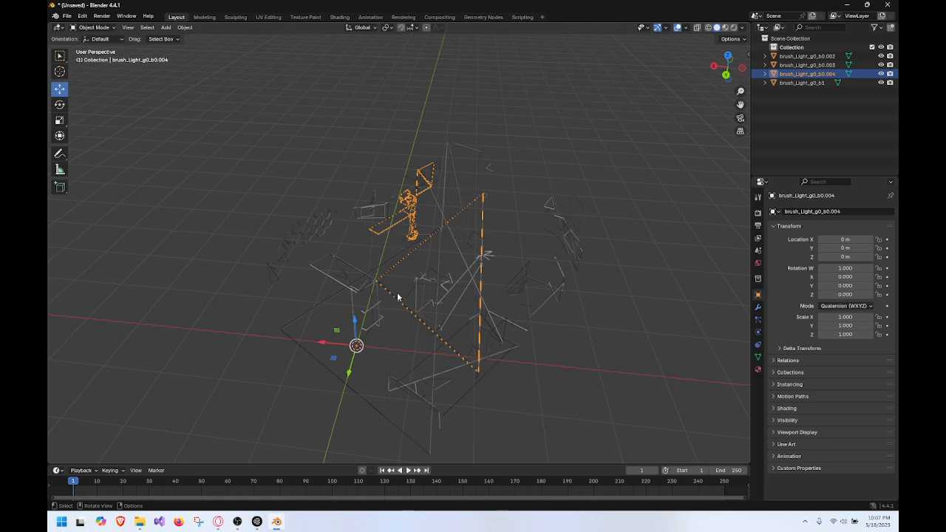
Step: Select brush_Light_g0_b0.003 and examine which strokes belong to it
click(809, 65)
middle_drag(611, 290, 573, 267)
scroll(567, 267, up, 2)
middle_drag(444, 239, 475, 169)
middle_drag(429, 278, 422, 226)
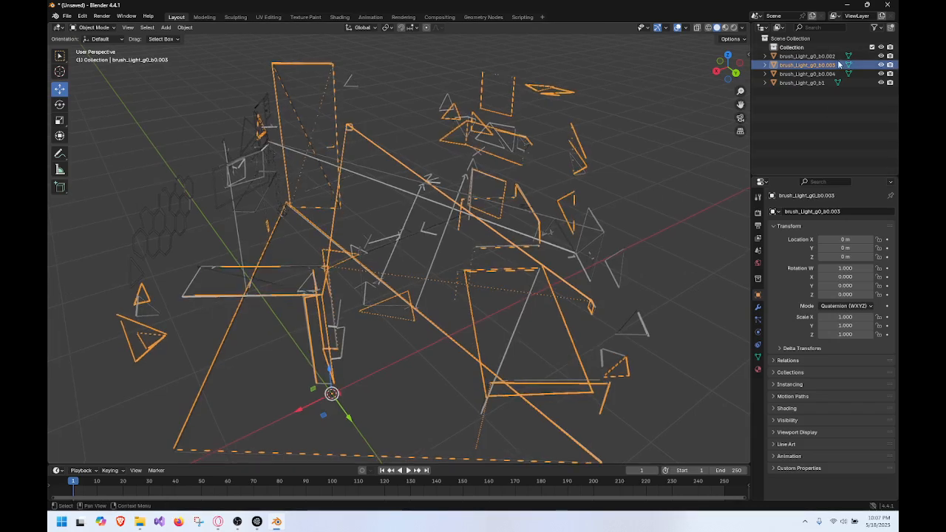
Step: Select brush_Light_g0_b0.002 and examine its strokes from several angles
click(806, 57)
middle_drag(584, 161, 430, 176)
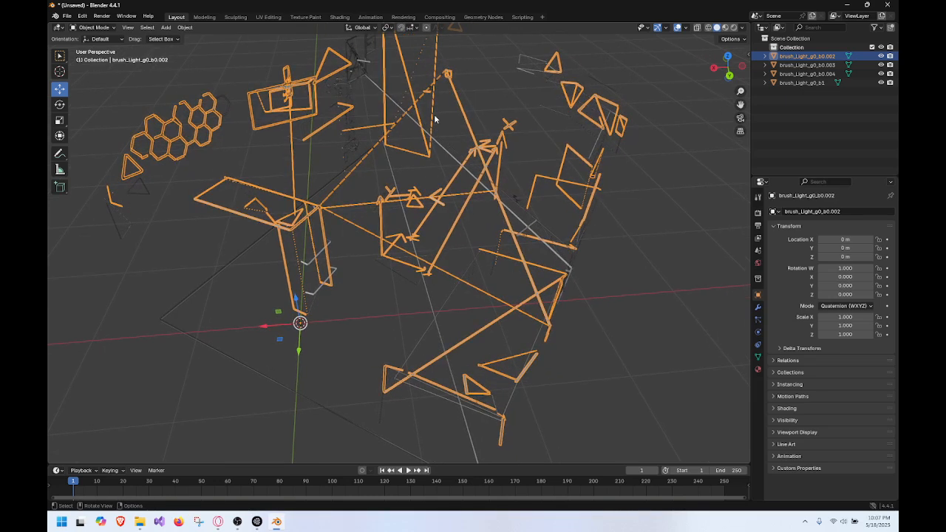
middle_drag(423, 234, 354, 266)
middle_drag(423, 246, 450, 222)
scroll(511, 184, down, 5)
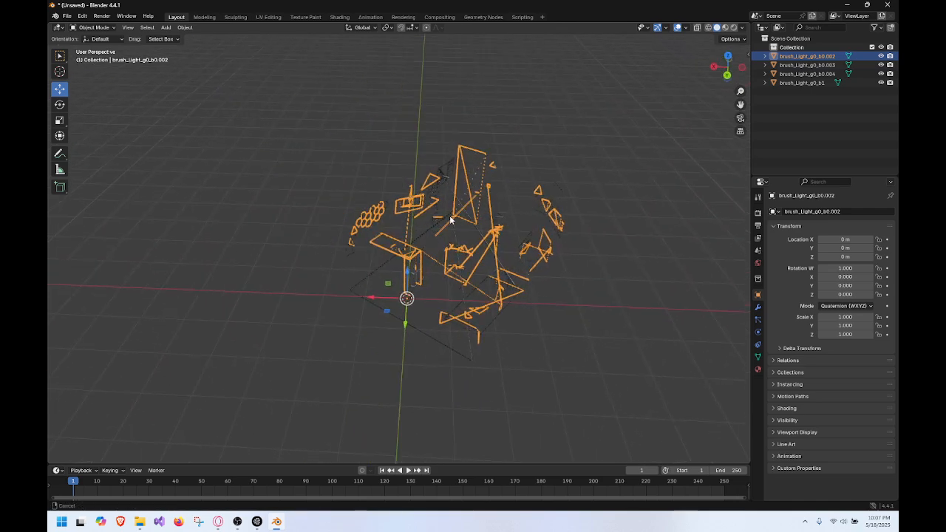
click(518, 200)
mouse_move(500, 195)
middle_down()
mouse_move(477, 209)
mouse_move(566, 182)
mouse_move(496, 193)
mouse_move(569, 339)
middle_up()
Step: Inspect the strokes of brush_Light_g0_b1, and select all four remaining brush_Light meshes together
click(816, 84)
scroll(499, 182, up, 3)
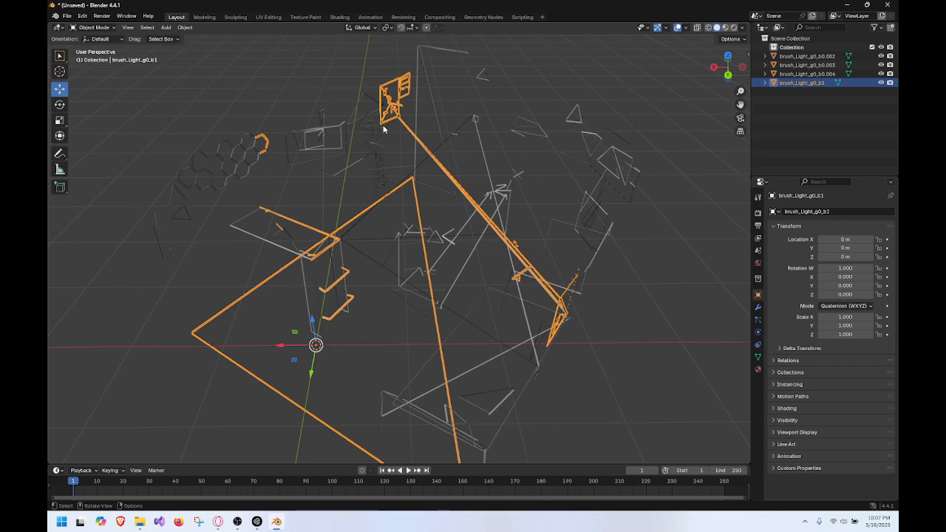
middle_drag(414, 214, 367, 225)
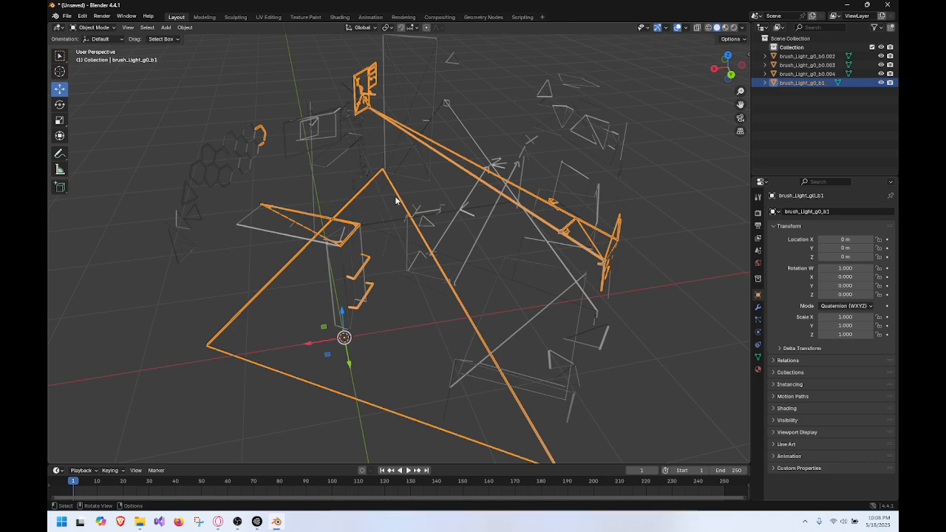
scroll(414, 201, down, 2)
mouse_move(761, 93)
mouse_down()
mouse_move(813, 66)
mouse_move(809, 53)
mouse_up()
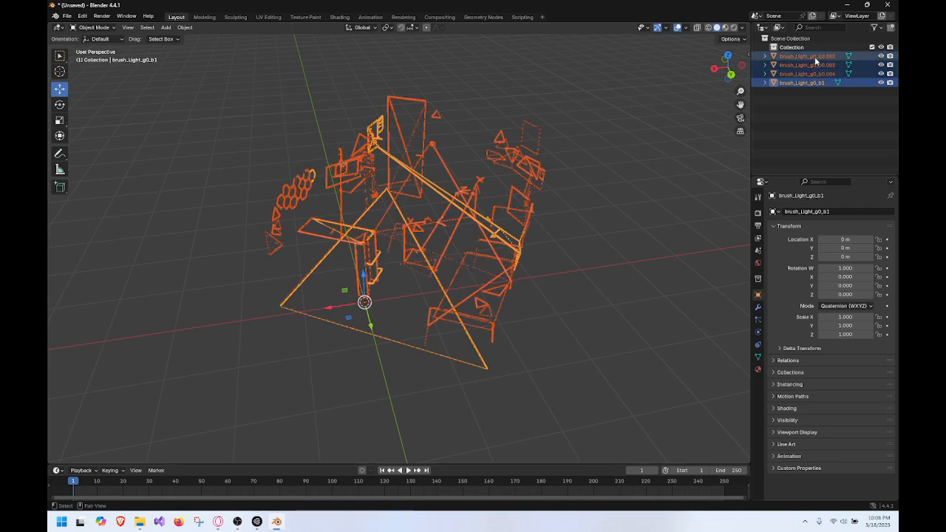
Step: Reselect all four brush_Light meshes and rotate them counterclockwise in top view until the sketched walls run parallel to the X and Y axes
click(803, 97)
right_click(799, 110)
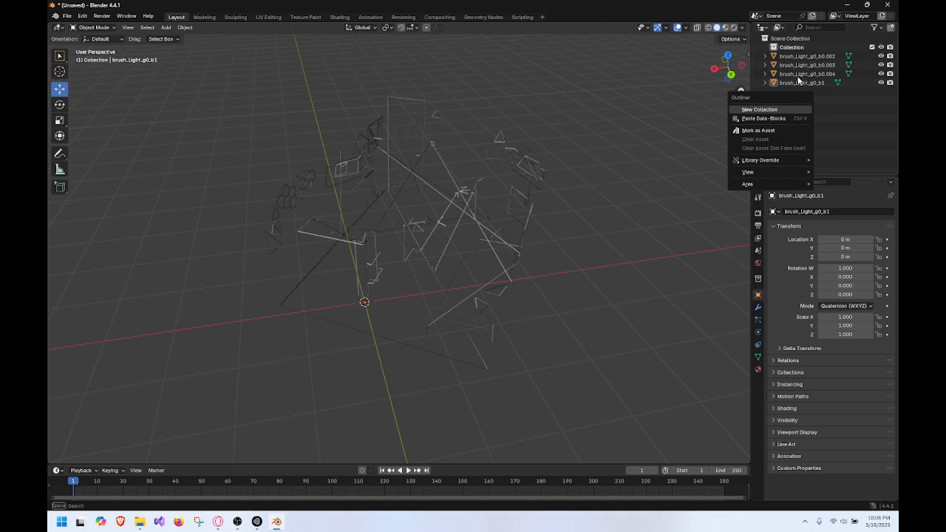
shift+click(802, 57)
shift+click(803, 83)
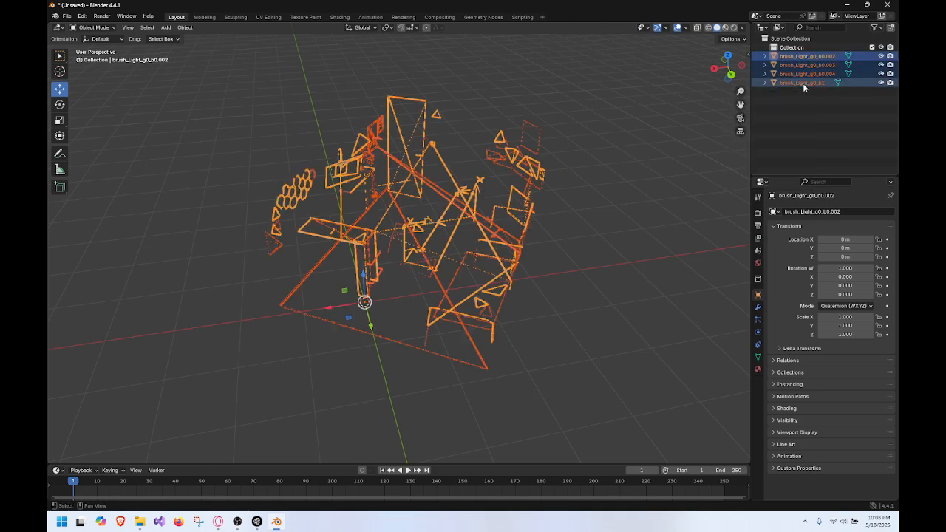
click(727, 60)
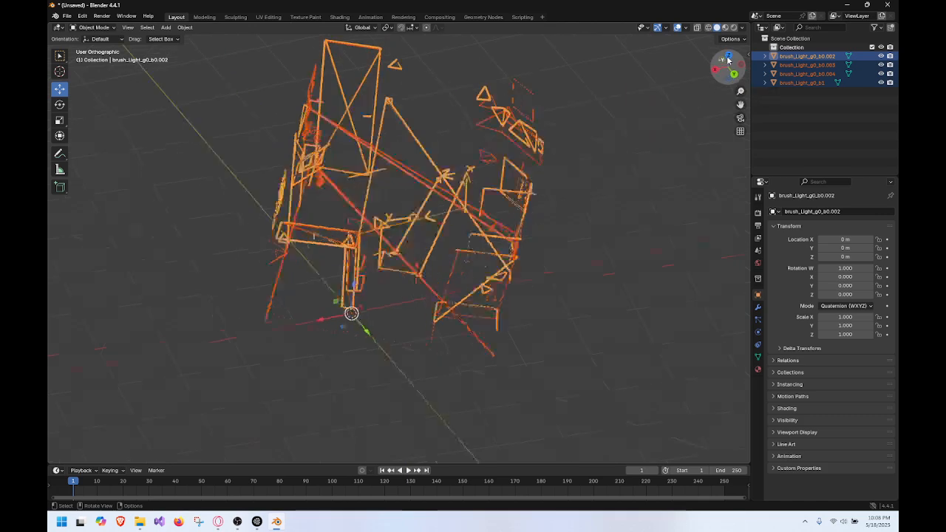
click(728, 53)
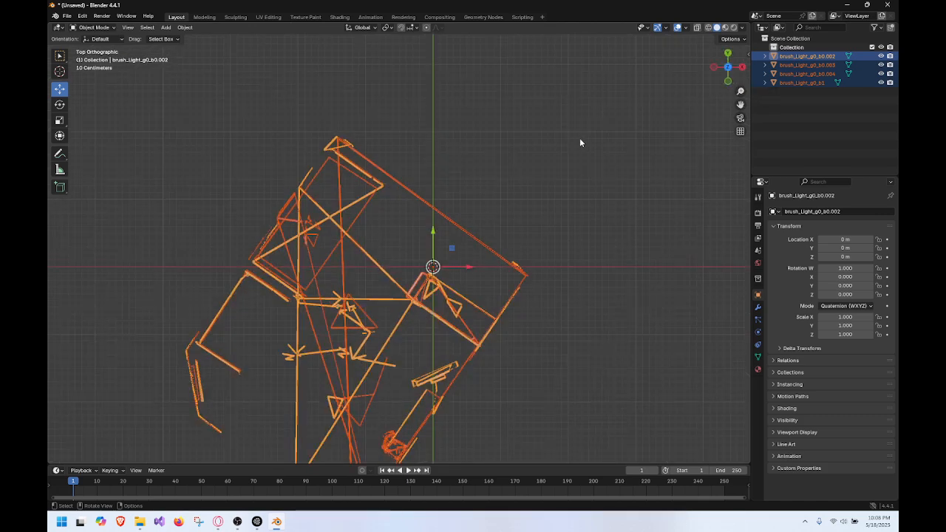
key(r)
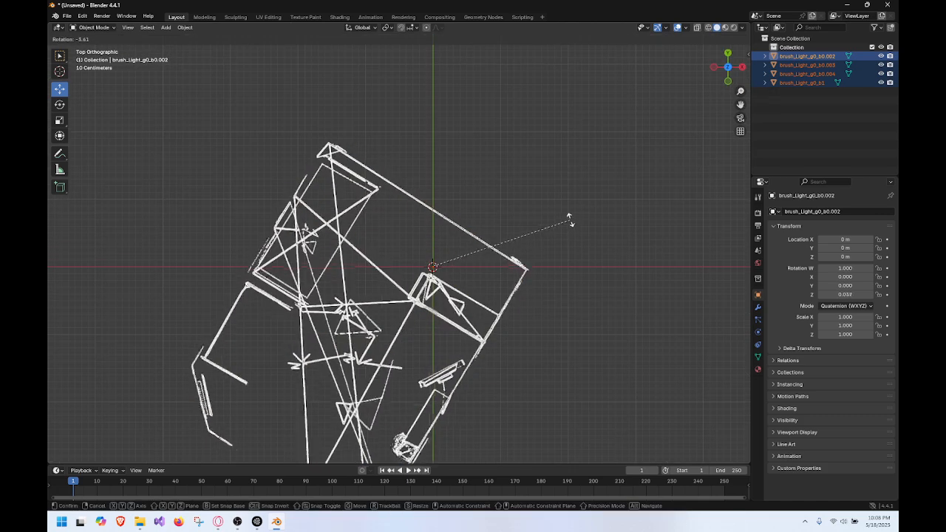
click(528, 147)
middle_drag(536, 159, 638, 132)
click(729, 57)
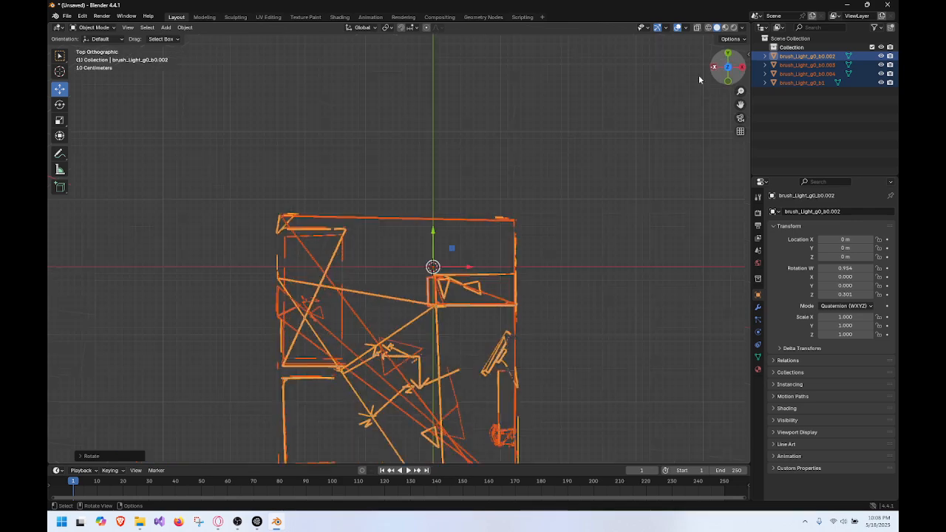
Step: Move the meshes so the room's upper-right corner meets the world origin, refining with a slight rotation, at about X -1.24 m, Y -0.76 m
key(g)
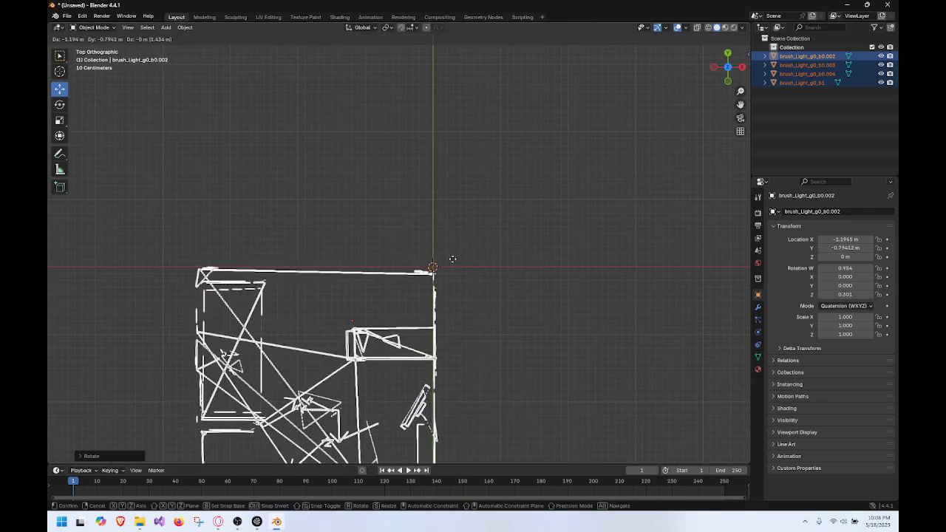
click(449, 254)
shift+middle_drag(470, 310, 521, 138)
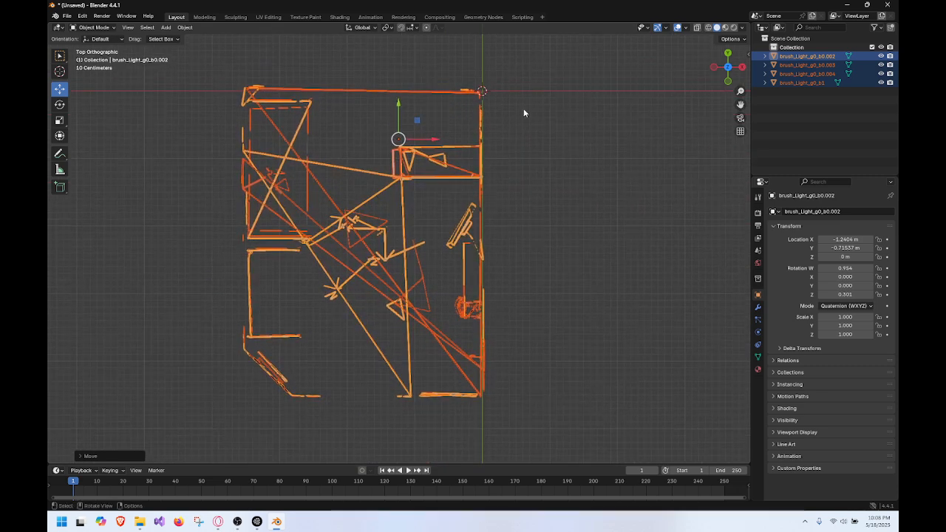
key(r)
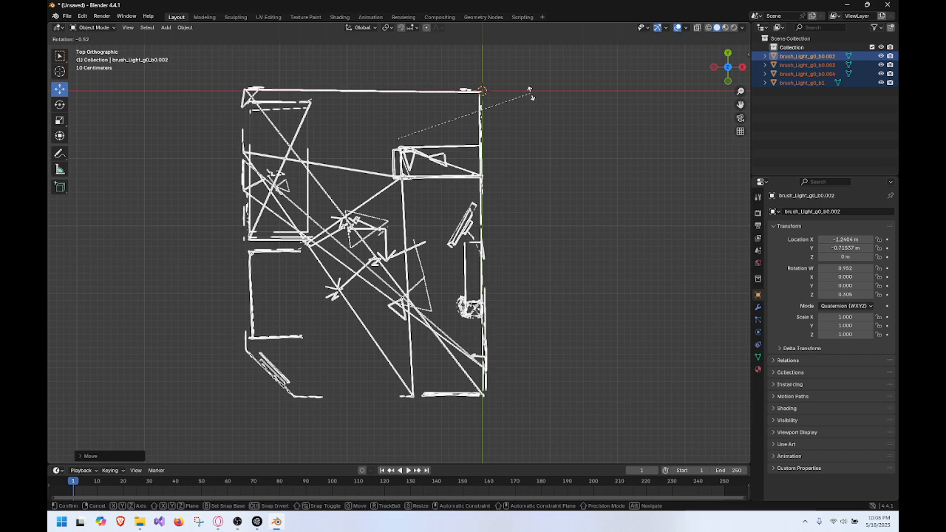
click(529, 94)
key(g)
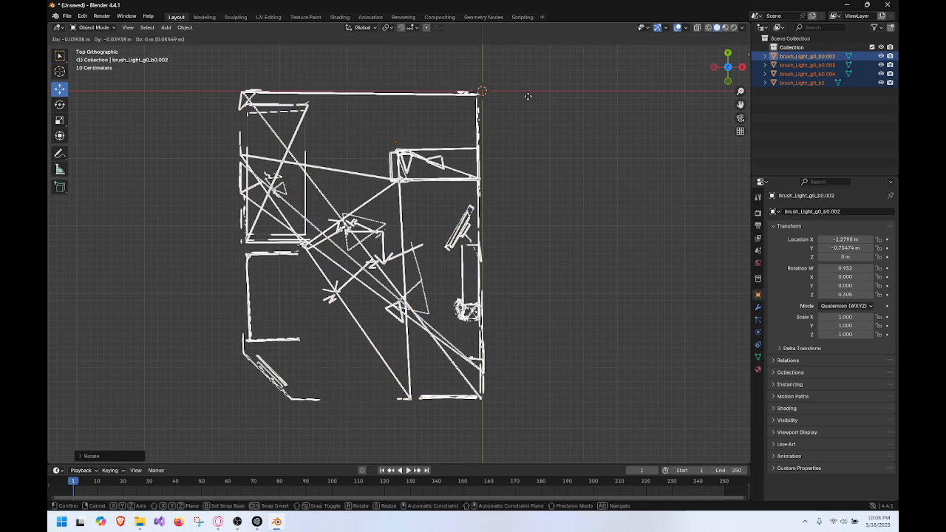
click(528, 102)
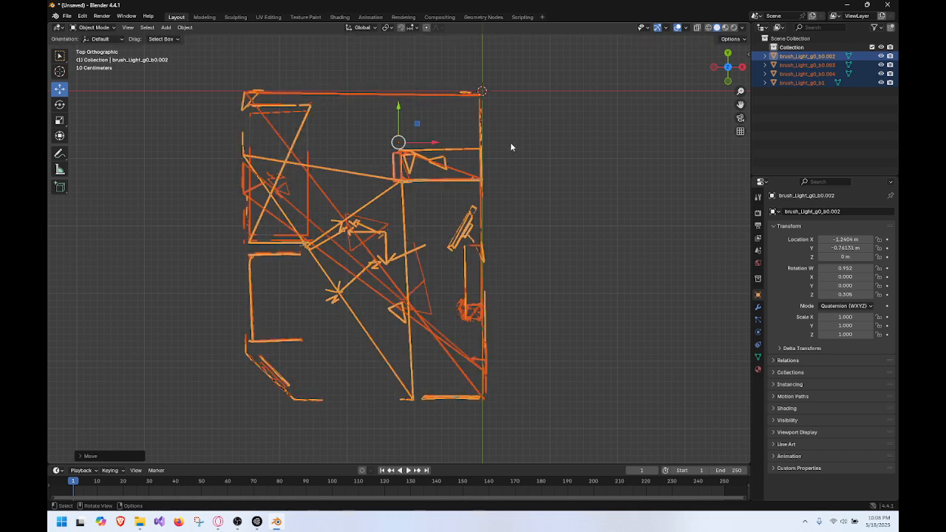
Step: Fine-tune the meshes' rotation by about 0.7° so the long right wall follows the Y axis, and check the corner at the origin
scroll(511, 146, up, 4)
scroll(521, 143, down, 4)
key(r)
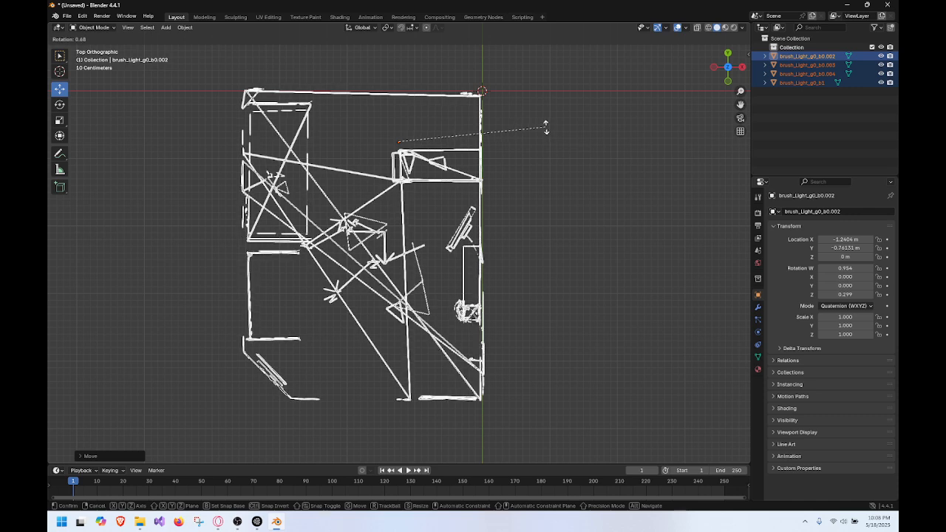
click(546, 127)
shift+middle_drag(544, 127, 560, 189)
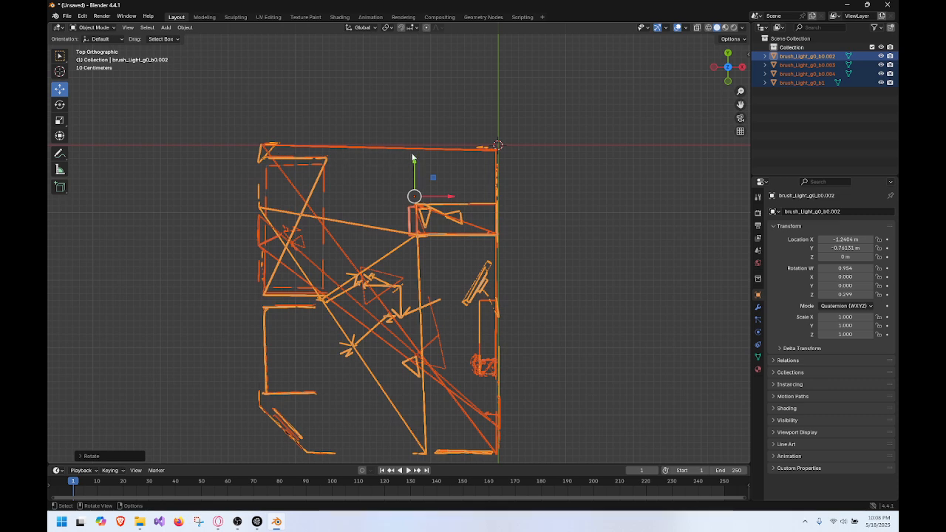
scroll(483, 153, up, 5)
shift+middle_drag(501, 152, 509, 349)
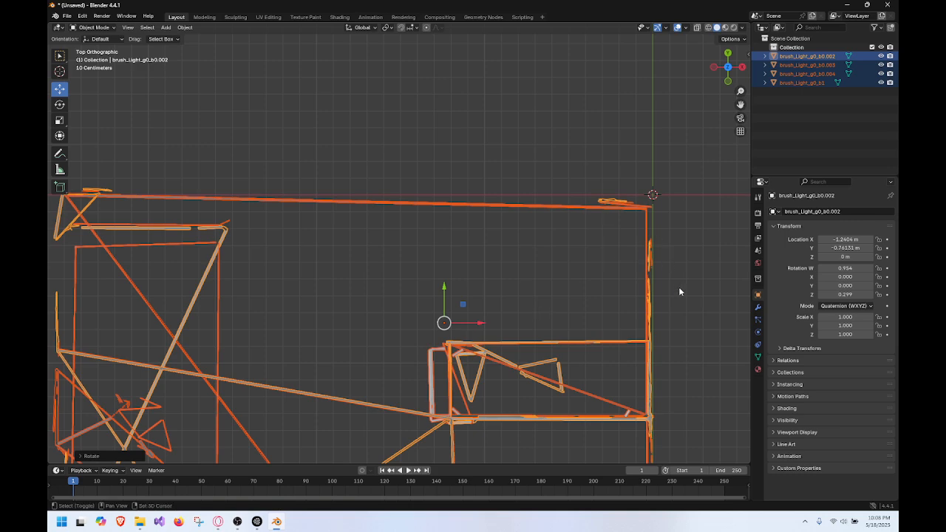
scroll(676, 285, down, 4)
shift+middle_drag(610, 308, 590, 175)
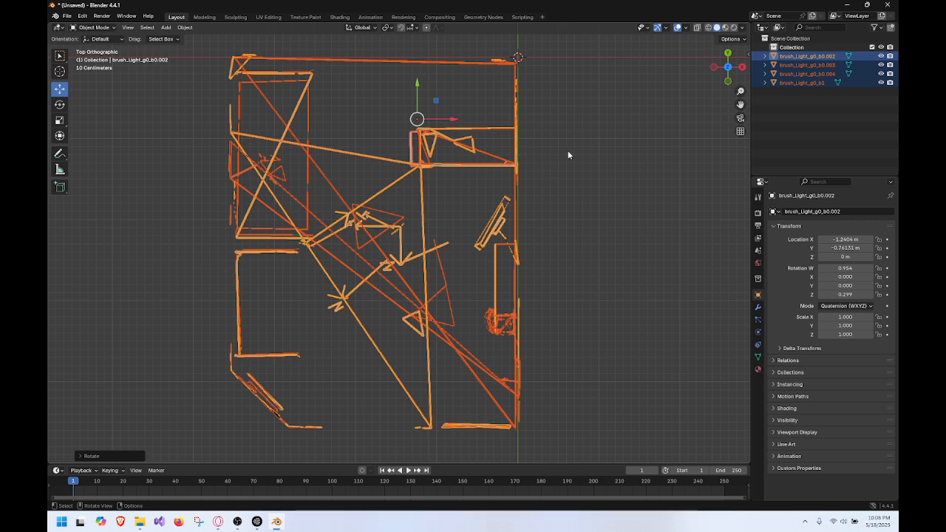
Step: Examine the aligned sketch in front, perspective and top views, checking how the floor strokes sit against the ground line
click(728, 79)
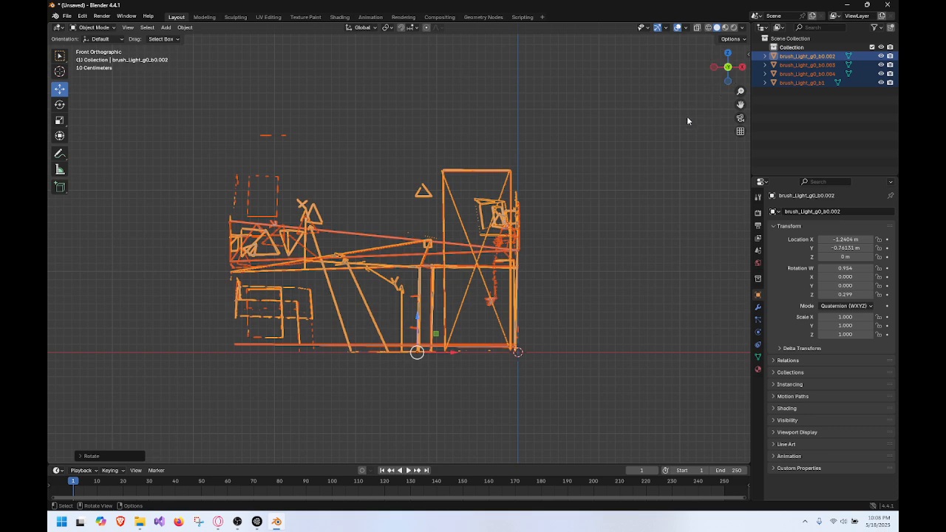
scroll(559, 210, up, 5)
scroll(554, 222, down, 4)
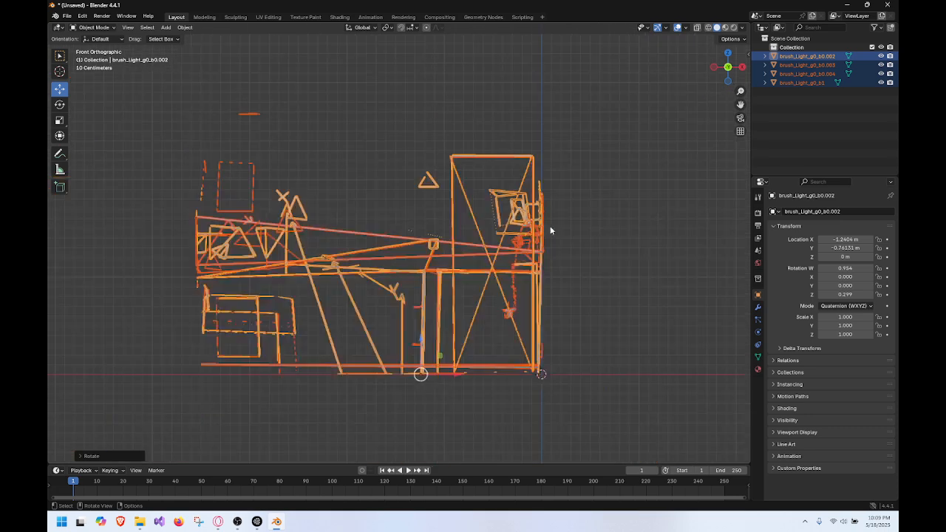
scroll(449, 288, up, 4)
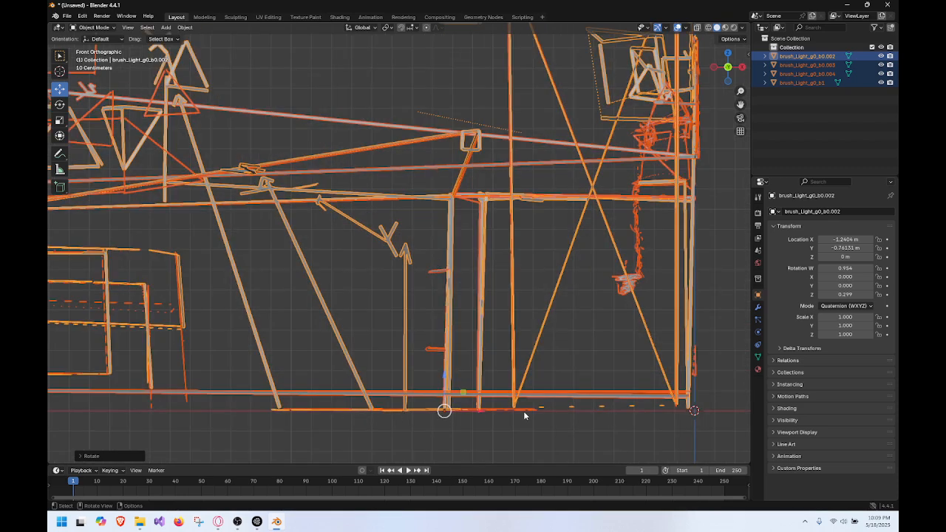
scroll(620, 410, down, 5)
middle_drag(585, 178, 689, 110)
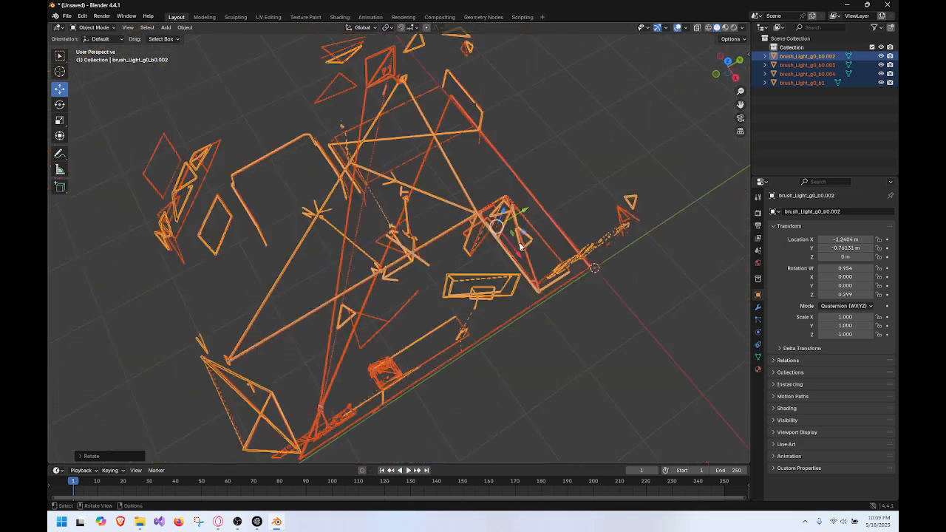
click(727, 61)
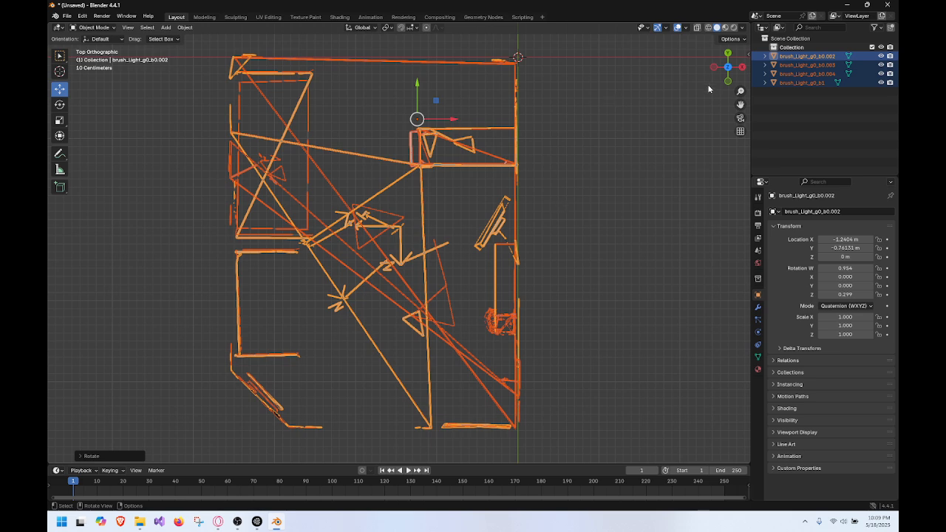
click(728, 83)
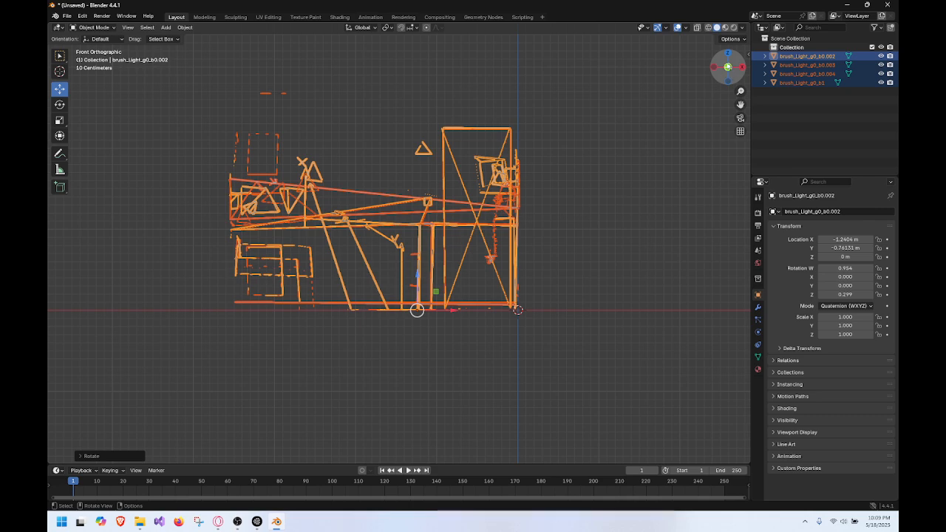
click(728, 56)
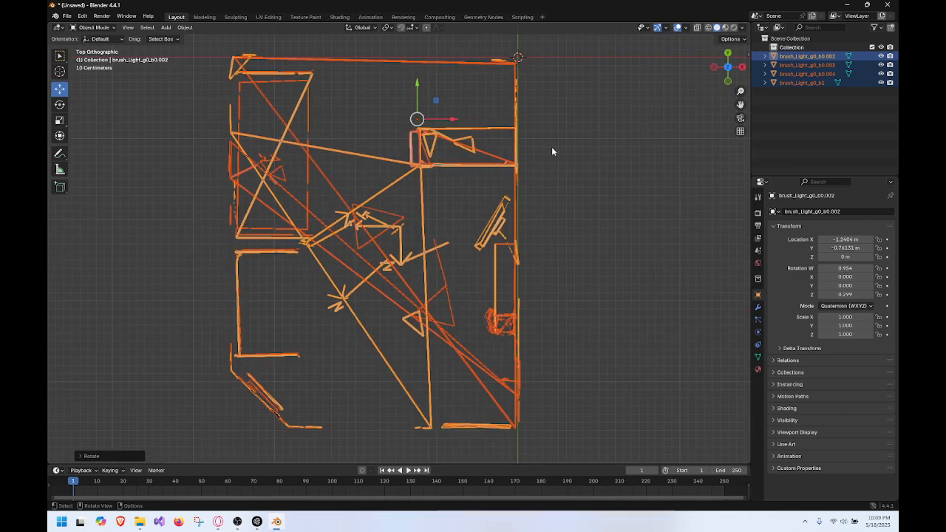
scroll(561, 147, down, 4)
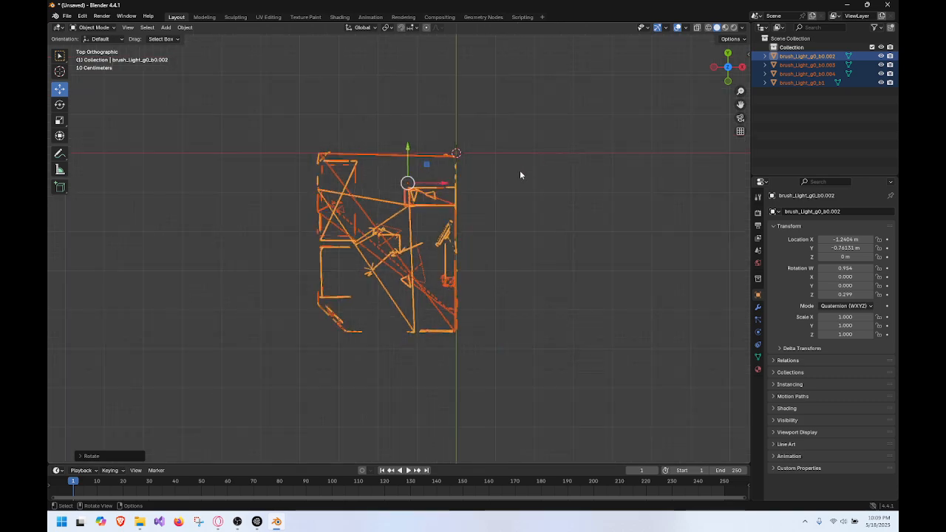
key(r)
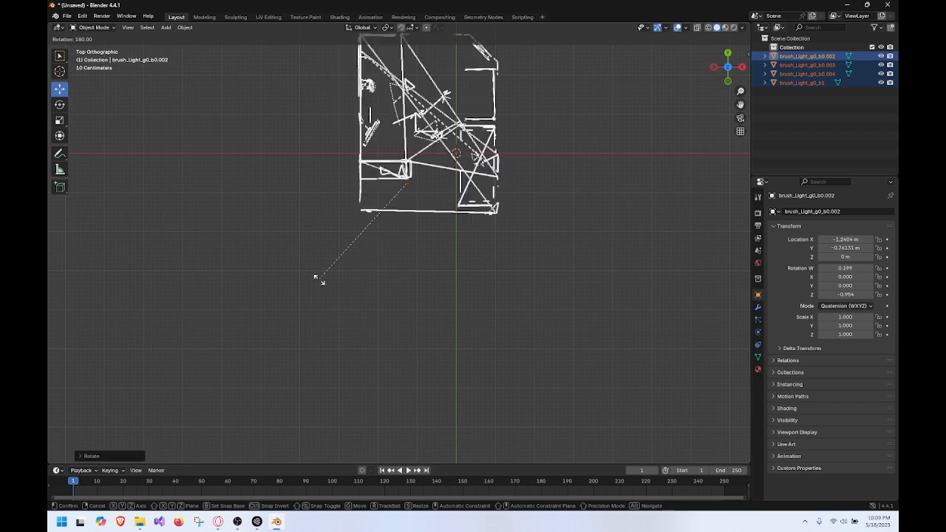
text(r180)
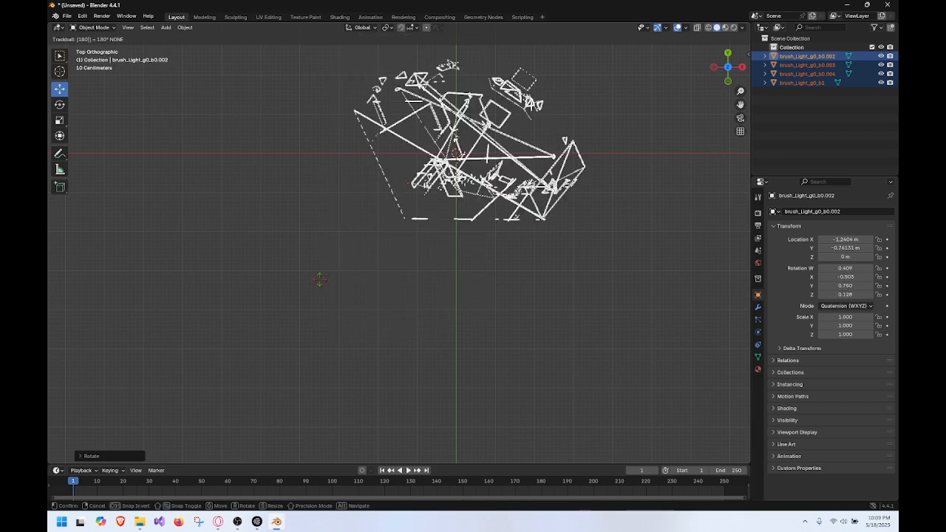
key(Escape)
Step: Rotate all four meshes 180° about Z and move them to about X 1.28 m, Y 0.83 m, bringing the wall corner to the origin
key(r)
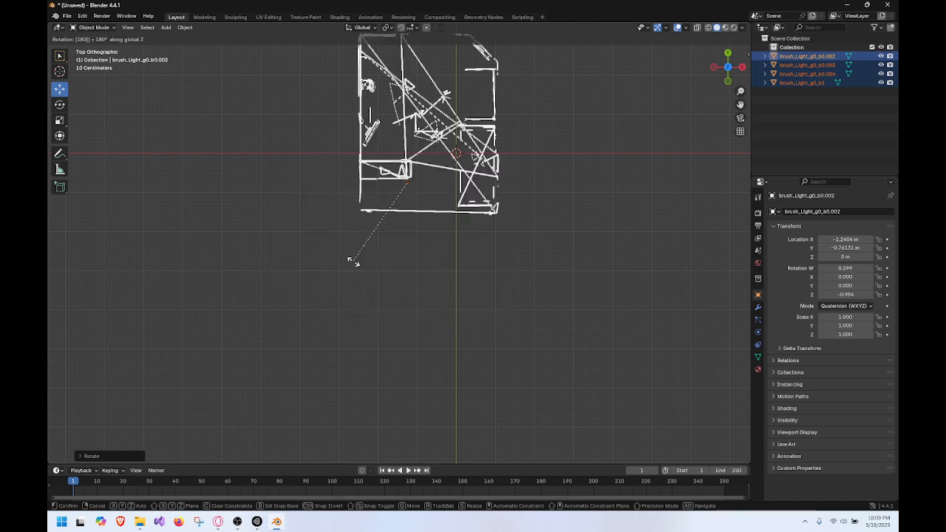
click(353, 265)
shift+middle_drag(561, 145, 492, 257)
key(g)
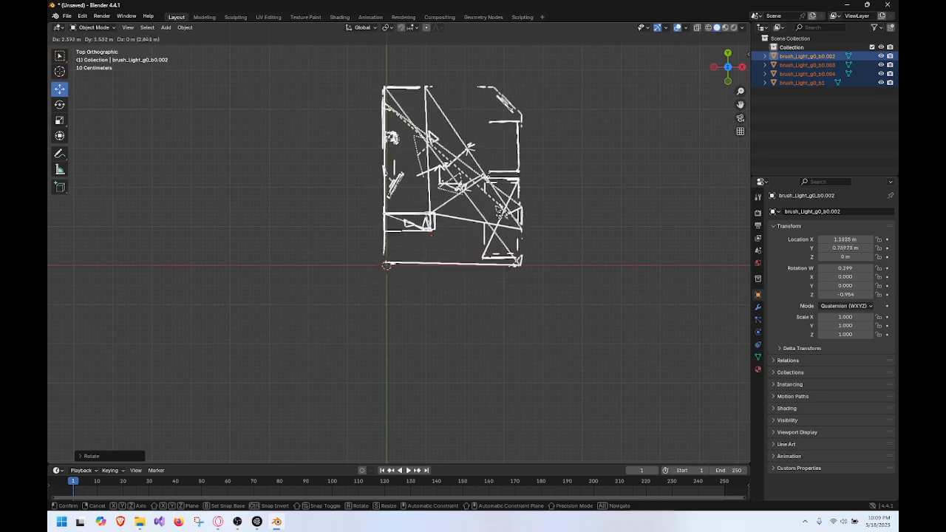
click(505, 216)
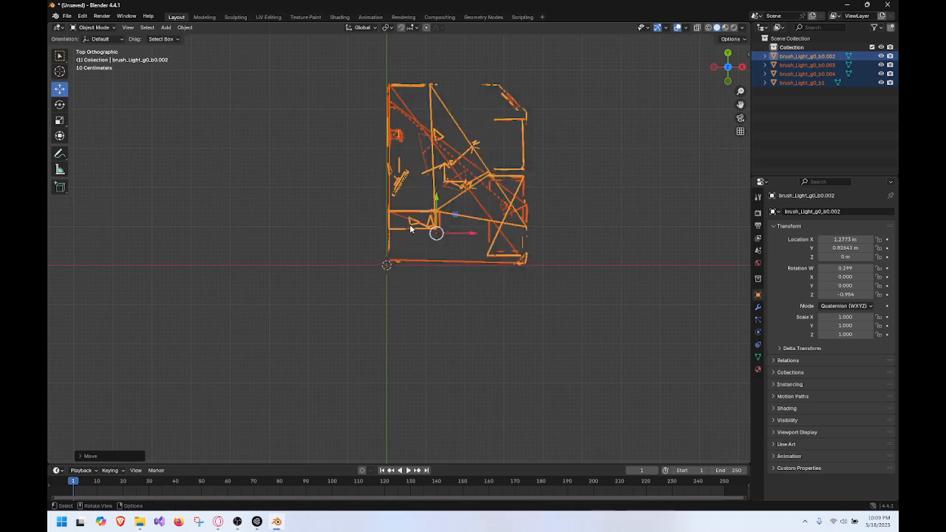
scroll(412, 235, up, 3)
scroll(415, 234, up, 2)
shift+middle_drag(478, 229, 349, 379)
scroll(394, 221, down, 4)
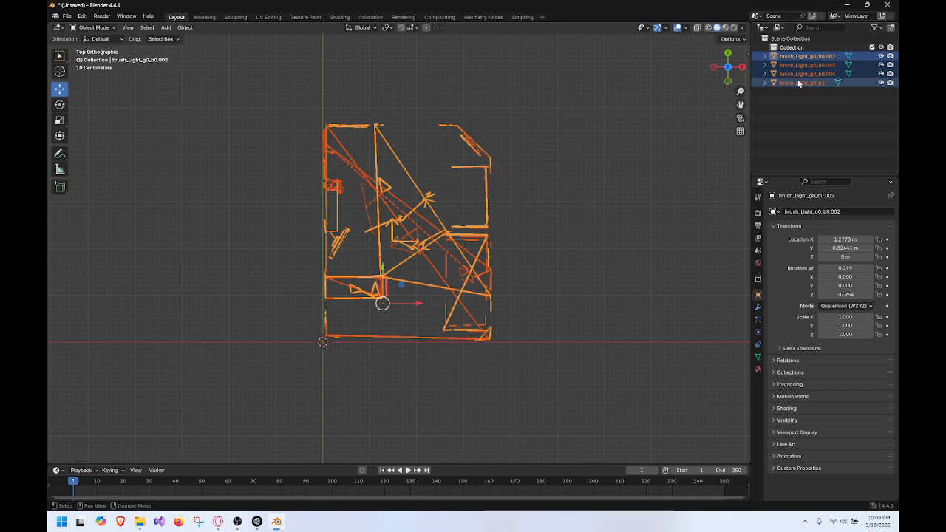
Step: Search the commands for "apply tran" and try the rigid body Apply Transformation on the four selected meshes
key(F3)
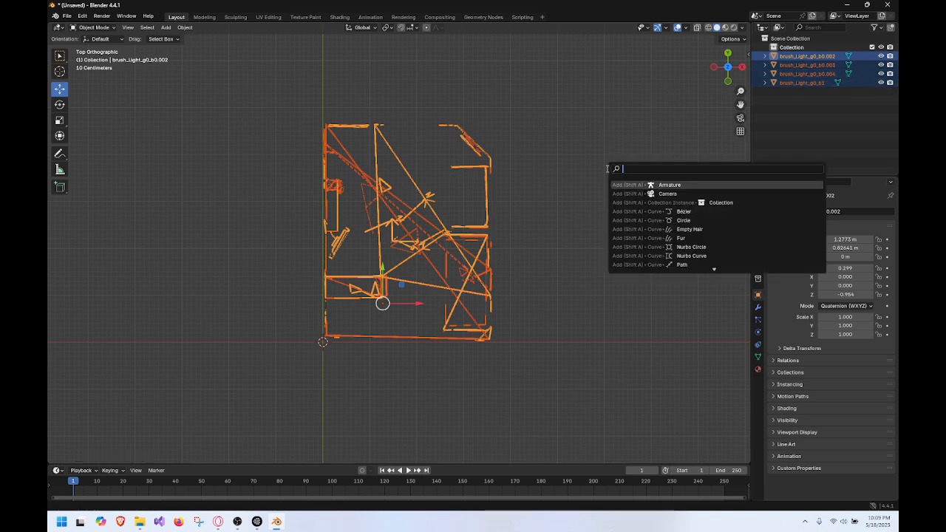
text(apply)
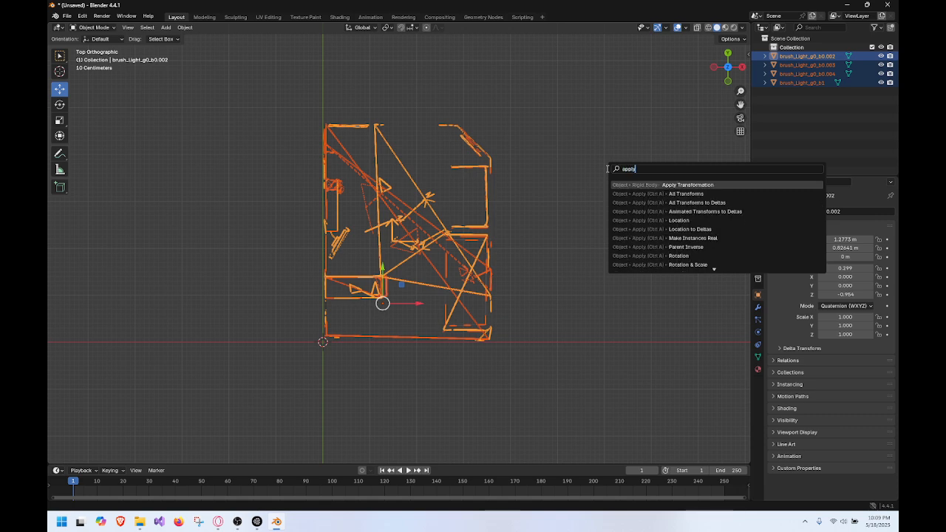
text( tran)
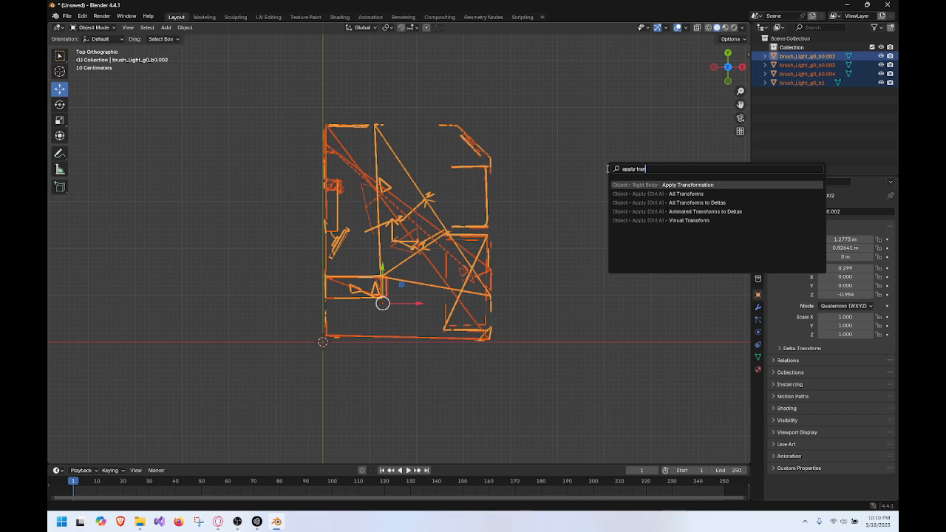
key(Return)
Step: Select only brush_Light_g0_b0.002 and display its transform values and dimensions beside the viewport
click(814, 65)
click(817, 57)
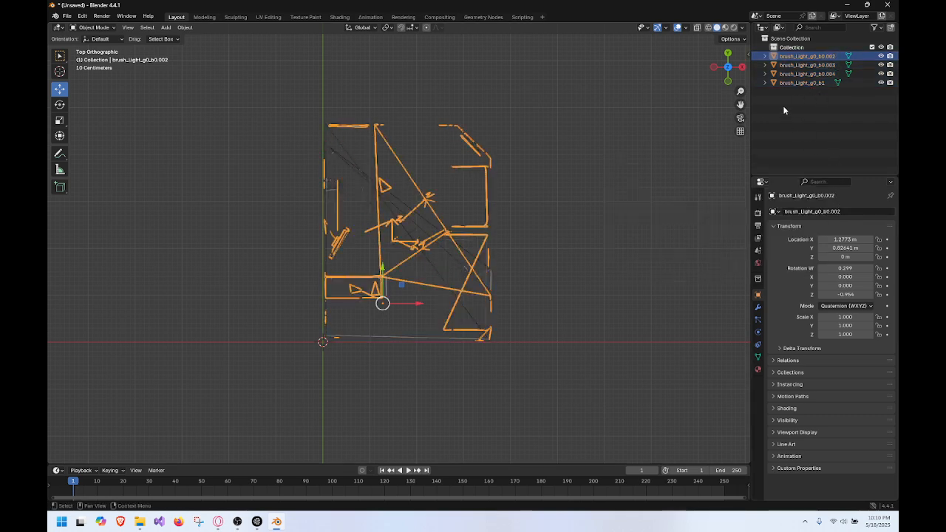
drag(750, 58, 705, 57)
click(674, 56)
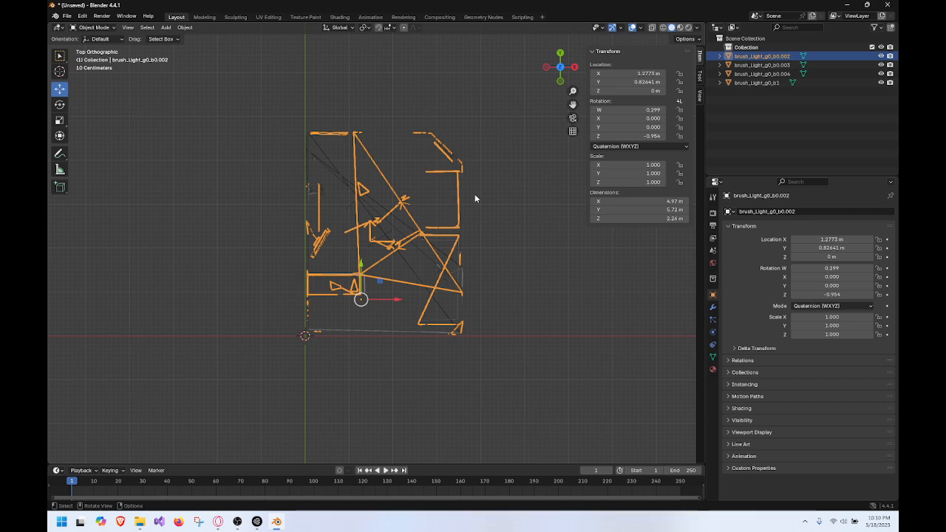
key(F3)
text(center)
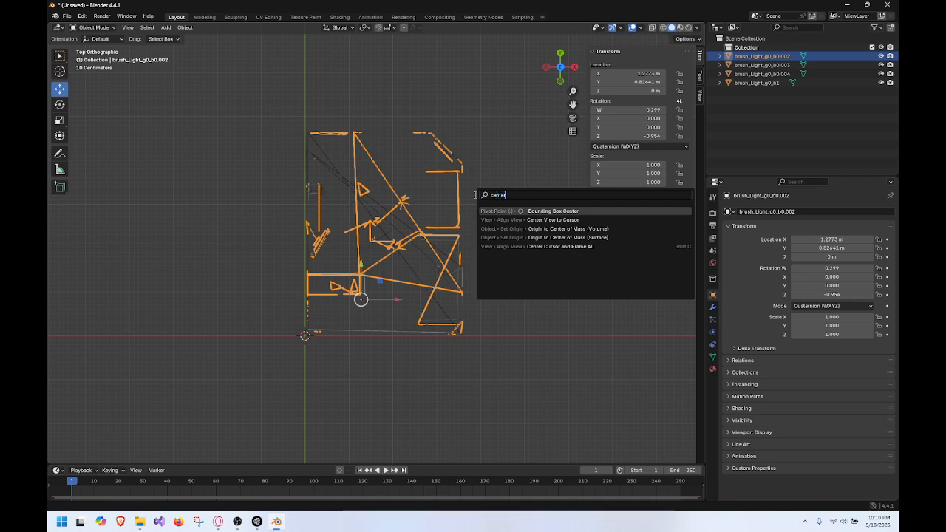
key(Down)
key(Down)
key(Down)
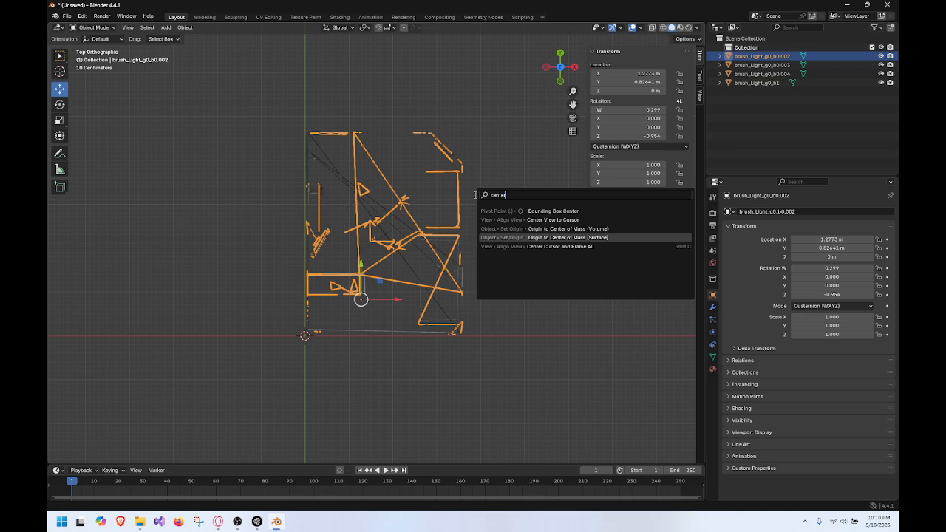
key(Up)
key(Down)
key(Down)
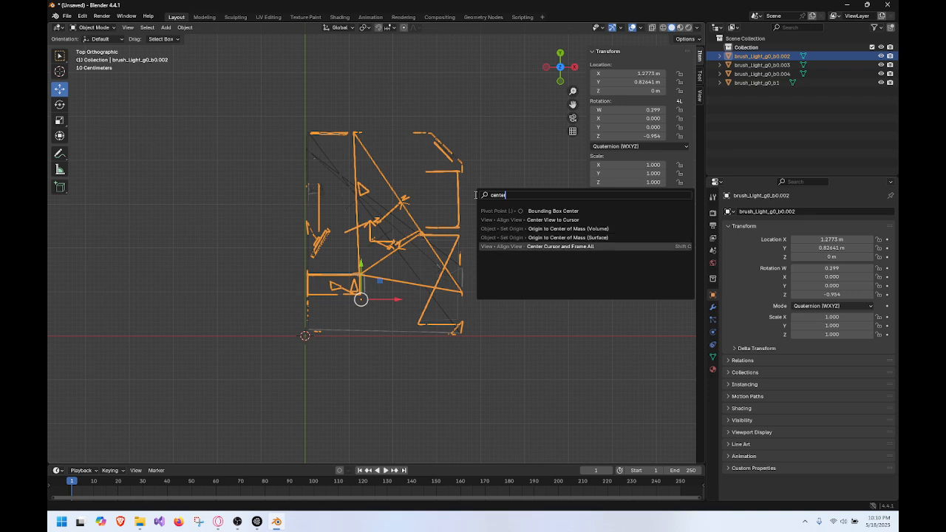
key(Up)
key(Up)
key(Up)
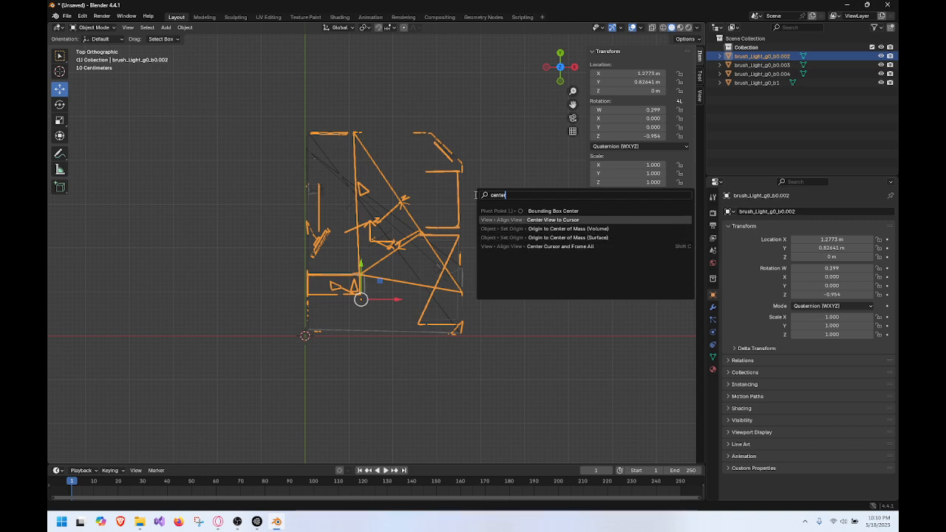
click(756, 83)
Step: Select all four brush meshes and search the commands for "center" to look through the origin options
click(755, 83)
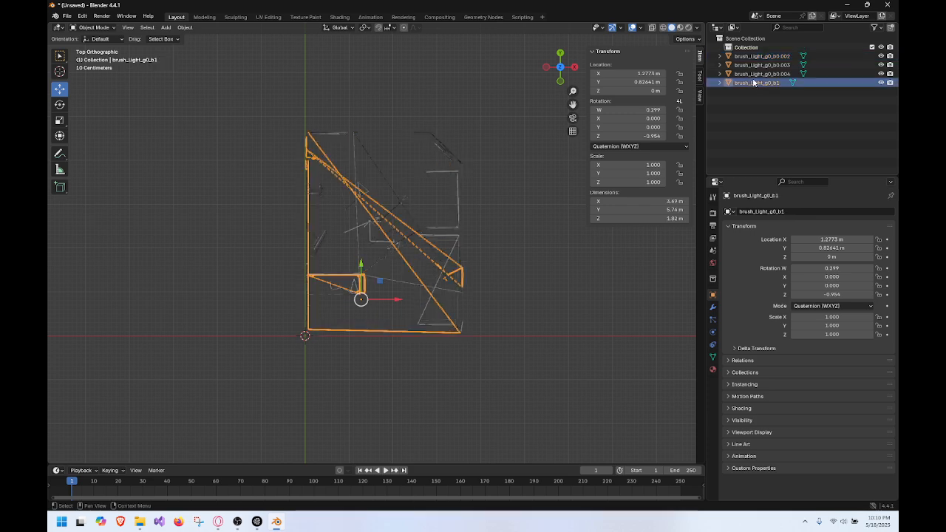
shift+click(760, 57)
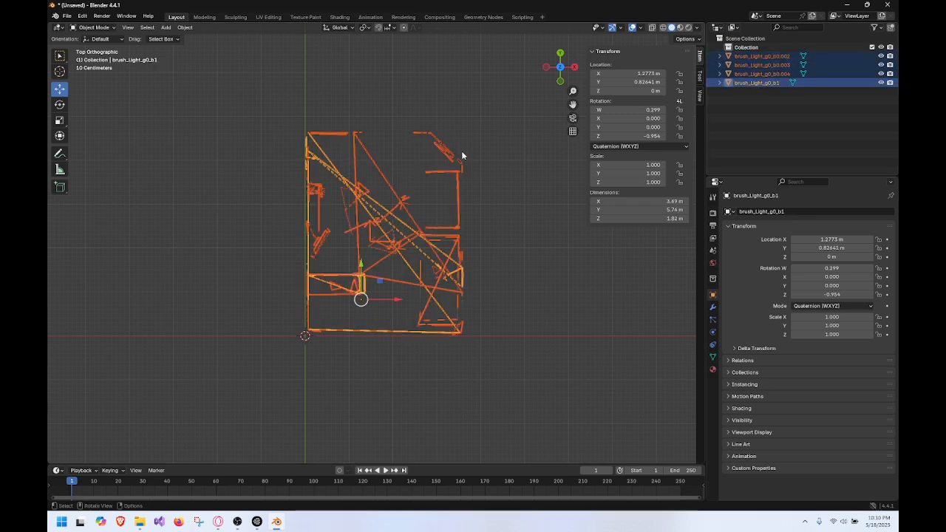
key(F3)
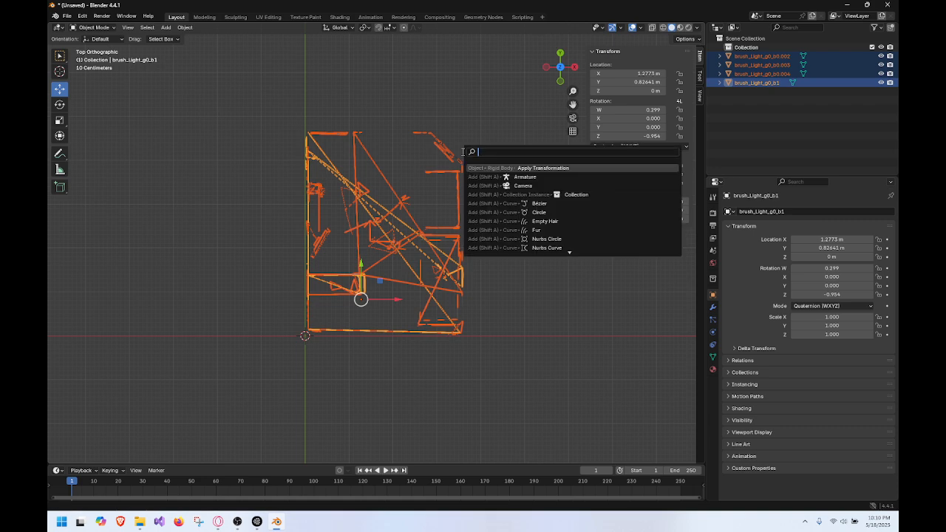
text(center)
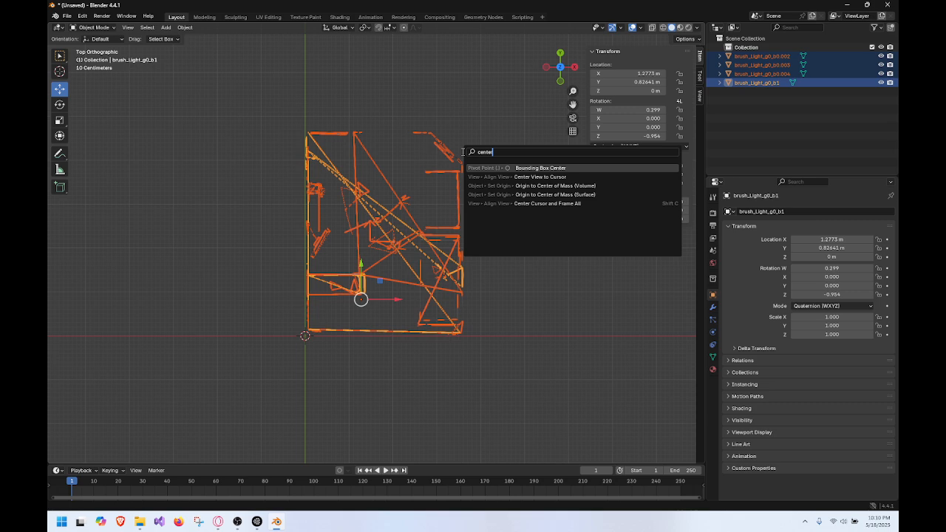
key(Down)
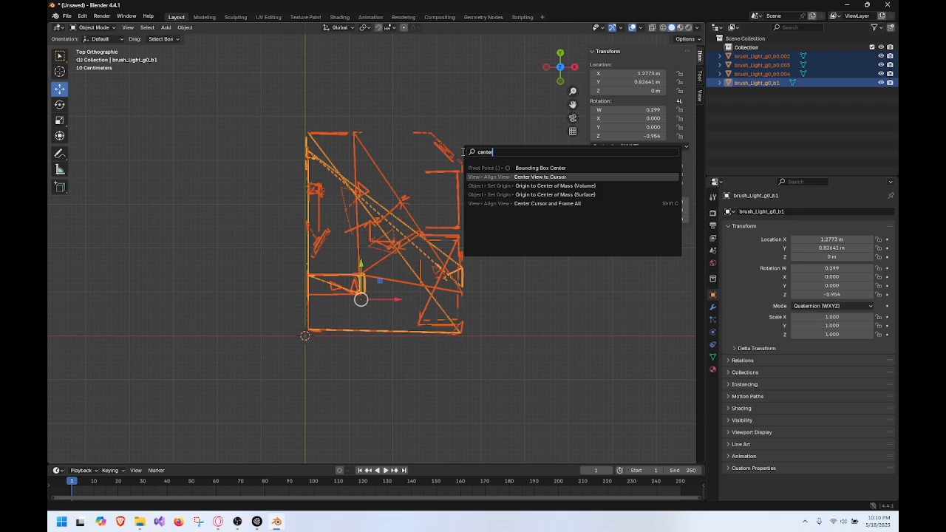
key(Down)
key(Down)
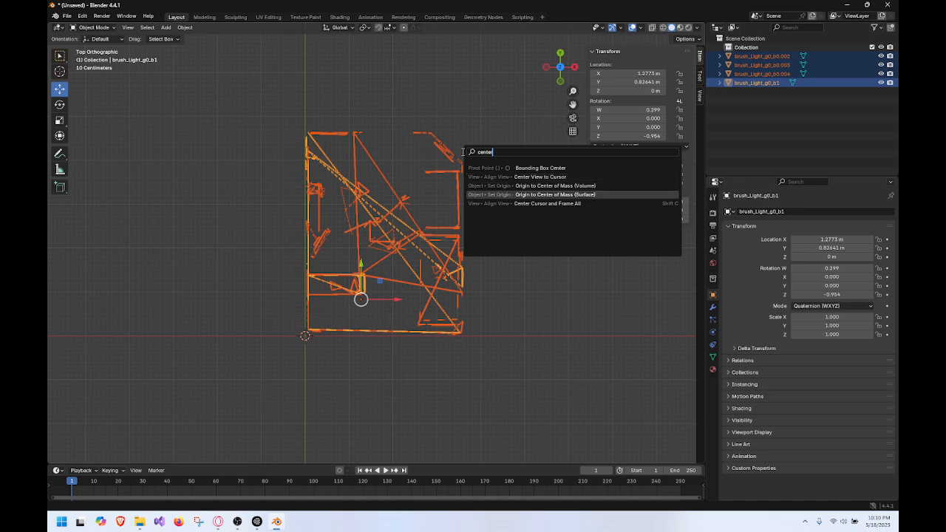
Step: Change the command search to "origin" and set the origins of the four selected meshes to the 3D cursor
key(BackSpace)
key(BackSpace)
key(BackSpace)
key(BackSpace)
key(BackSpace)
key(BackSpace)
text(origin)
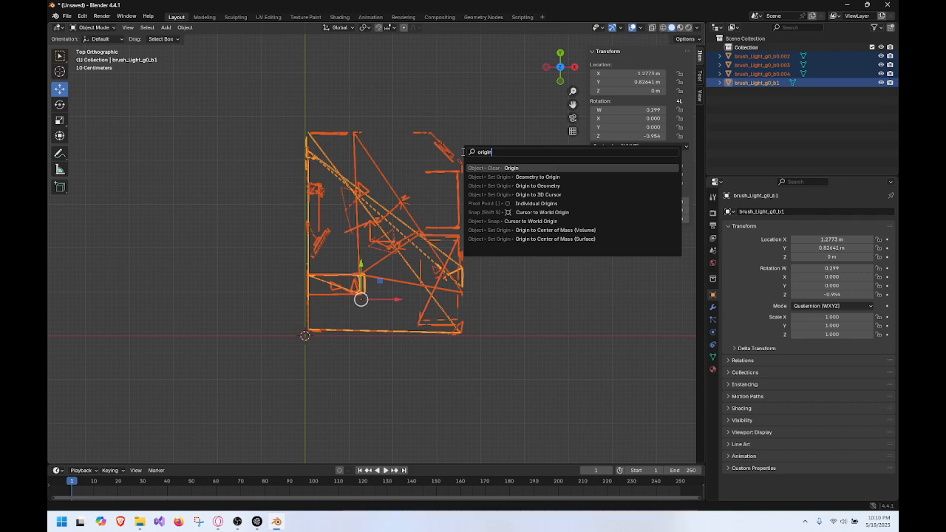
key(Down)
key(Down)
key(Down)
key(Return)
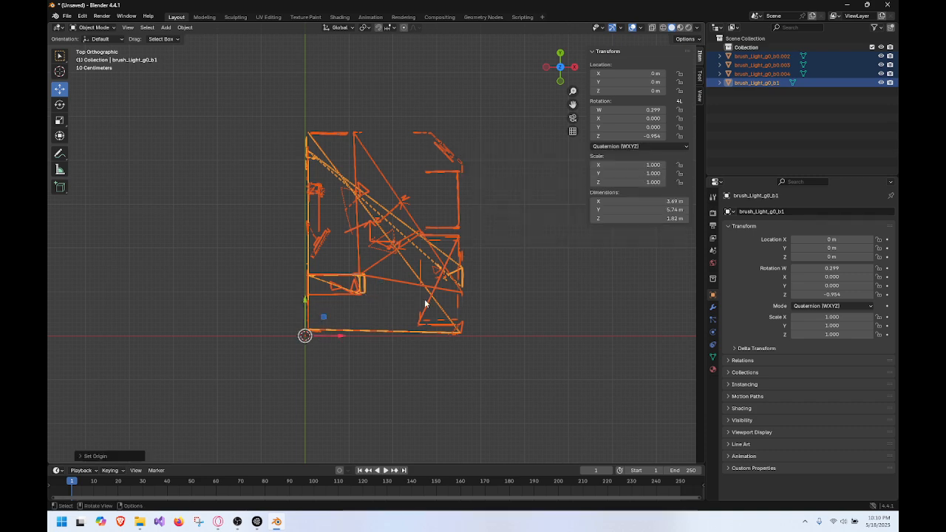
Step: Check the location values of each mesh in turn and compare the sketch in front and top views
click(764, 74)
click(768, 65)
click(765, 57)
click(767, 66)
click(765, 74)
click(761, 82)
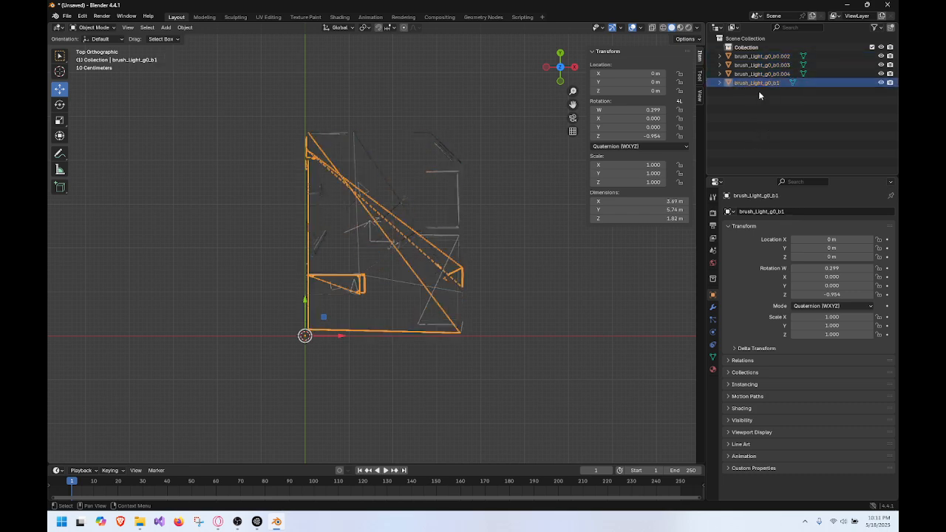
click(560, 81)
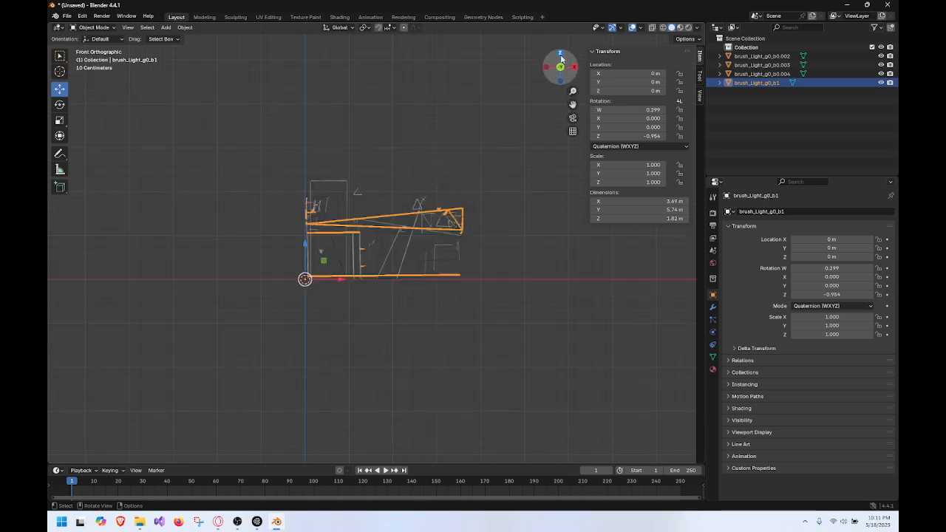
click(560, 56)
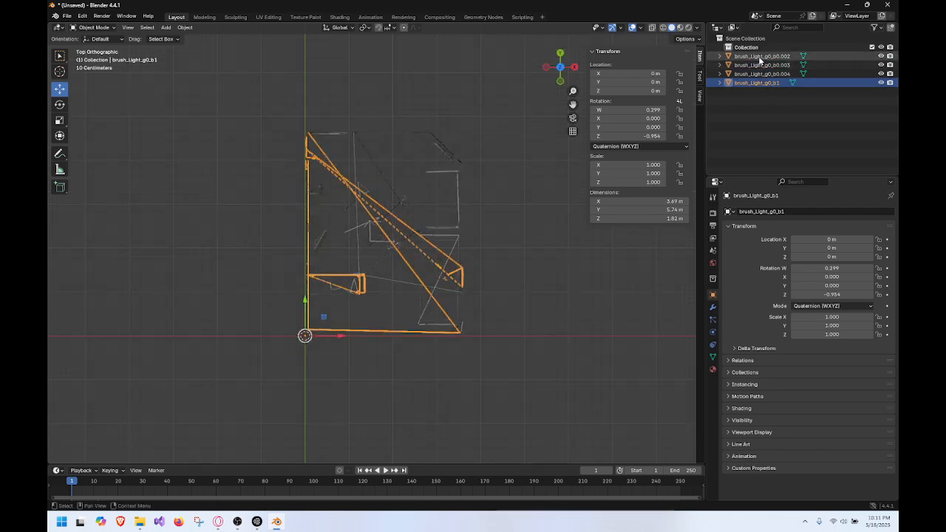
Step: Select all four brush meshes, search the commands for "apply" and apply All Transforms to Deltas
shift+click(761, 58)
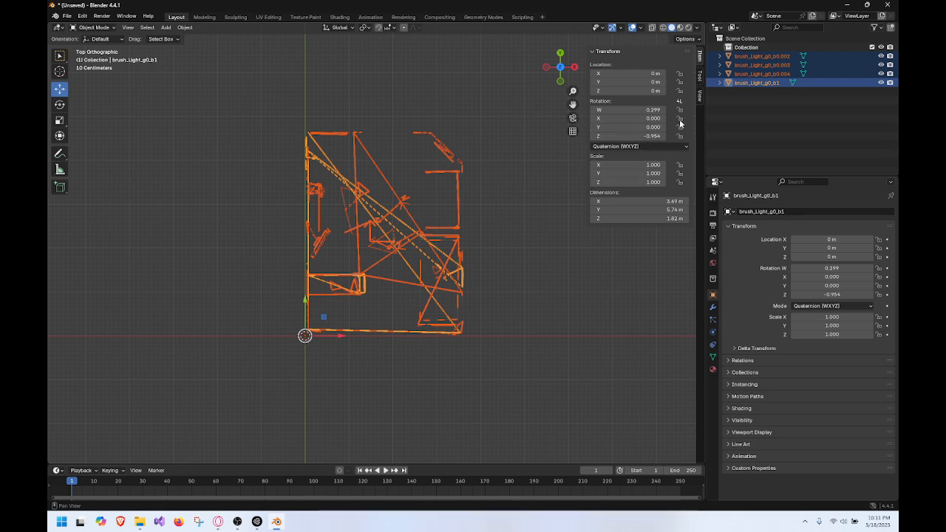
click(509, 190)
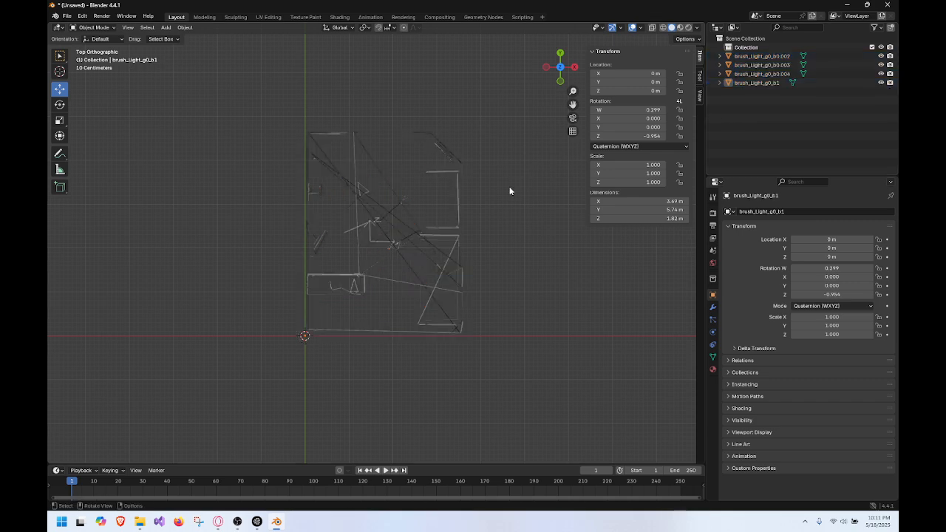
click(754, 82)
shift+click(762, 56)
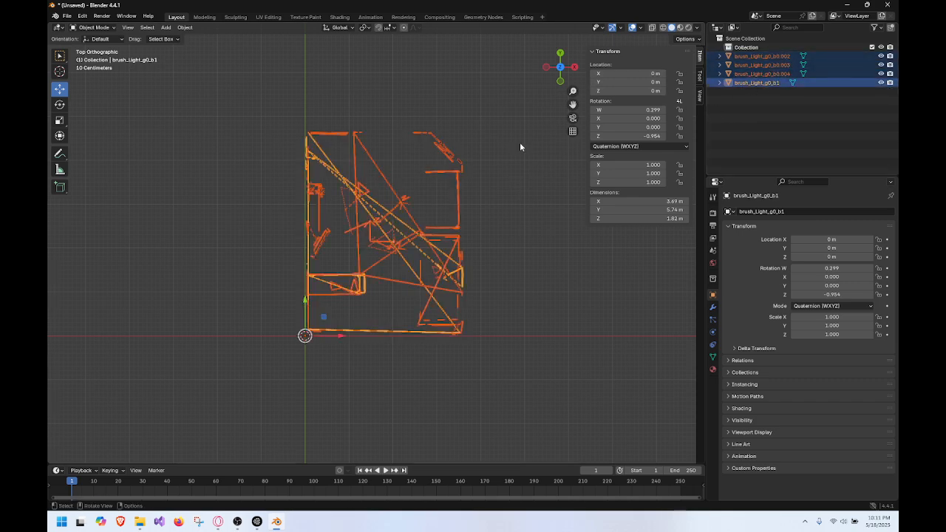
key(F3)
text(qpp)
key(BackSpace)
key(BackSpace)
key(BackSpace)
text(apply)
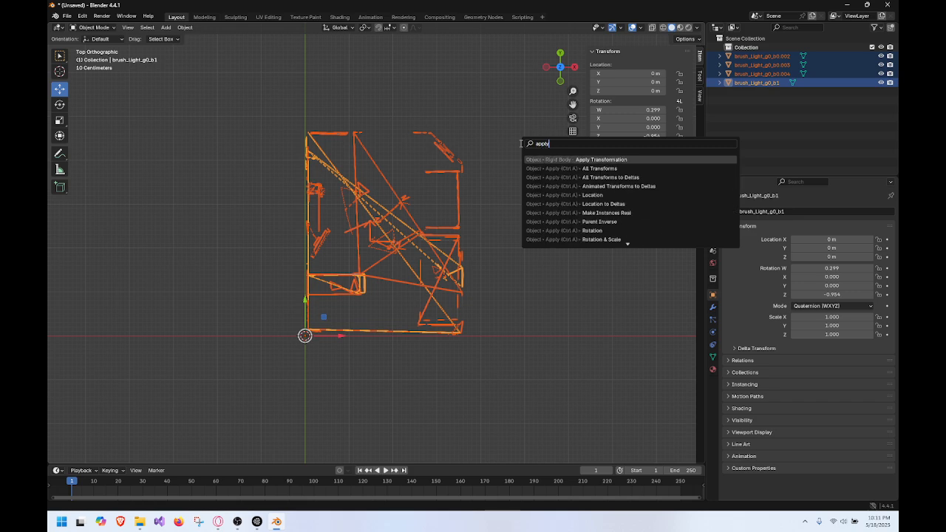
click(600, 177)
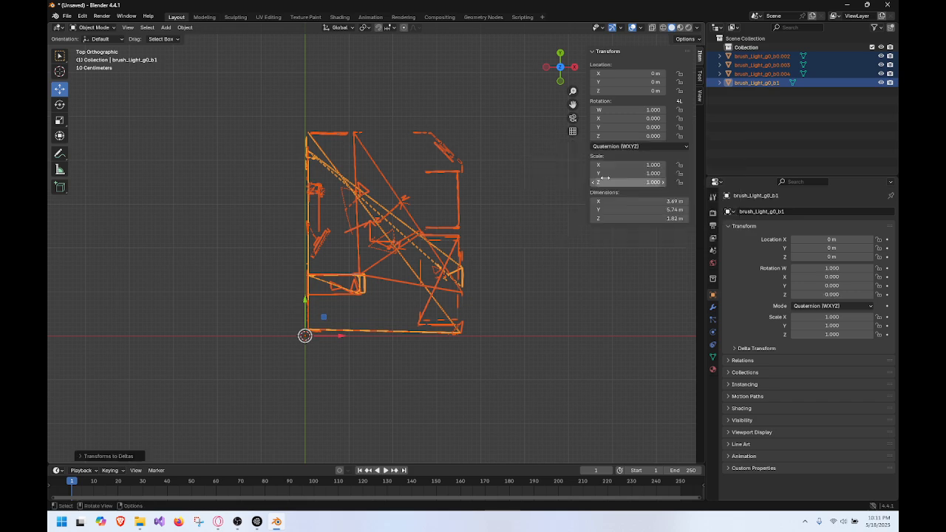
Step: Inspect the location, rotation and scale values of each brush mesh one by one
click(768, 75)
click(773, 65)
click(771, 58)
click(768, 74)
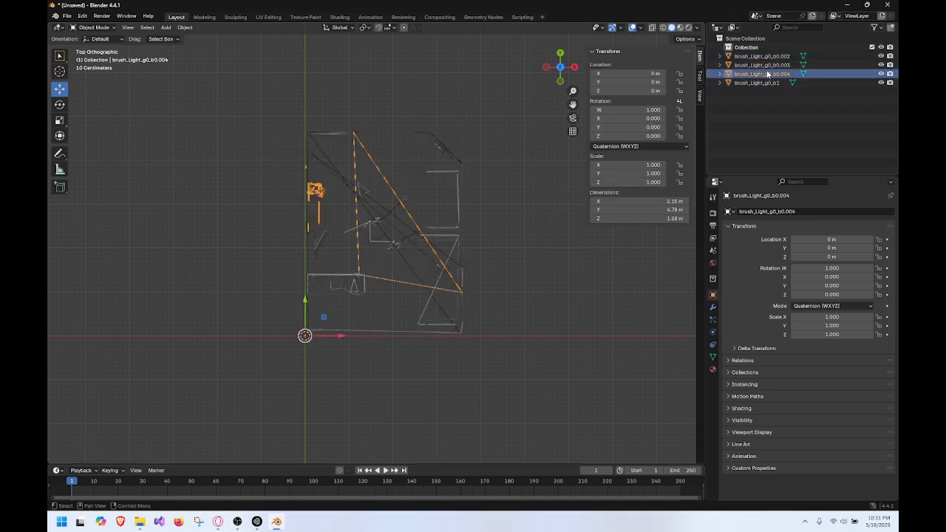
click(768, 83)
click(768, 74)
shift+click(771, 56)
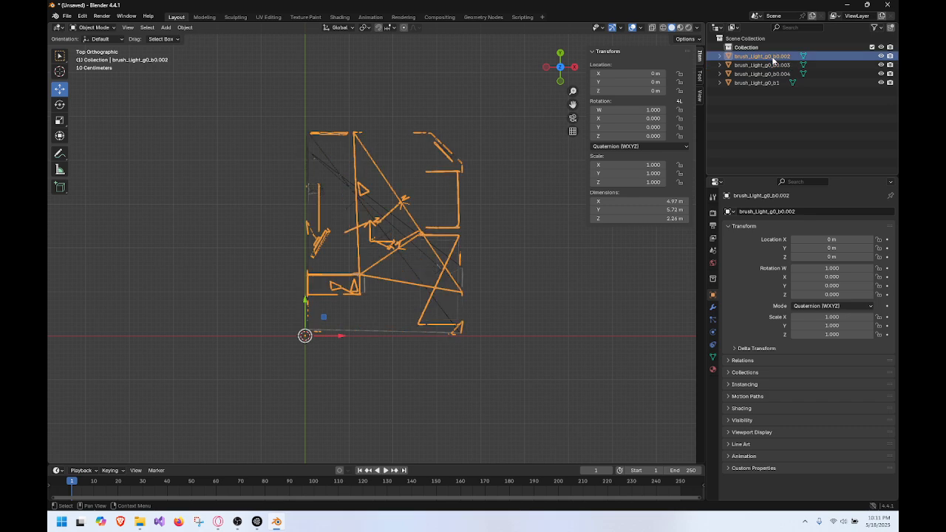
click(546, 128)
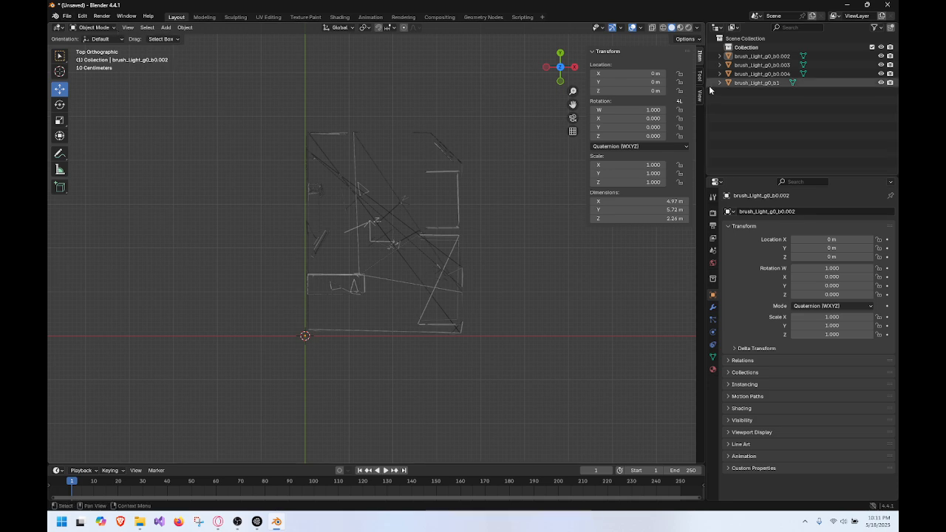
Step: Select all four brush meshes and start an FBX export
click(755, 59)
shift+click(758, 83)
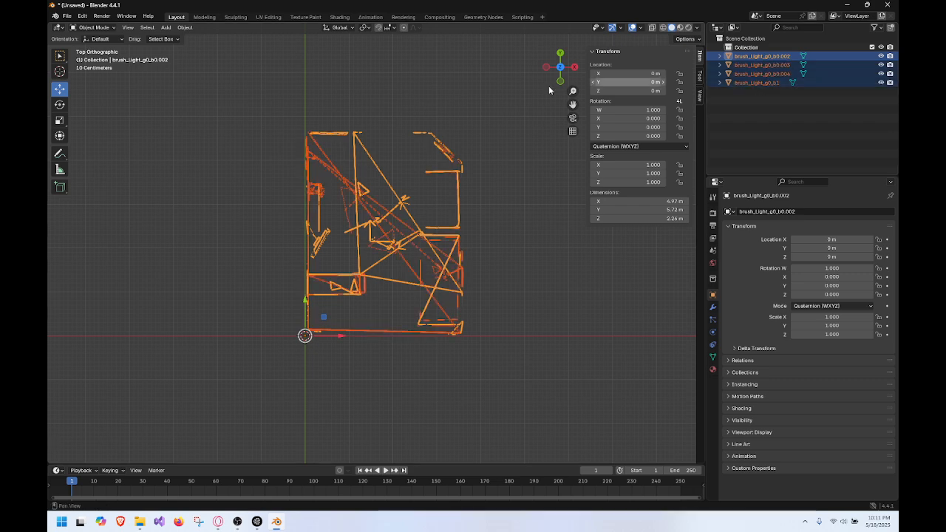
click(66, 16)
mouse_move(108, 149)
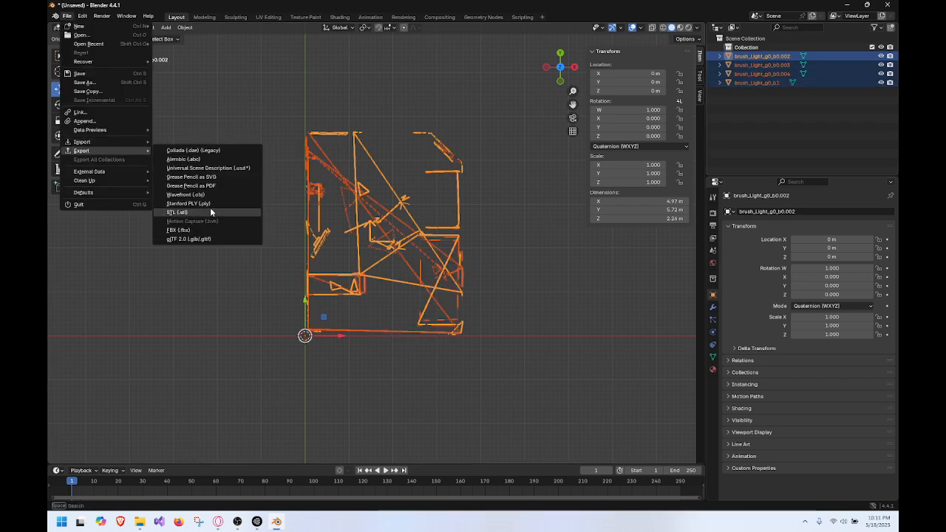
click(209, 233)
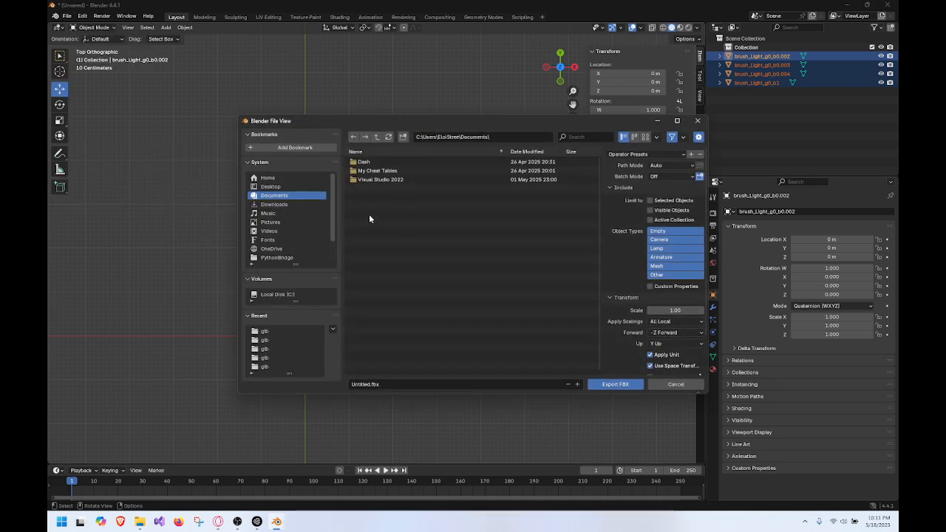
Step: Name the export file AirBNB_Charleroi_Gilly
click(432, 384)
text(Ar)
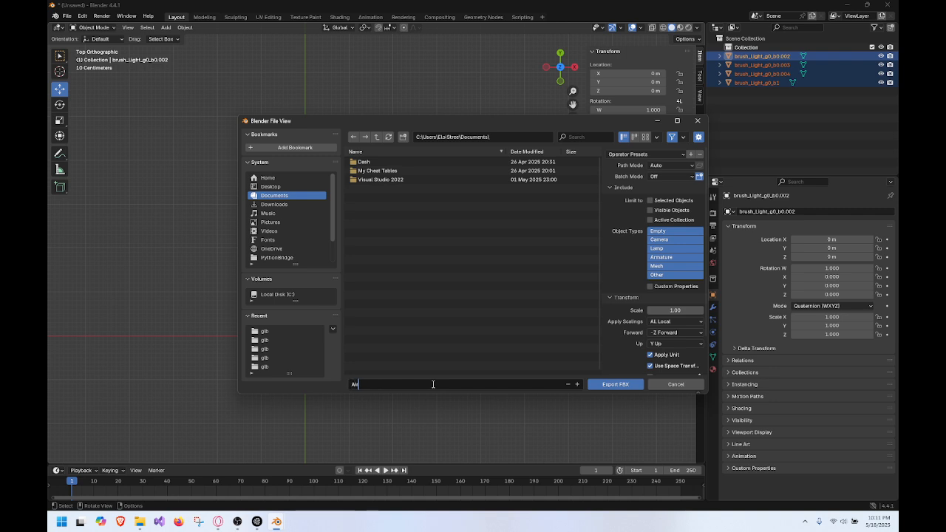
text(rBNB)
text(+Cha)
key(BackSpace)
key(BackSpace)
key(BackSpace)
text(Charleroi_Gilly)
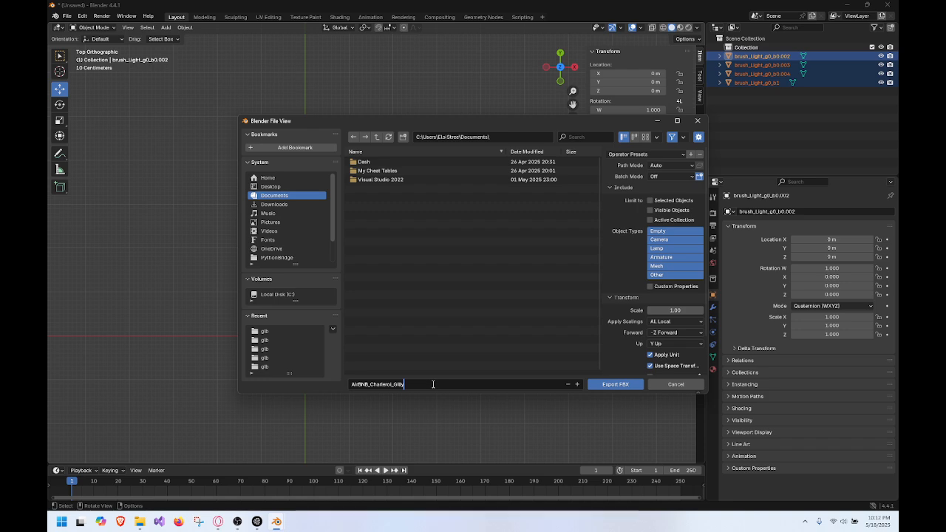
Step: Choose the Desktop folder as the destination and export the FBX file
click(281, 203)
click(270, 186)
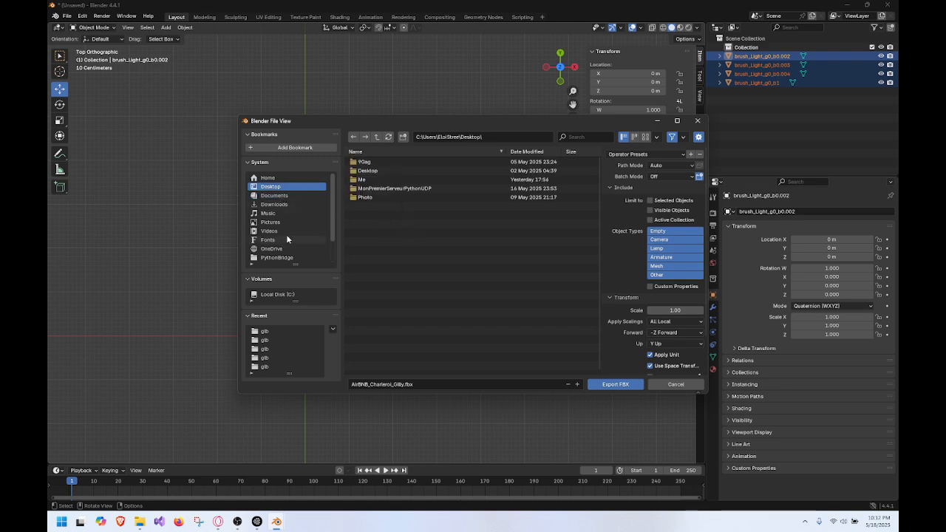
scroll(288, 232, down, 2)
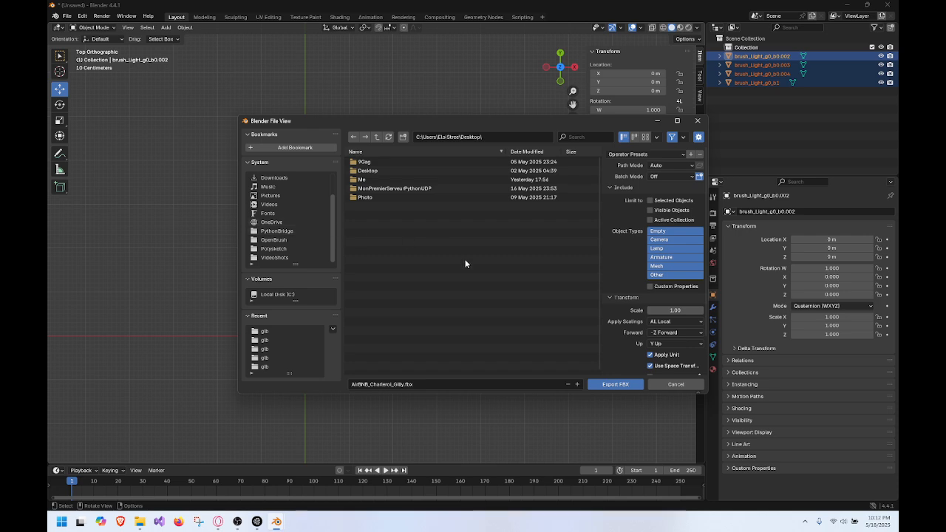
click(616, 384)
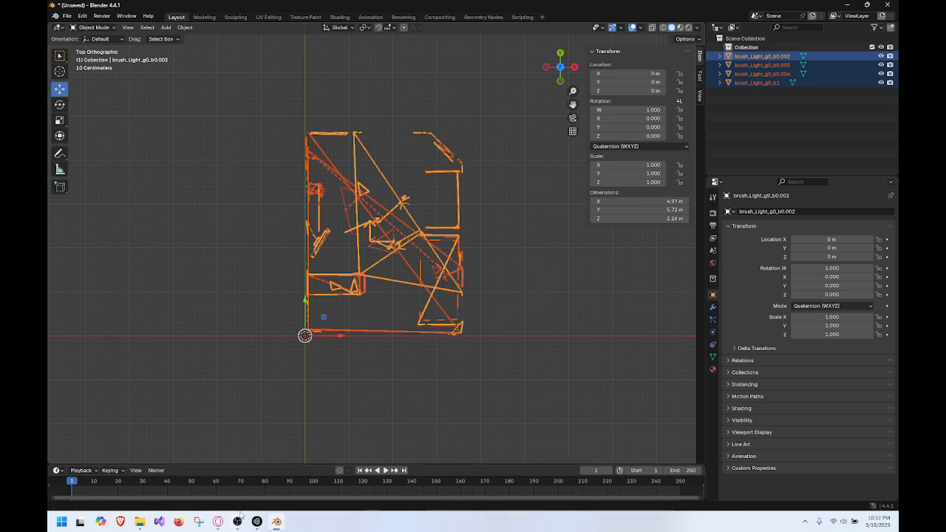
Step: Launch Unity Hub and open the Q_TotalQuarantine project
key(super)
text(unity)
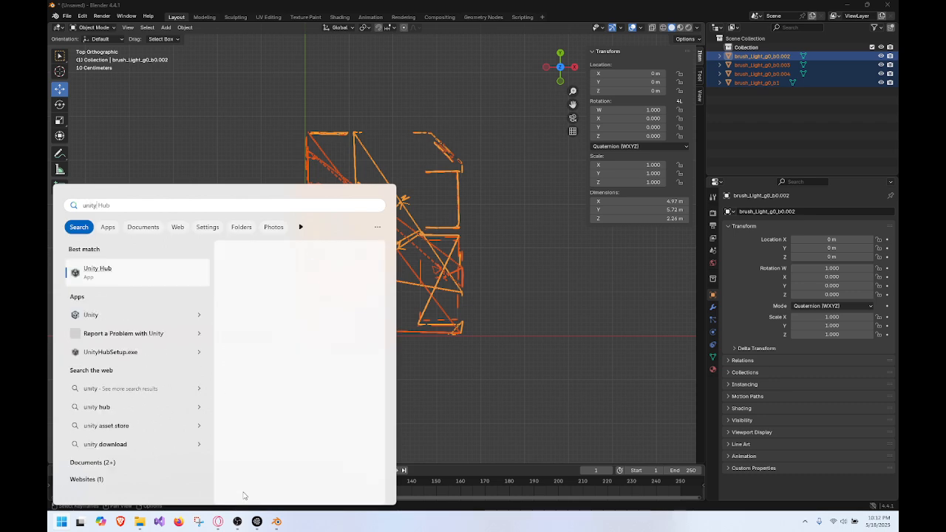
key(Return)
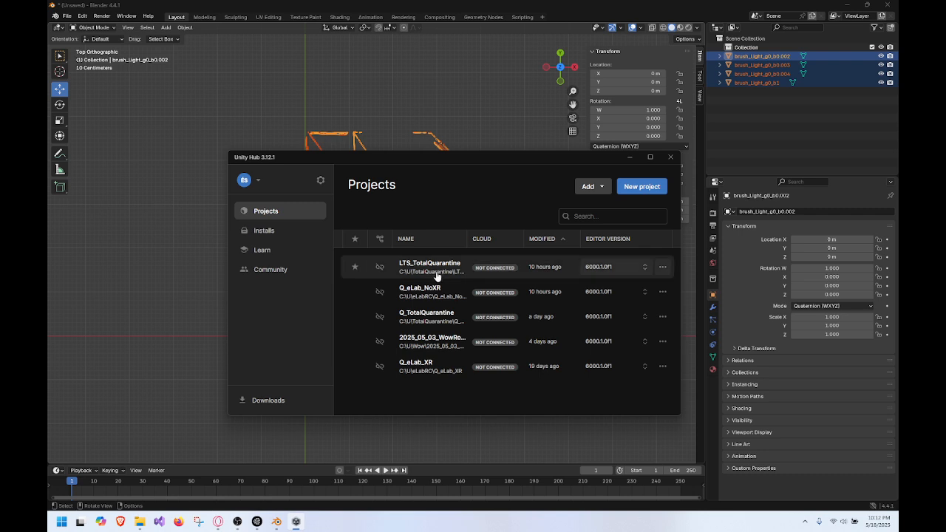
click(438, 317)
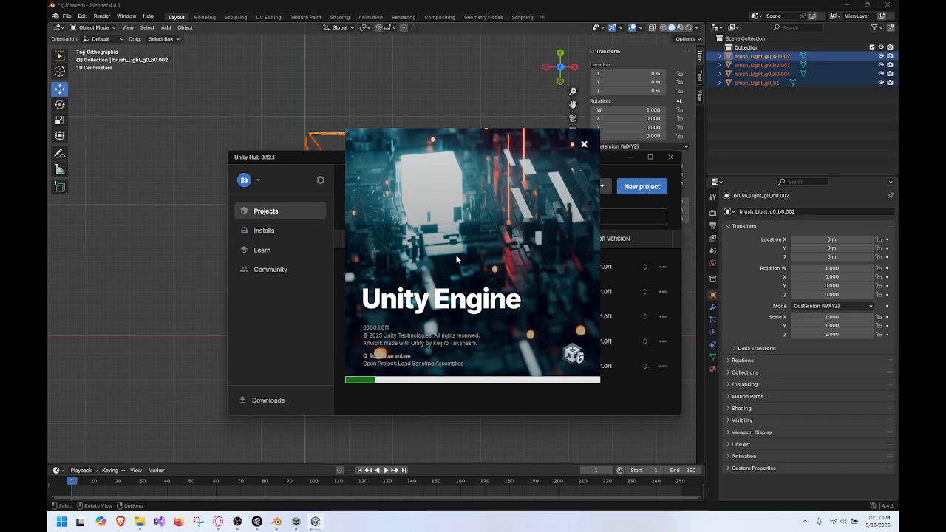
Step: Switch to the browser and open the 2025_05_20_MeasureOfTechnociteWithQuest3 repository from your own GitHub repository list
click(140, 523)
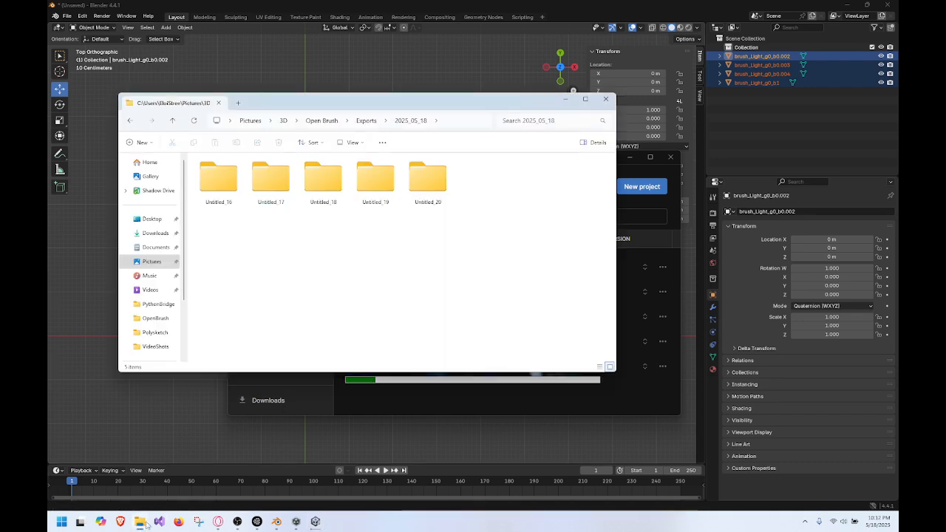
click(219, 523)
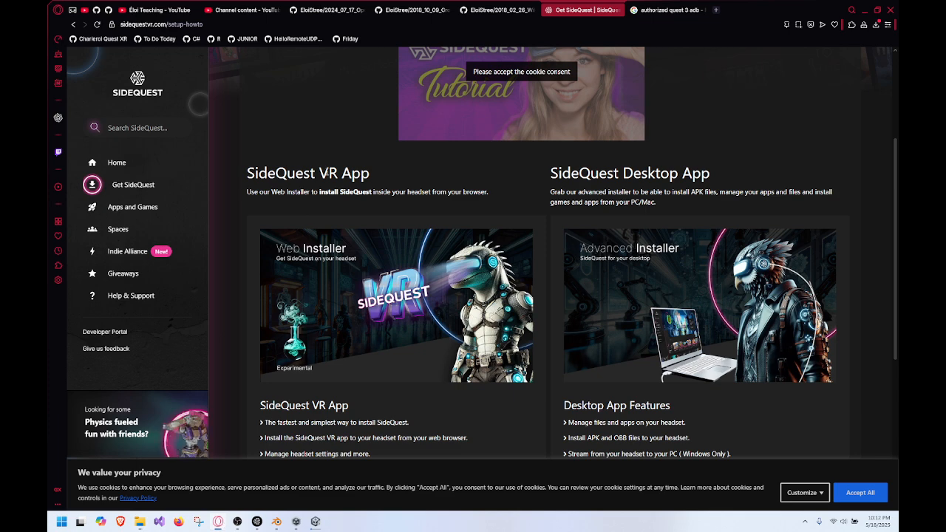
click(325, 10)
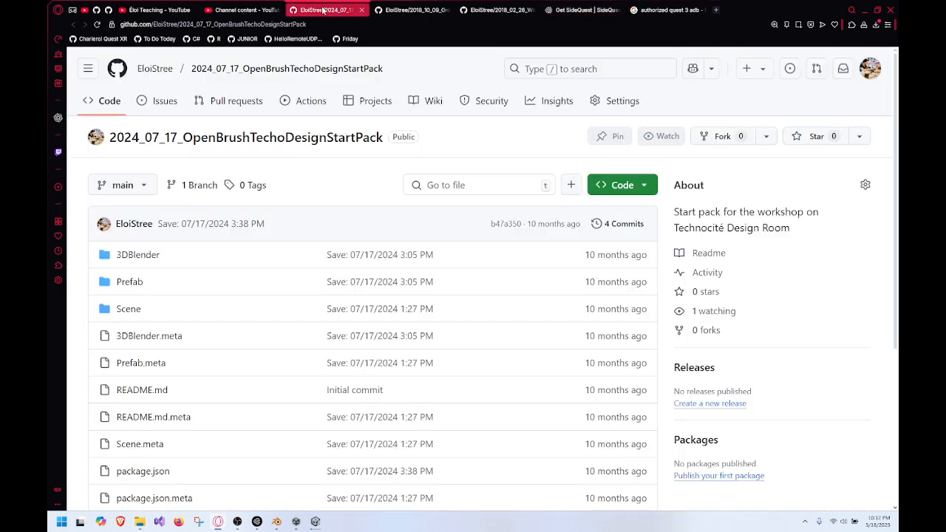
click(411, 11)
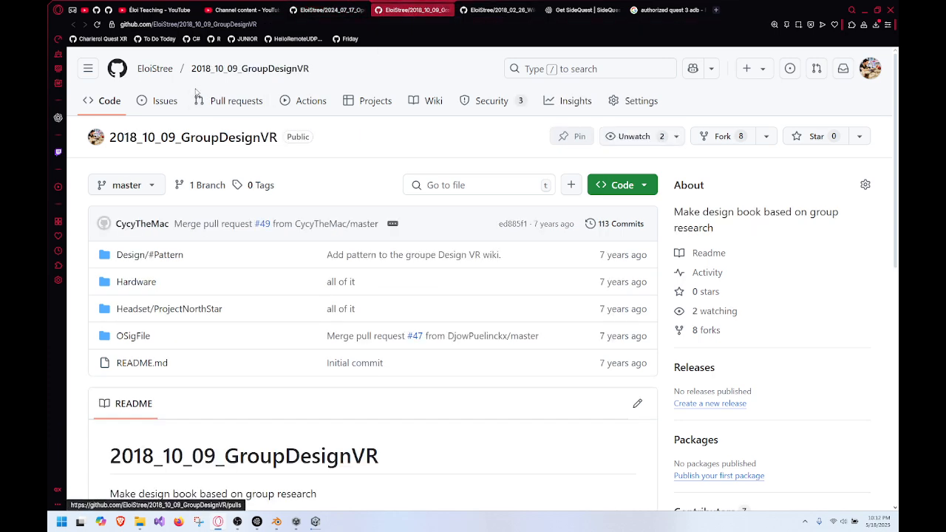
click(229, 70)
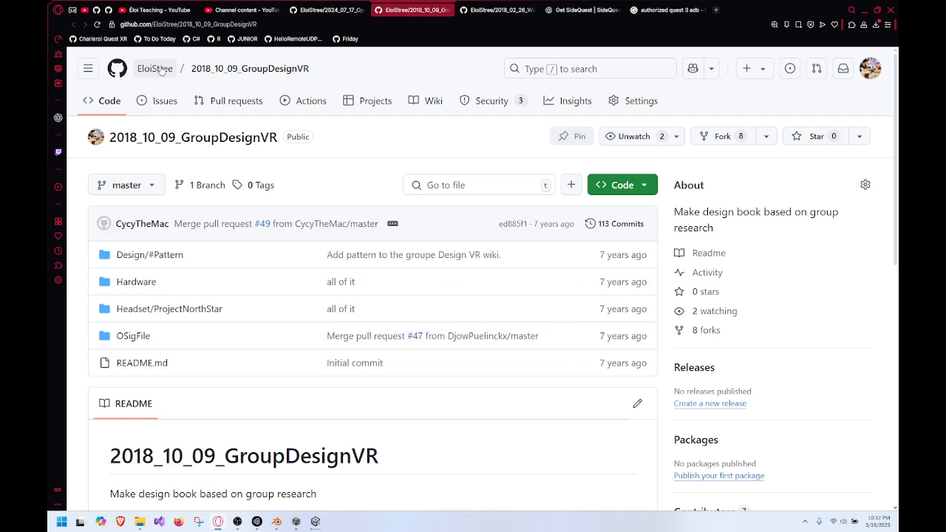
click(870, 70)
click(804, 155)
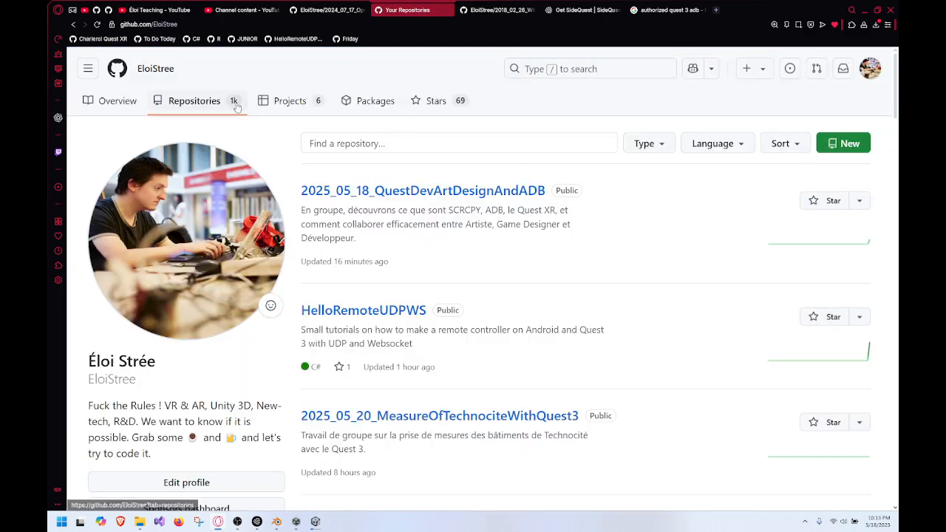
click(484, 418)
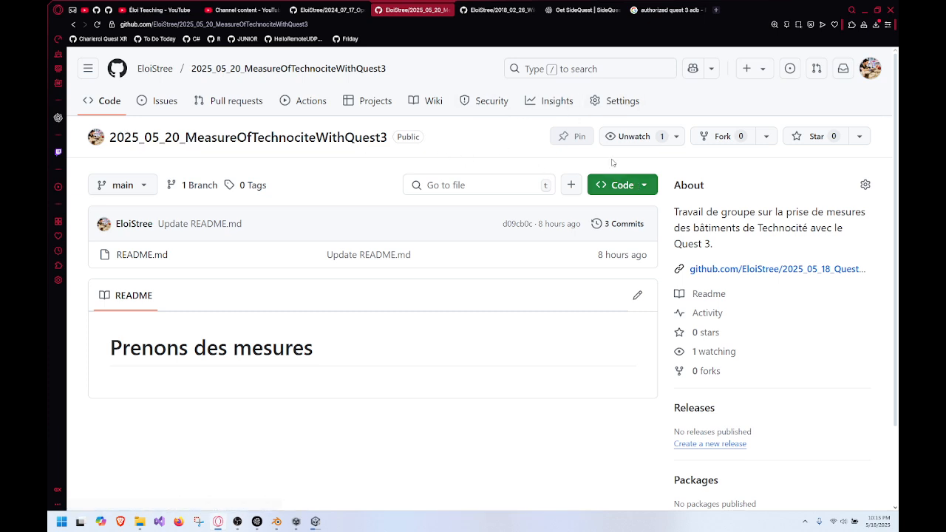
Step: Copy the repository's HTTPS clone URL and switch back to the Unity editor
click(632, 182)
click(636, 301)
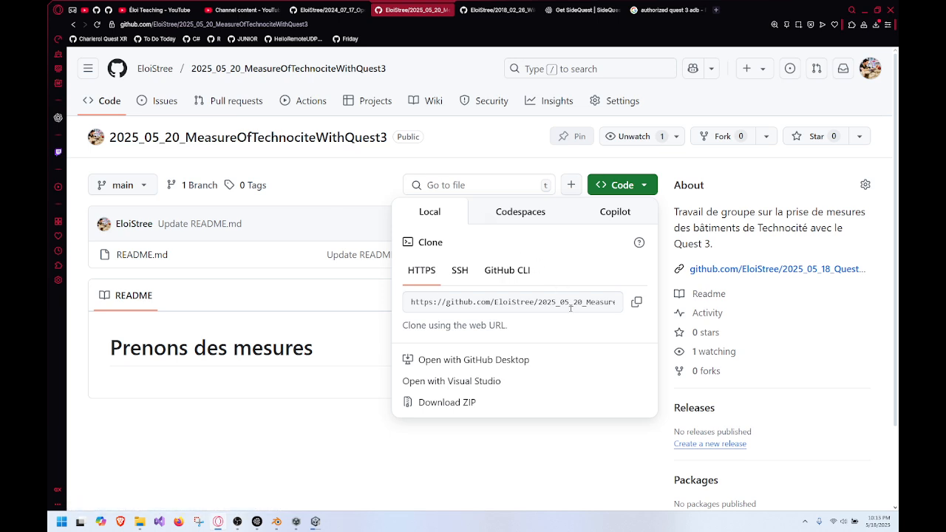
click(636, 301)
click(320, 183)
key(alt+Tab)
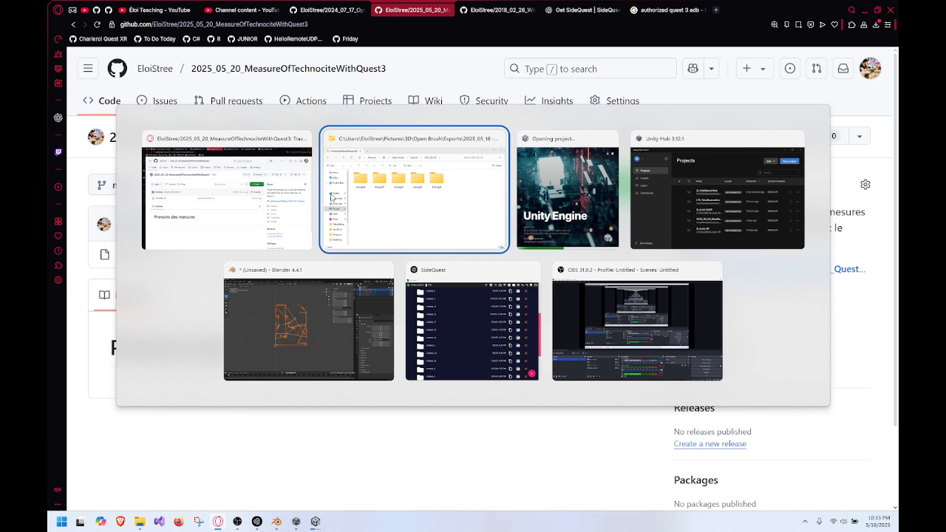
key(alt+Tab)
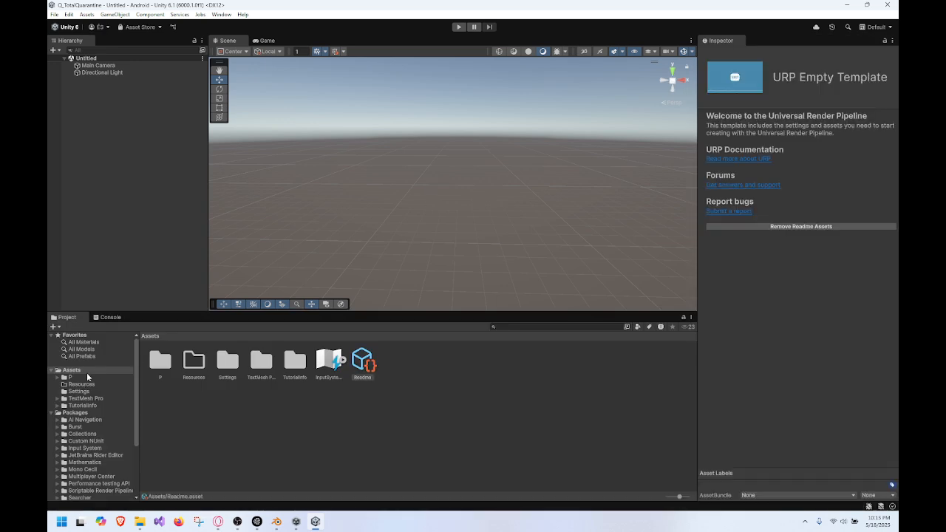
Step: Select the P folder under Assets and show its contents in File Explorer
click(83, 377)
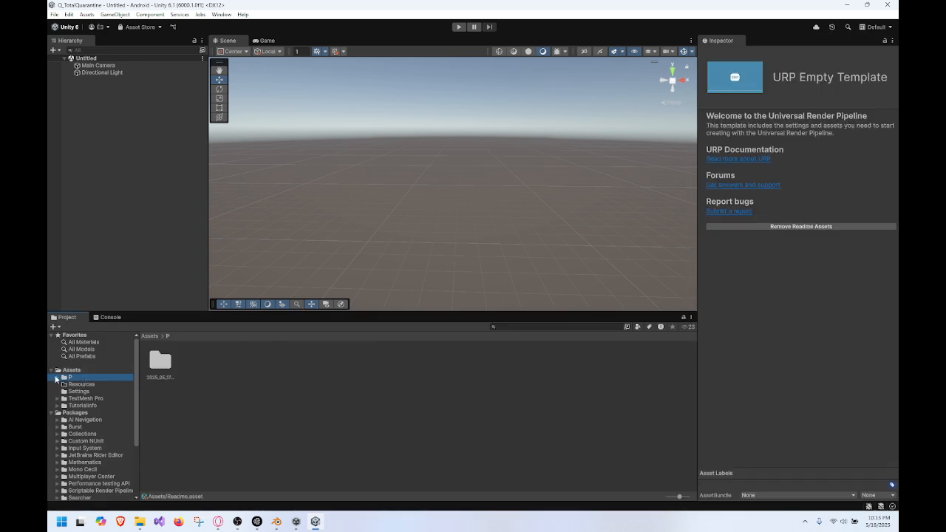
click(58, 378)
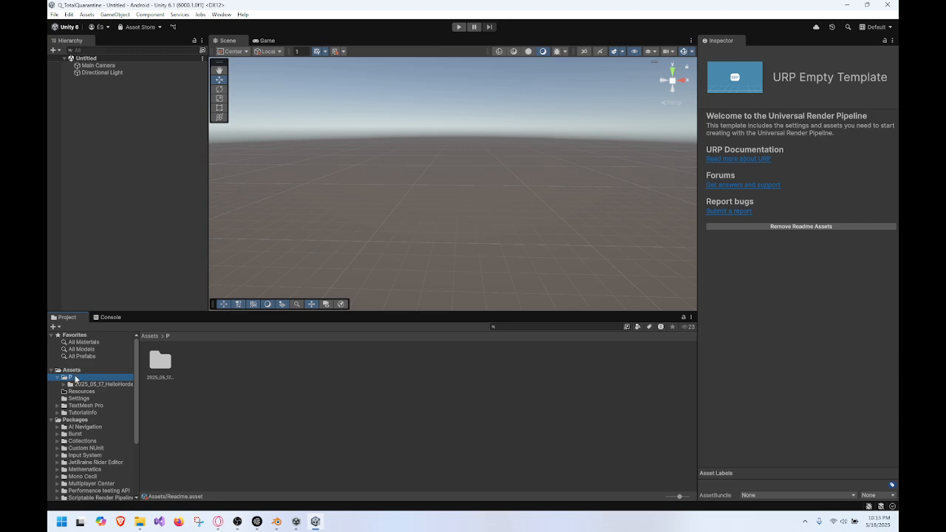
right_click(222, 387)
click(325, 164)
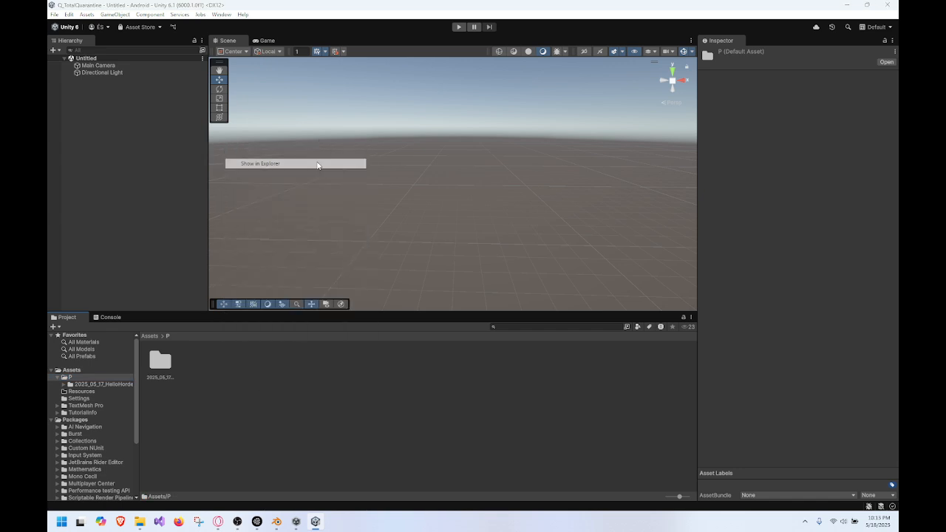
double_click(265, 182)
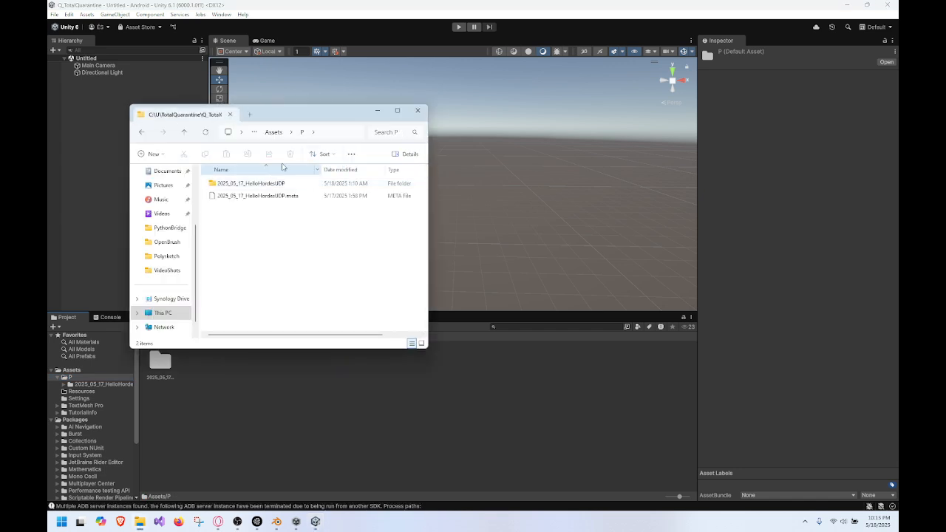
Step: Open a command prompt in the P folder, run git clone with the copied repository URL, and close the prompt
click(329, 131)
text(cmd)
key(Return)
text(git )
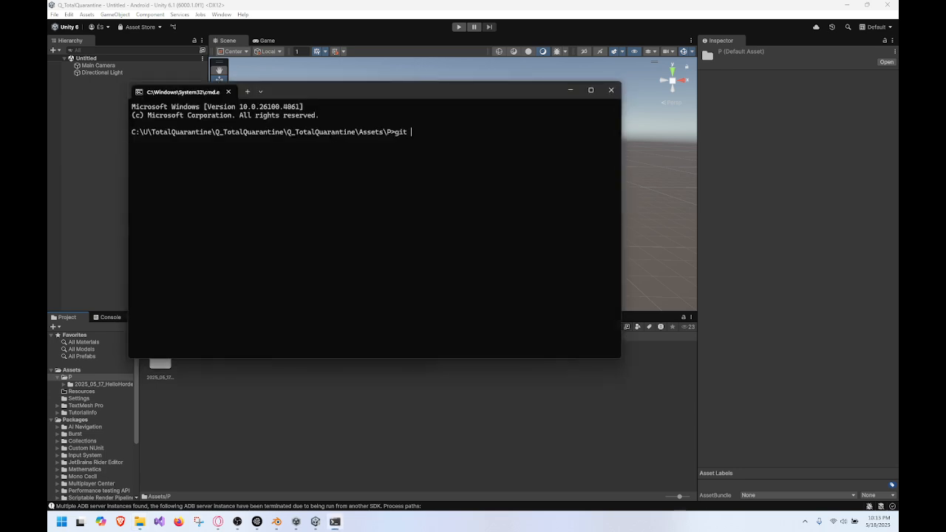
text(clone)
text(https://github.com/EloiStree/2025_05_20_MeasureOfTechnociteWithQuest3.git)
key(Return)
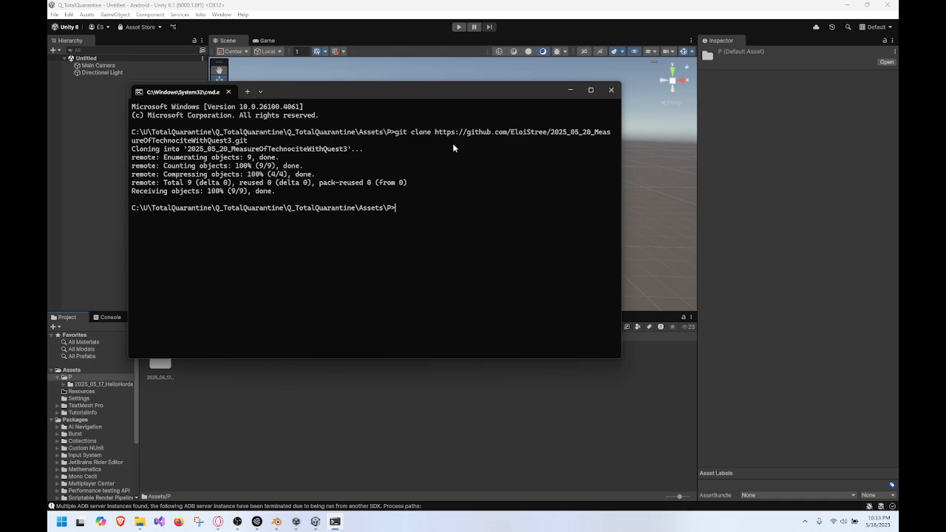
click(611, 89)
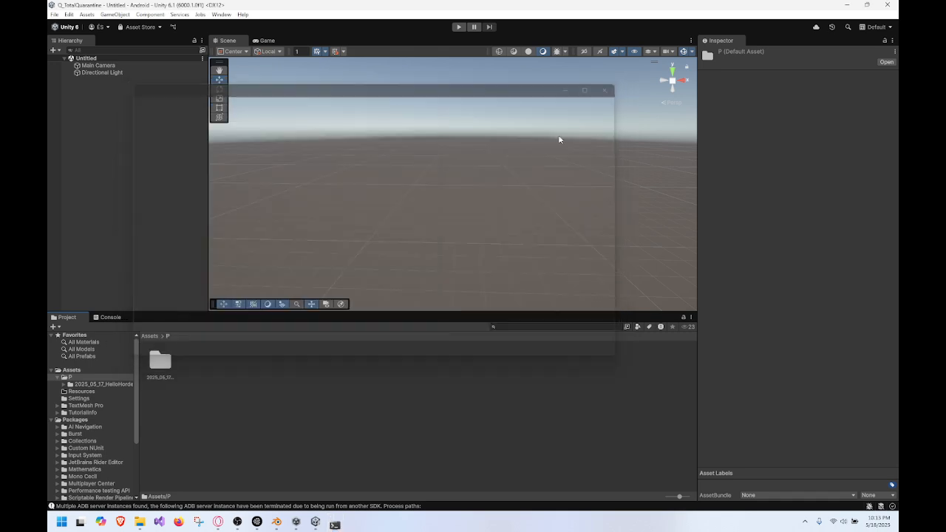
Step: Open the cloned 2025_05_20_MeasureOfTechnociteWithQuest3 folder in the project and browse the Desktop files in File Explorer
click(125, 391)
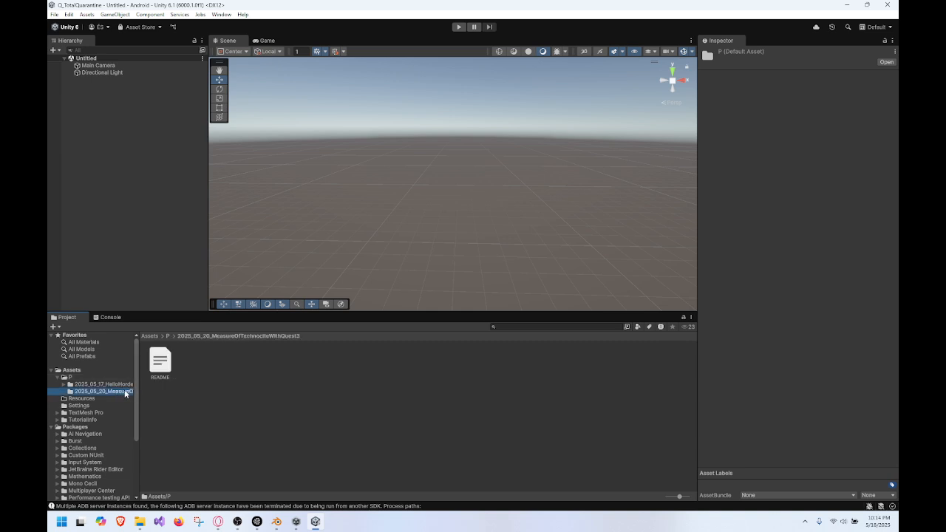
key(alt+Tab)
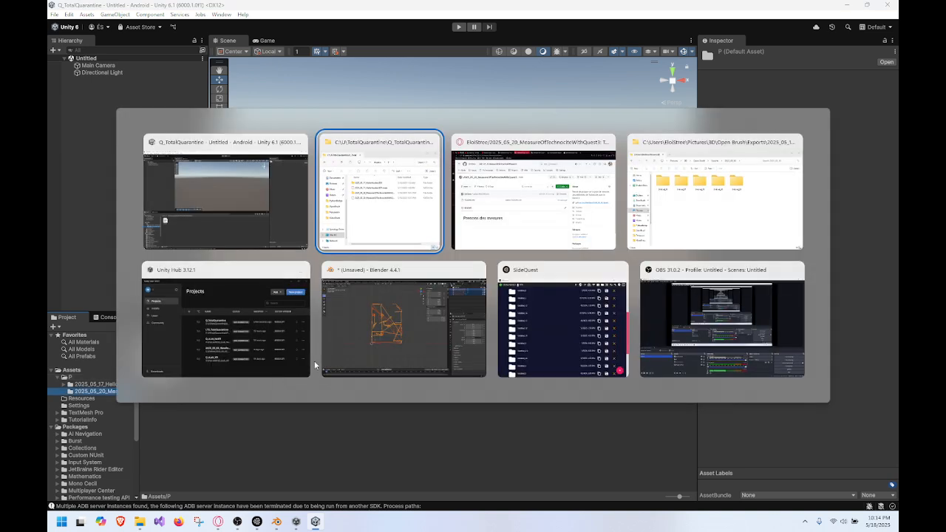
key(alt+Tab)
key(alt+Tab)
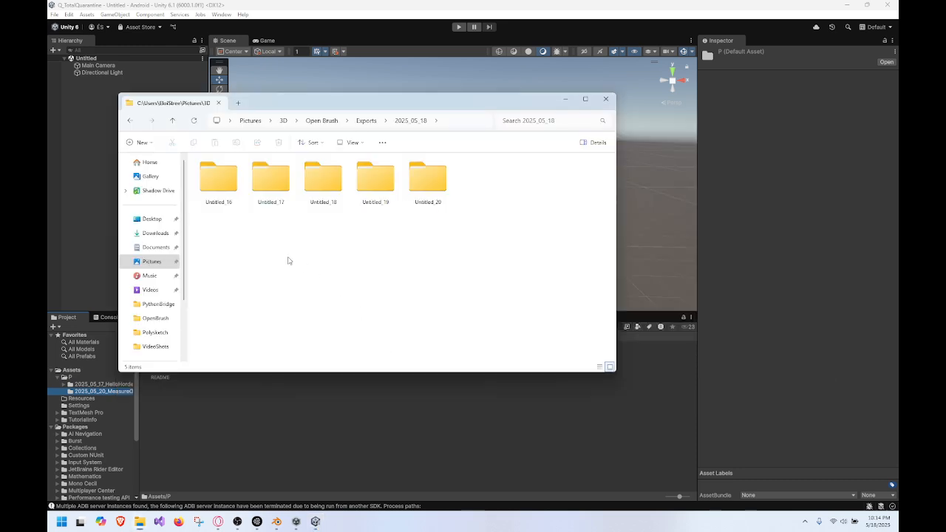
click(152, 219)
click(231, 210)
scroll(244, 237, down, 2)
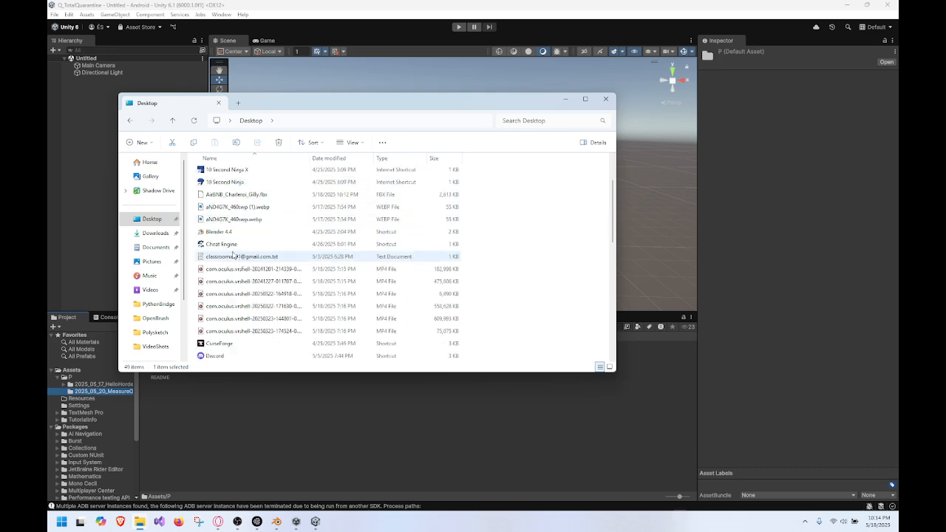
click(259, 258)
scroll(258, 262, down, 1)
scroll(259, 262, down, 4)
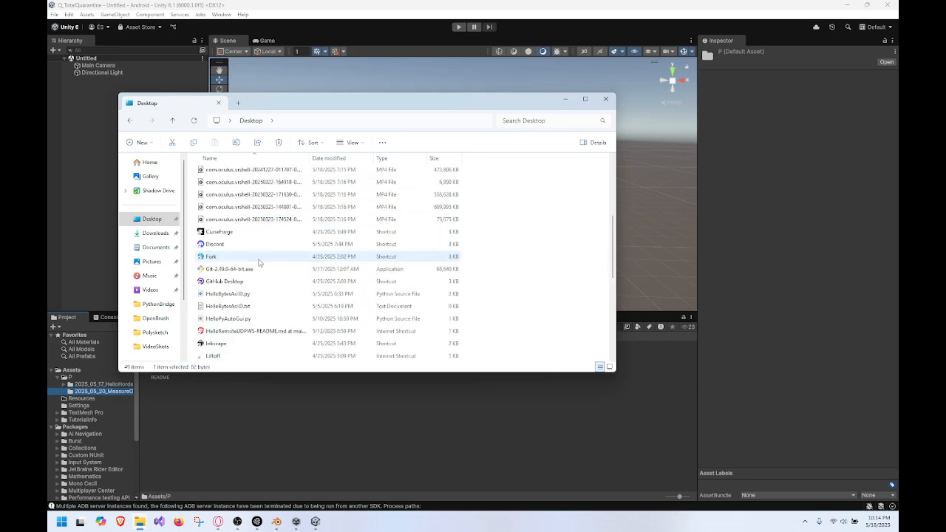
scroll(259, 262, down, 4)
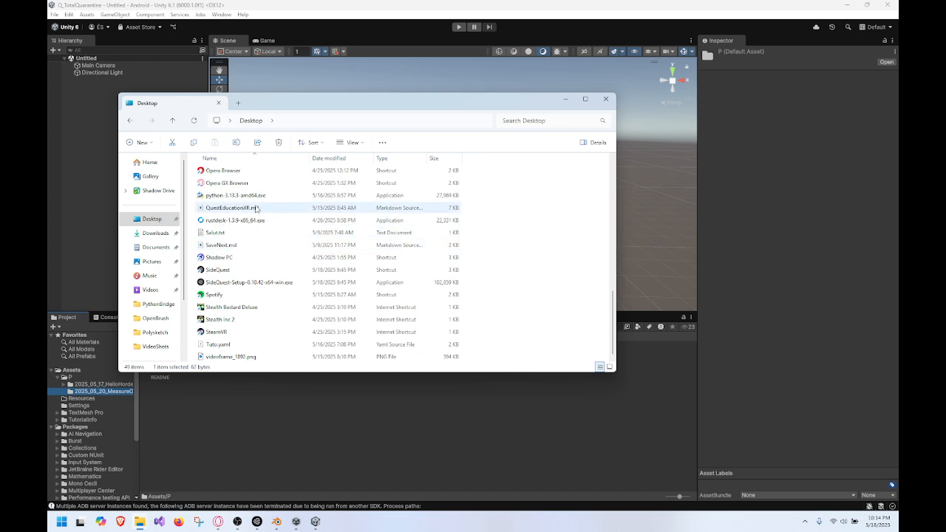
Step: Sort the Desktop files by date modified and import AirBNB_Charleroi_Gilly.fbx into the cloned repository folder in Unity
click(328, 159)
scroll(300, 211, up, 2)
scroll(241, 174, up, 2)
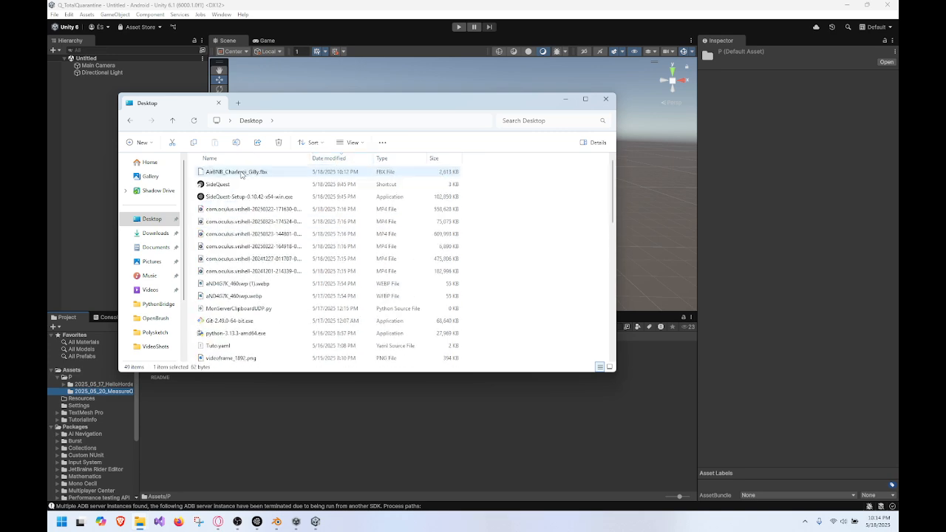
click(238, 172)
key(alt+Tab)
drag(294, 193, 235, 428)
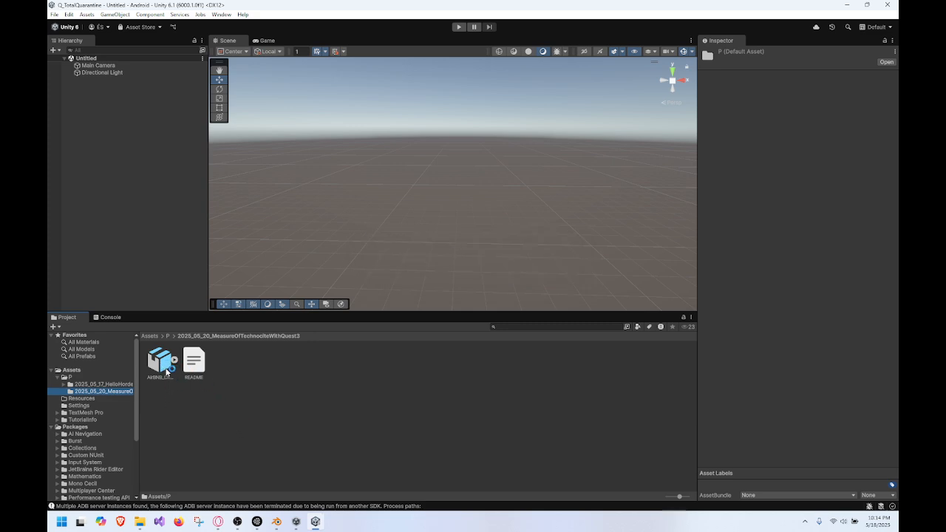
Step: Place the AirBNB_Charleroi_Gilly model in the scene and view it from the right side
drag(167, 373, 422, 197)
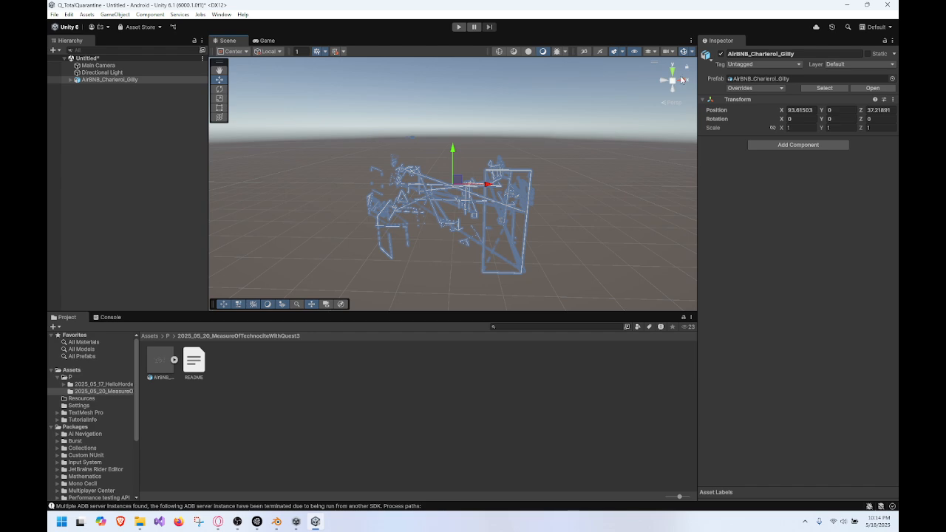
click(683, 80)
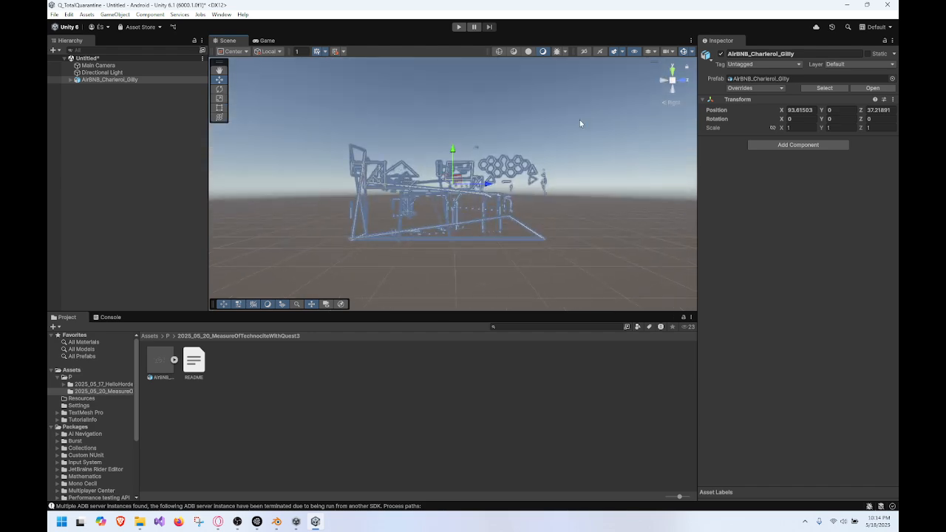
Step: Create a subfolder in the cloned repository folder, named with the author's surname and first name in capitals
right_click(227, 410)
mouse_move(331, 179)
click(394, 179)
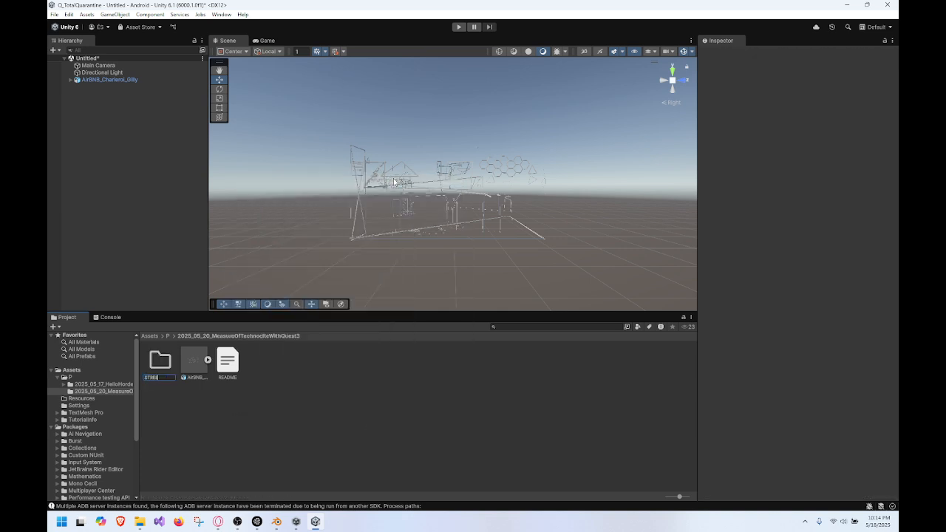
key(Return)
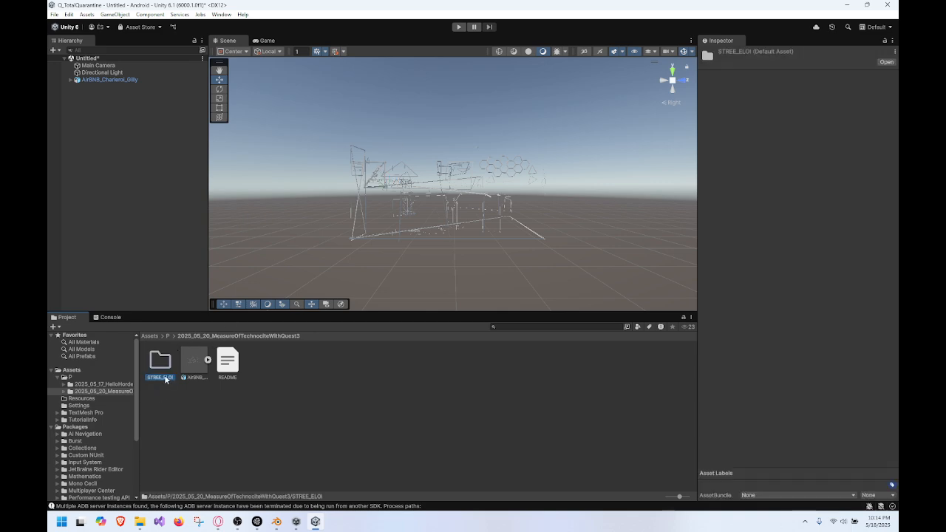
Step: Move the AirBNB_Charleroi_Gilly model asset into the new author-named folder and open that folder
double_click(164, 366)
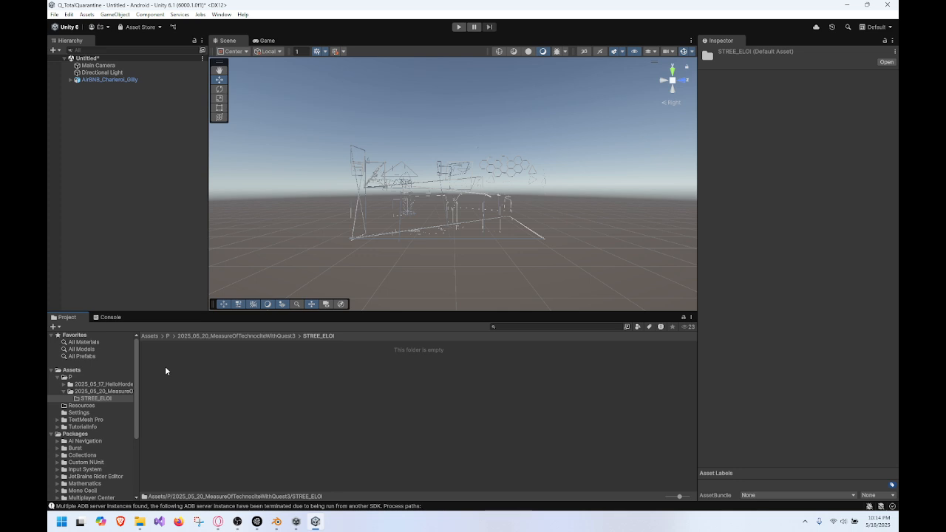
click(129, 389)
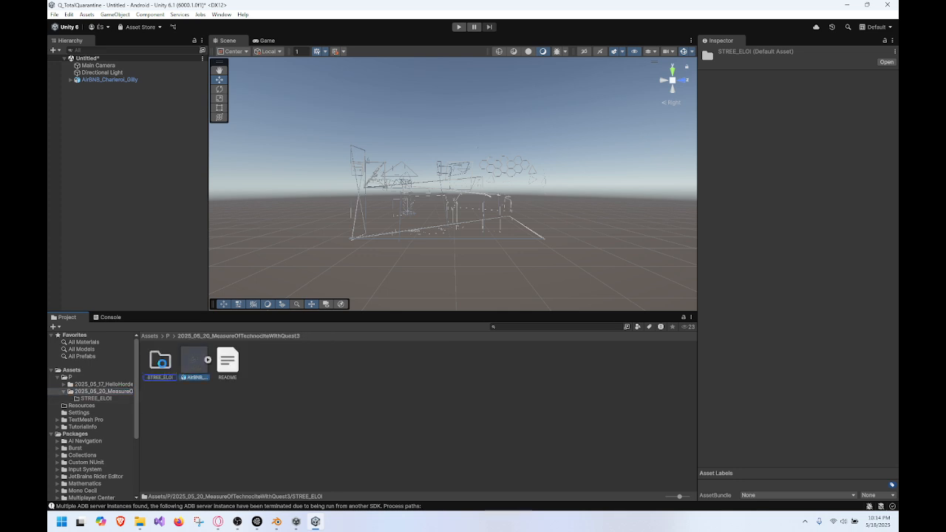
drag(163, 367, 163, 364)
double_click(161, 363)
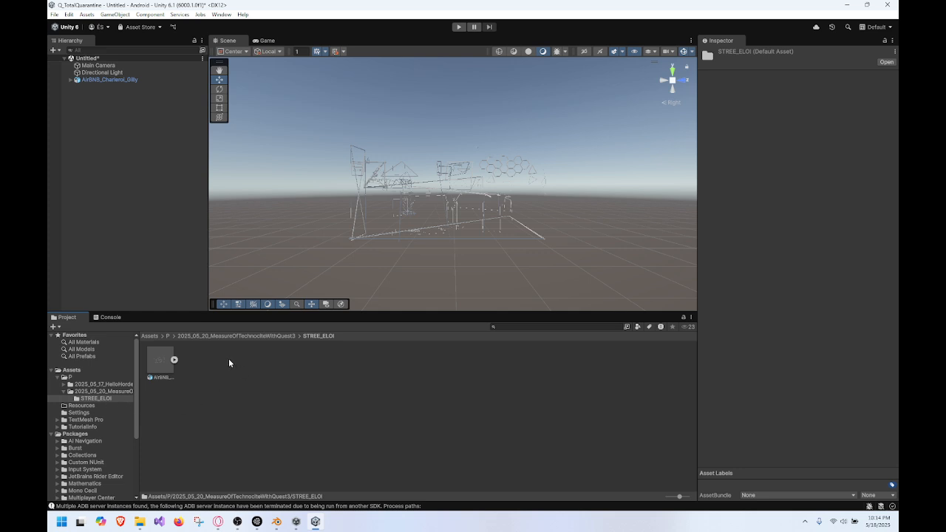
Step: Examine the AirBNB_Charleroi_Gilly model from the front and at an angle in the scene
click(206, 361)
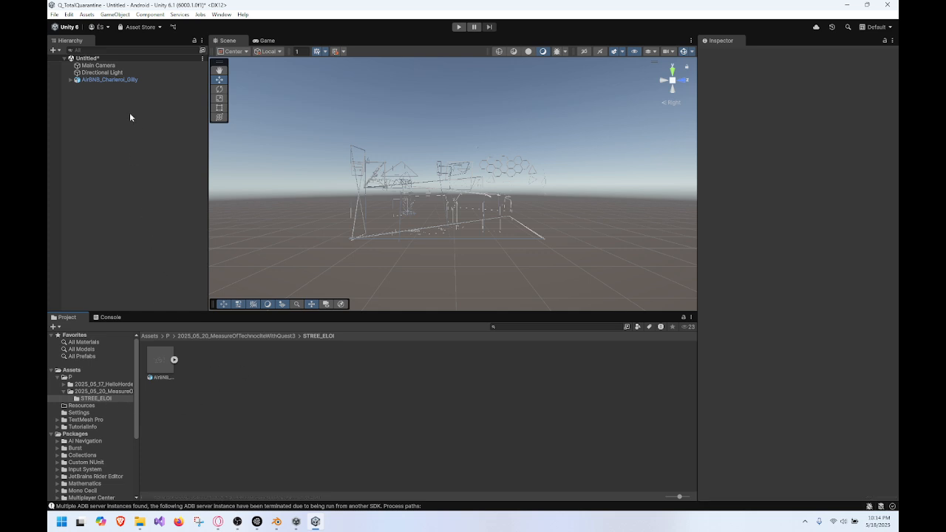
click(168, 364)
click(462, 177)
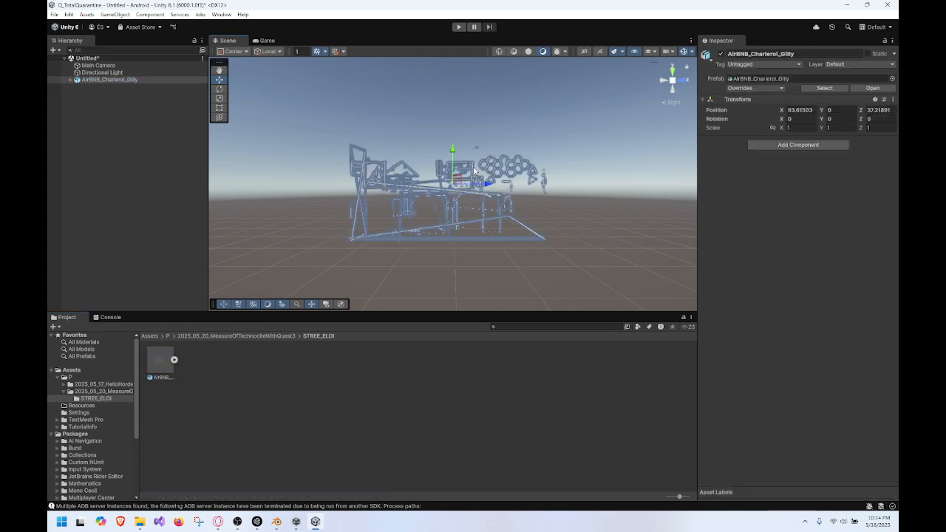
middle_drag(552, 148, 500, 144)
right_drag(501, 144, 458, 210)
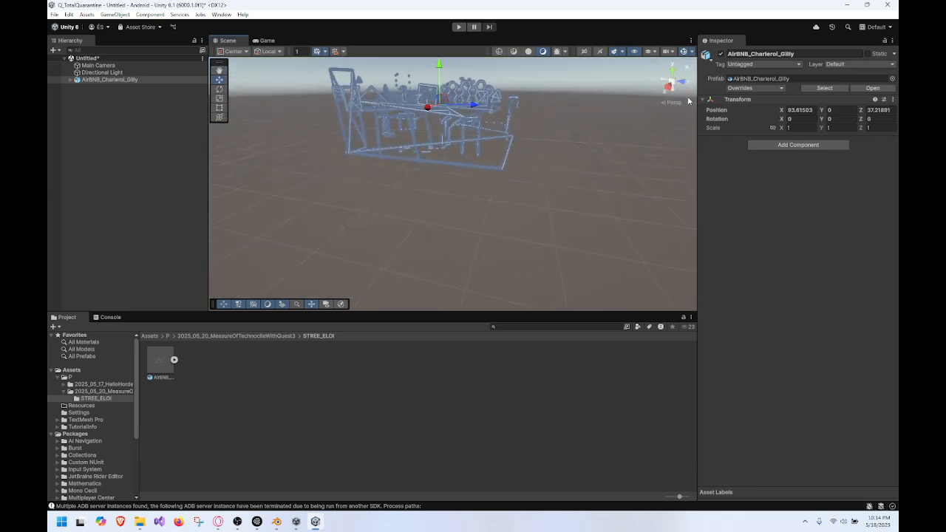
click(681, 83)
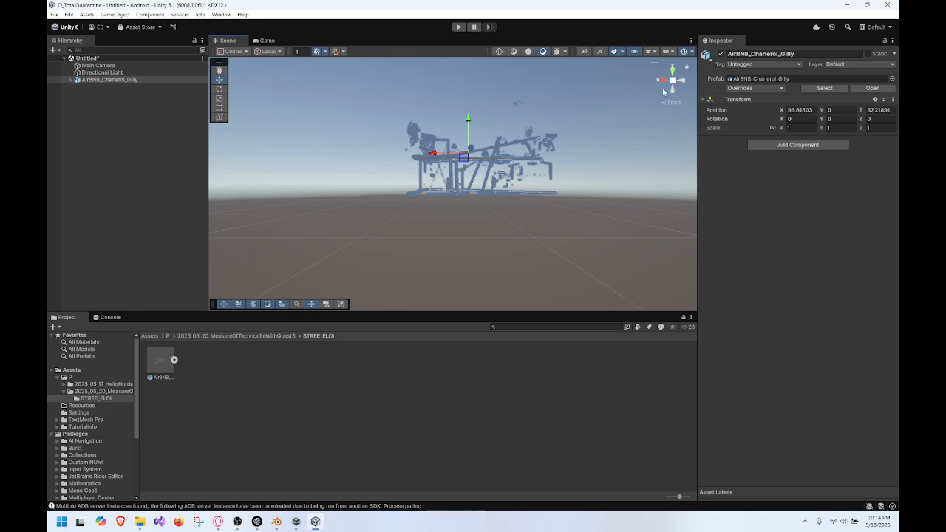
click(674, 83)
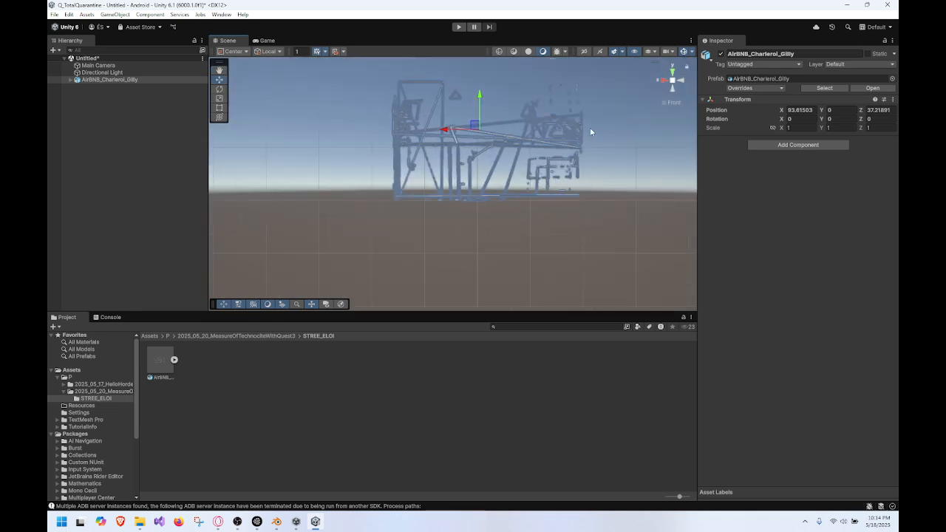
click(611, 127)
right_drag(611, 127, 432, 166)
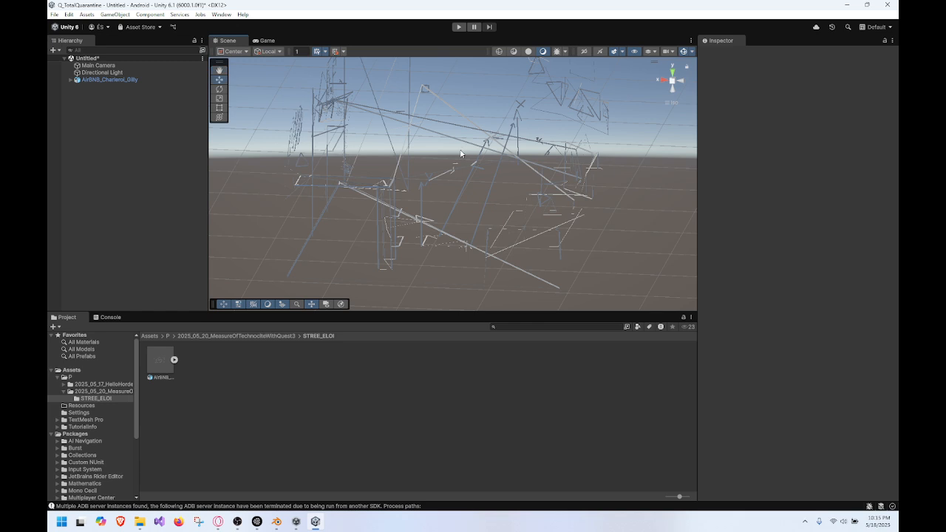
Step: Create a subfolder named Material in the 2025_05_20_MeasureOfTechnociteWithQuest3 folder
click(121, 392)
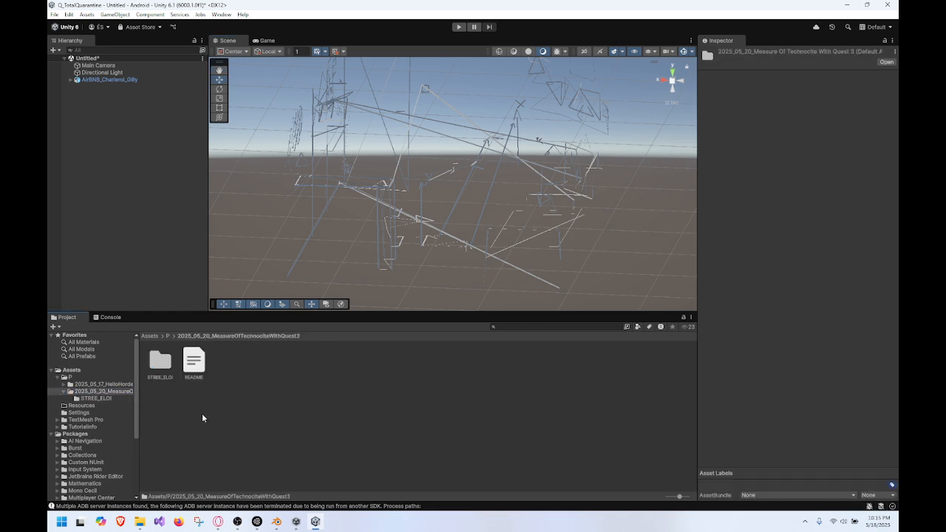
right_click(203, 415)
mouse_move(323, 184)
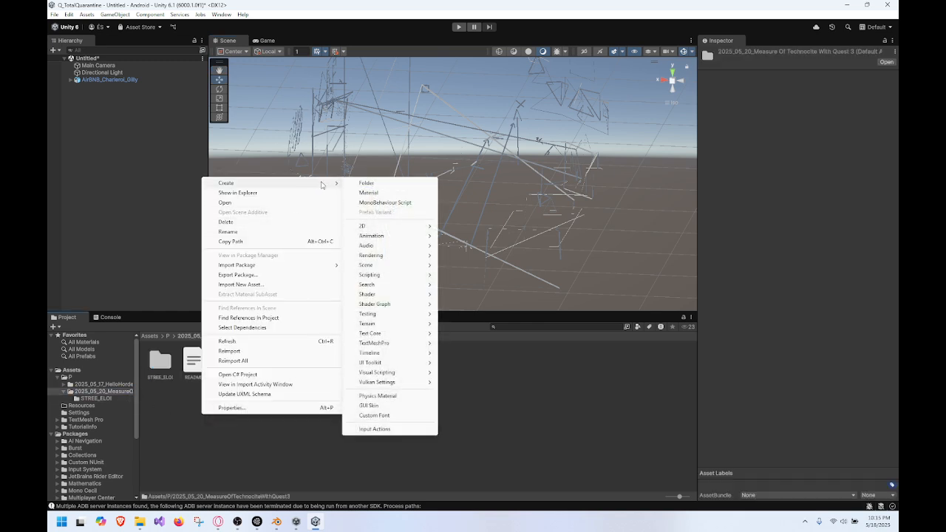
click(386, 182)
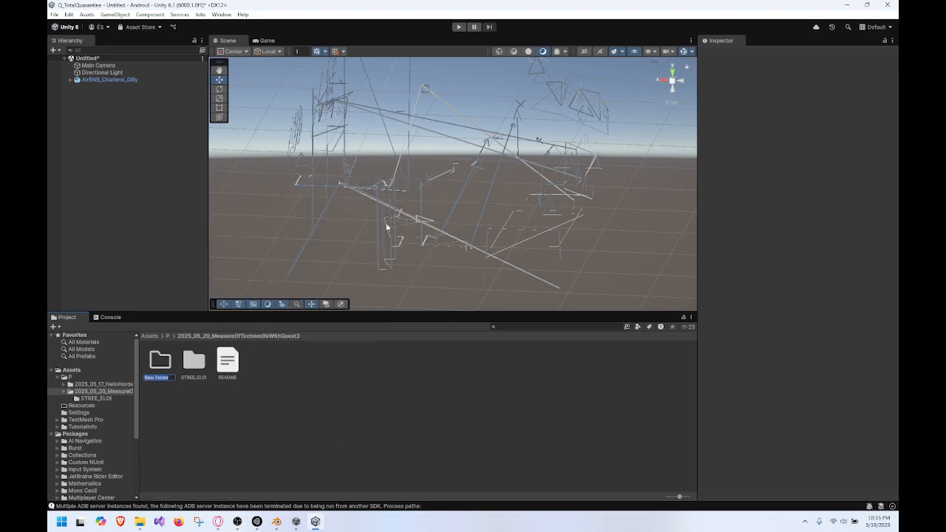
text(Material)
key(Return)
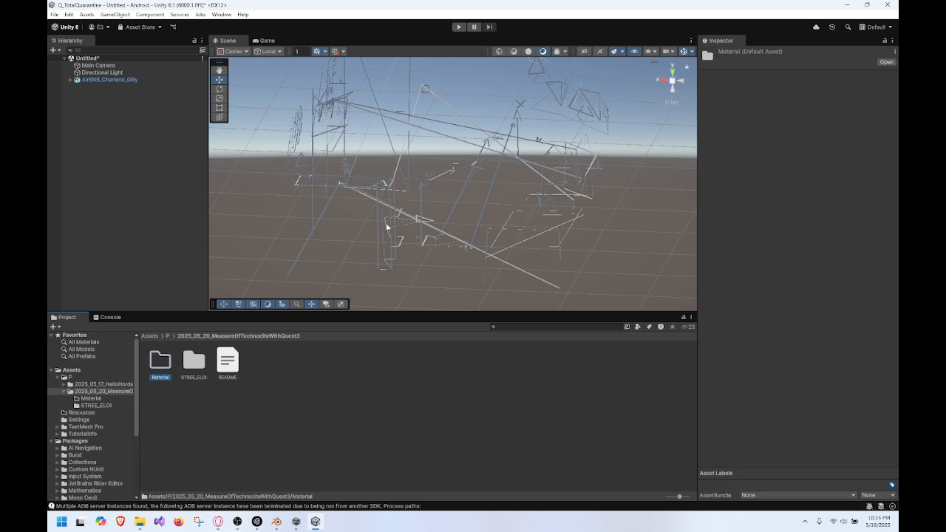
Step: Create a material named Mat_DebugOpenBrushLine inside the Material folder
double_click(160, 360)
right_click(196, 381)
mouse_move(315, 153)
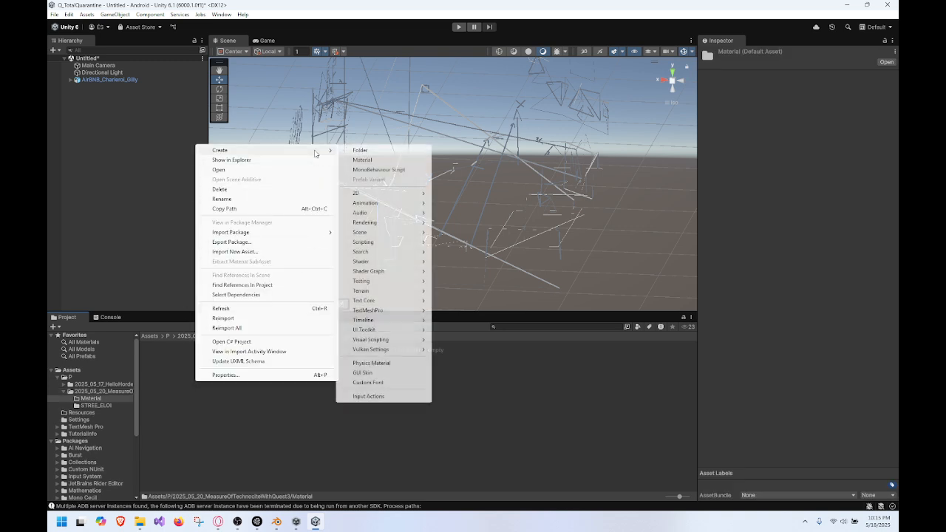
click(364, 160)
text(MAT)
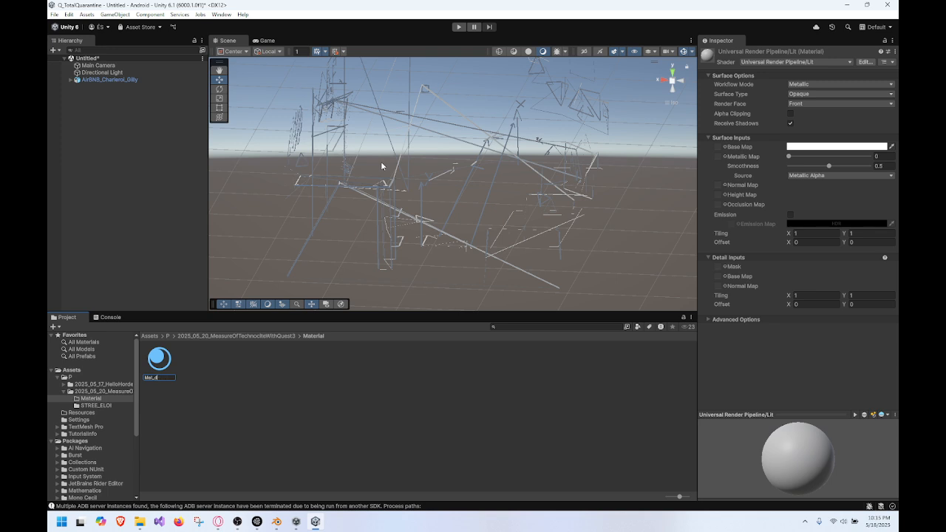
text(_DebugOpenBrush)
text(Line)
key(Return)
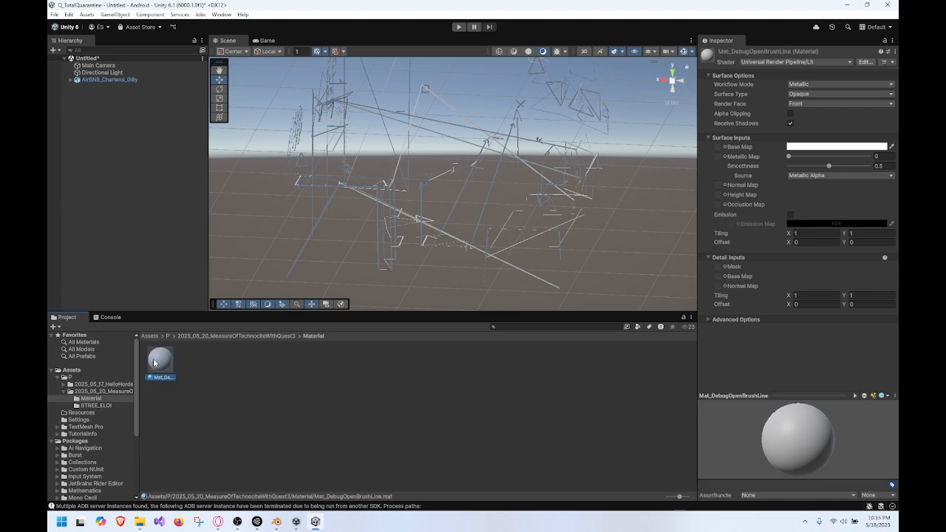
Step: Set the Base Map color of Mat_DebugOpenBrushLine to bright green
click(802, 147)
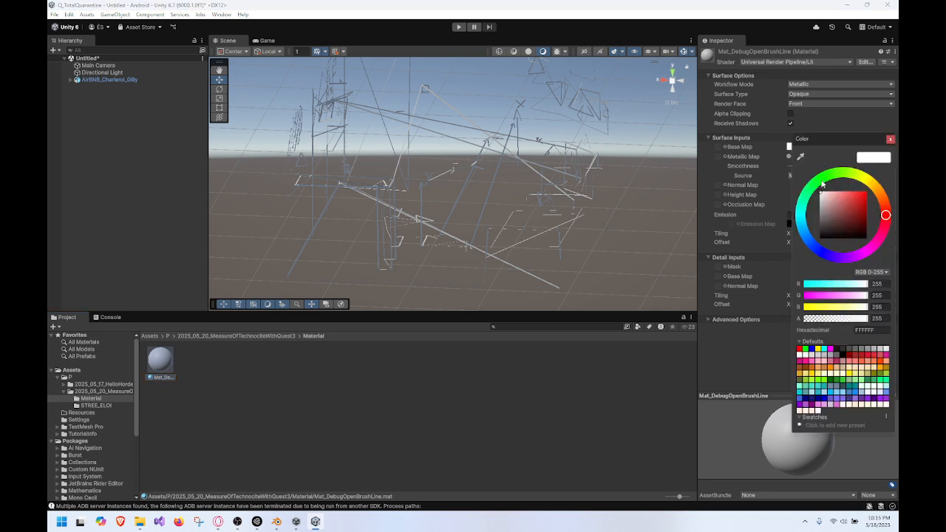
click(821, 184)
drag(841, 199, 879, 163)
click(890, 140)
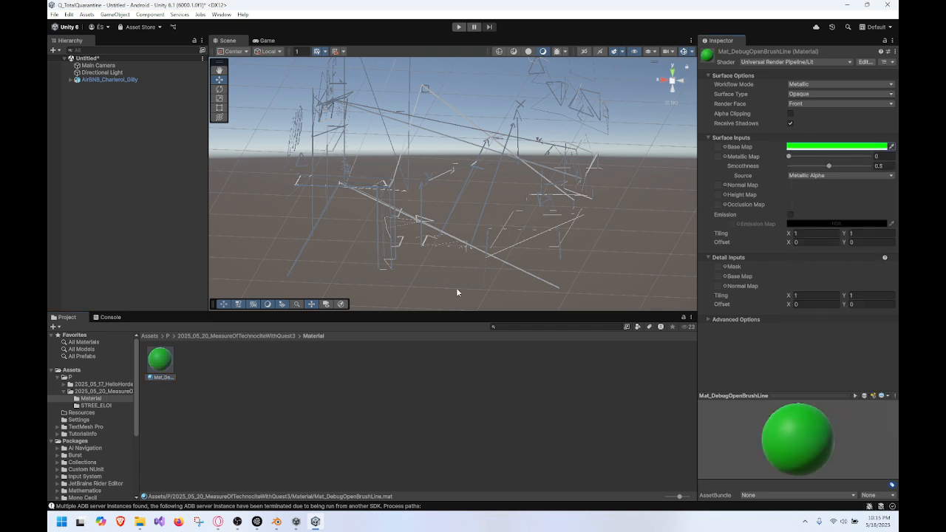
Step: Assign the Mat_DebugOpenBrushLine material to all four brush_Light meshes under AirBNB_Charleroi_Gilly
drag(160, 359, 415, 118)
click(71, 80)
click(107, 108)
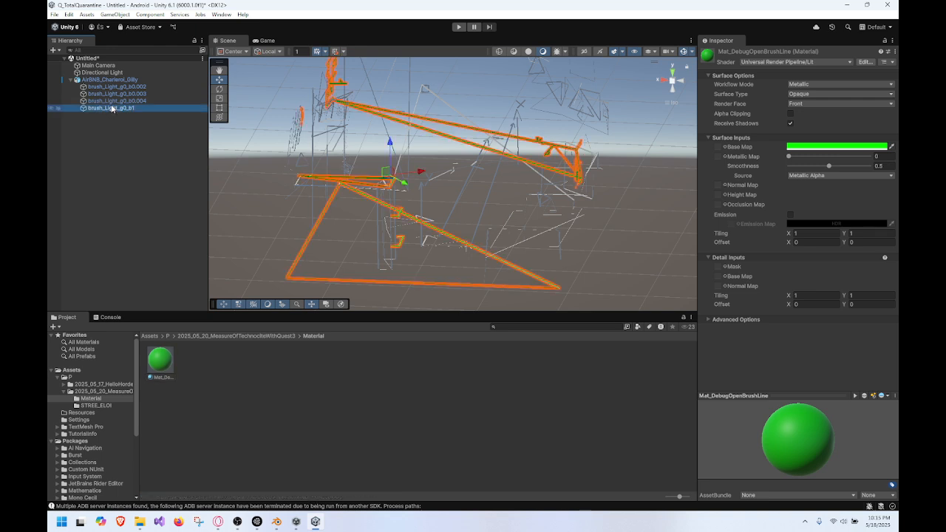
shift+click(118, 88)
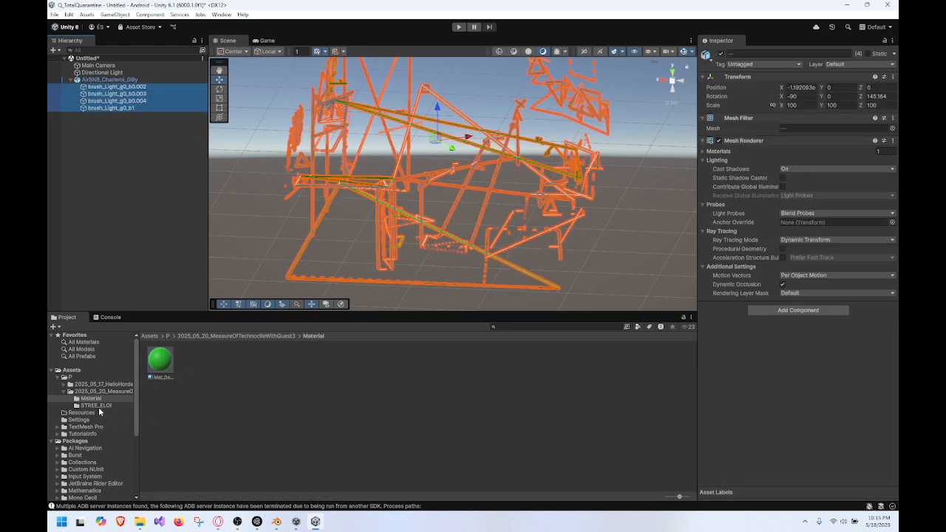
drag(167, 362, 168, 363)
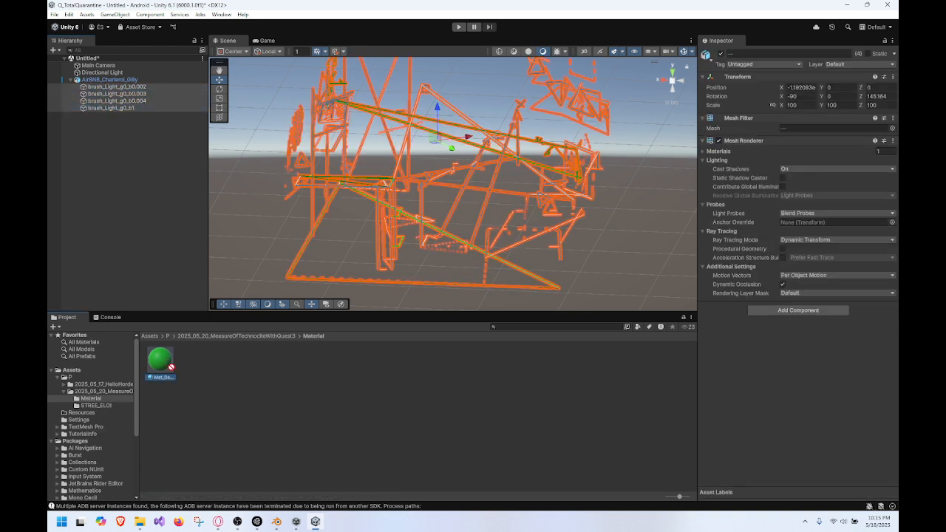
drag(541, 334, 699, 288)
drag(799, 221, 673, 364)
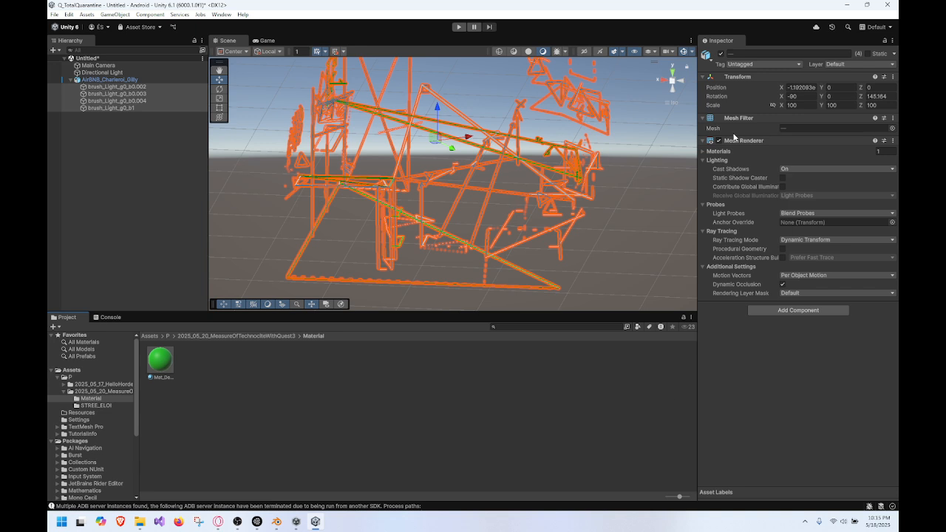
click(720, 152)
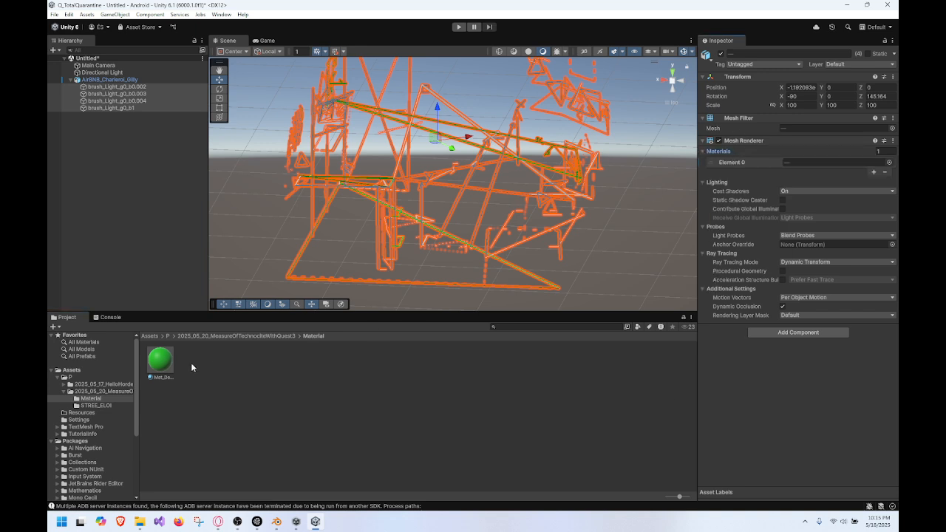
drag(169, 363, 789, 163)
click(668, 171)
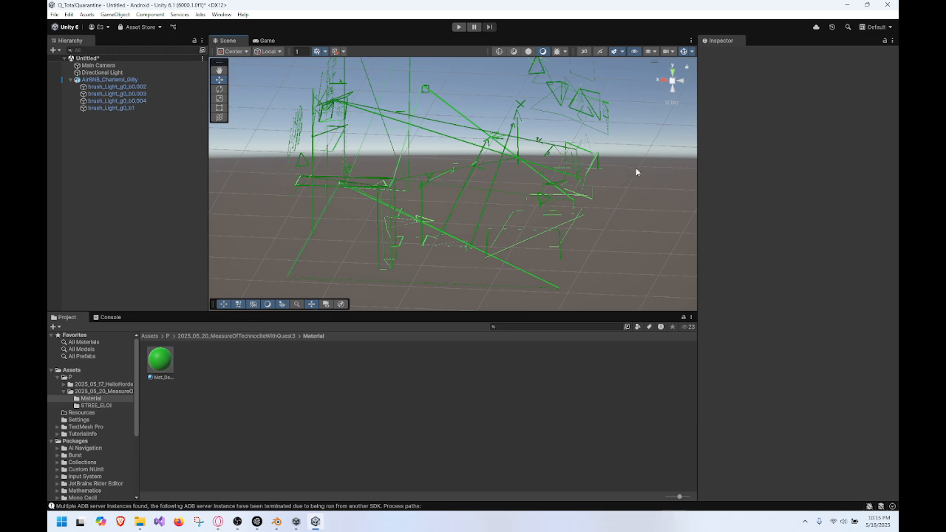
Step: Set the Render Face of Mat_DebugOpenBrushLine to Both and check the lines in the scene
click(168, 360)
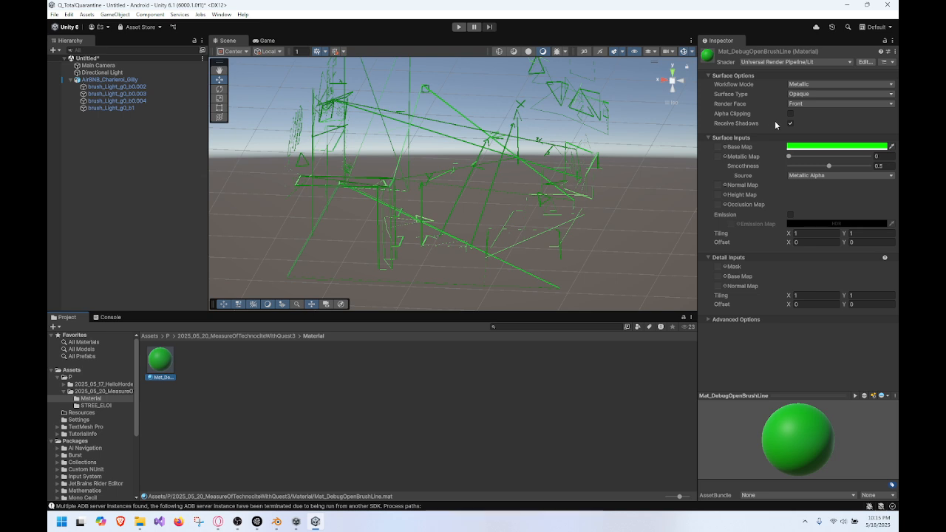
click(813, 83)
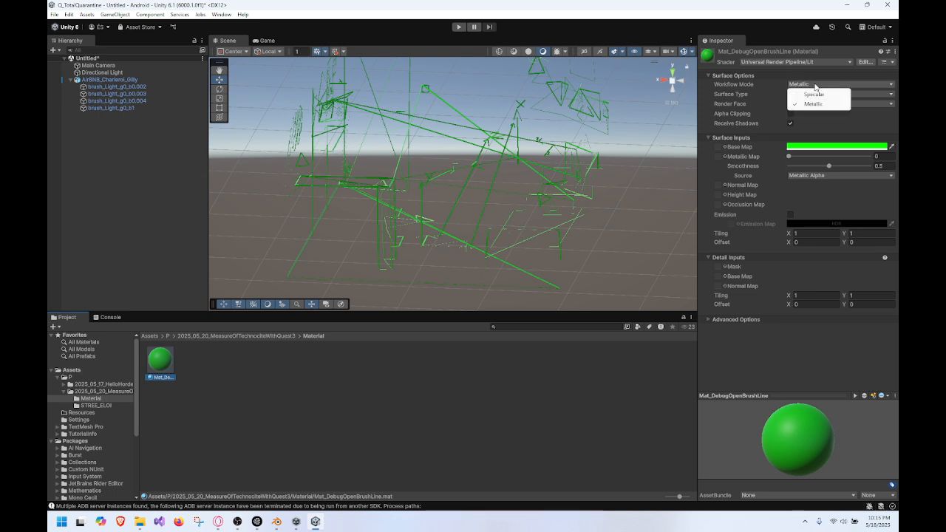
click(794, 94)
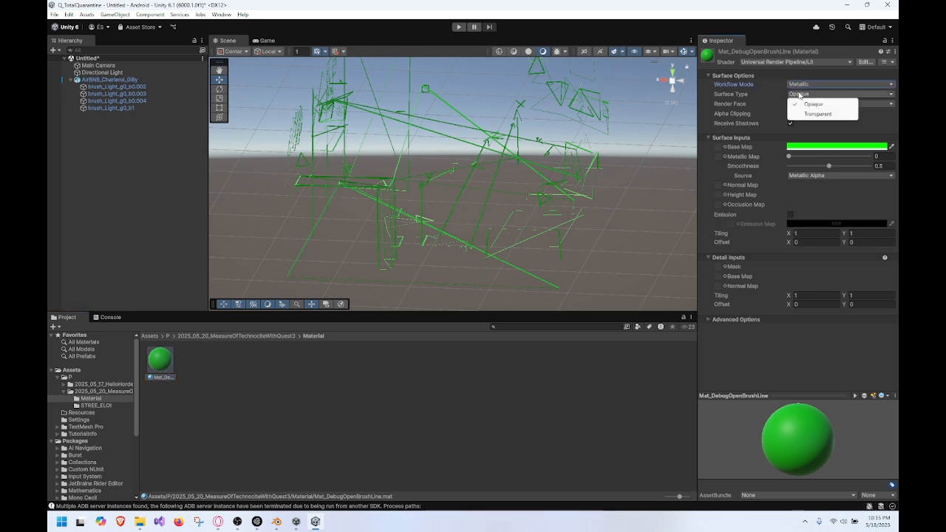
click(812, 104)
click(808, 105)
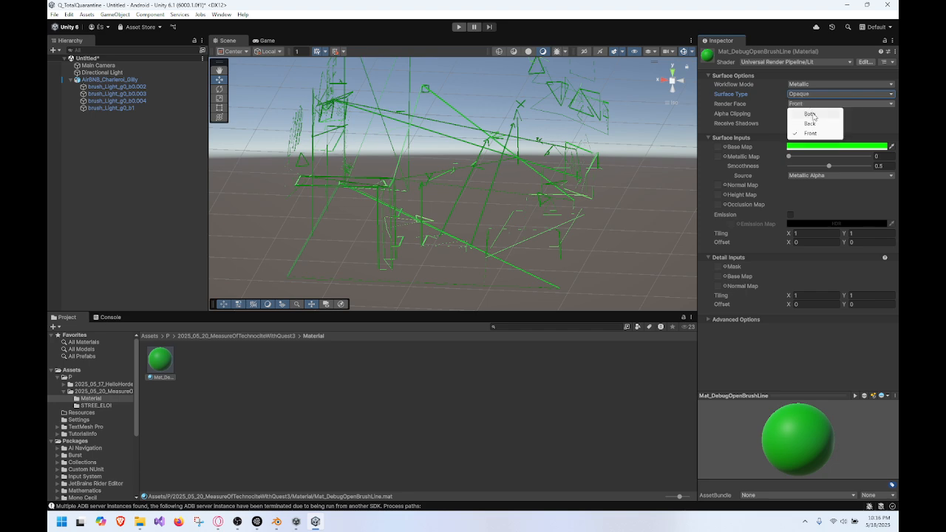
click(813, 116)
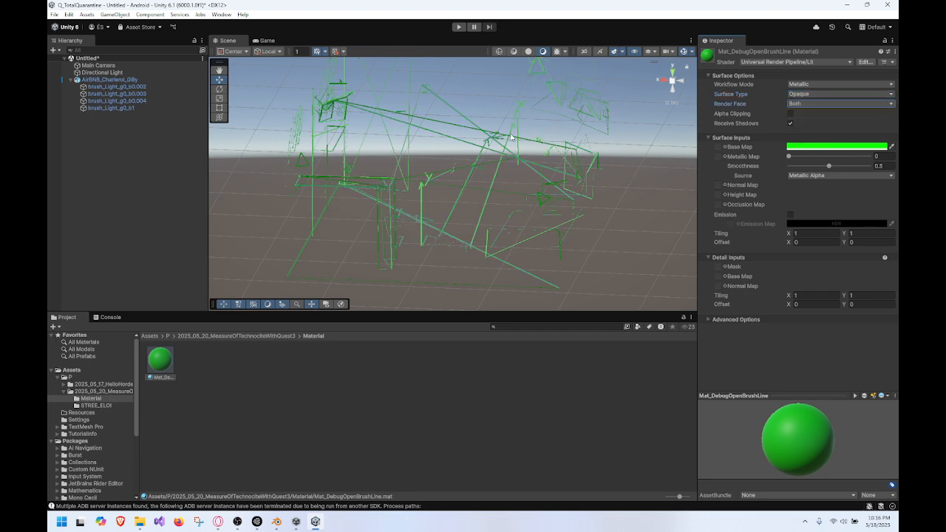
scroll(533, 141, up, 4)
mouse_move(444, 159)
right_down()
mouse_move(407, 181)
mouse_move(513, 204)
mouse_move(475, 192)
mouse_move(491, 155)
mouse_move(466, 158)
mouse_move(472, 109)
mouse_move(414, 155)
mouse_move(547, 180)
mouse_move(548, 157)
right_up()
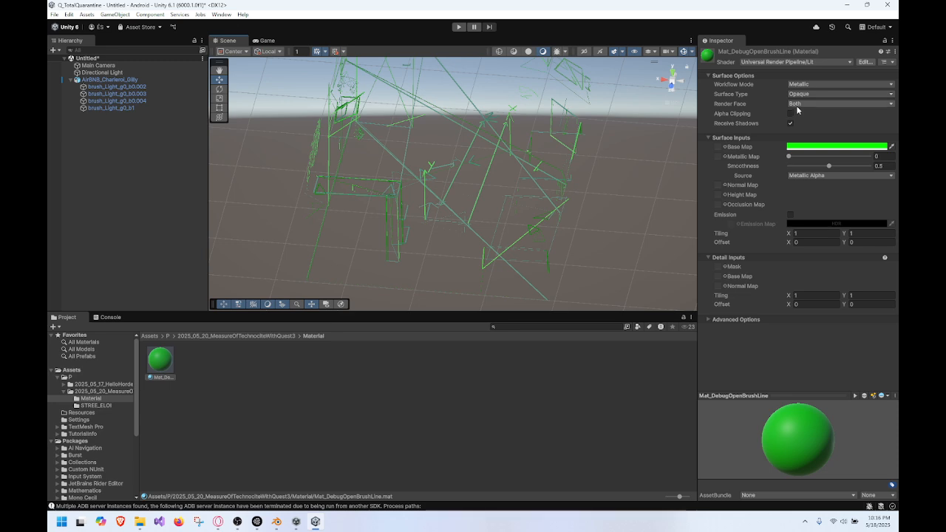
mouse_move(506, 155)
right_down()
mouse_move(407, 186)
mouse_move(458, 196)
mouse_move(625, 154)
mouse_move(664, 133)
right_up()
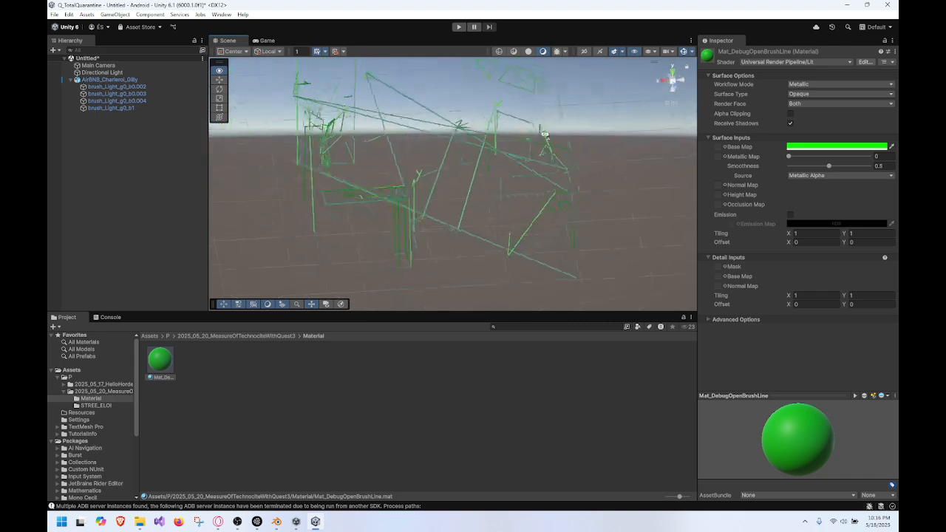
Step: Change the shader of Mat_DebugOpenBrushLine to Universal Render Pipeline/Unlit
click(814, 61)
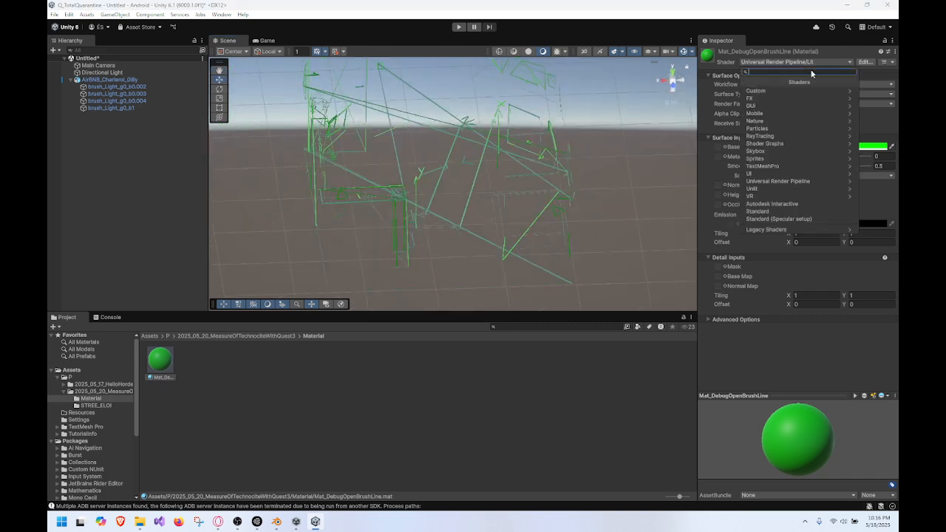
click(798, 181)
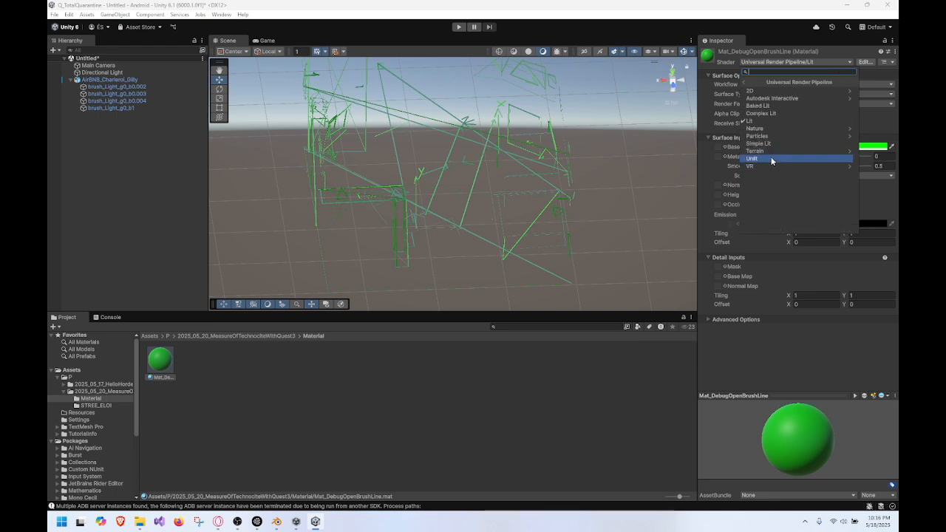
click(772, 160)
click(632, 147)
Step: View the scene from the top and rotate AirBNB_Charleroi_Gilly to 180 degrees around Y
mouse_move(632, 152)
alt+mouse_down()
mouse_move(428, 190)
mouse_move(527, 233)
mouse_move(486, 179)
mouse_move(494, 169)
mouse_move(597, 132)
mouse_move(544, 190)
mouse_move(627, 129)
alt+mouse_up()
click(671, 75)
click(671, 72)
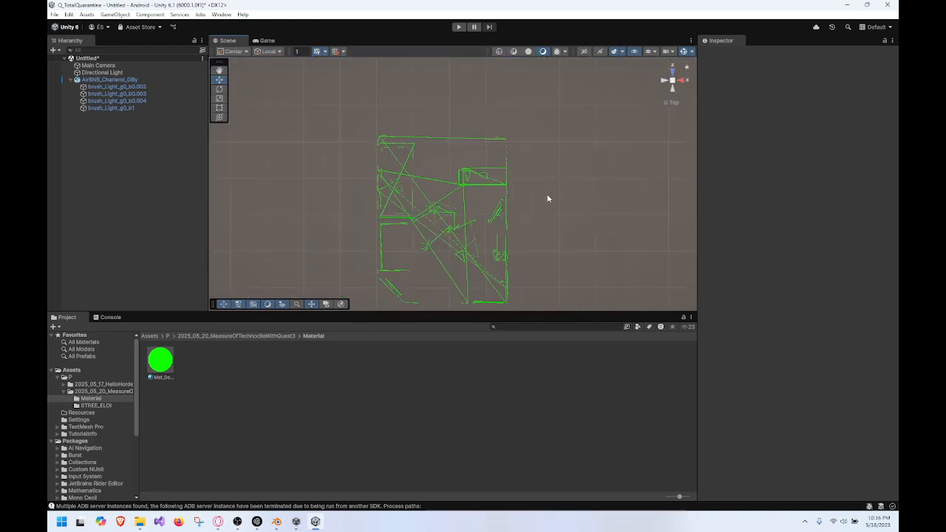
scroll(556, 194, down, 2)
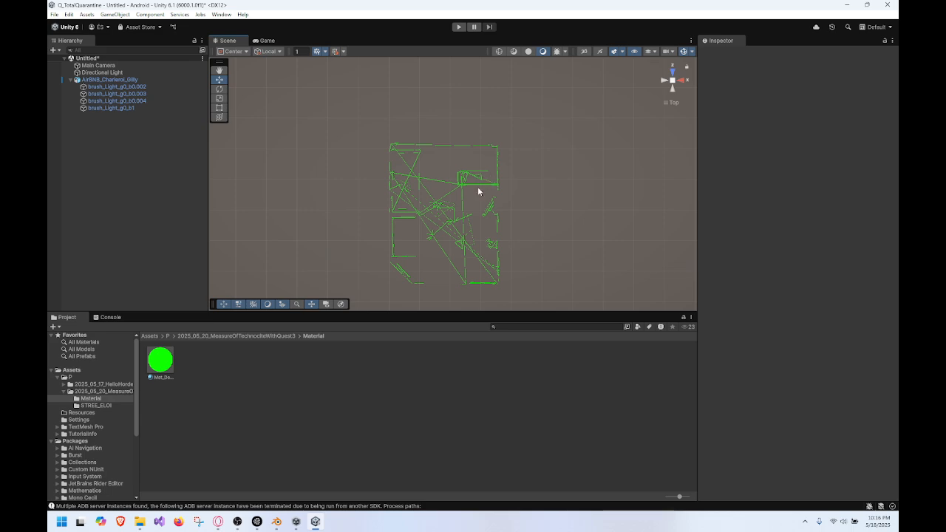
click(124, 81)
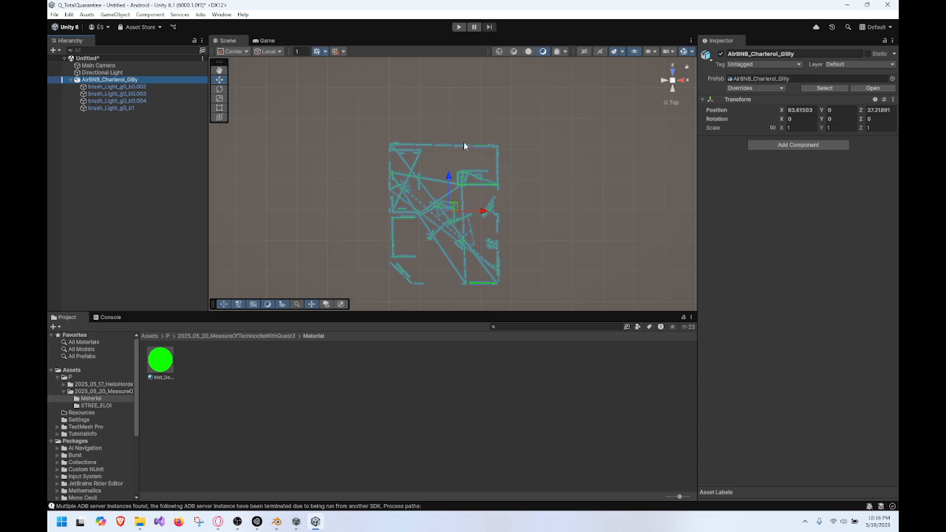
key(e)
drag(467, 186, 702, 236)
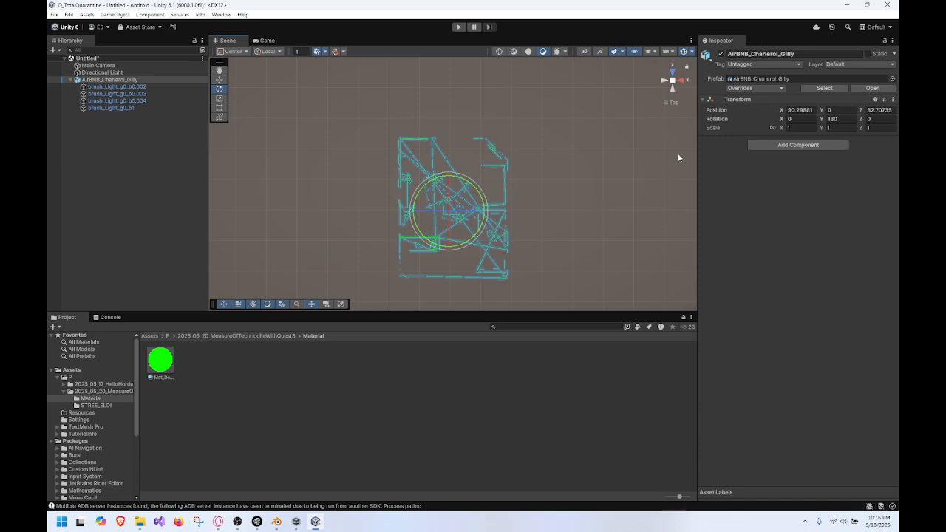
Step: Create an empty object at the scene root and name it AirBNB_Charleroi_Gilly
click(154, 215)
right_click(120, 171)
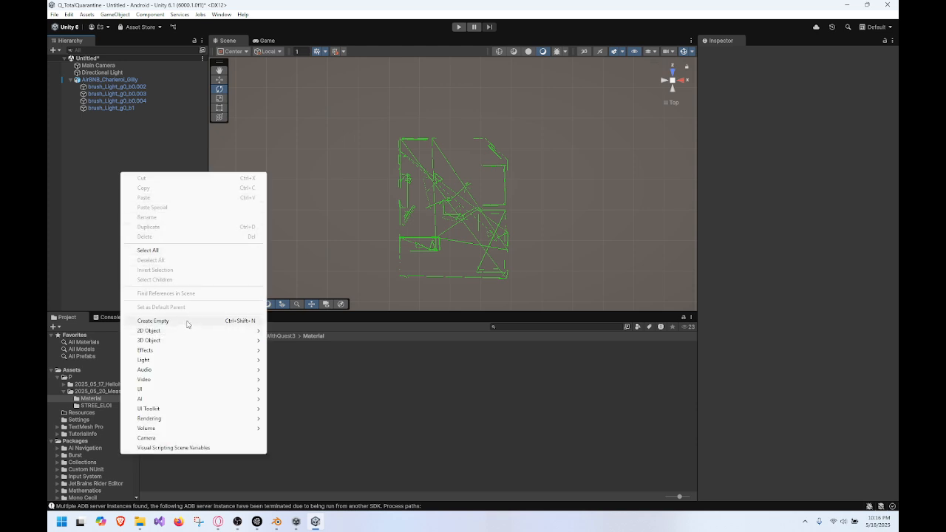
click(187, 321)
text(AirBNB_Charleroi_Gilly)
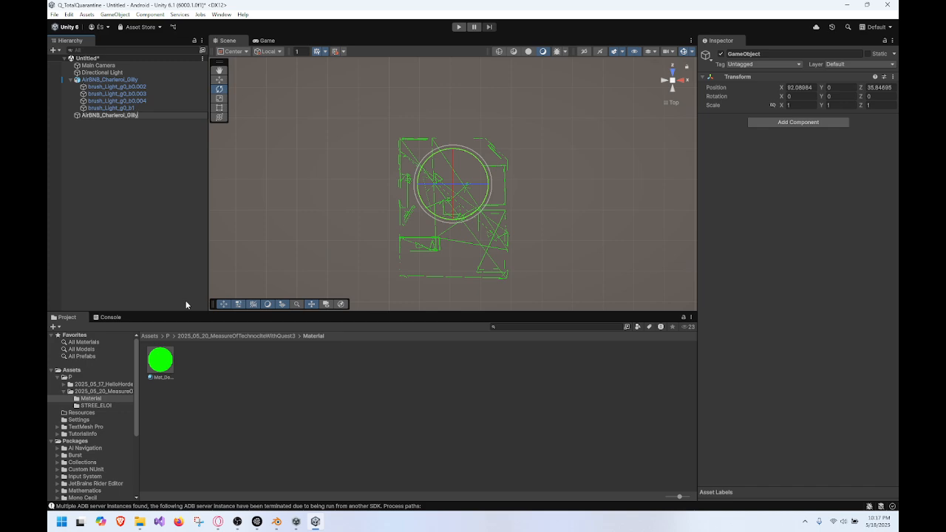
key(Return)
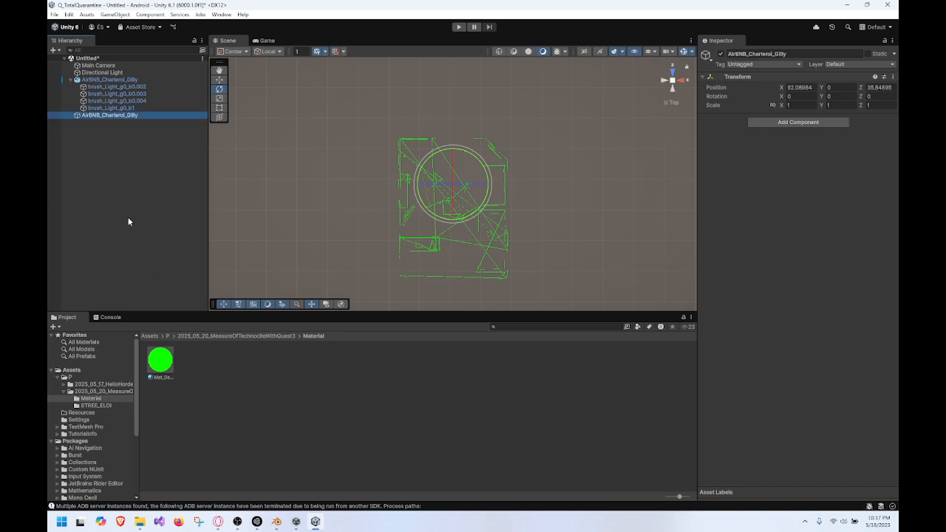
click(86, 116)
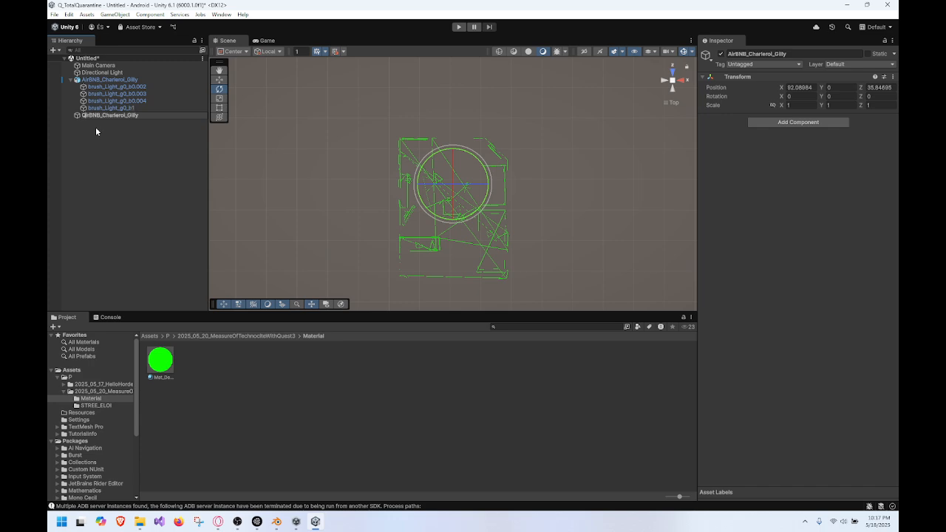
key(Return)
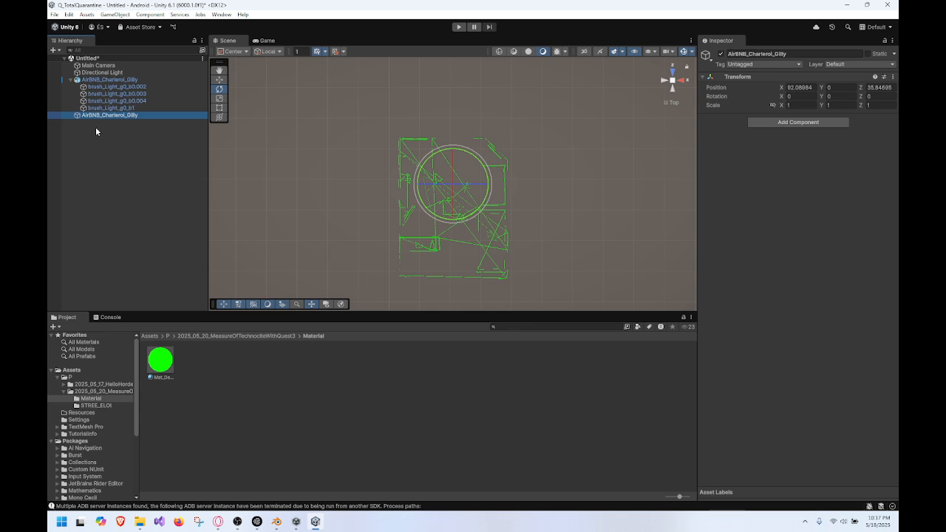
click(86, 116)
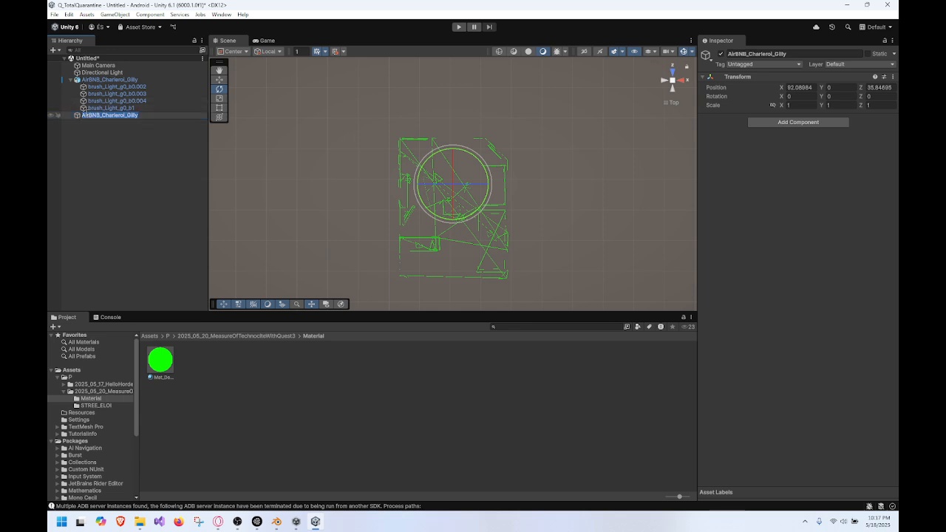
key(Home)
text(ELOI)
key(BackSpace)
key(BackSpace)
key(BackSpace)
key(BackSpace)
key(Return)
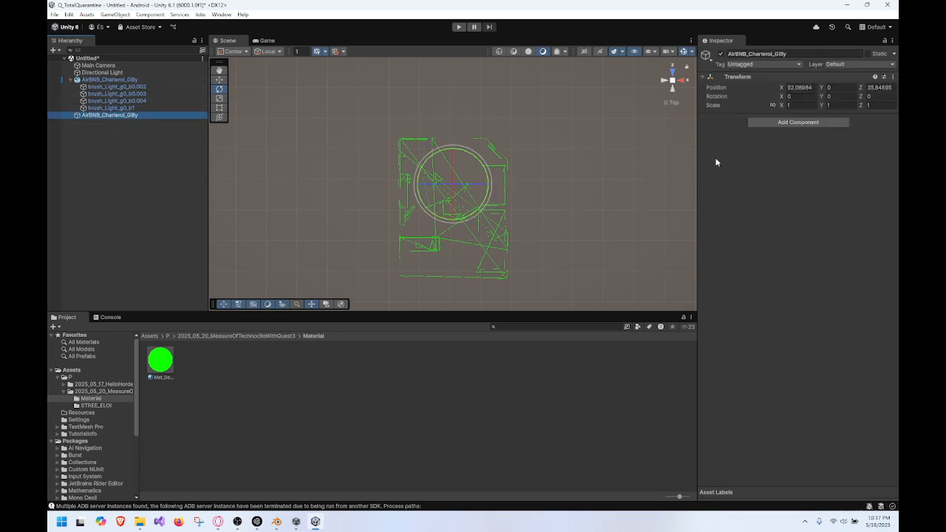
Step: Move the empty AirBNB_Charleroi_Gilly object to about X 92.02, Z 35 within the room sketch, checking its placement from the top and back views
scroll(464, 149, up, 1)
click(219, 79)
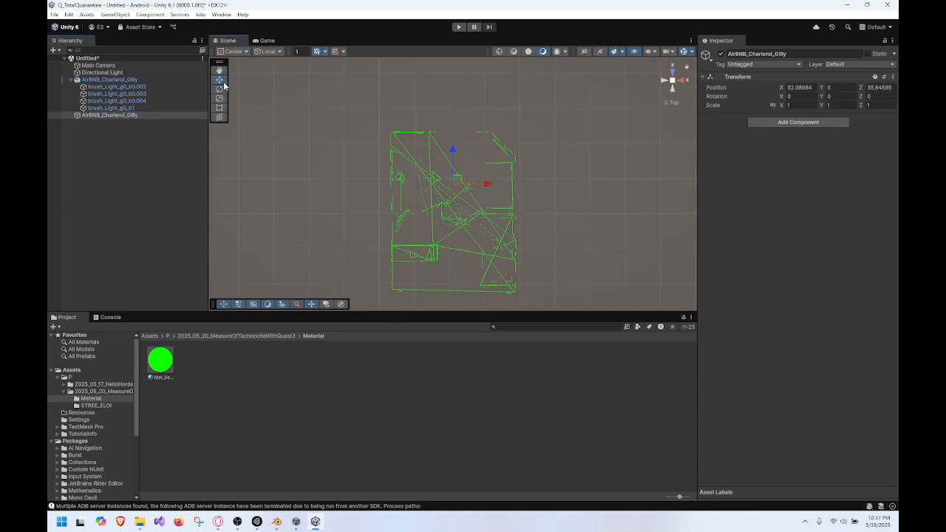
drag(452, 207, 449, 214)
click(673, 92)
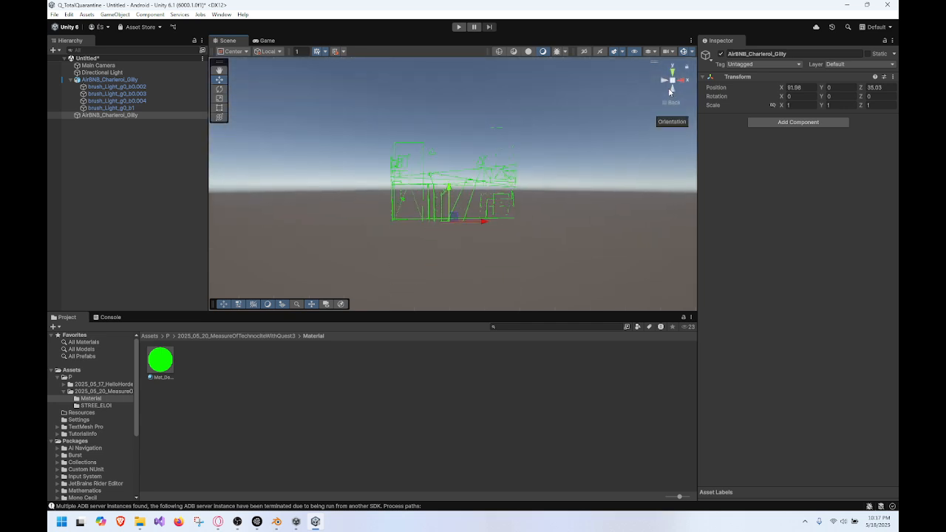
click(673, 71)
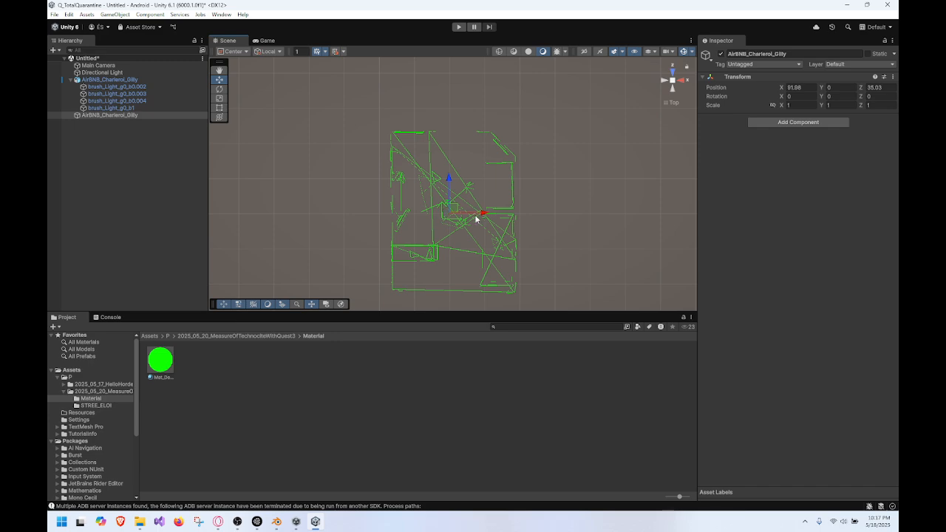
drag(452, 212, 453, 212)
click(674, 92)
scroll(496, 199, up, 5)
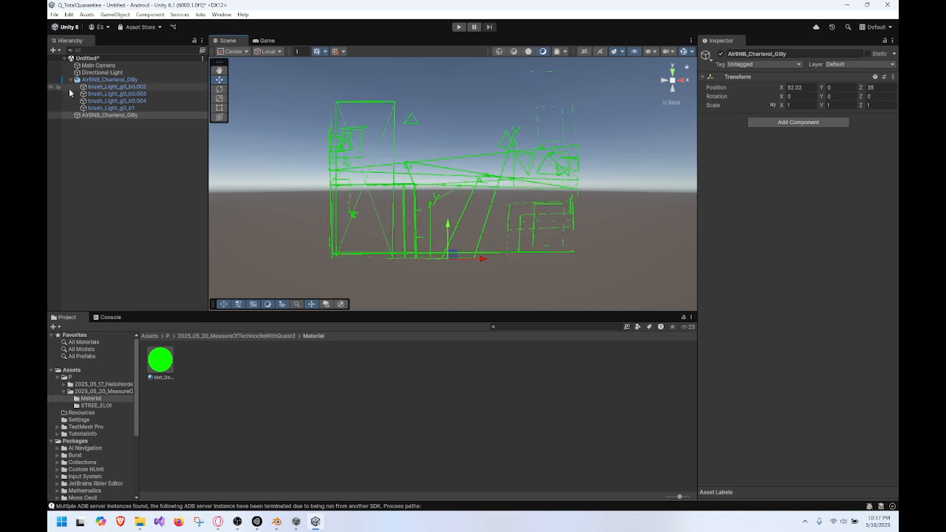
Step: Parent the imported AirBNB_Charleroi_Gilly model under the empty object of the same name and select the parent
drag(114, 82, 133, 114)
click(127, 132)
click(130, 87)
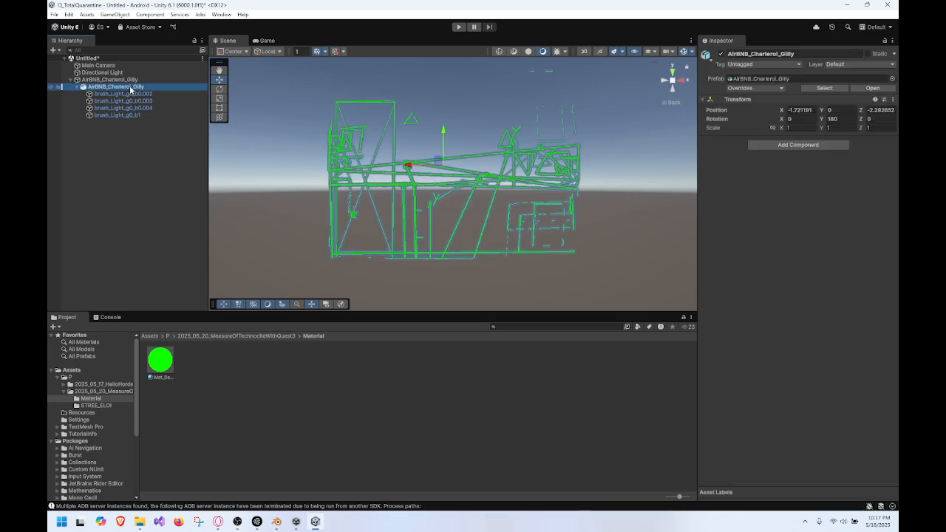
click(134, 80)
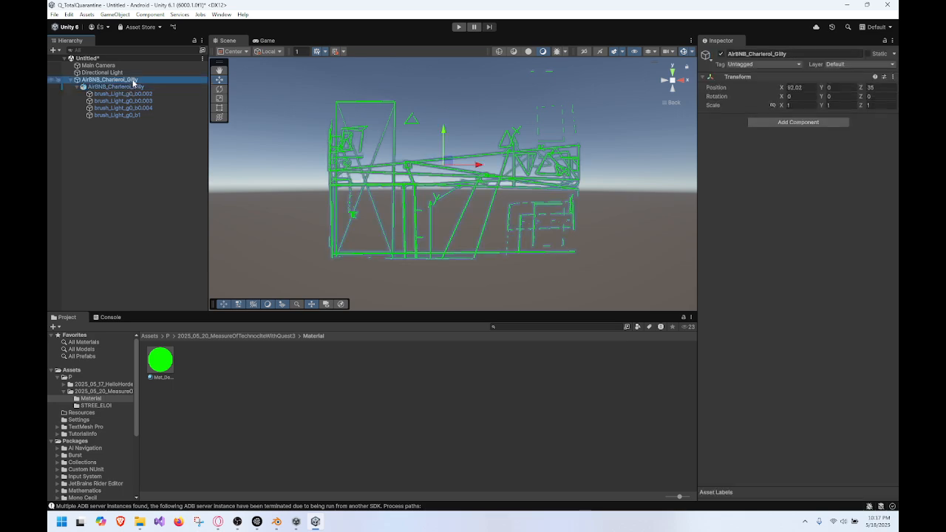
Step: Compare the Center and Pivot handle positions on the parent object and keep Pivot
click(234, 51)
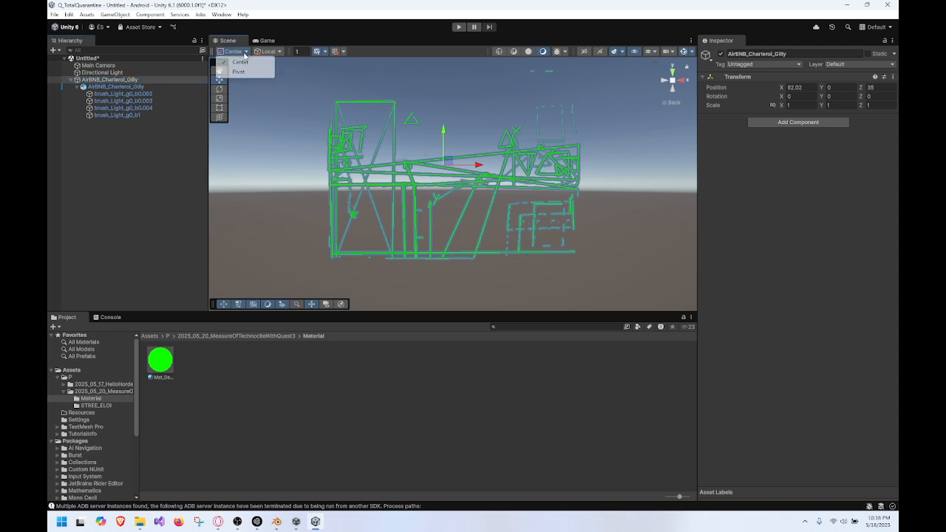
click(239, 71)
click(243, 52)
click(244, 62)
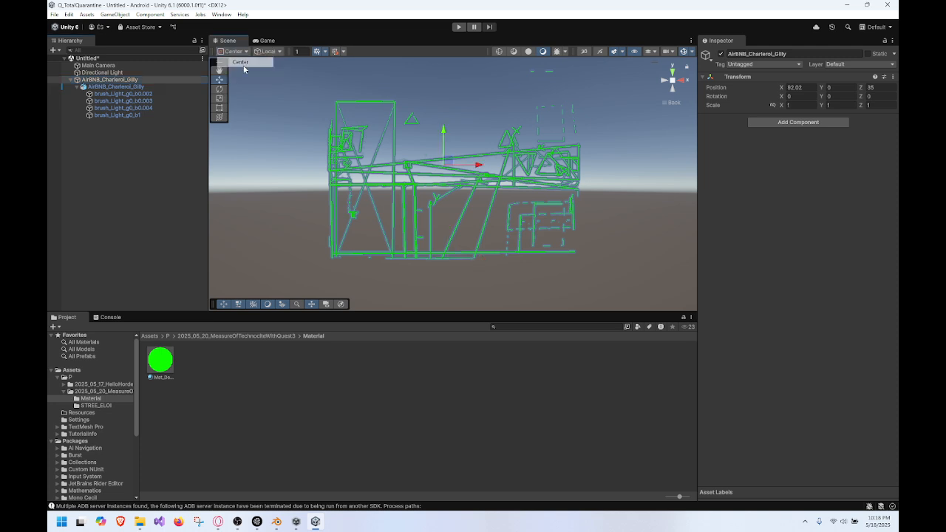
click(244, 52)
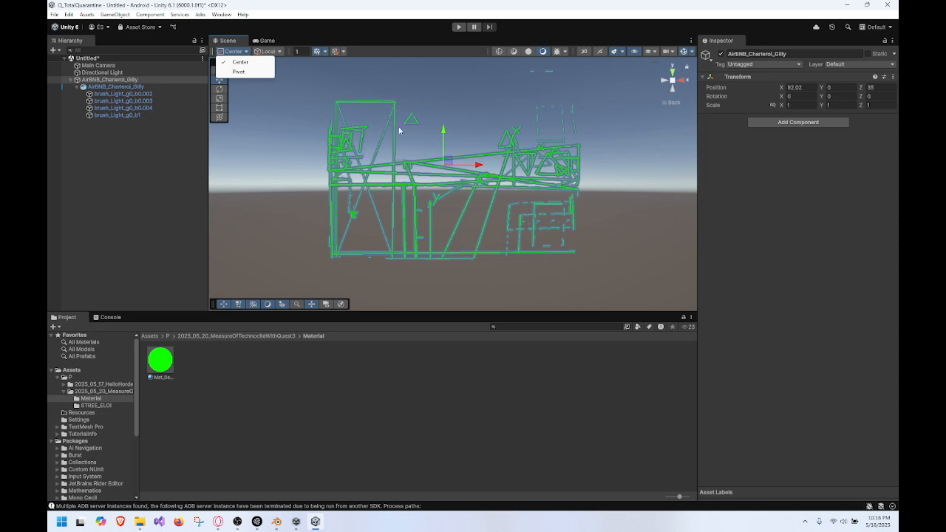
click(238, 71)
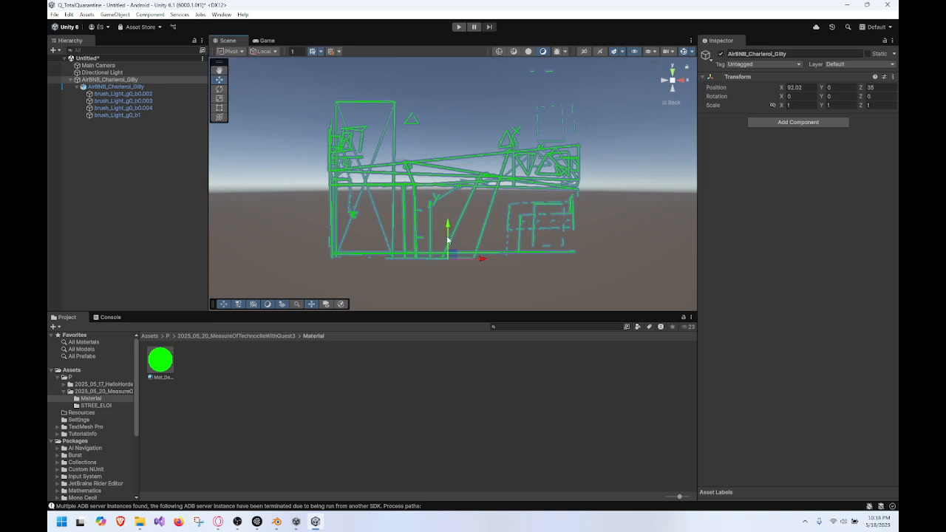
Step: Compare the Global and Local handle orientations from an angled view, keep Global and activate the Rotate tool
click(275, 51)
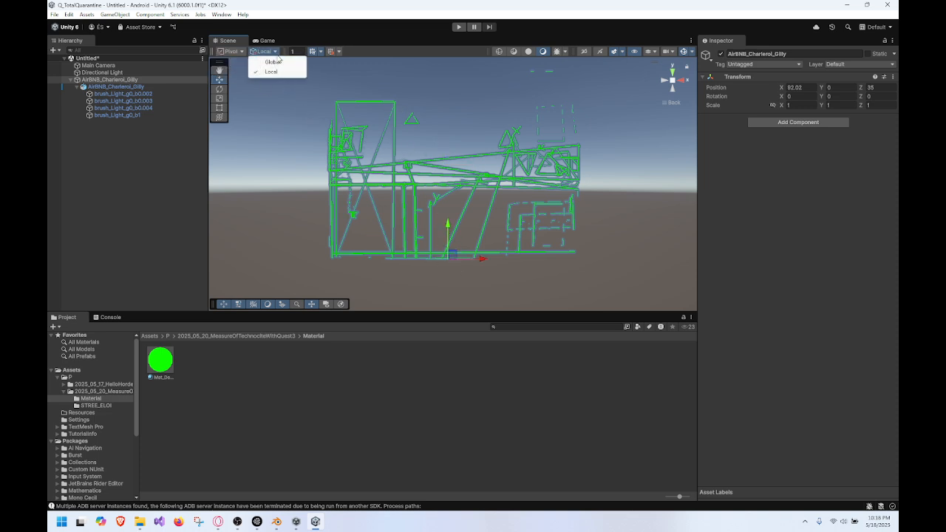
click(277, 61)
click(275, 52)
click(277, 71)
alt+drag(492, 206, 431, 246)
click(275, 52)
click(276, 62)
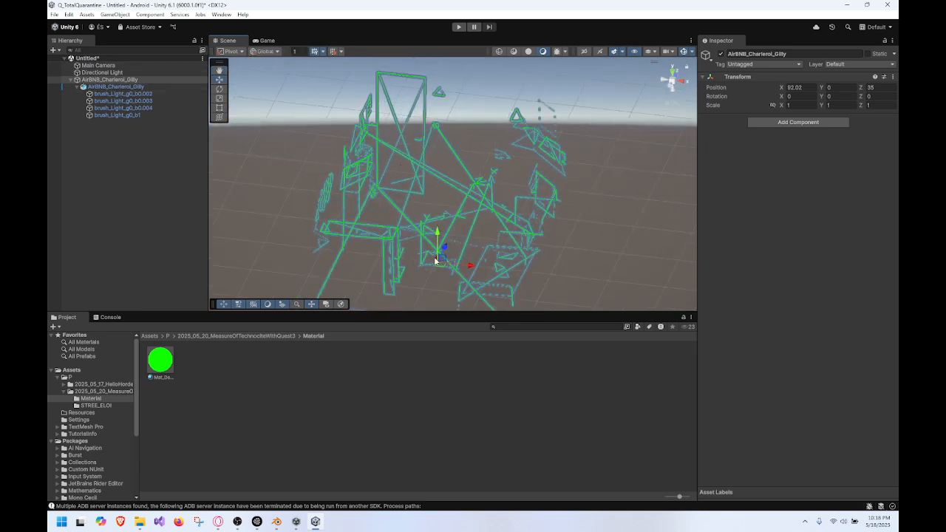
click(221, 89)
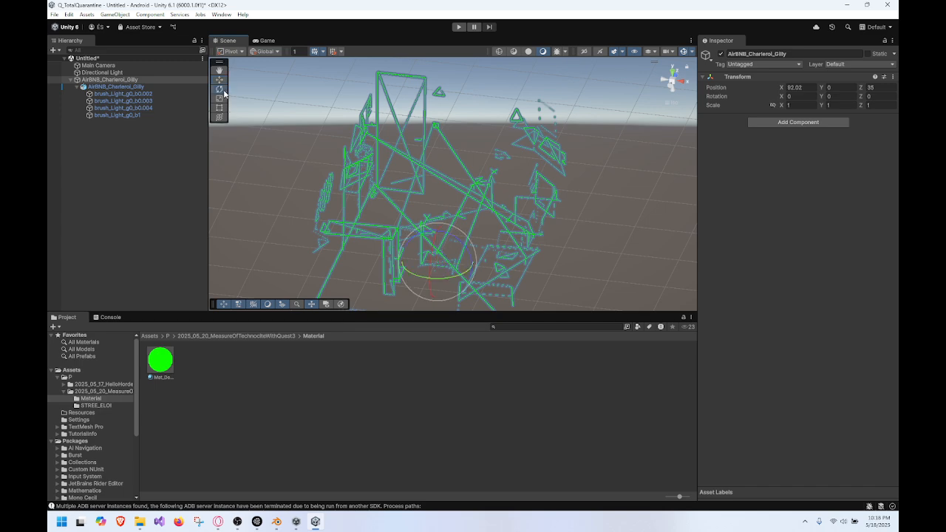
click(266, 51)
click(281, 110)
click(280, 112)
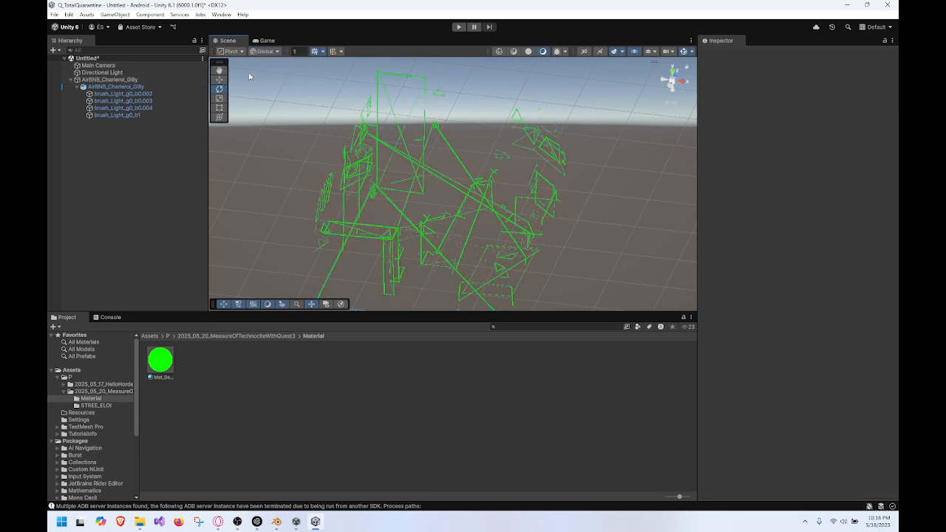
Step: Create a Prefab folder inside the author's asset folder and save the parent AirBNB_Charleroi_Gilly object in it as a prefab
click(141, 80)
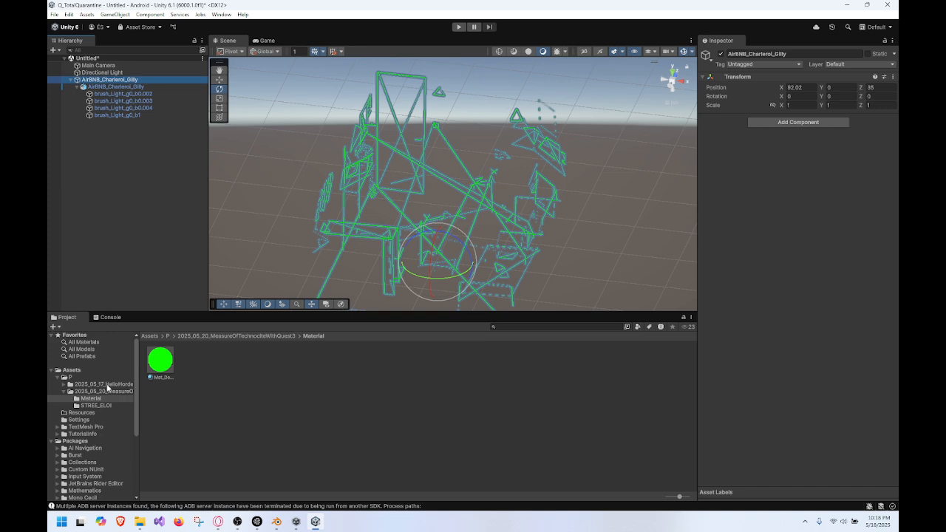
click(105, 406)
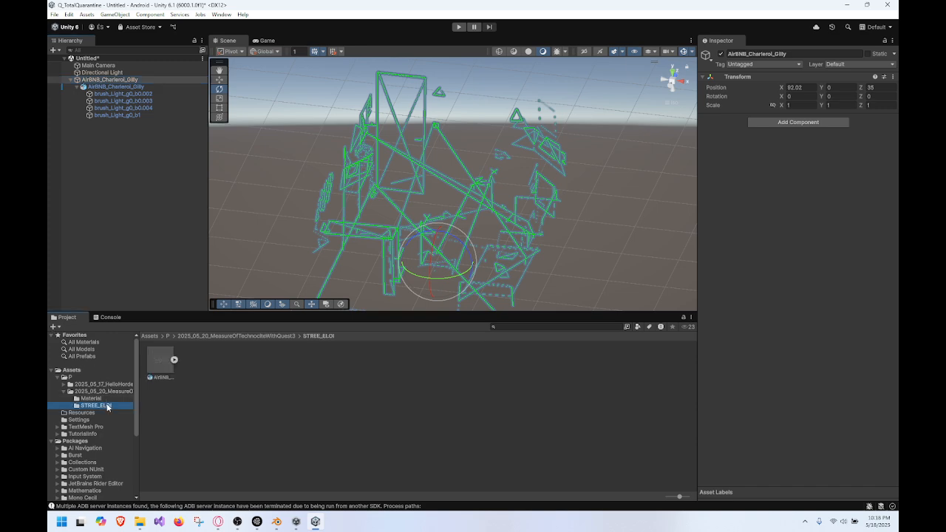
right_click(220, 399)
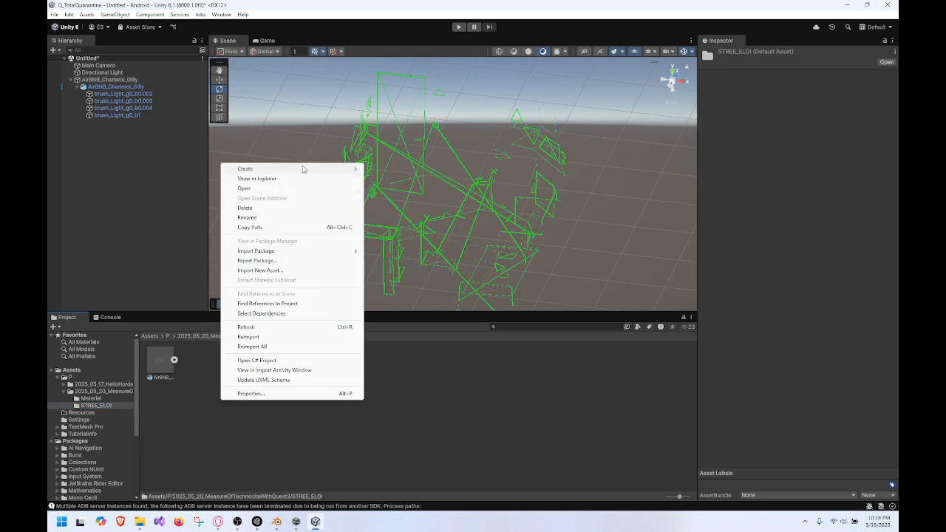
mouse_move(308, 169)
click(396, 169)
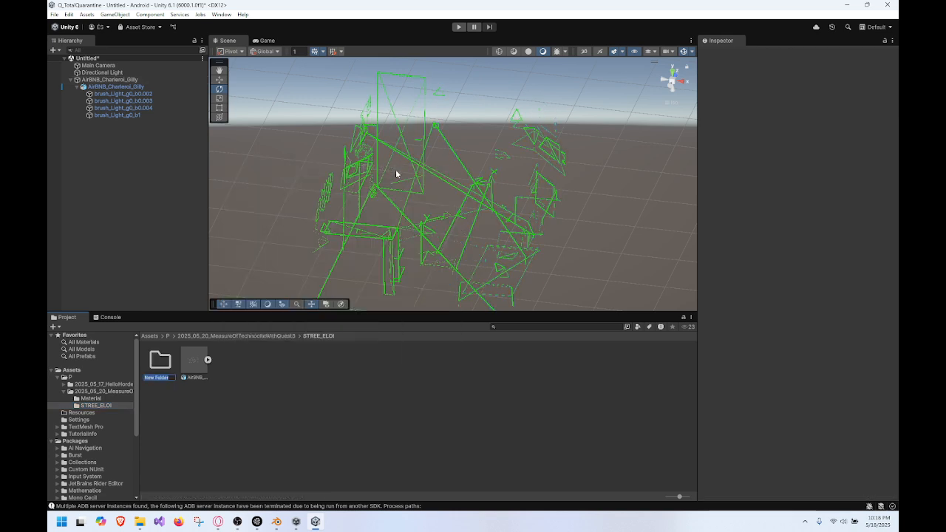
text(Projab)
key(Return)
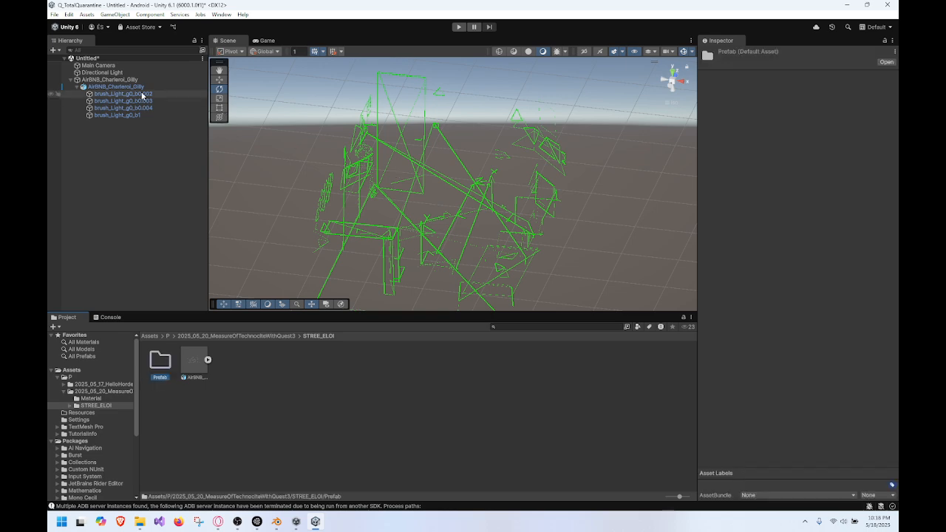
drag(163, 363, 164, 364)
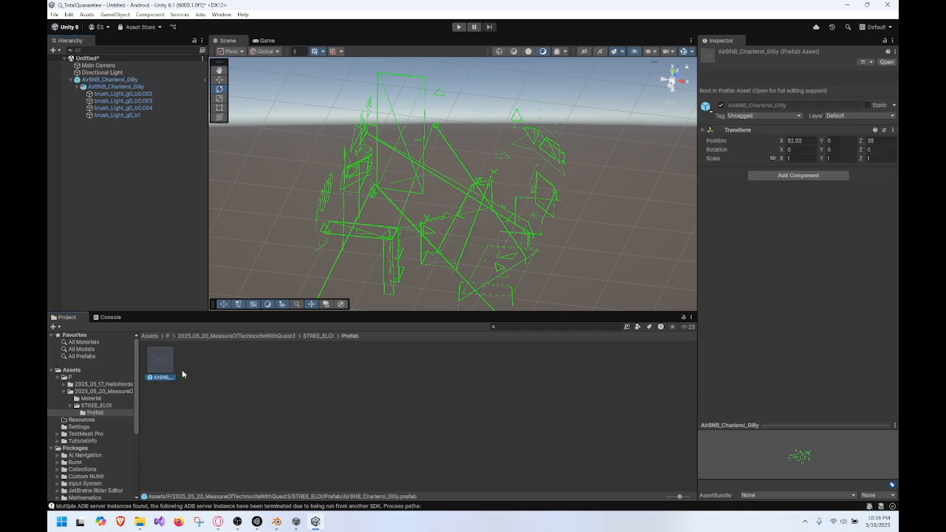
Step: Move the Material folder into the author's asset folder, widen the project folder tree and check the reorganized folders
click(91, 398)
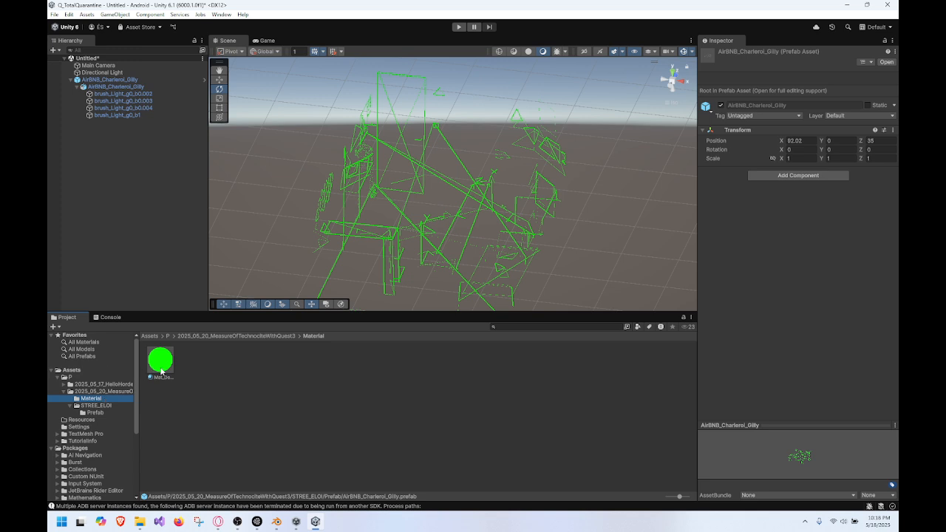
drag(104, 398, 112, 406)
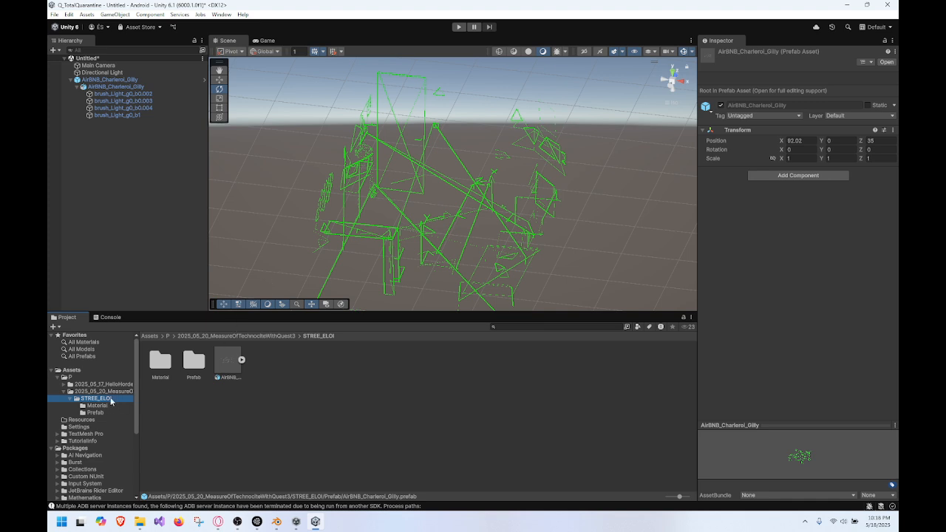
click(107, 391)
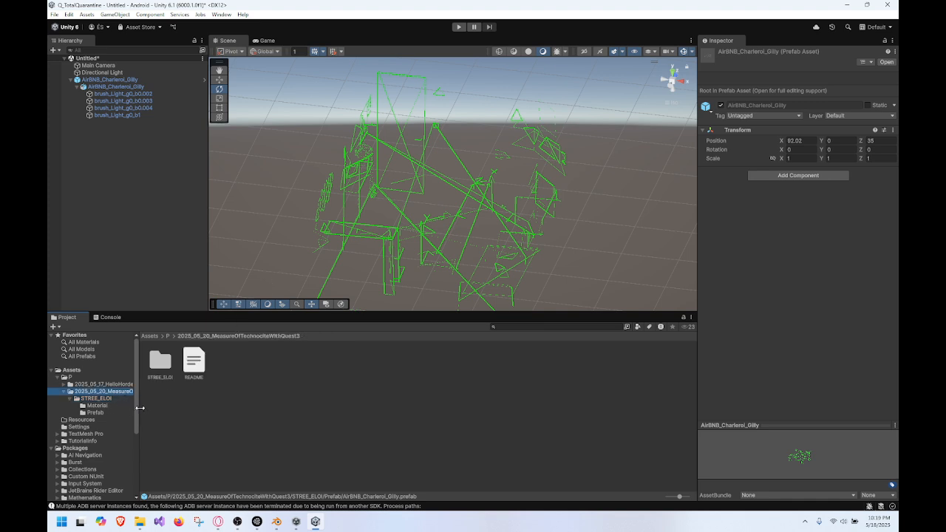
drag(140, 408, 191, 409)
click(105, 398)
click(105, 406)
click(106, 413)
Step: Inspect the AirBNB_Charleroi_Gilly prefab instance in the scene from several angles
scroll(465, 190, down, 2)
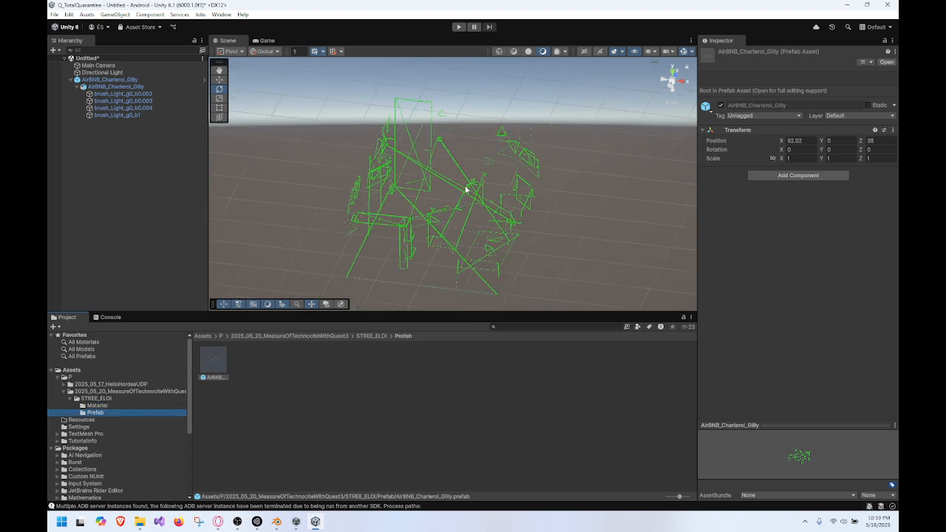
alt+drag(513, 200, 429, 214)
click(427, 214)
alt+drag(528, 211, 597, 213)
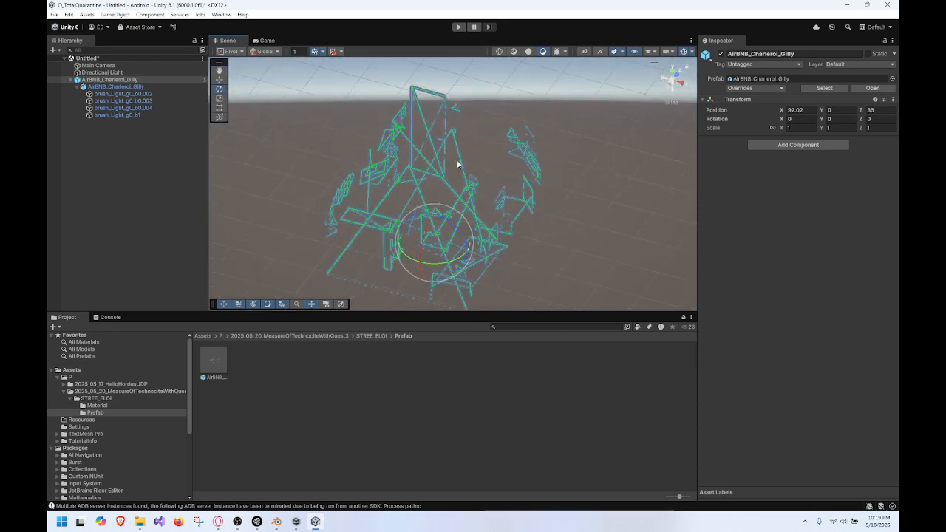
alt+drag(452, 206, 493, 198)
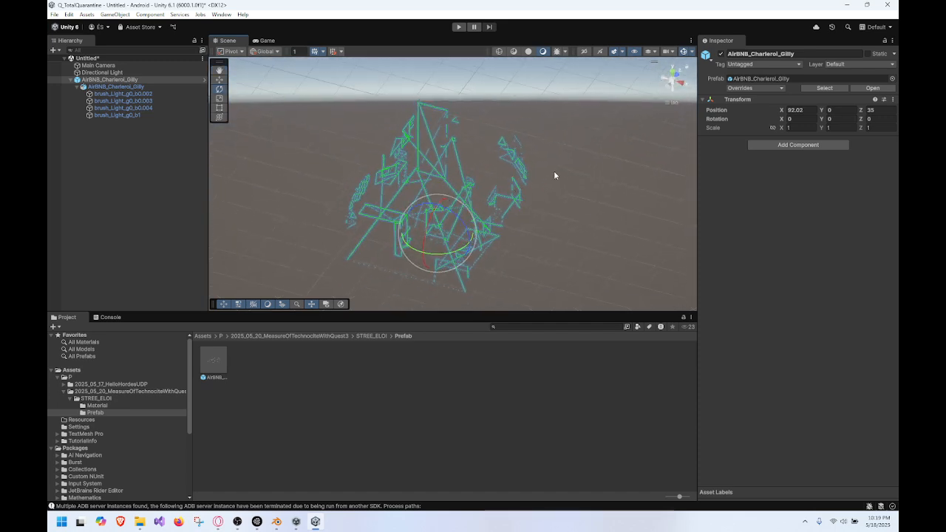
alt+drag(567, 182, 555, 158)
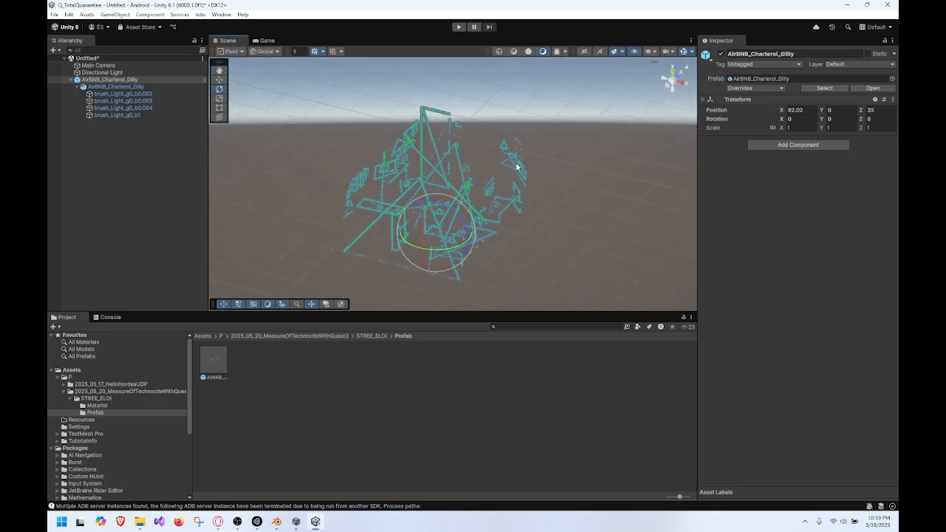
Step: Copy the package file from 2025_05_17_HelloHordesUDP into the 2025_05_20_MeasureOfTechnociteWithQuest3 folder
click(124, 399)
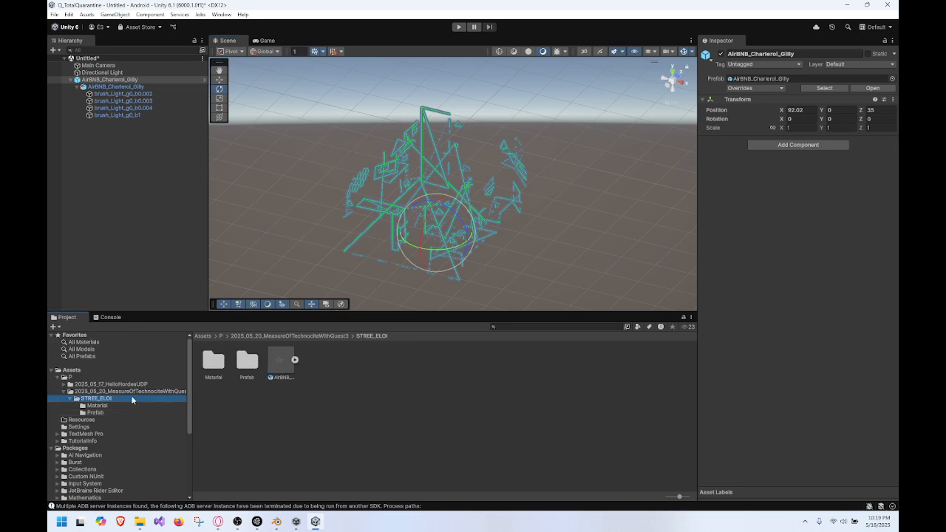
click(135, 391)
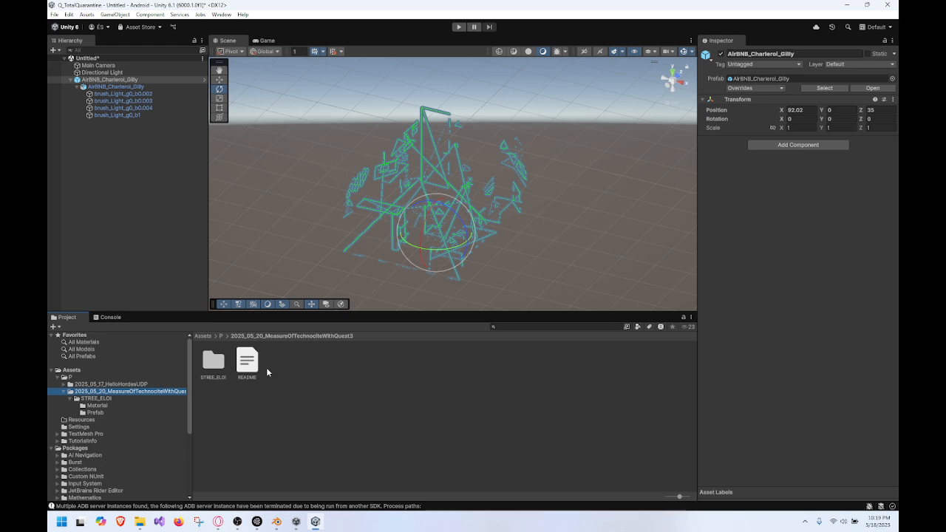
click(118, 385)
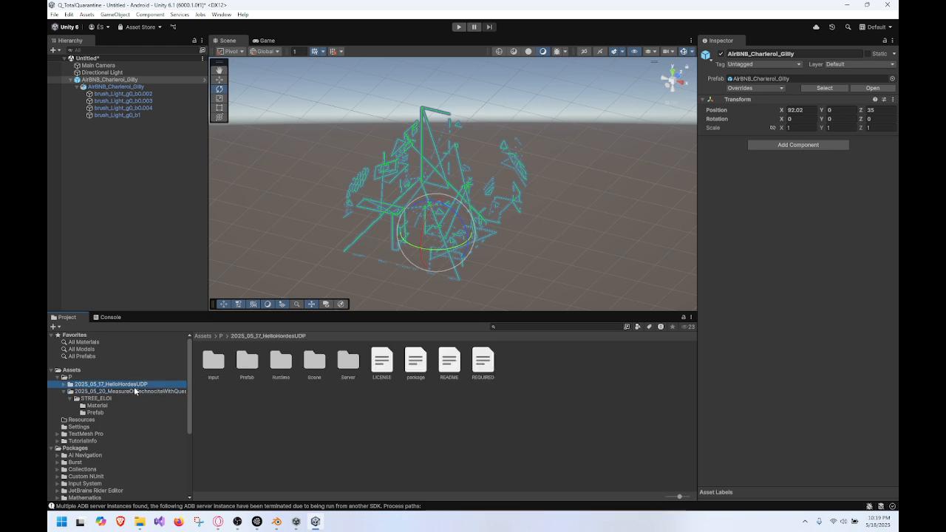
click(416, 365)
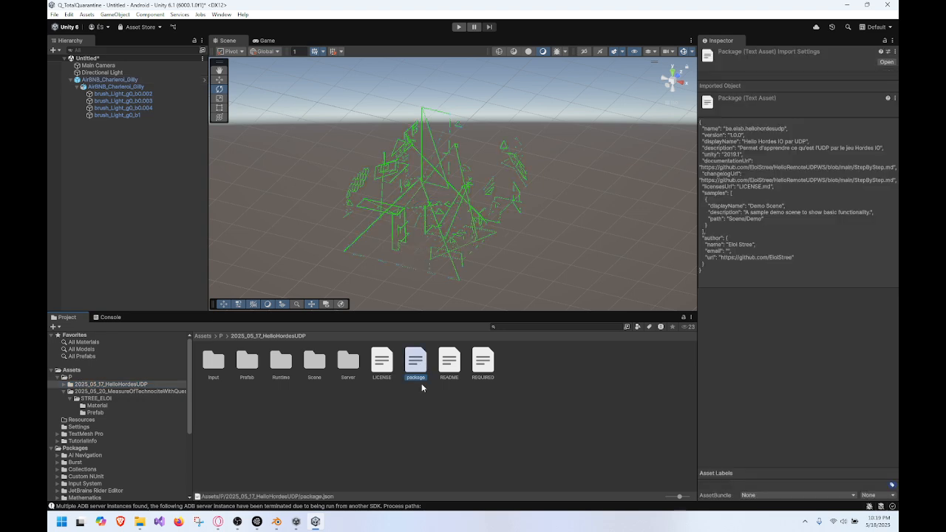
click(119, 390)
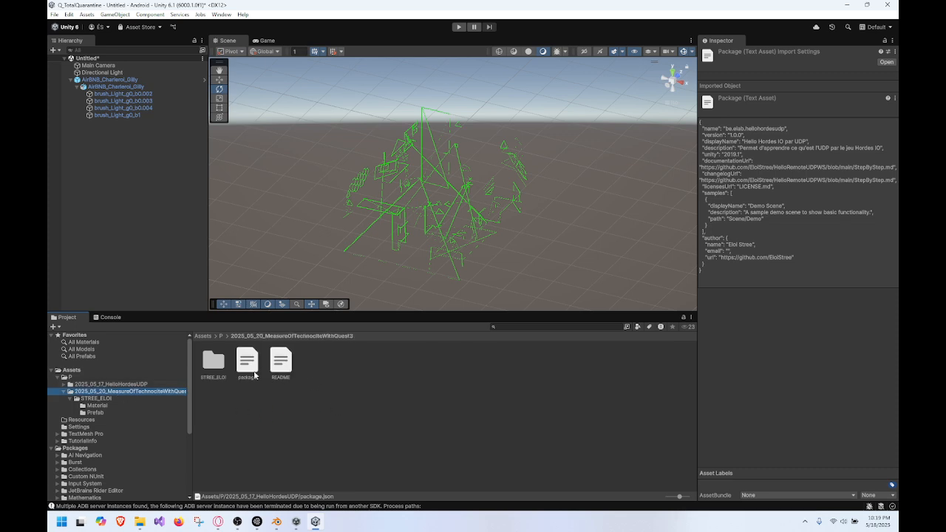
Step: Open the package file of the 2025_05_20_MeasureOfTechnociteWithQuest3 folder and replace elab with technocite in the package name
click(252, 370)
double_click(253, 371)
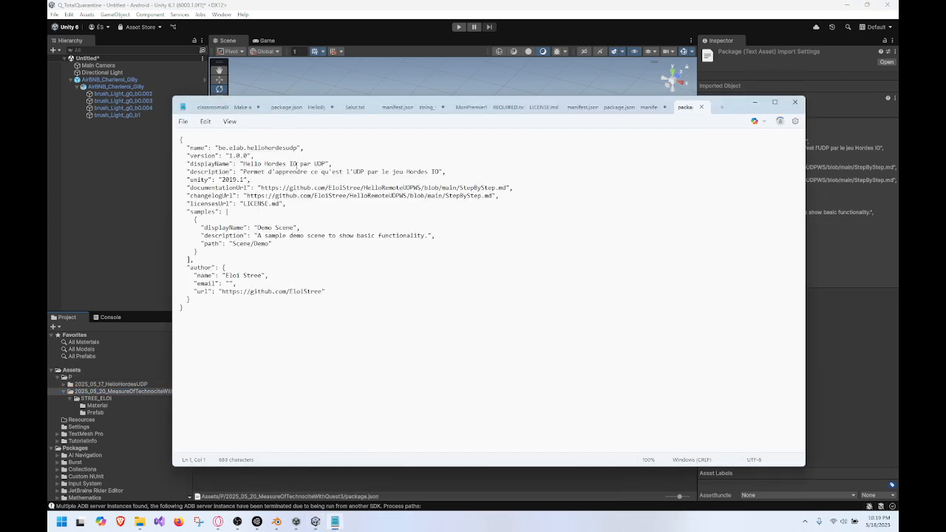
drag(218, 148, 309, 150)
double_click(238, 148)
text(technocite)
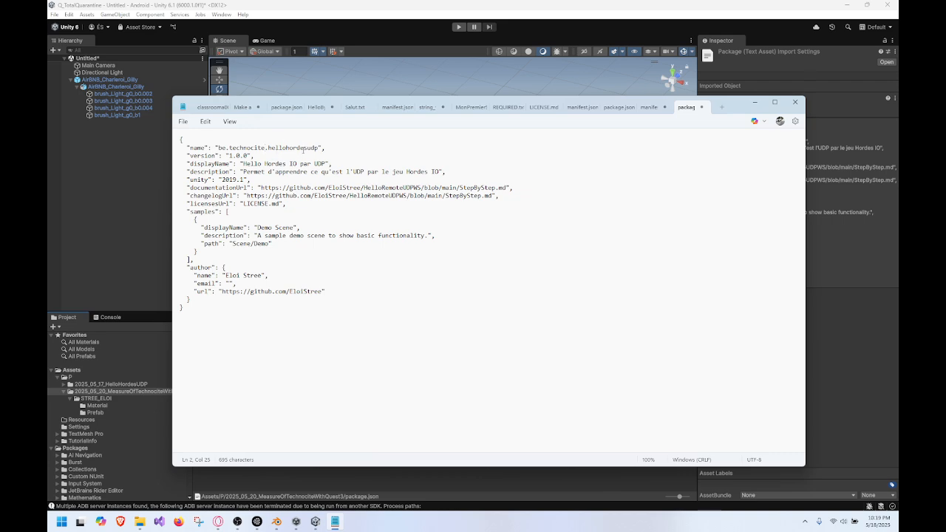
Step: Change the last part of the package name so it reads be.technocite.openbrushmeasure
double_click(303, 149)
text(scanbuilding)
double_click(295, 149)
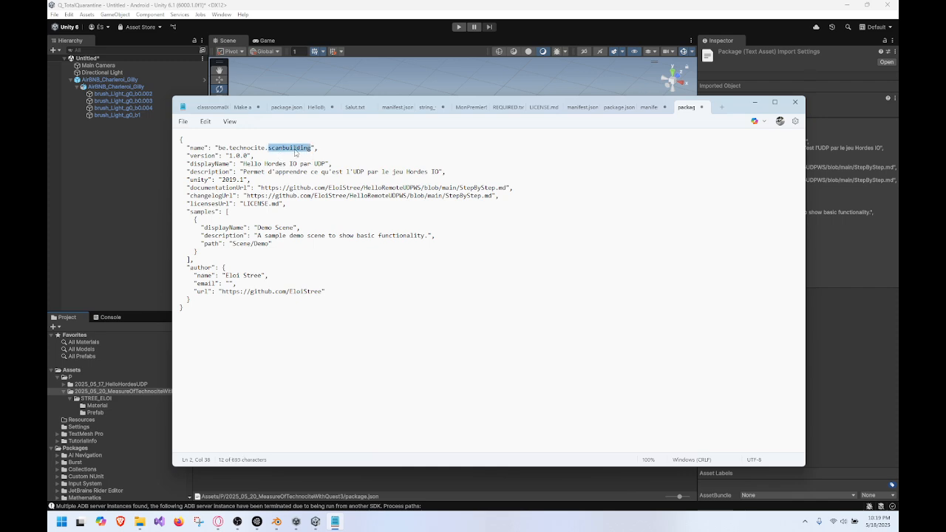
text(openbrushs)
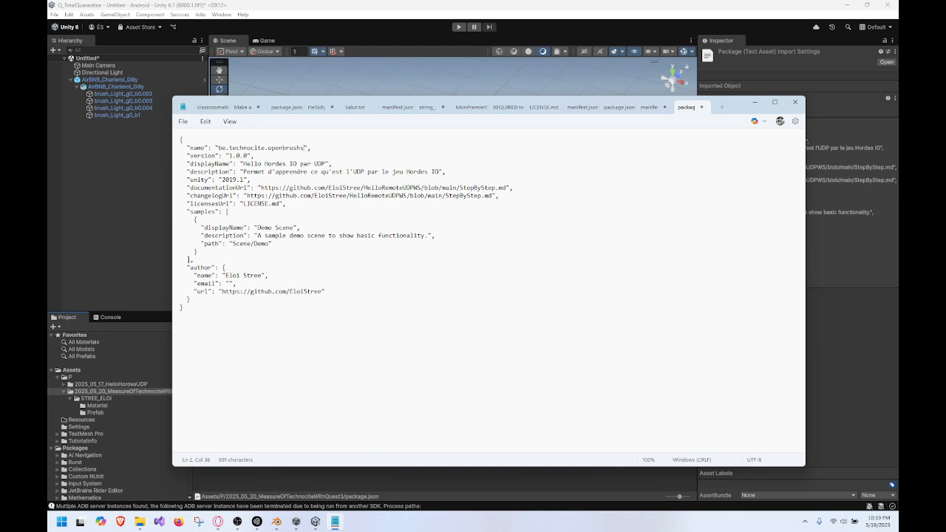
key(BackSpace)
key(BackSpace)
text(s)
key(BackSpace)
text(measure)
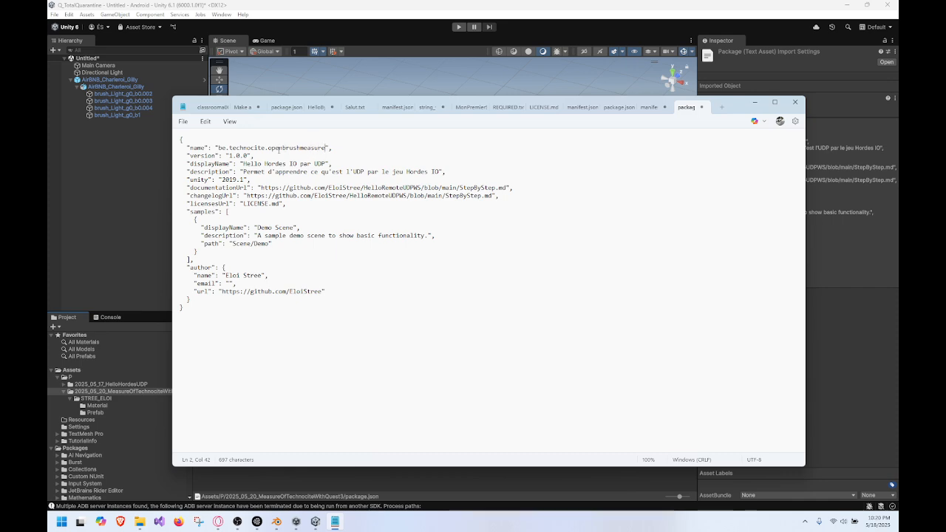
Step: Replace the package's display name with "Measure of the Technocite building"
drag(246, 163, 326, 163)
key(BackSpace)
key(BackSpace)
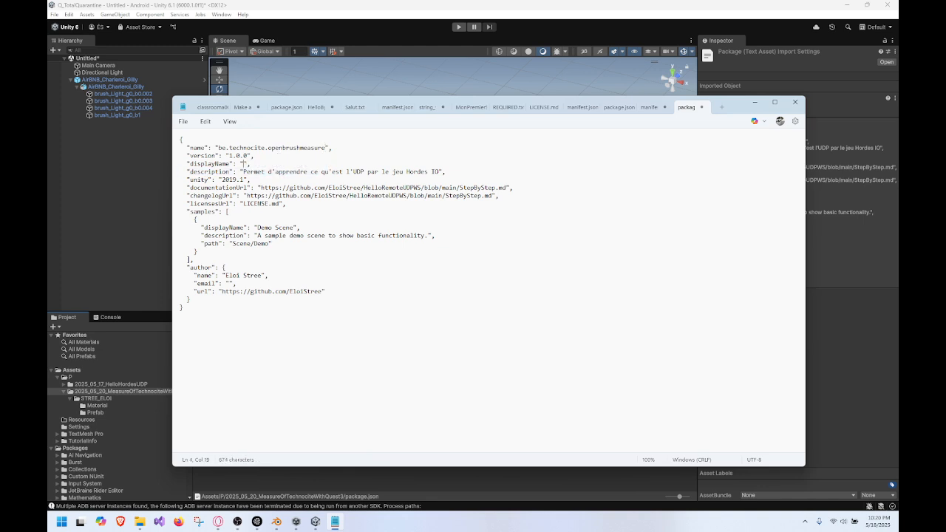
text(Measure of the Technocite BUilding)
Step: Replace the package description with "Measaure made in Open Brush of Technocite Mons and Charleroi"
drag(242, 171, 440, 171)
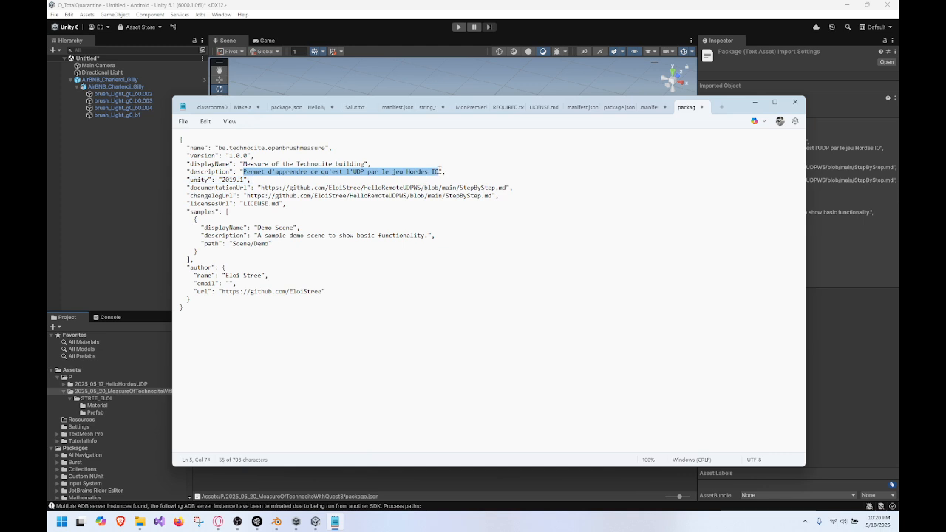
text(Meaus)
text(saure o)
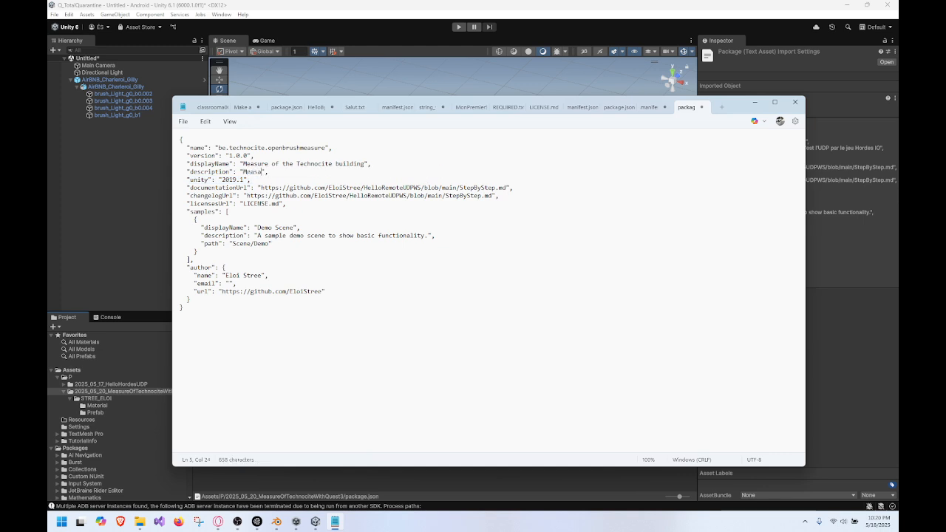
text(f)
key(BackSpace)
key(BackSpace)
key(BackSpace)
text(mak)
key(BackSpace)
text(de in open B)
key(BackSpace)
key(BackSpace)
key(BackSpace)
key(BackSpace)
text(Open Brush of te)
key(BackSpace)
key(BackSpace)
text(TE)
key(BackSpace)
text(eh)
text(hnociter)
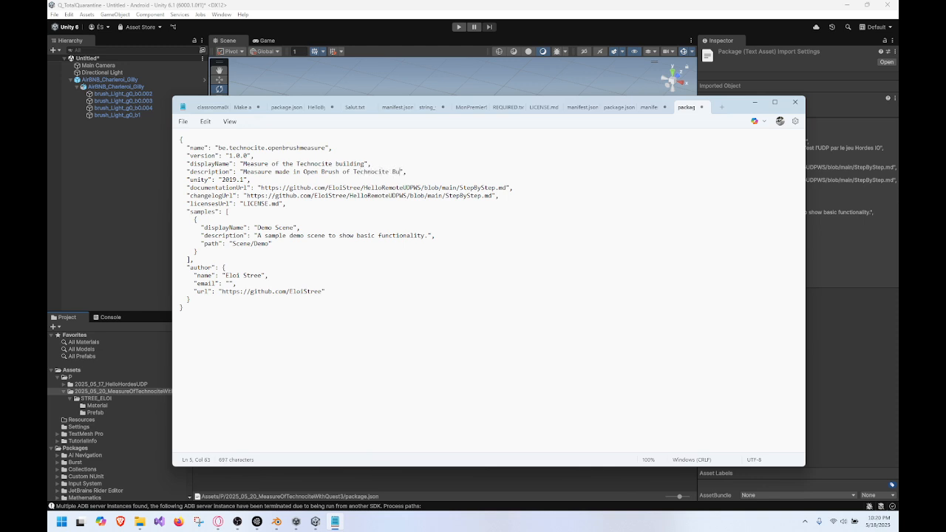
key(BackSpace)
key(BackSpace)
key(BackSpace)
key(BackSpace)
key(BackSpace)
text(Mons and CH)
text(arleroi)
Step: Delete the documentationUrl, changelogUrl and licensesUrl lines from the package file
drag(179, 188, 503, 196)
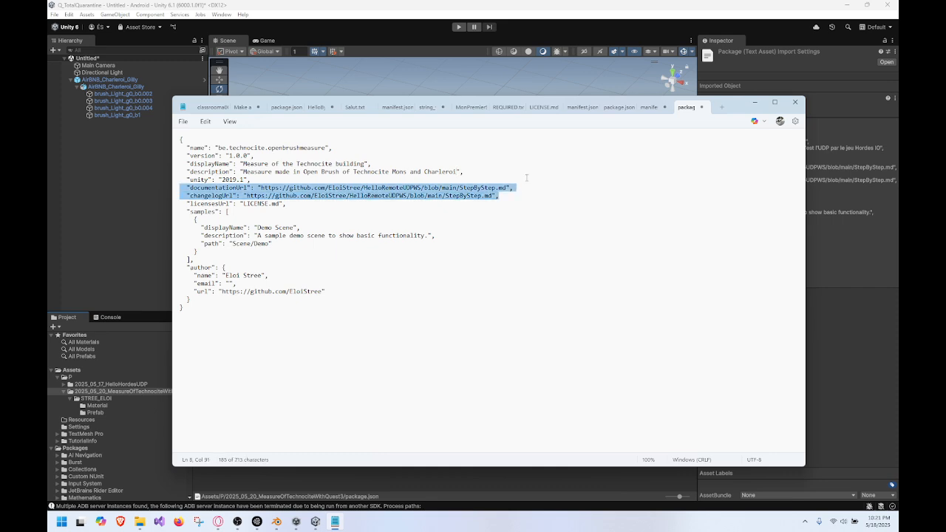
key(Delete)
key(BackSpace)
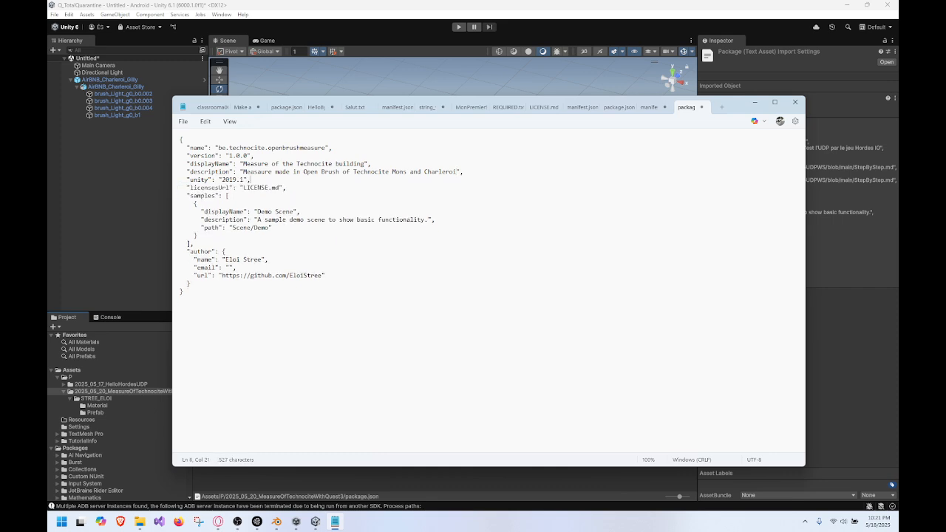
mouse_move(375, 190)
mouse_down()
mouse_move(383, 176)
mouse_move(369, 179)
mouse_up()
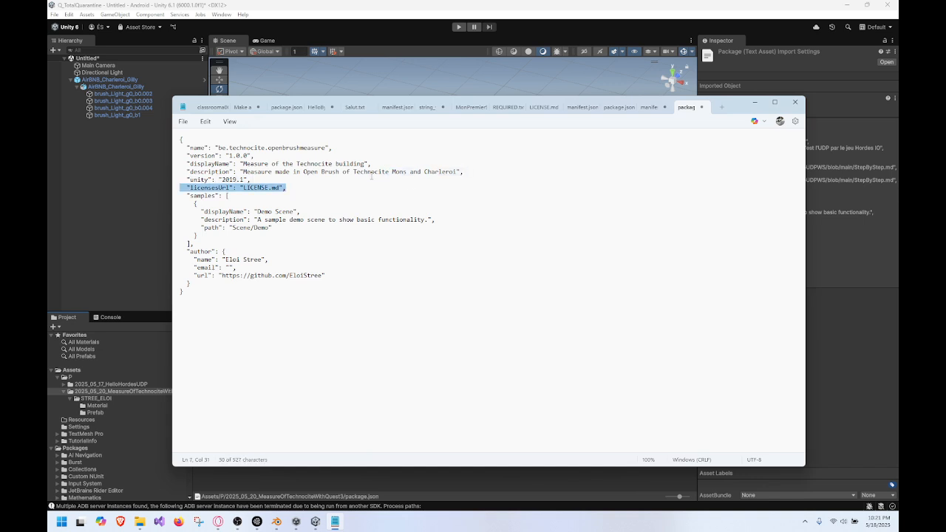
key(BackSpace)
key(BackSpace)
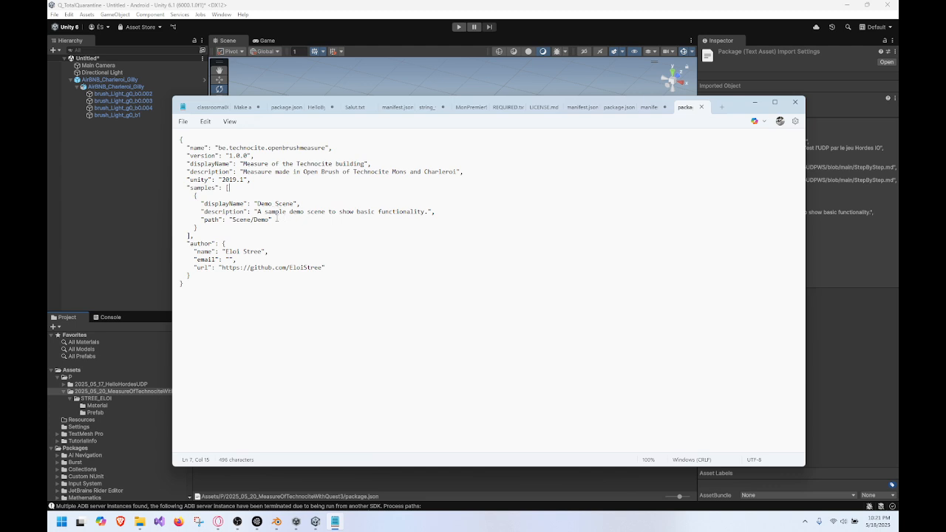
Step: Replace the author name with Technocite and save the package file
drag(229, 203, 225, 251)
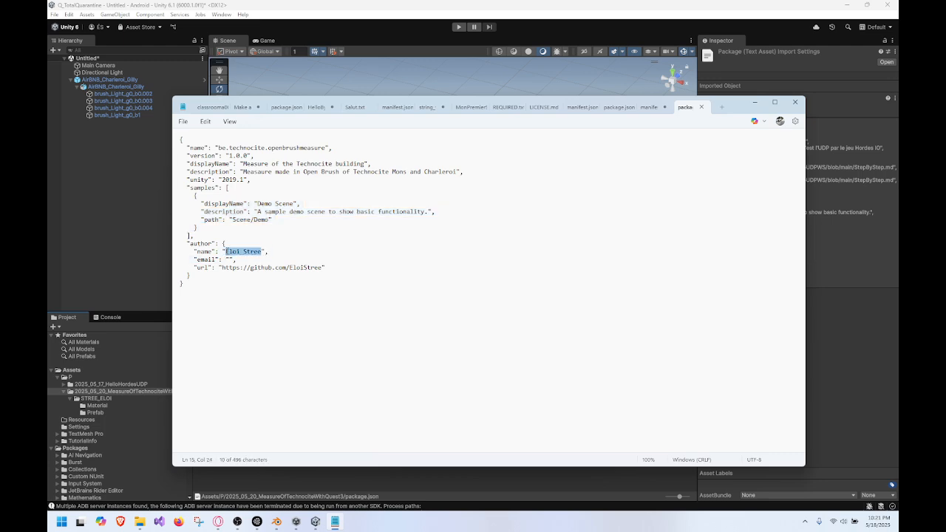
text(Technoct)
key(BackSpace)
text(ite)
key(ctrl+s)
Step: Clear the author's URL value, leaving the quotes empty
drag(323, 266, 221, 266)
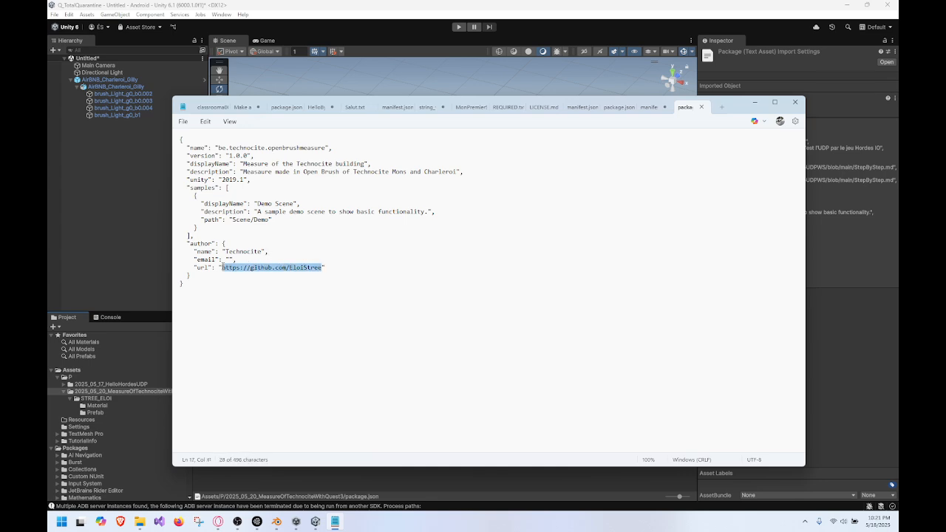
key(BackSpace)
click(323, 248)
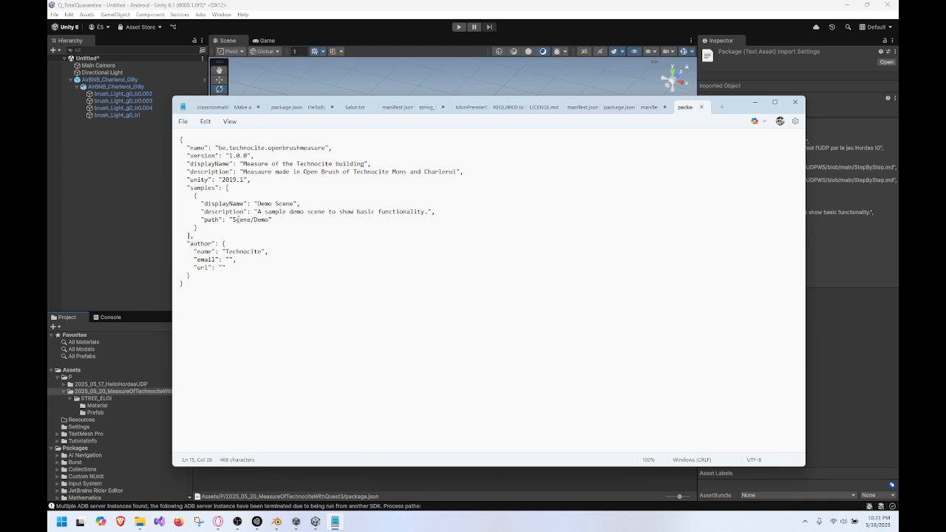
drag(237, 219, 271, 228)
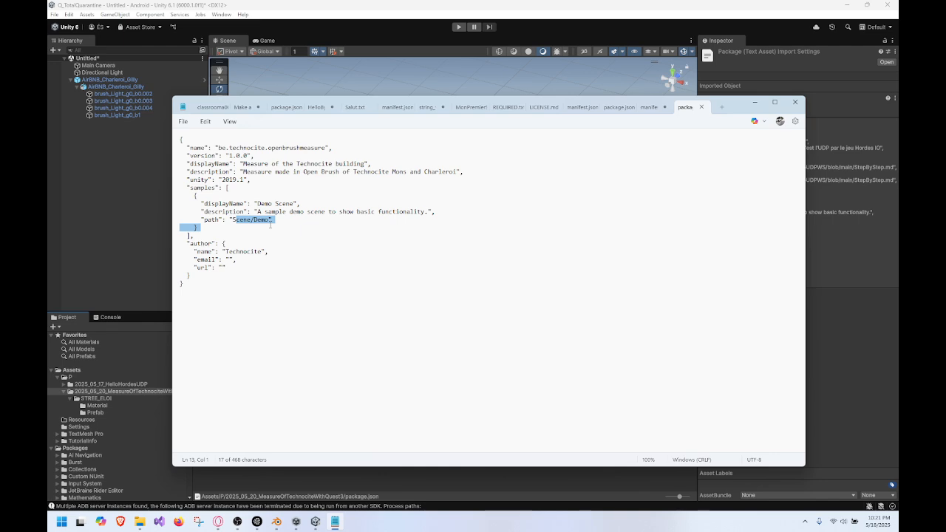
click(281, 227)
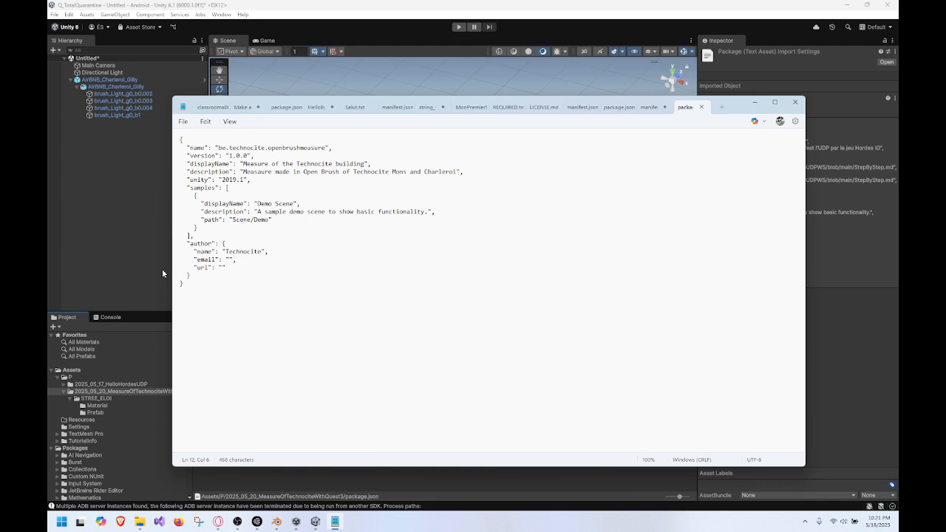
Step: Switch back to Unity and create a folder named Scene inside the 2025_05_20_MeasureOfTechnociteWithQuest3 folder
click(129, 391)
right_click(130, 391)
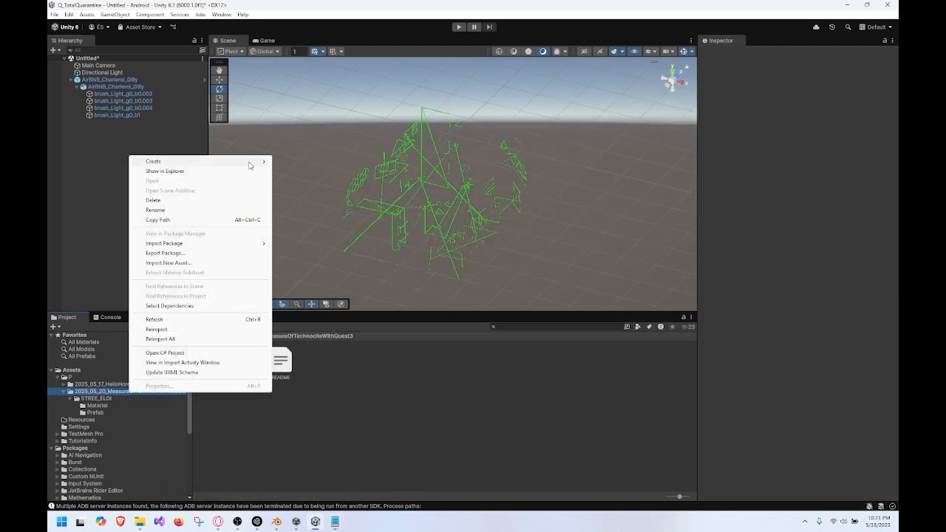
mouse_move(250, 162)
click(323, 162)
text(S)
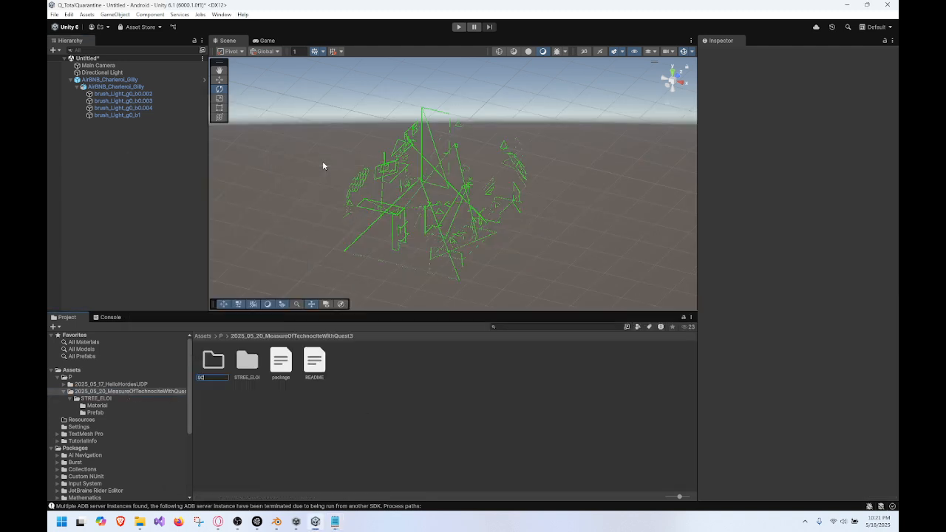
text(Cene)
key(BackSpace)
key(BackSpace)
text(ne)
key(Return)
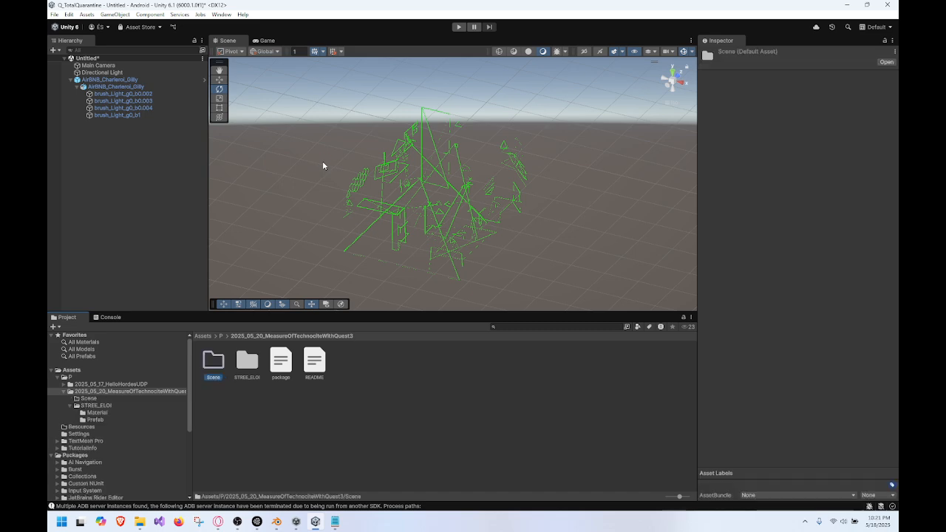
Step: Create a folder named Demo inside the Scene folder
double_click(224, 362)
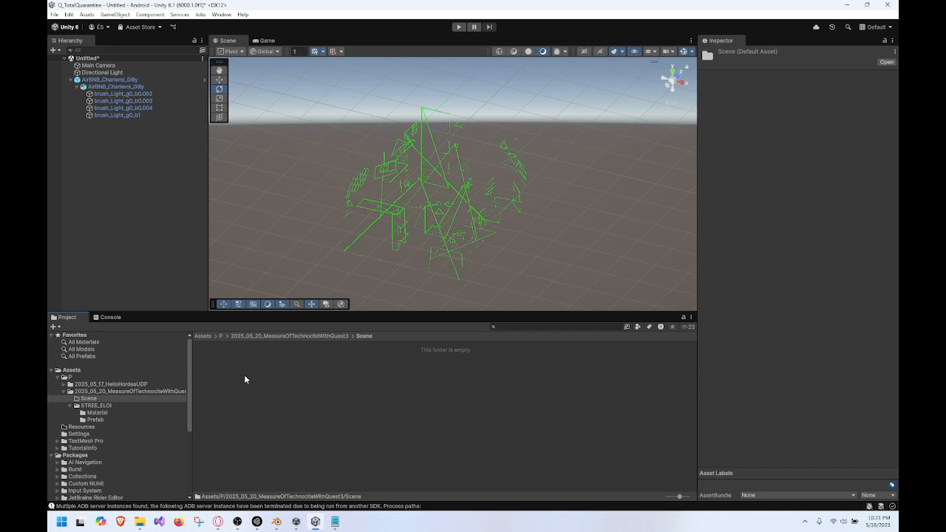
right_click(244, 375)
mouse_move(380, 145)
click(415, 148)
text(Demo)
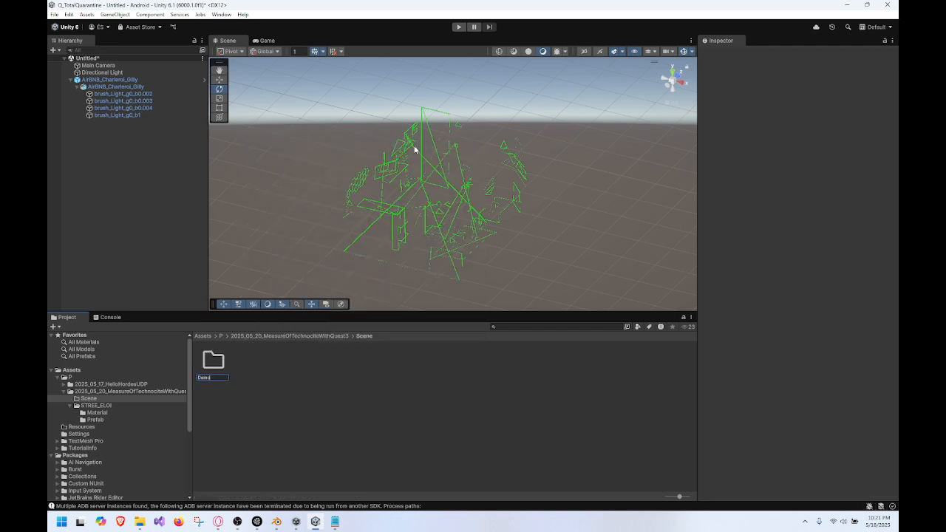
key(Return)
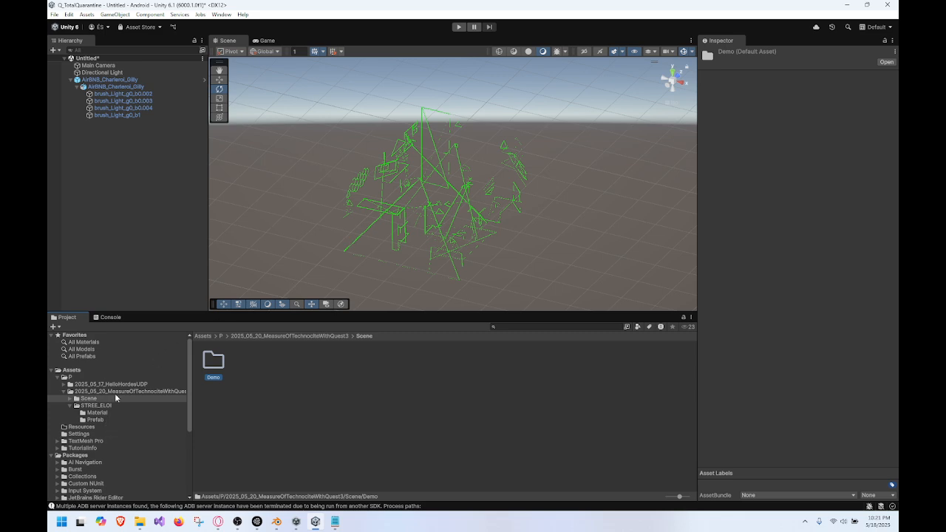
Step: Create a folder named Team directly inside the 2025_05_20_MeasureOfTechnociteWithQuest3 folder
click(116, 391)
right_click(116, 390)
mouse_move(244, 162)
click(289, 164)
text(Ti)
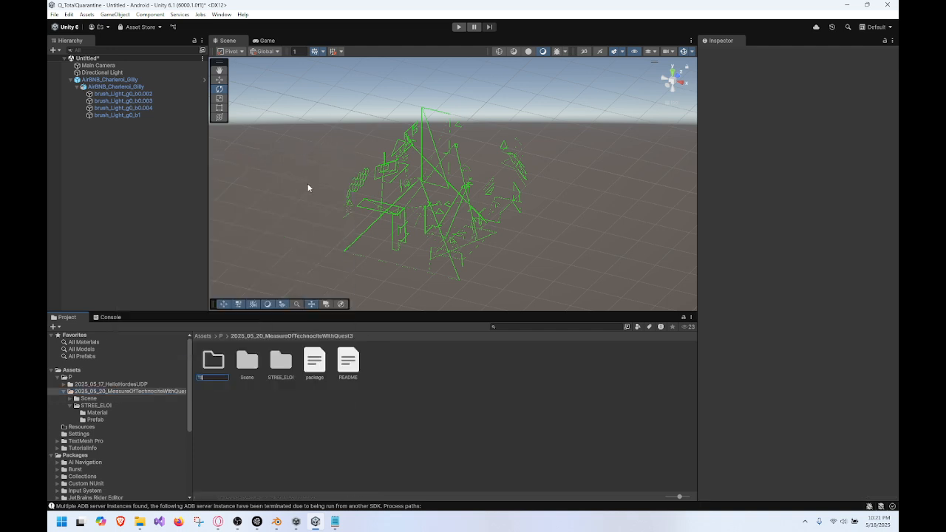
text(am)
key(Return)
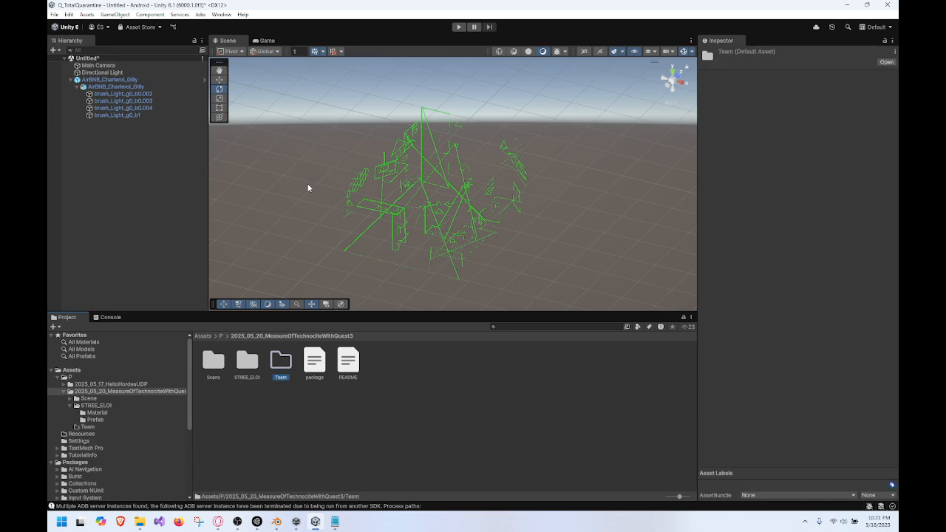
Step: Move the team member's folder holding Material and Prefab into the Team folder and collapse it
drag(98, 405, 102, 431)
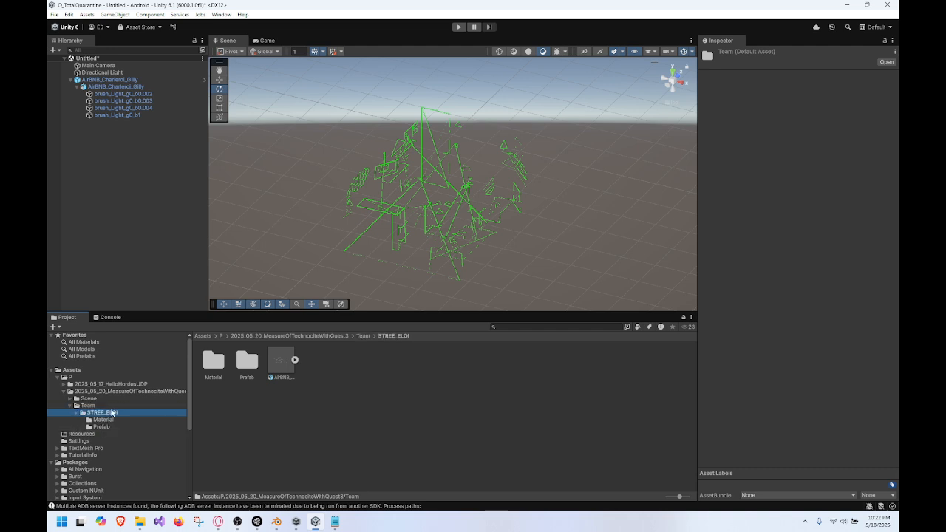
click(110, 408)
click(78, 412)
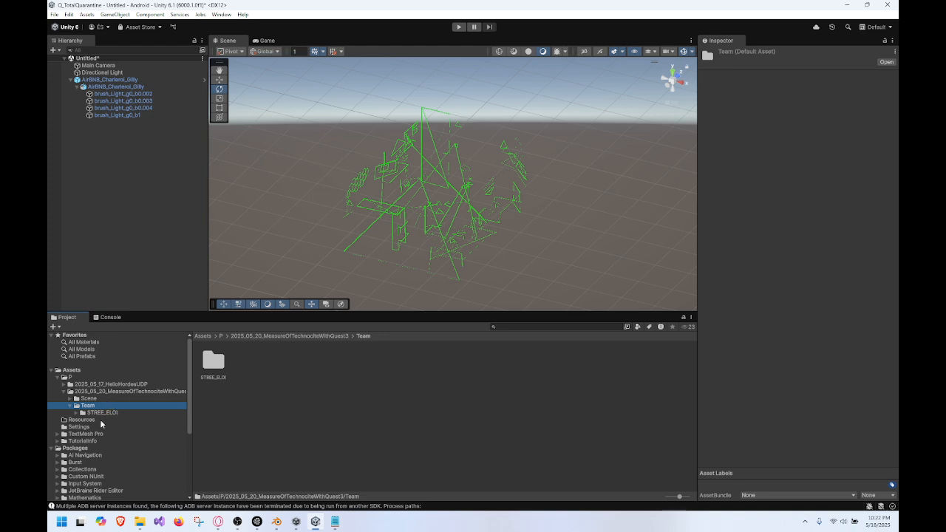
Step: Open the Demo folder inside the package's Scene folder
click(111, 392)
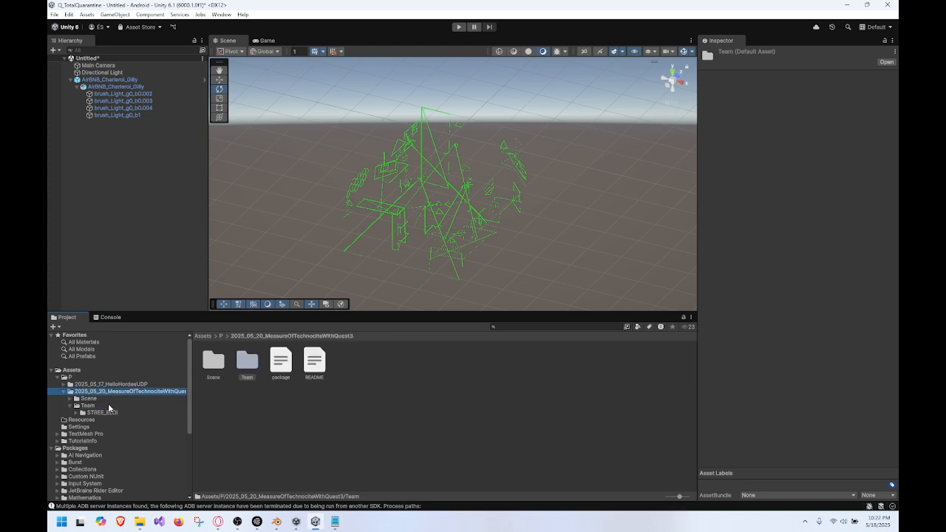
click(111, 398)
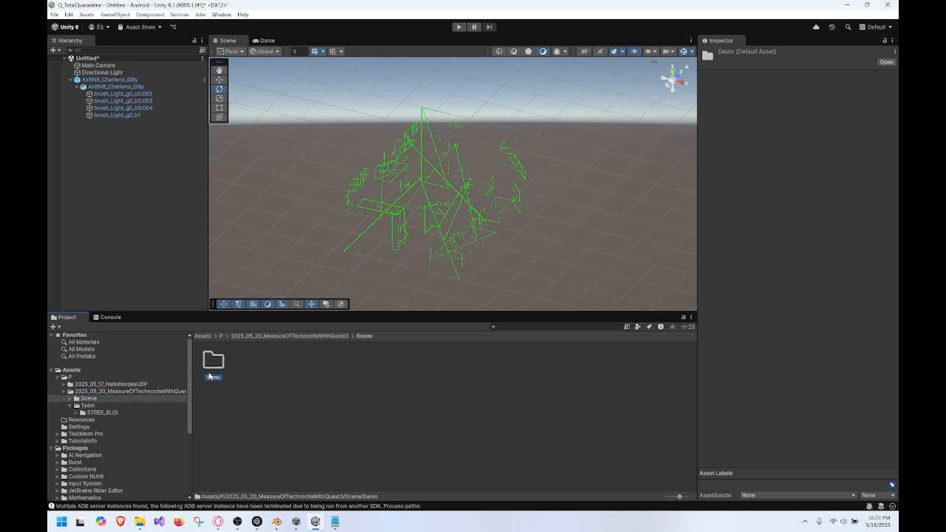
double_click(213, 362)
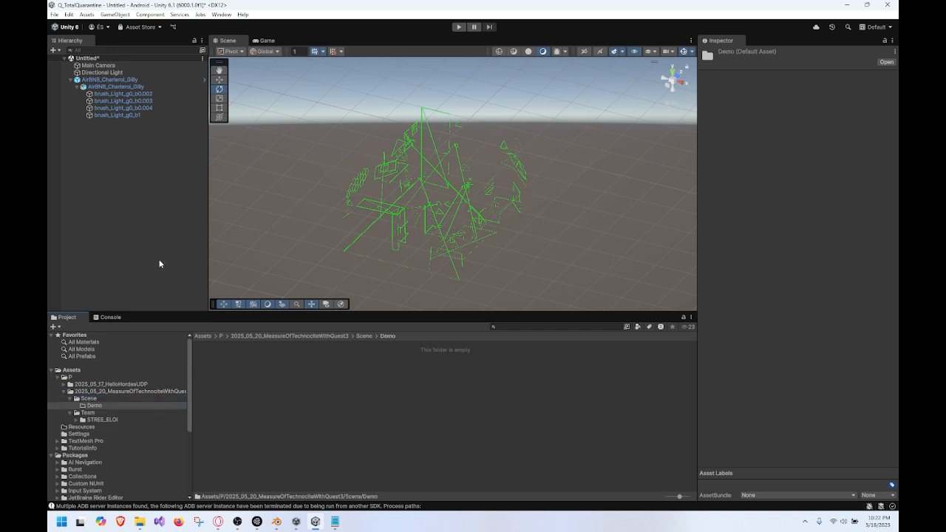
Step: Start saving the untitled scene and create a Scene folder in the team member's folder under 2025_05_20_MeasureOfTechnociteWithQuest3/Team
key(ctrl+s)
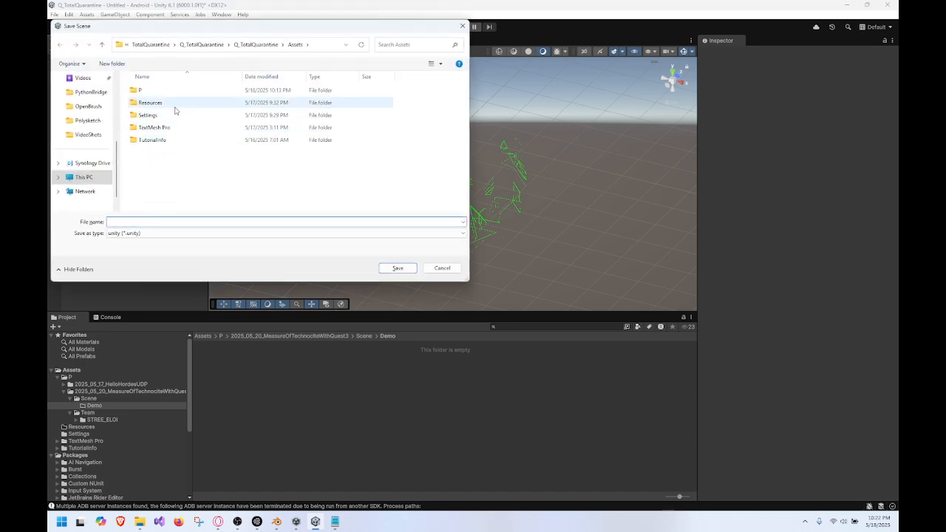
click(174, 92)
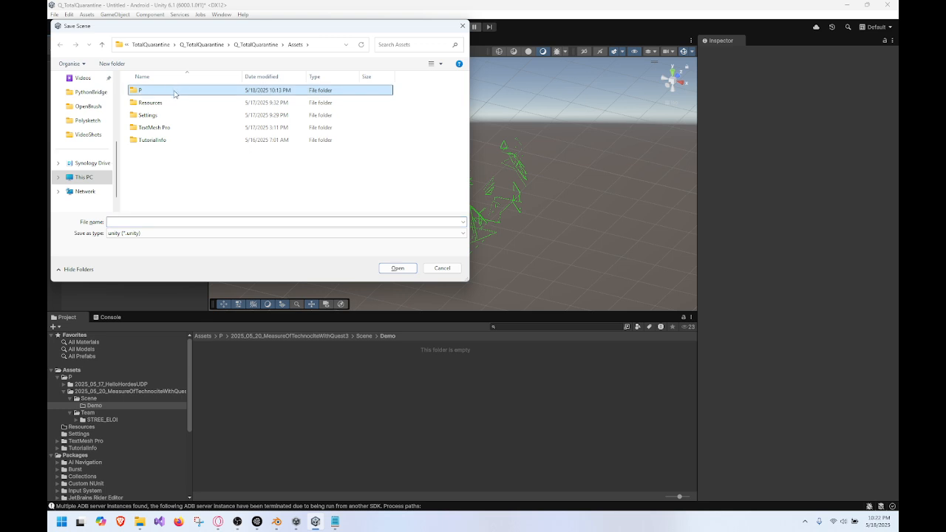
double_click(175, 91)
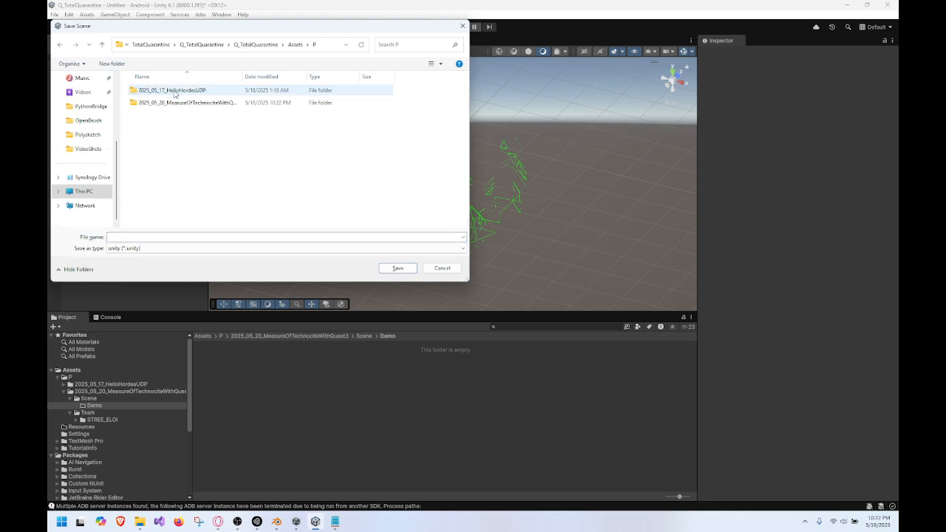
double_click(196, 107)
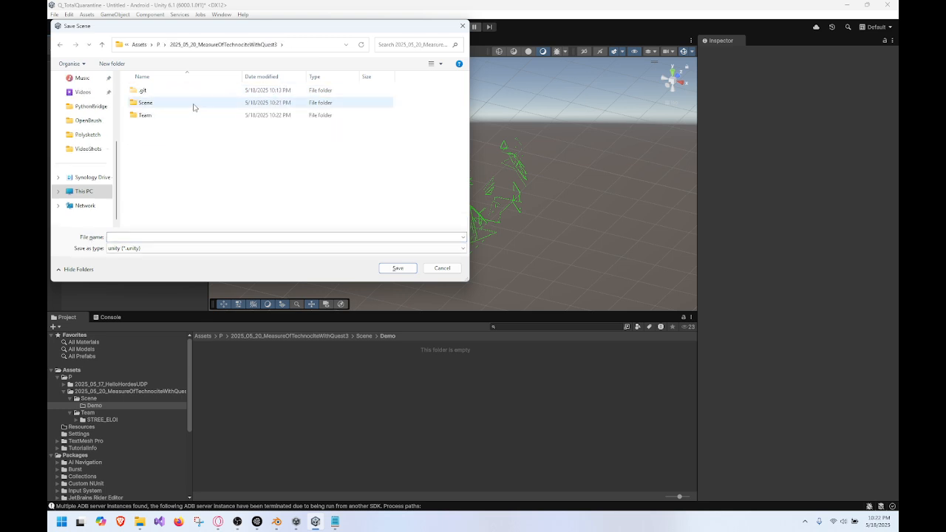
double_click(188, 115)
click(196, 92)
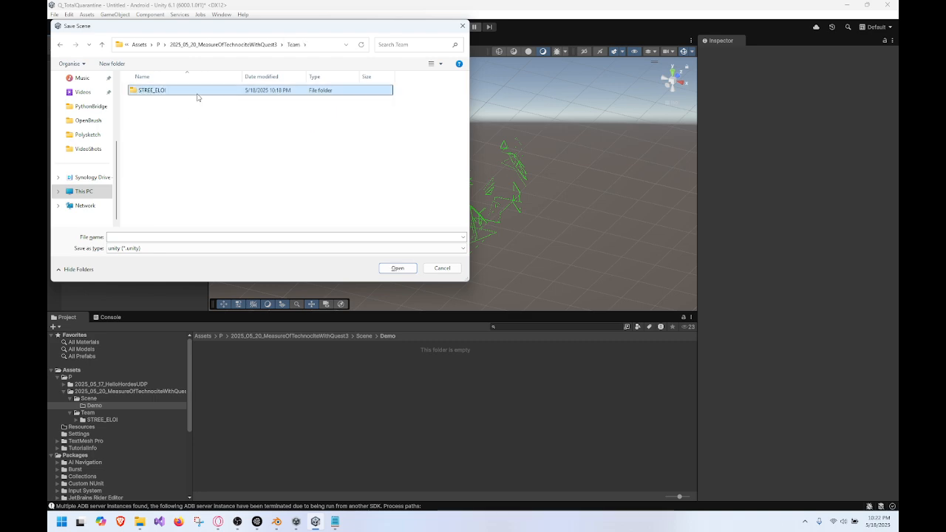
double_click(197, 93)
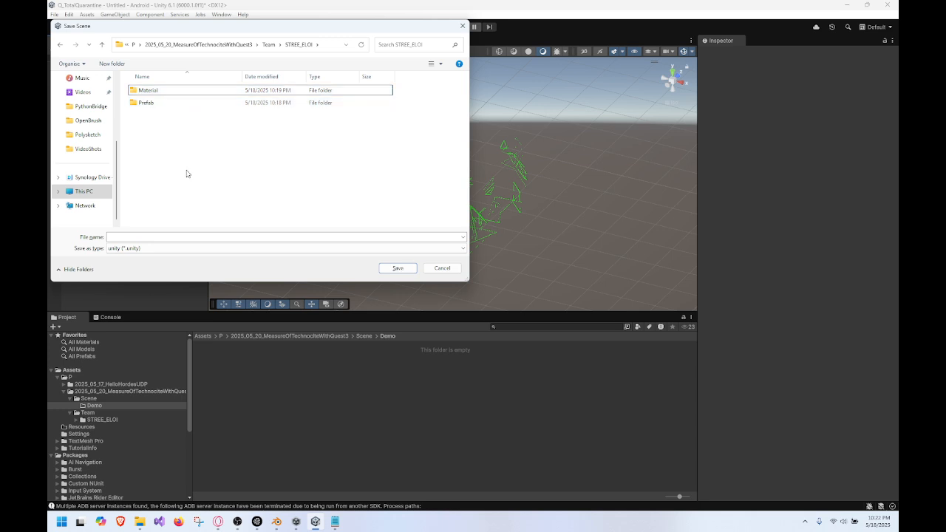
click(112, 64)
text(Scene)
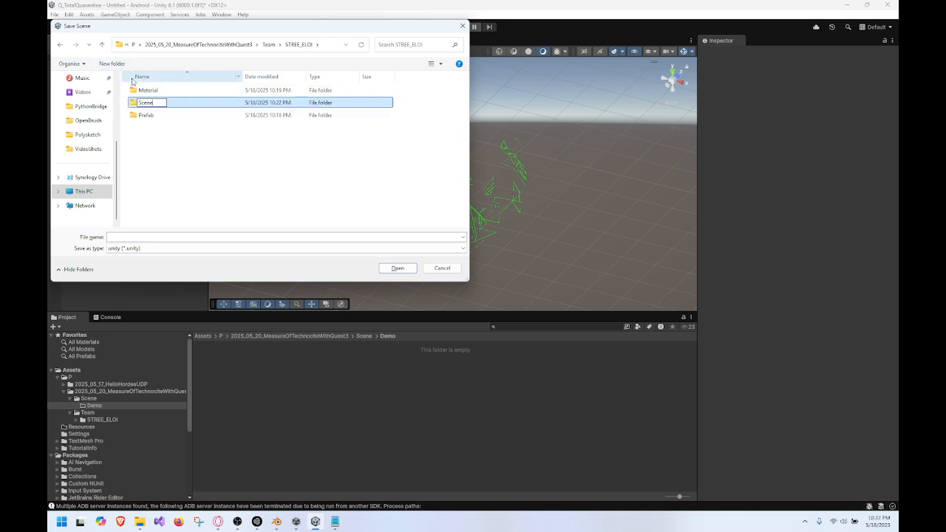
key(Return)
Step: Save the scene in the team member's new Scene folder, named Demo Scan followed by the member's first name
double_click(196, 116)
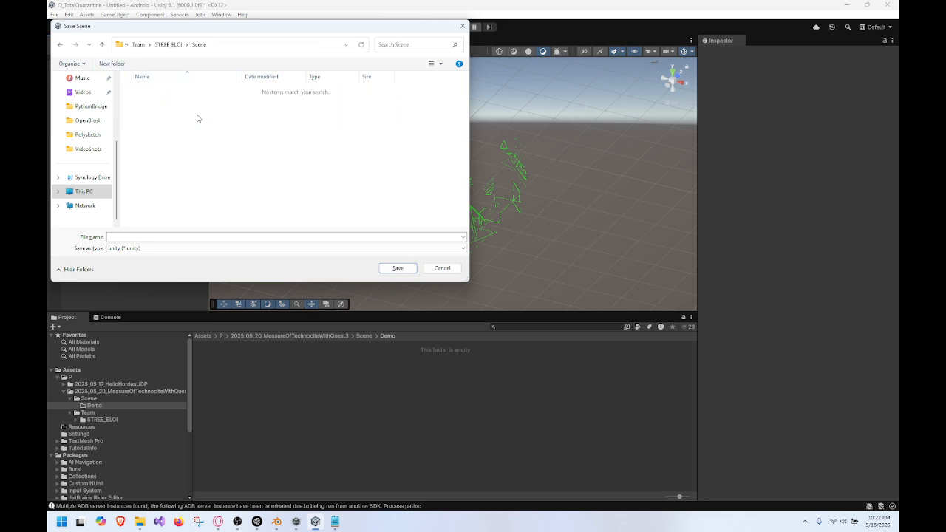
text(Demo Scan Eloi)
key(Return)
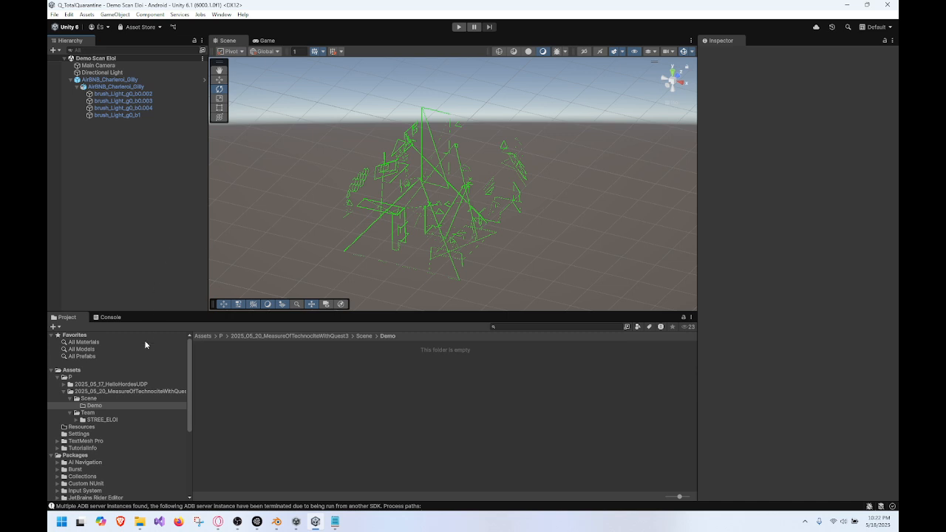
Step: Expand the team member's folder in the project and open its Scene folder to check the saved scene
click(99, 401)
click(115, 406)
click(77, 420)
click(100, 441)
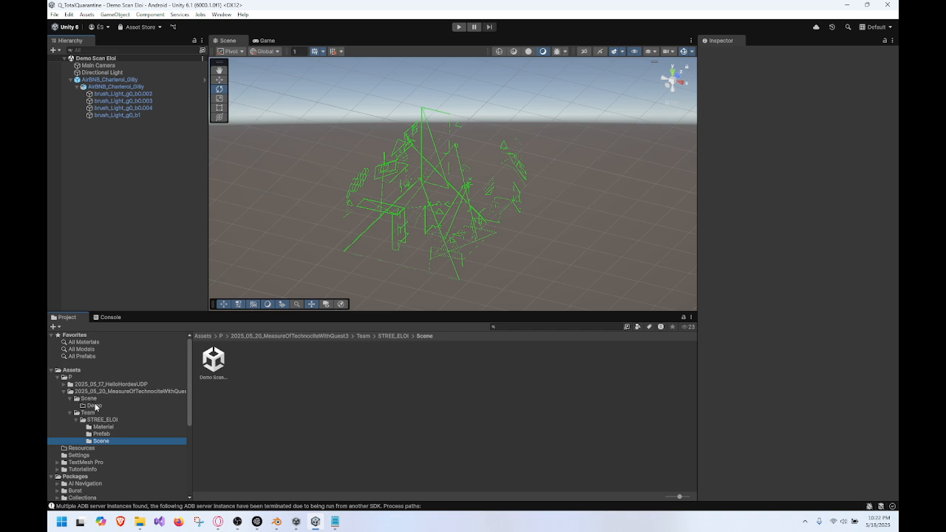
Step: Save a copy of the scene in the package's Scene/Demo folder as Demo Charleroi Building
click(148, 209)
key(ctrl+shift+s)
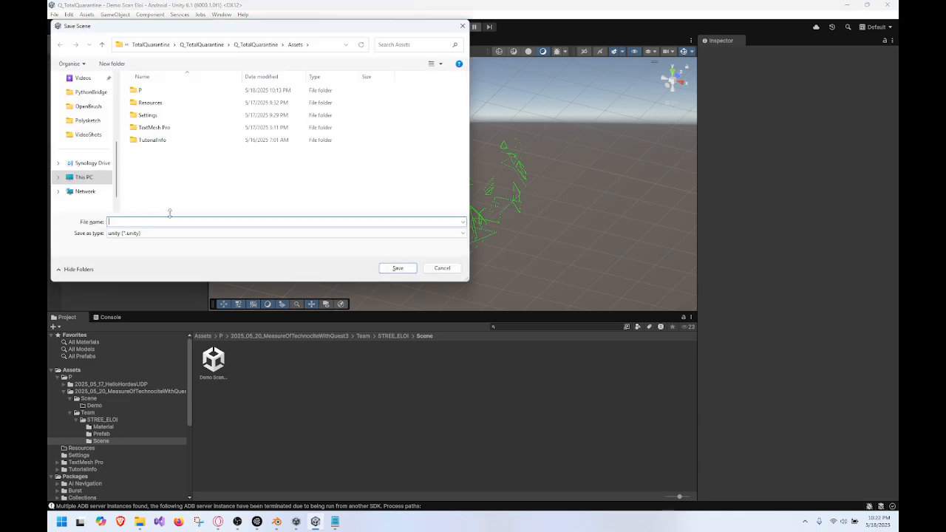
double_click(154, 90)
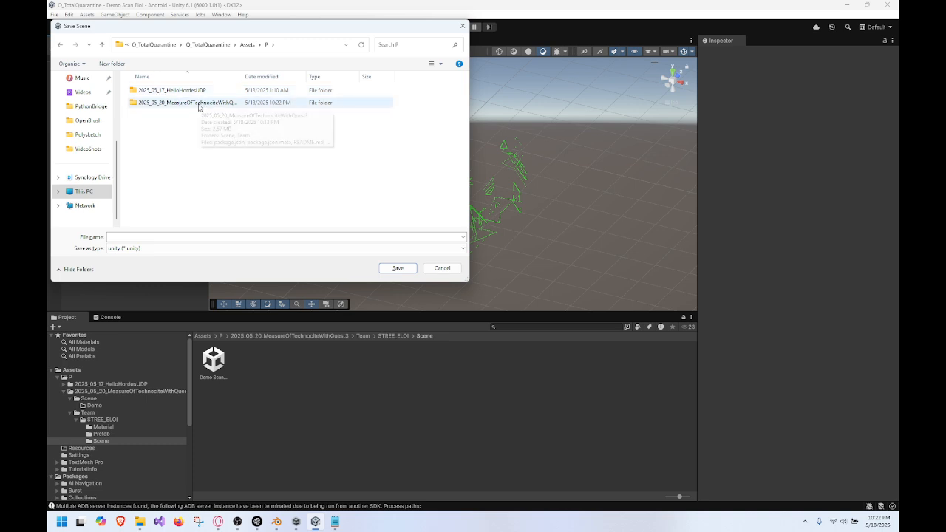
double_click(205, 104)
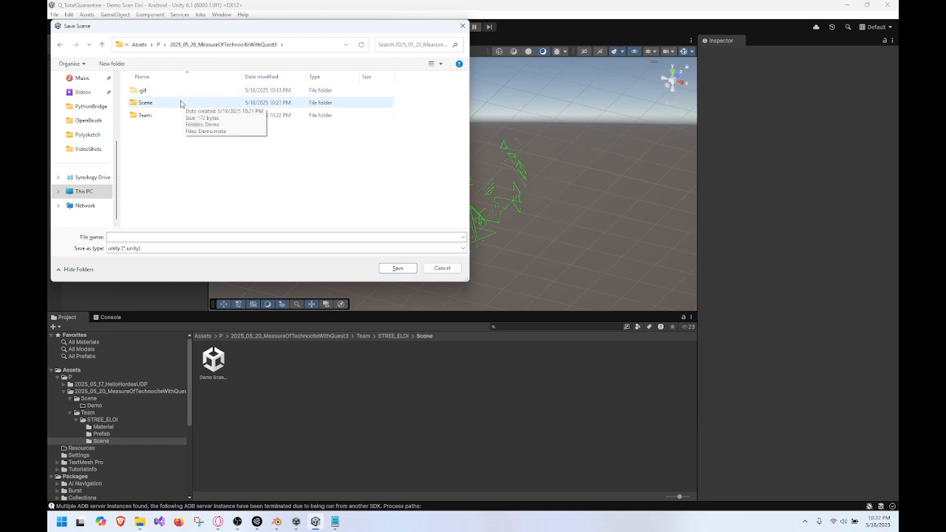
double_click(180, 100)
double_click(178, 96)
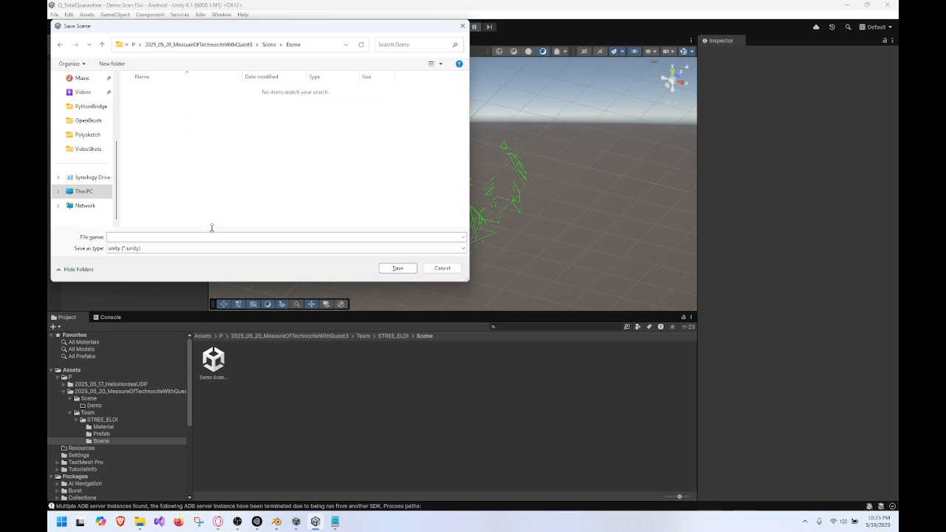
text(Demo WithAAll Room)
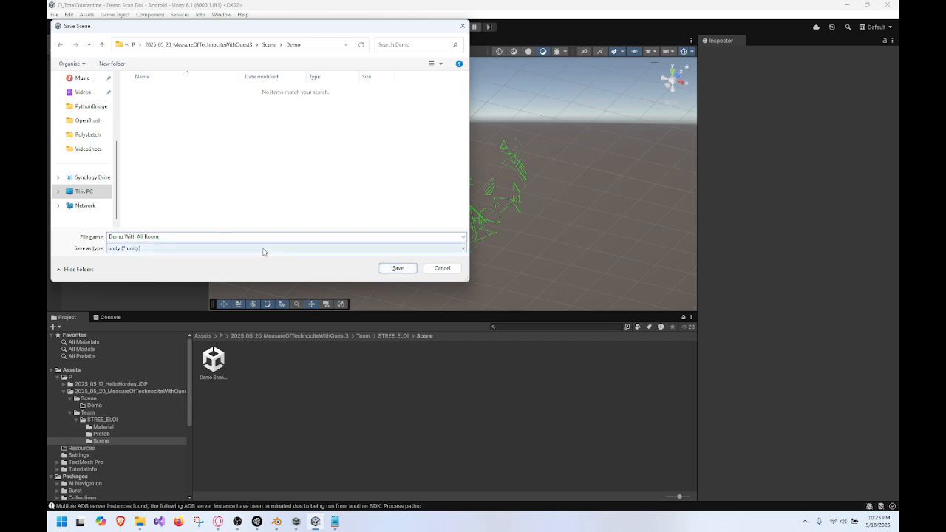
key(BackSpace)
key(BackSpace)
key(BackSpace)
key(BackSpace)
key(BackSpace)
key(BackSpace)
key(BackSpace)
key(BackSpace)
key(BackSpace)
key(BackSpace)
text(CHCharleroi Building)
key(Return)
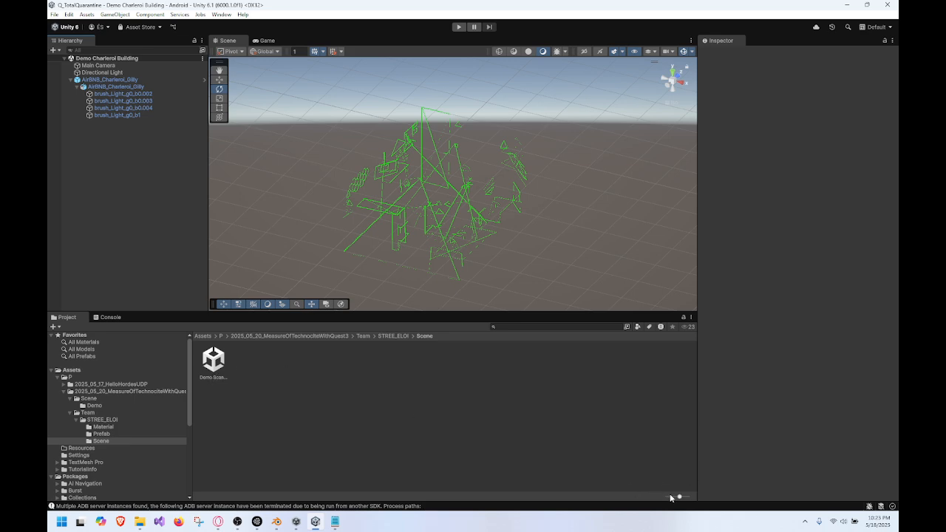
Step: Show project assets as a list, then duplicate the Demo Charleroi Building scene in Scene/Demo and name the copy Demo Mons Building
drag(668, 495, 640, 496)
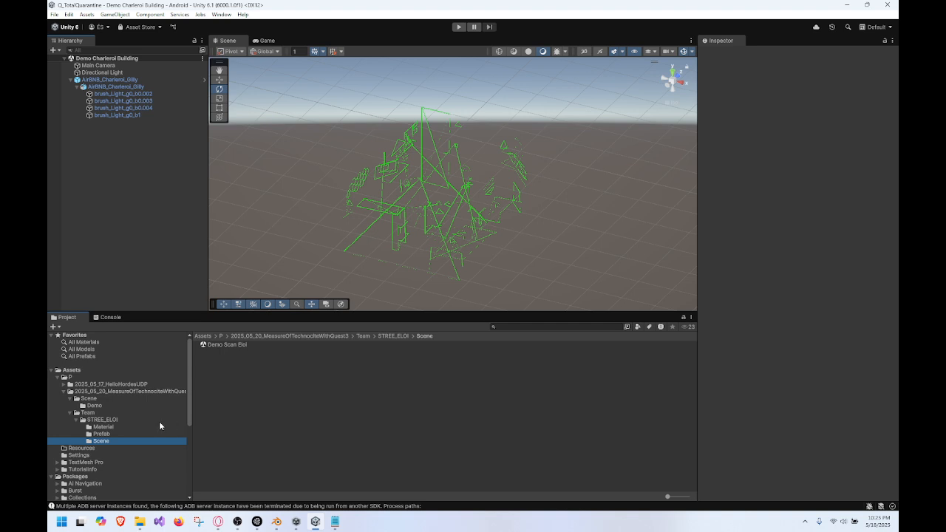
click(126, 405)
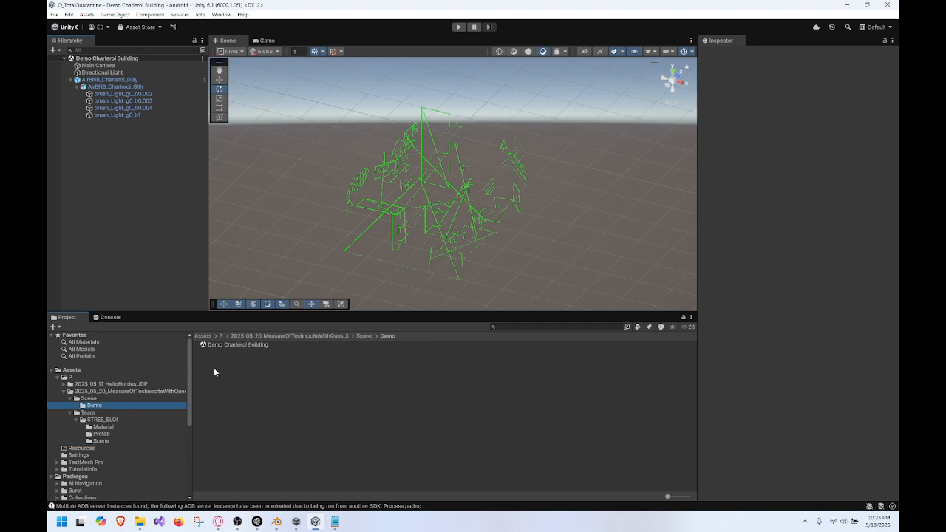
click(259, 346)
key(ctrl+d)
click(229, 352)
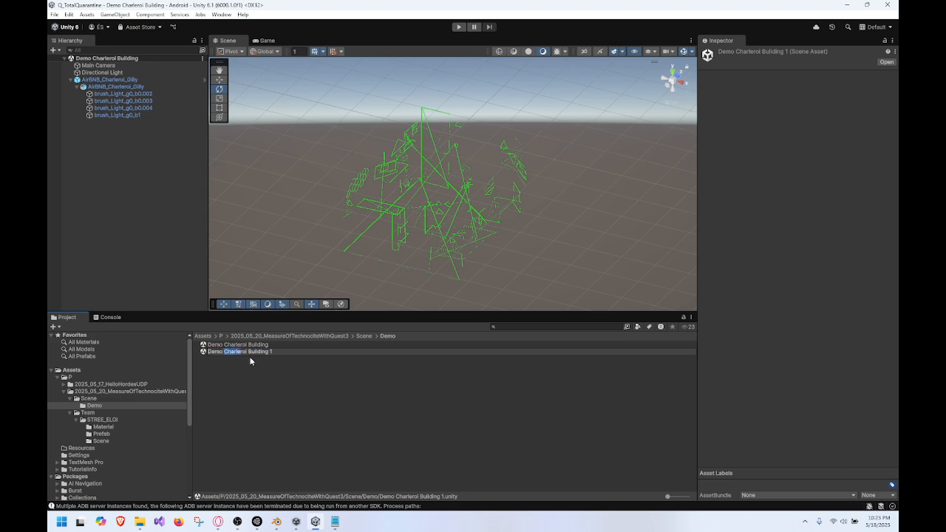
text(Demo Mors Building)
key(Return)
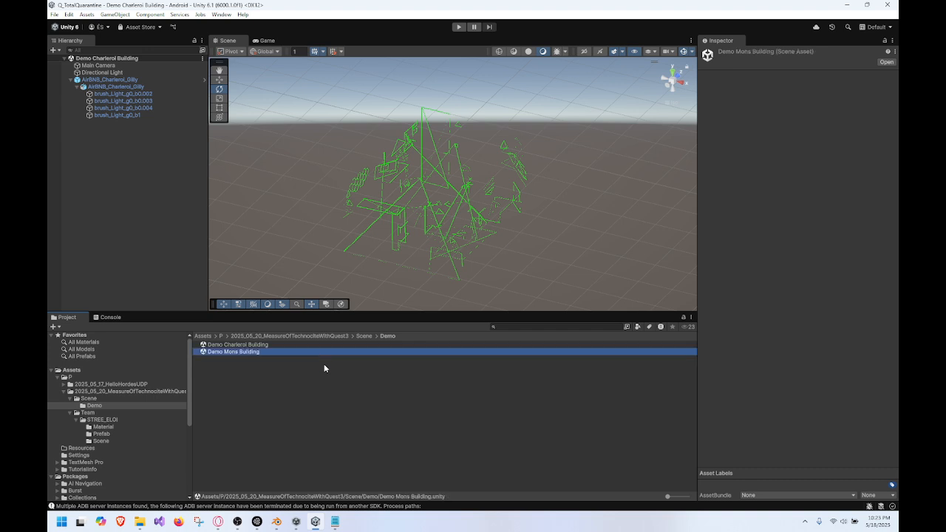
click(320, 365)
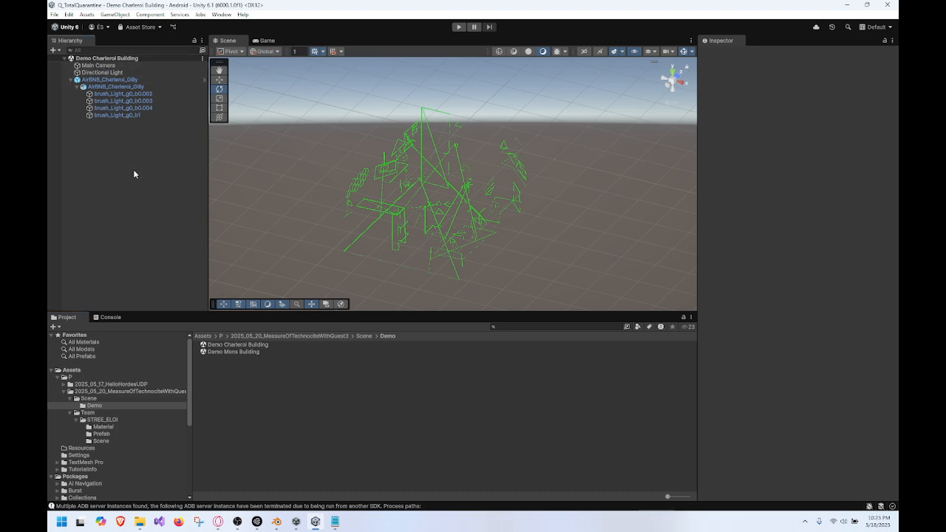
click(110, 79)
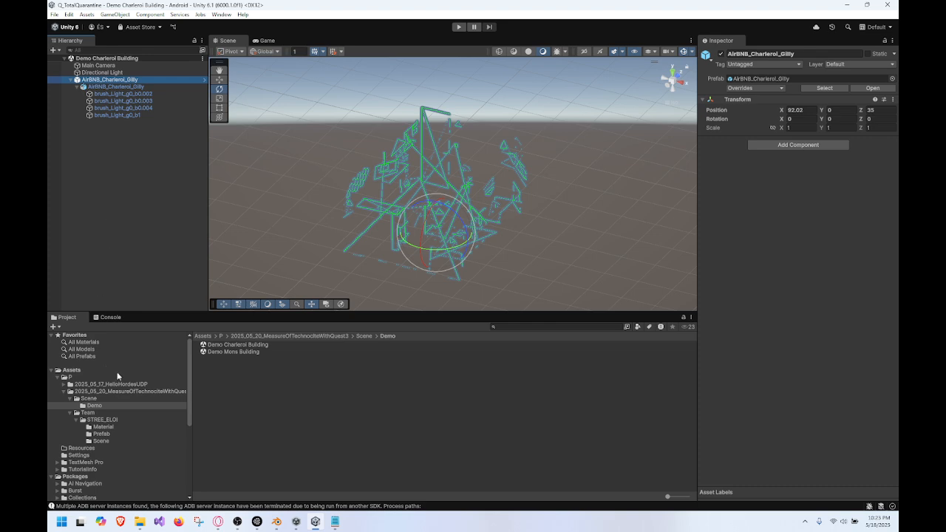
click(140, 176)
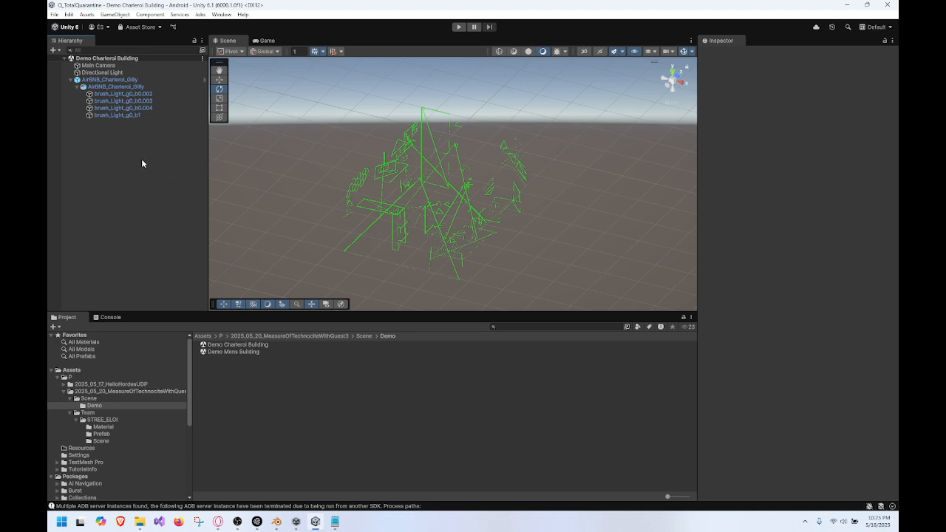
Step: Create an empty object at the top level of the Demo Charleroi Building scene, named ROOT_ followed by the team member's name
click(248, 345)
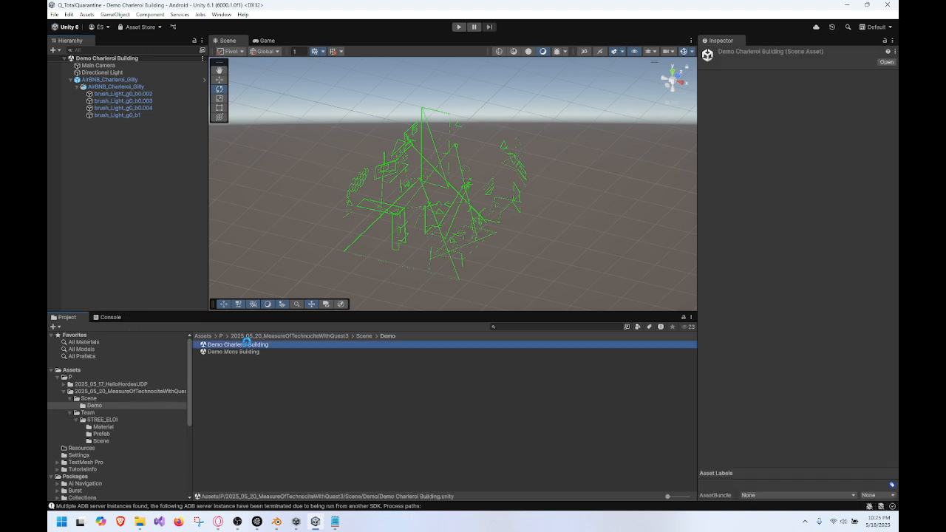
click(75, 80)
click(70, 79)
right_click(96, 145)
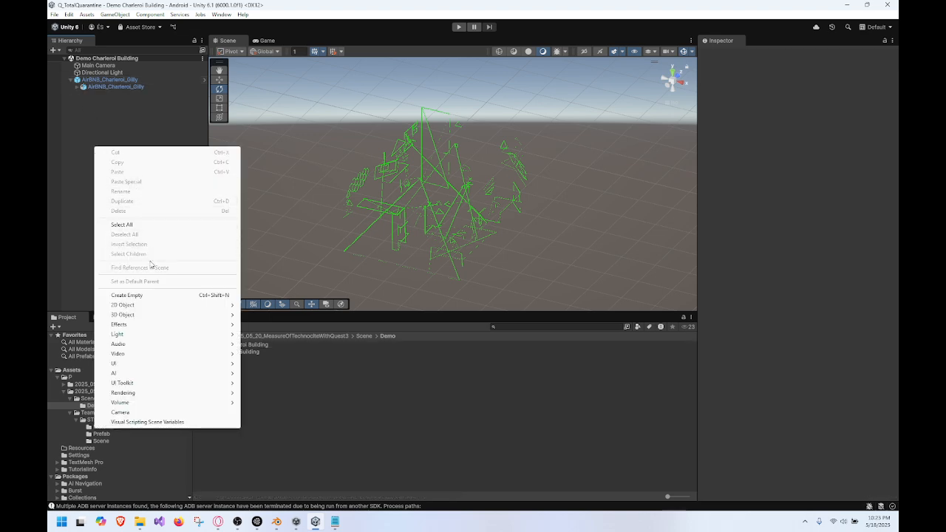
click(184, 296)
text(ROOT)
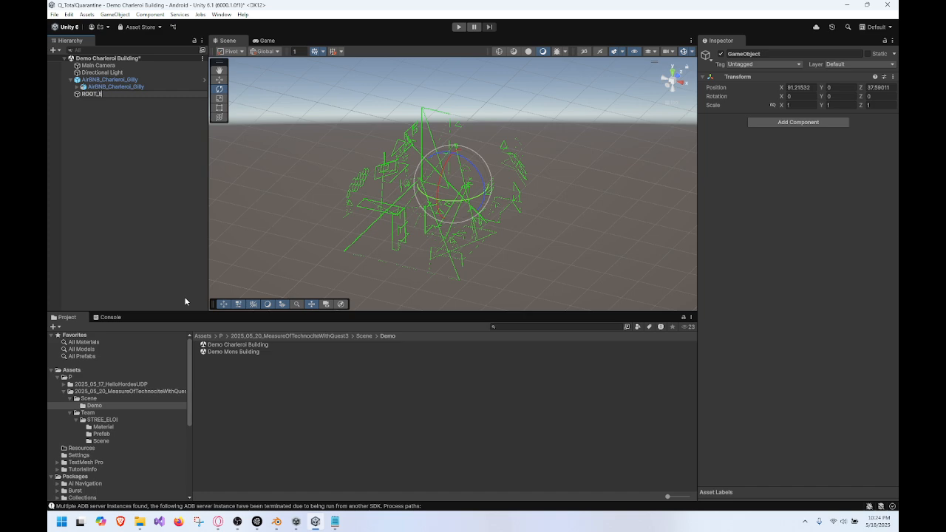
text(S)
key(BackSpace)
text(_STREE_ELOI)
key(Return)
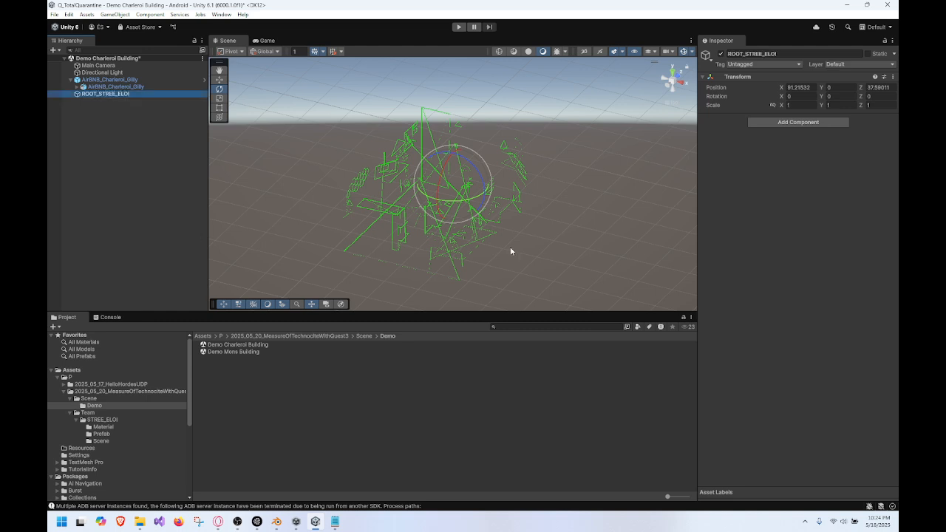
Step: Set the root object's position to 0 on X, Y and Z
click(805, 87)
text(0)
key(Tab)
text(0)
key(Tab)
text(0)
key(Tab)
click(109, 123)
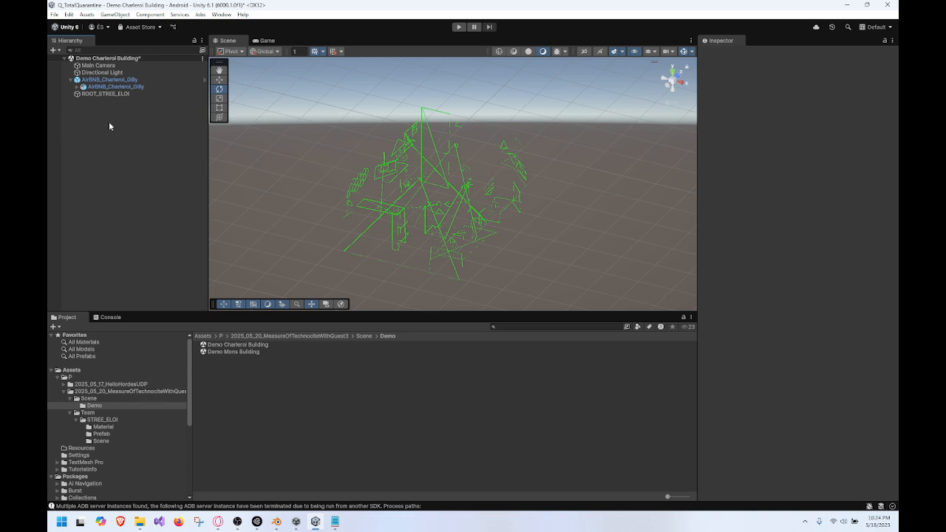
Step: Focus on the root object, activate the Move tool, and nest the top-level AirBNB_Charleroi_Gilly prefab under the root
double_click(126, 95)
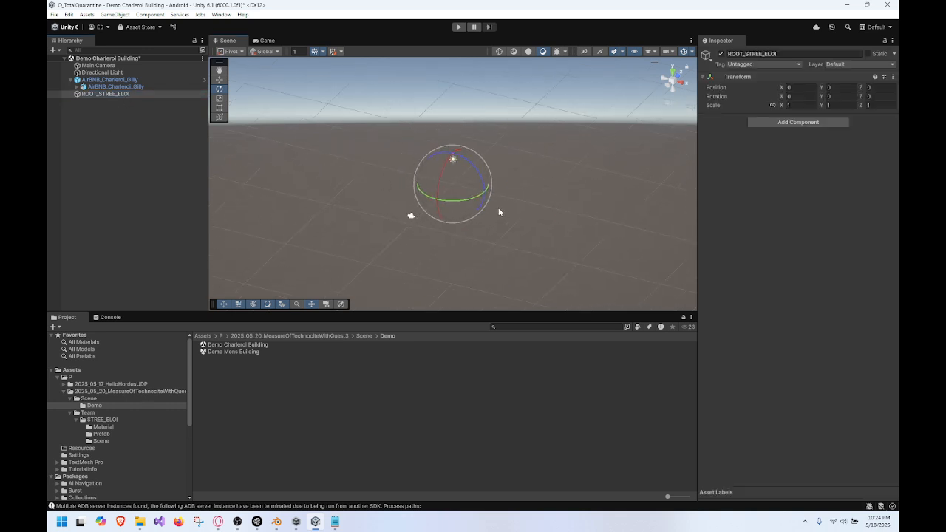
click(219, 79)
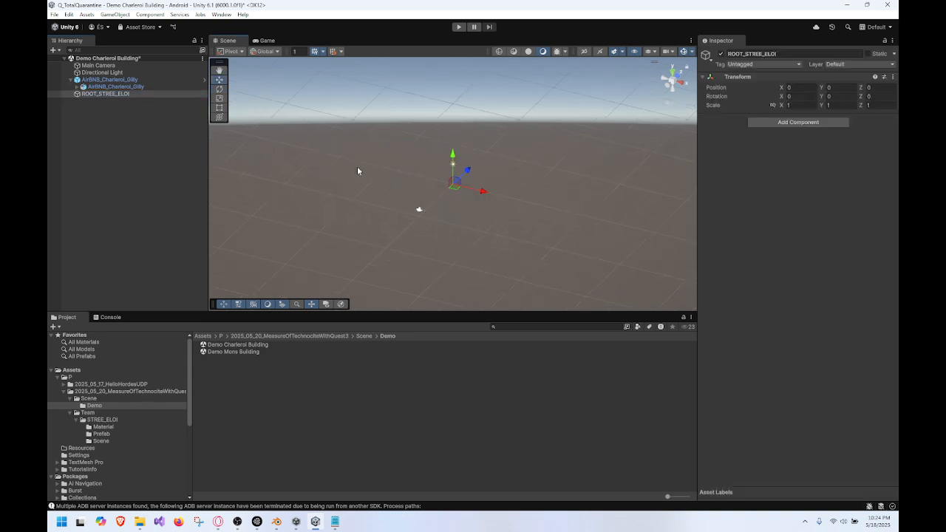
click(166, 79)
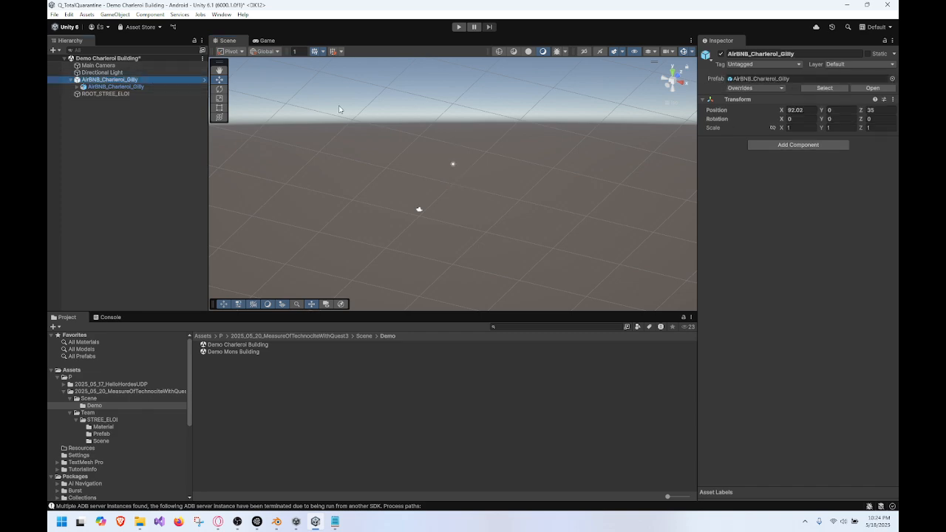
drag(145, 81, 148, 93)
Step: Set the nested AirBNB_Charleroi_Gilly prefab's position to 0 on X and Z
click(796, 110)
text(0)
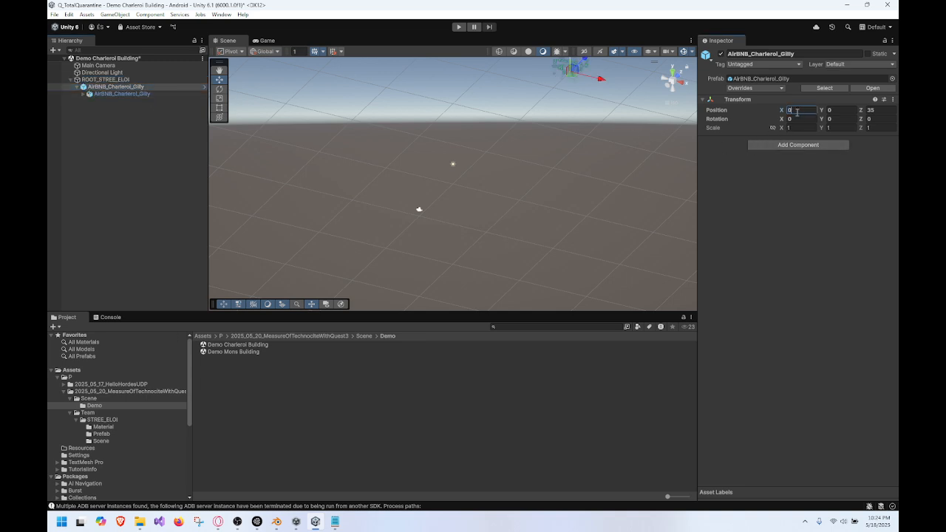
key(Tab)
key(Tab)
text(0)
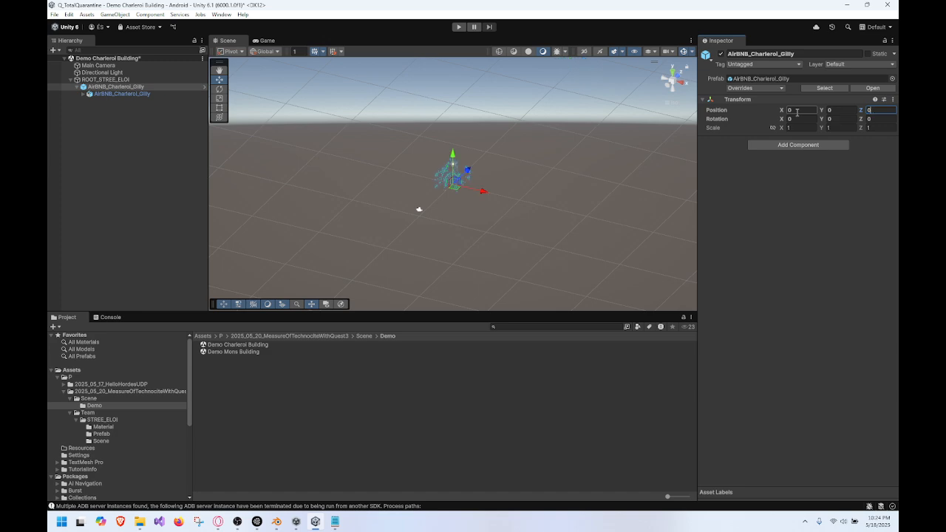
drag(466, 171, 479, 155)
Step: Show the team member's Prefab folder and insert CHARLEROI_ after ROOT_ in the root object's name
click(137, 79)
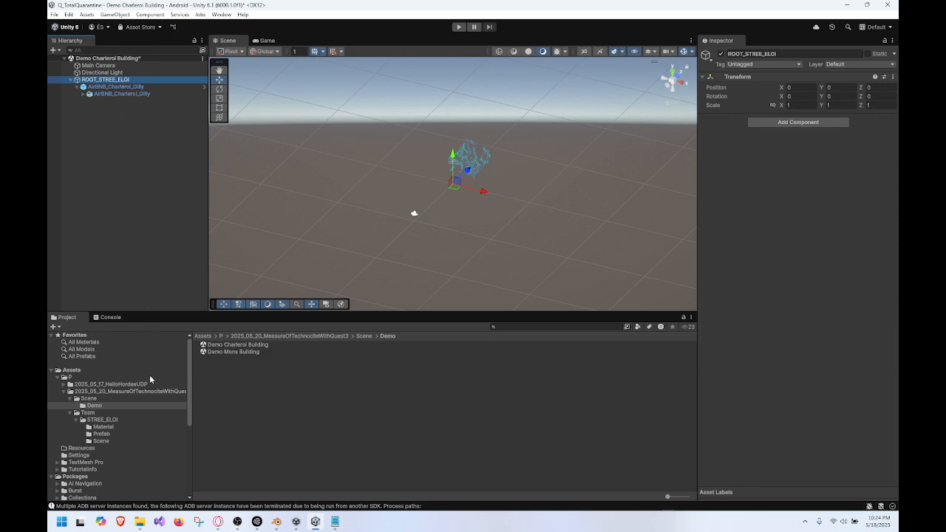
click(114, 434)
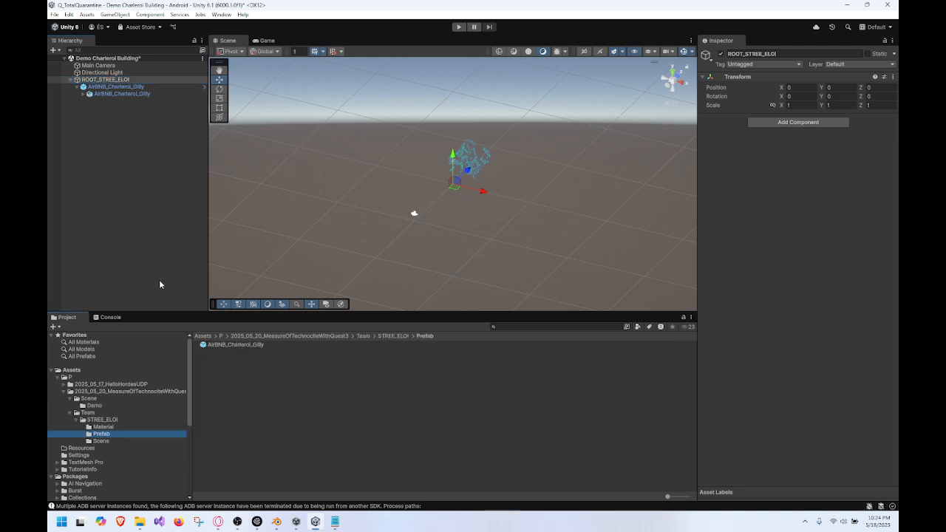
click(100, 79)
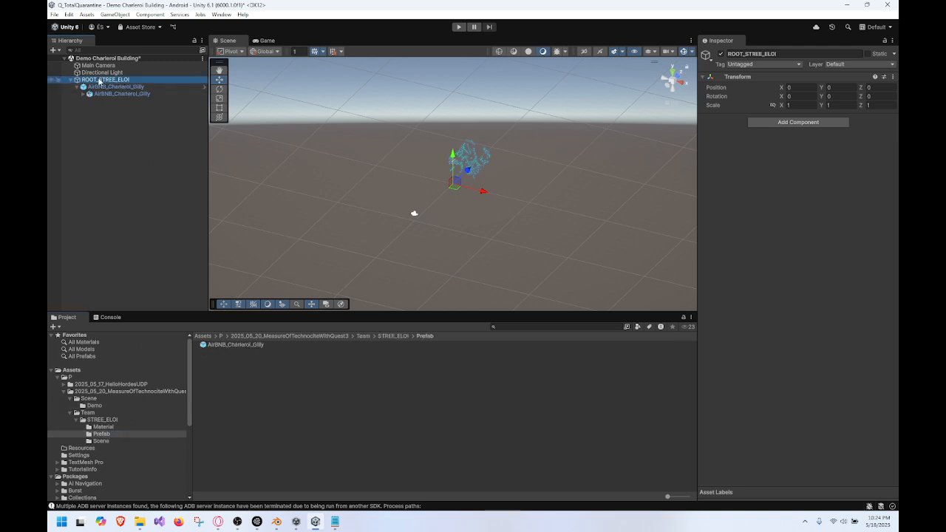
click(98, 80)
text(_C)
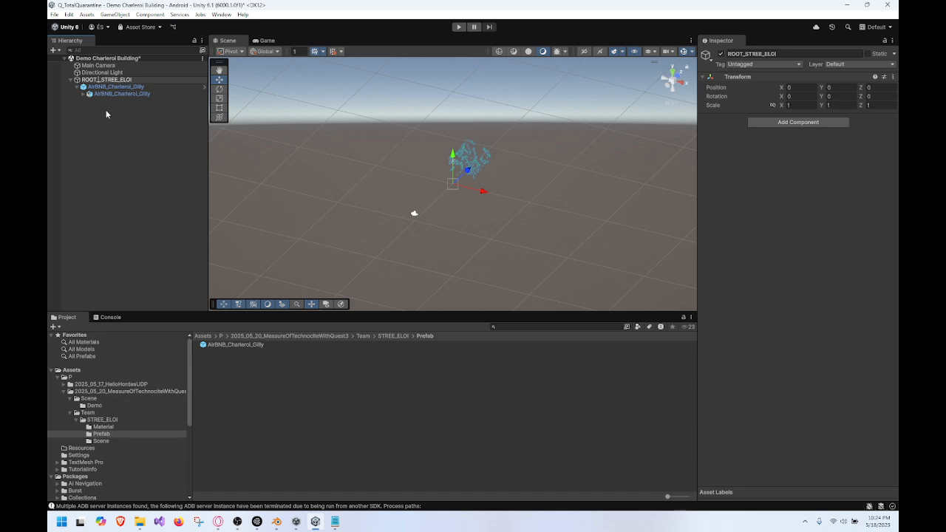
text(HRA)
key(BackSpace)
key(BackSpace)
text(ARLEROI)
key(BackSpace)
key(BackSpace)
key(BackSpace)
text(ROI)
key(Return)
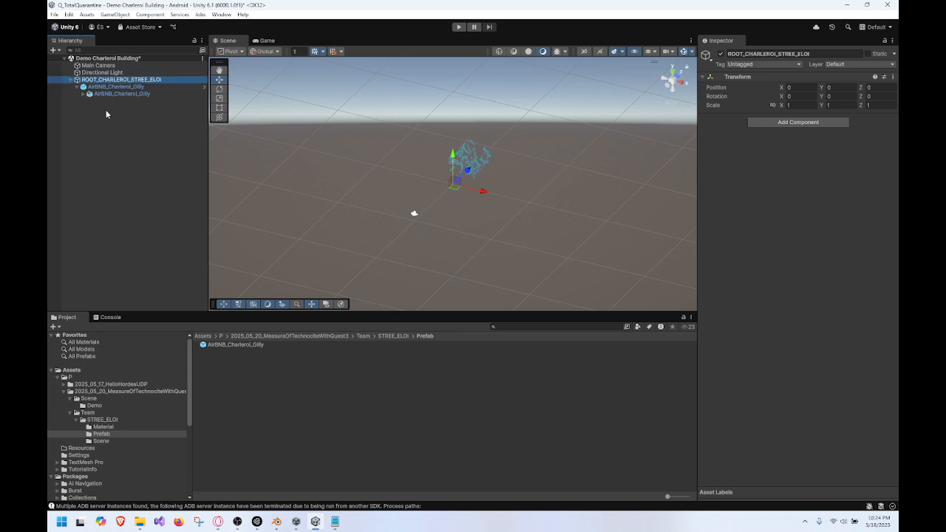
key(super)
text(char)
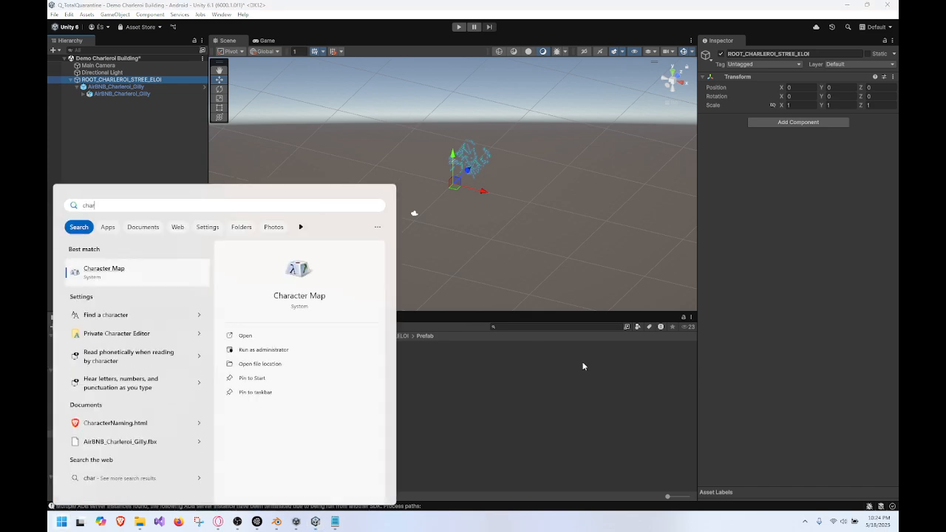
text(leroi)
key(Return)
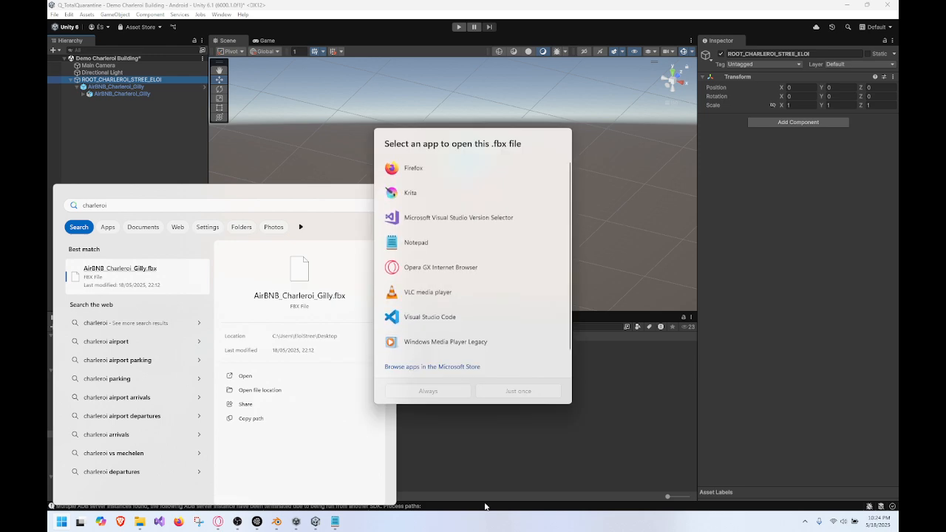
Step: Switch to the Opera browser, search the web for charleroi, and compare the city's spelling with the root object's name in Unity
click(218, 521)
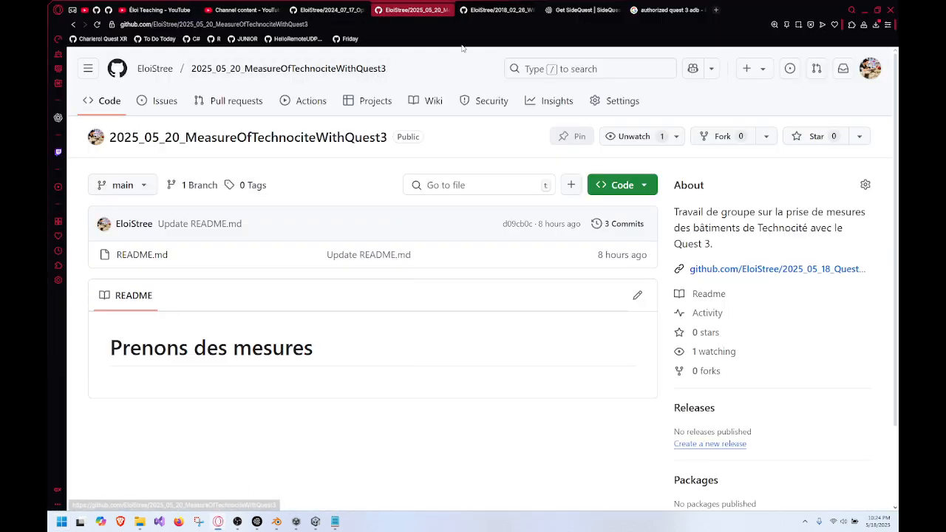
click(493, 9)
text(charleroi)
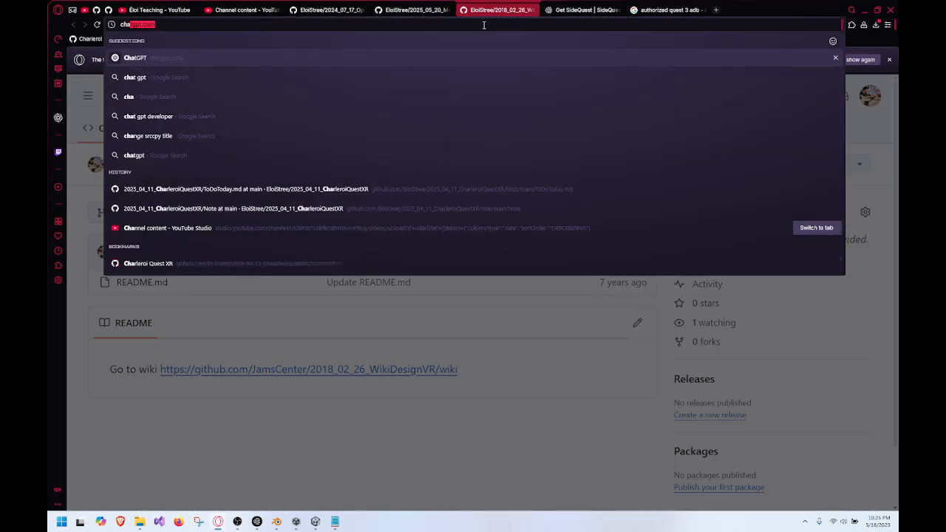
key(Return)
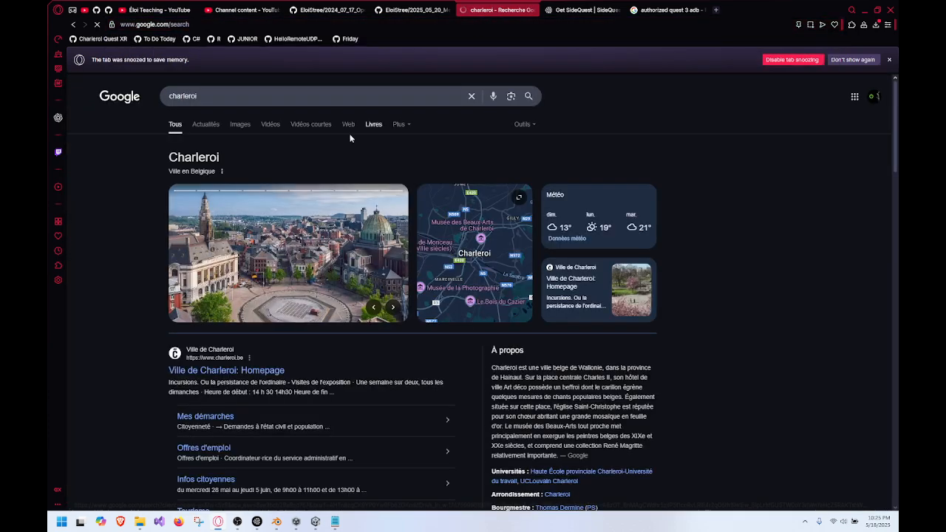
key(alt+Tab)
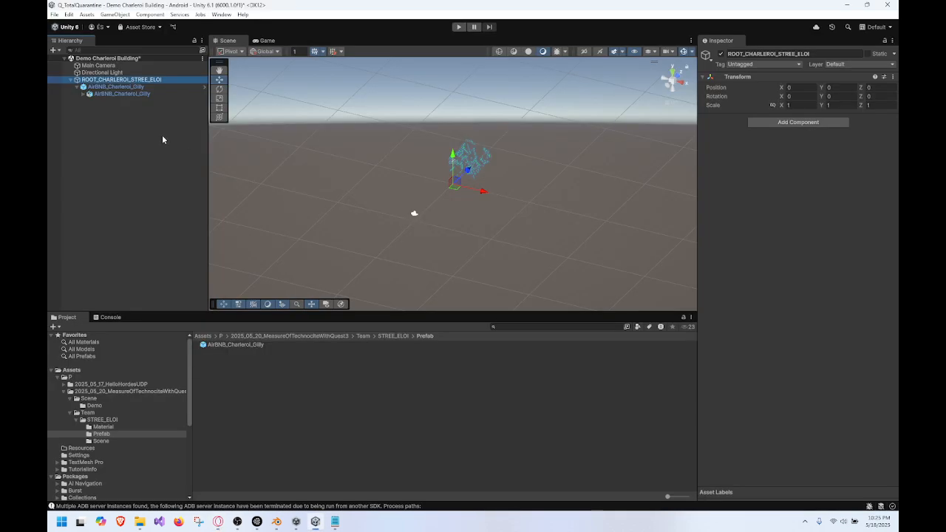
key(alt+Tab)
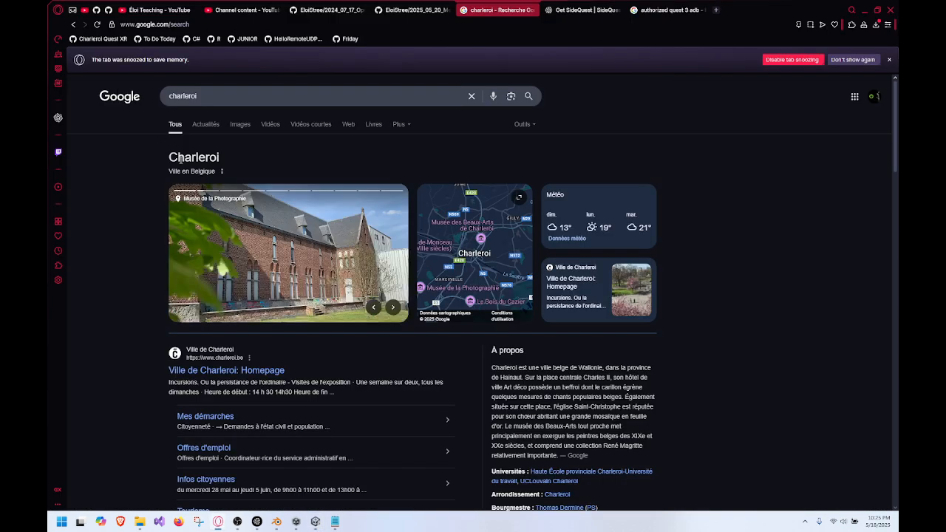
key(alt+Tab)
key(alt+Tab)
key(alt+Tab)
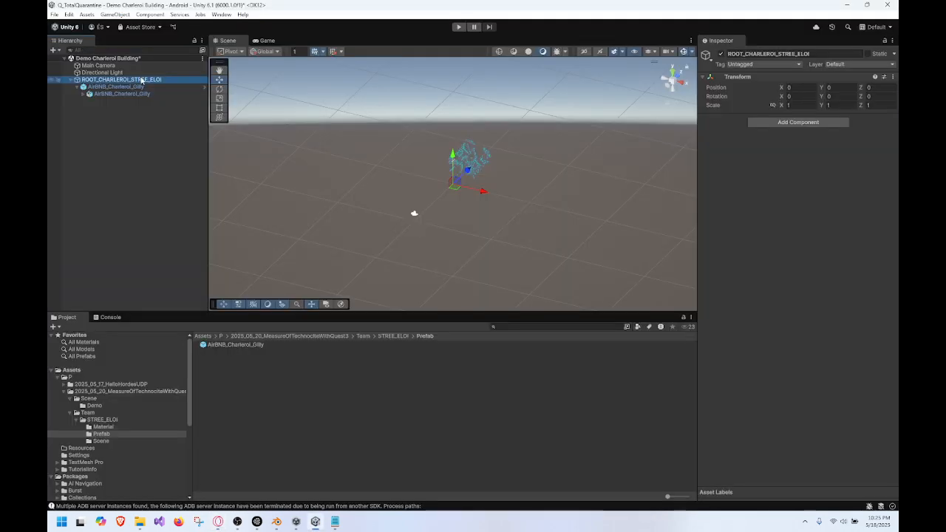
Step: Create a prefab from the Charleroi root object in the team member's Prefab folder and save the scene
drag(121, 82, 225, 383)
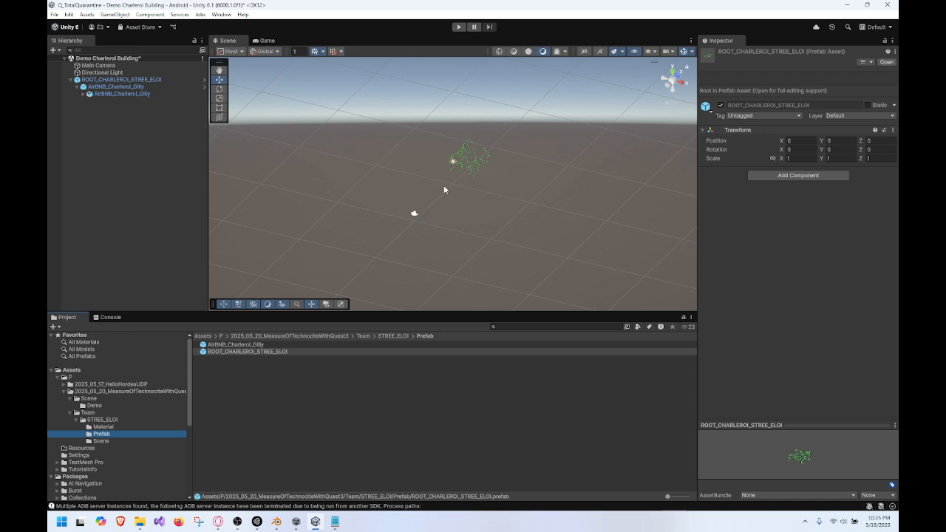
click(124, 79)
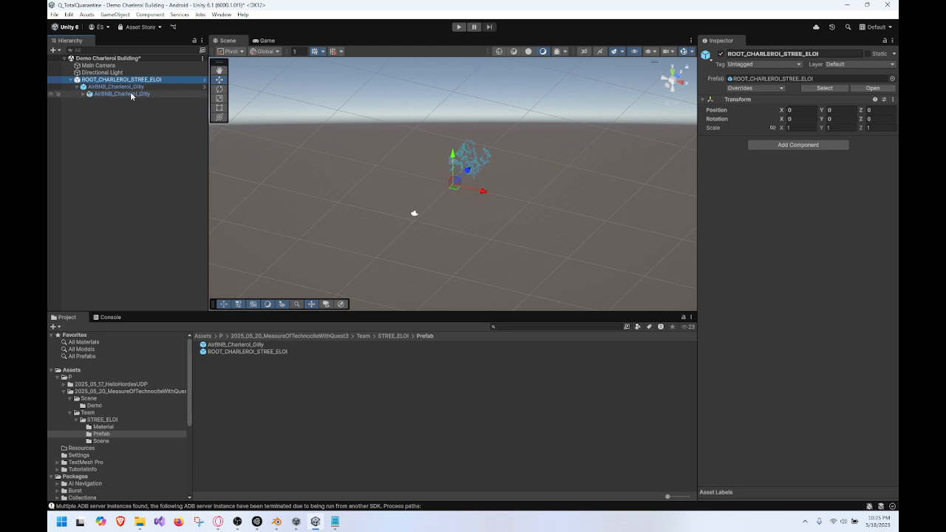
click(136, 159)
key(ctrl+s)
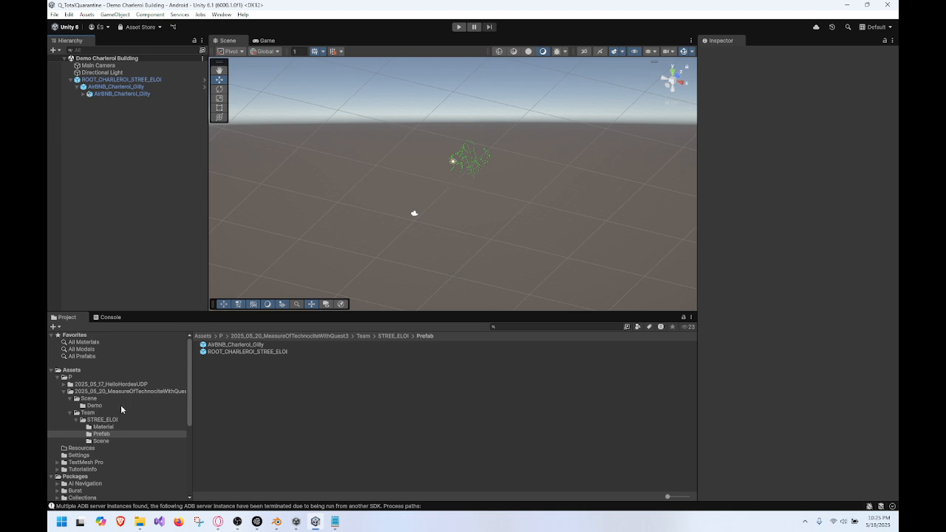
Step: Review the package's folder structure, including Team, the member's Material, Prefab and Scene folders, and Scene/Demo
click(115, 420)
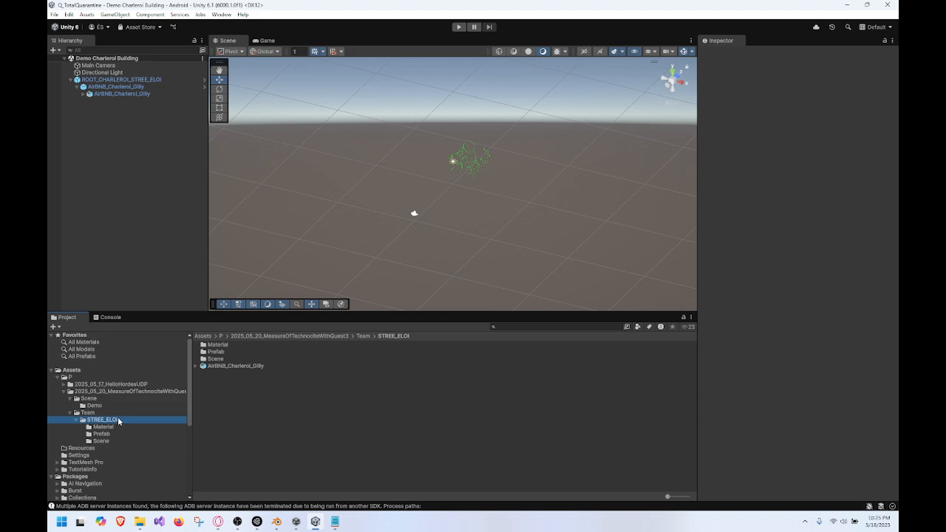
click(127, 391)
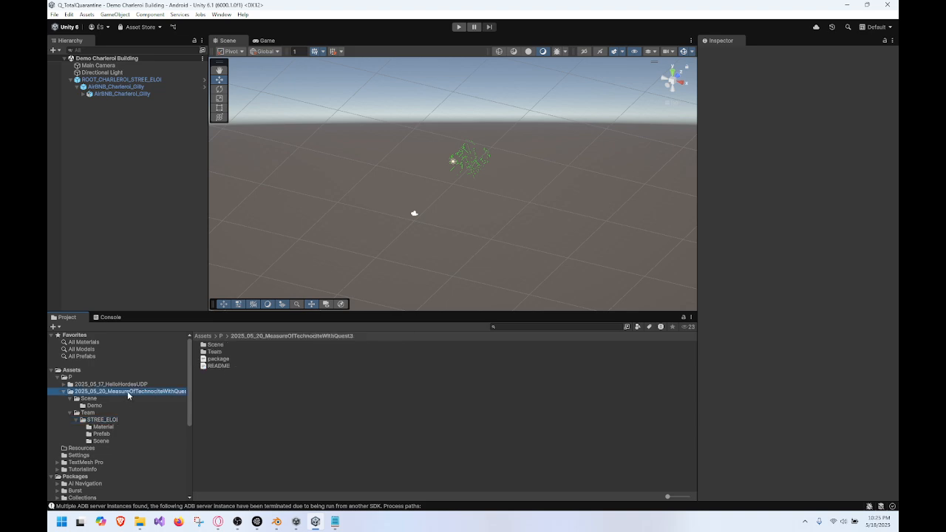
click(108, 413)
click(109, 421)
click(108, 412)
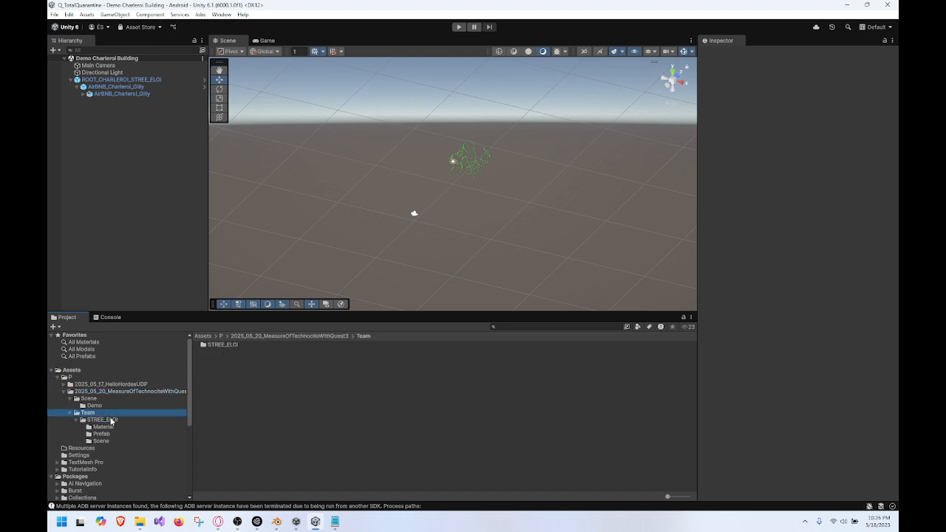
click(111, 420)
click(108, 427)
click(110, 434)
click(113, 441)
click(119, 404)
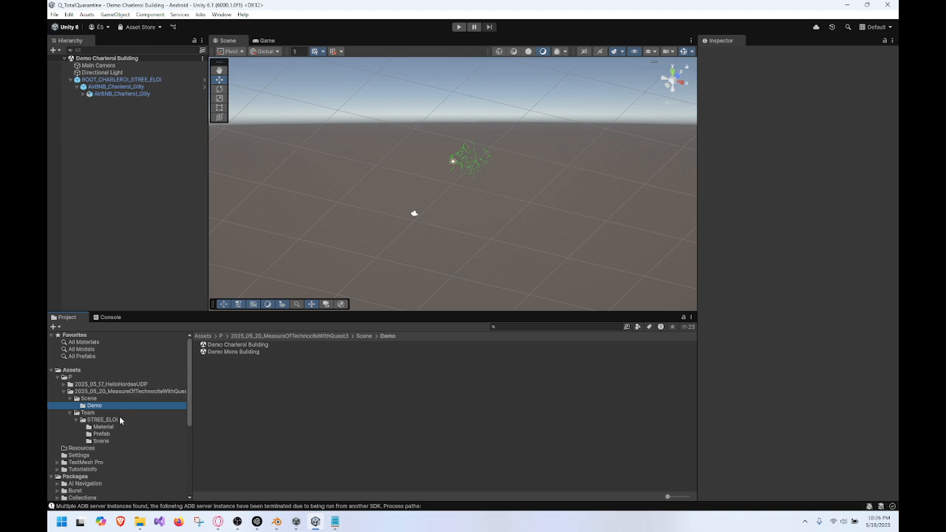
Step: Inspect the contents of the package manifest in 2025_05_20_MeasureOfTechnociteWithQuest3
click(129, 391)
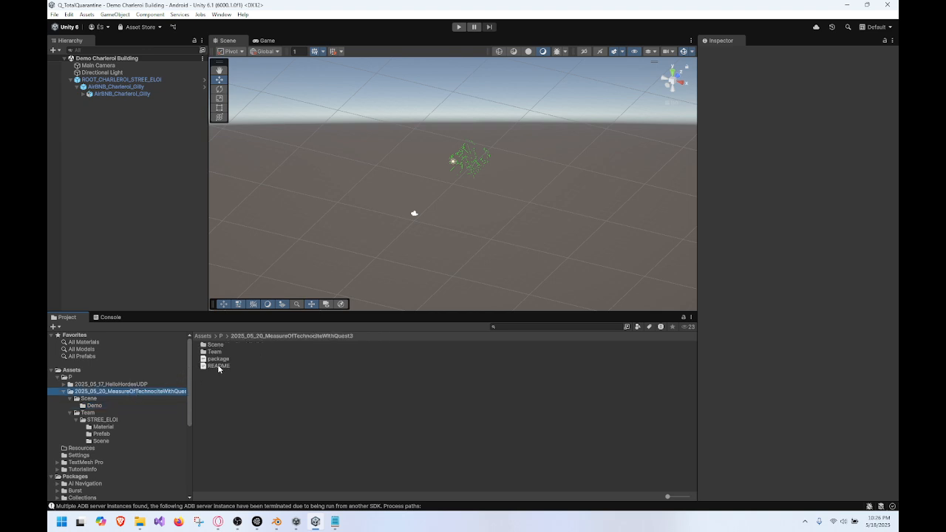
click(221, 359)
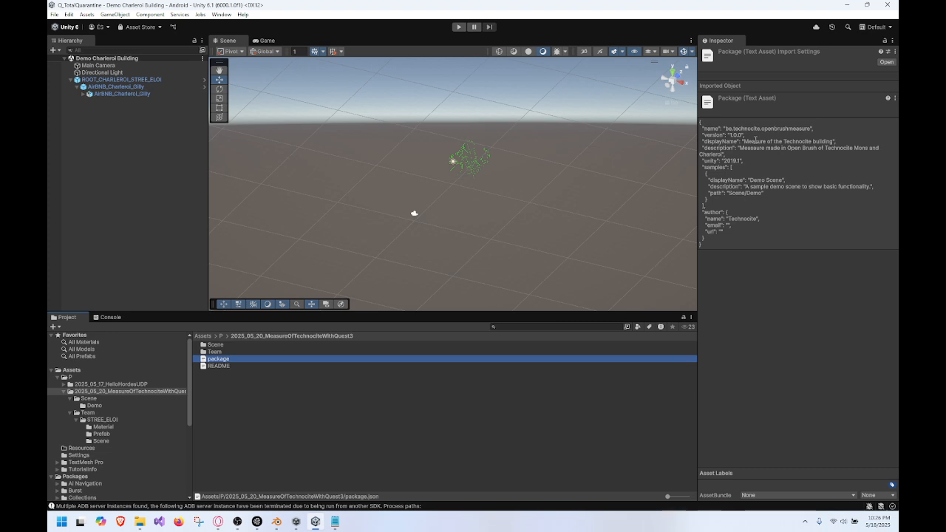
click(815, 147)
key(ctrl+a)
Step: Open the 2025_05_20_MeasureOfTechnociteWithQuest3 folder in File Explorer and start a command prompt there with cmd
click(244, 361)
right_click(246, 386)
click(332, 170)
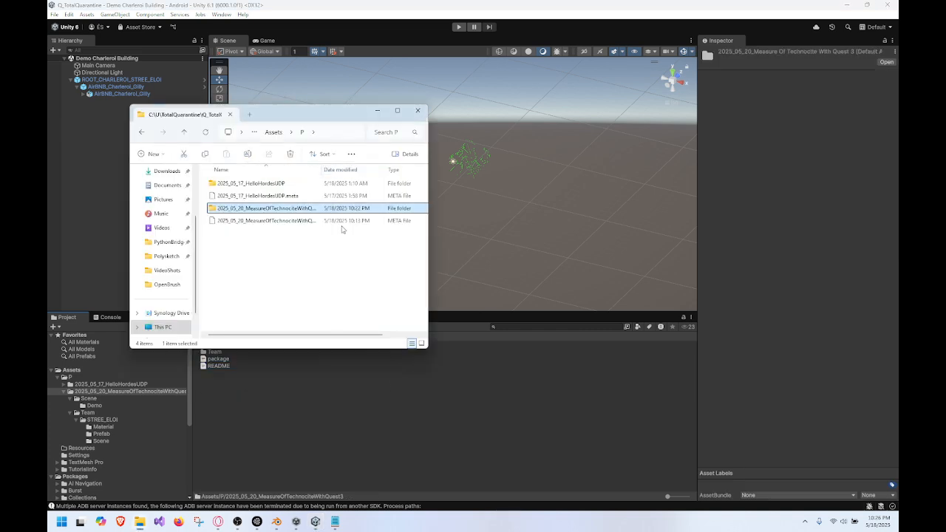
click(292, 210)
double_click(292, 208)
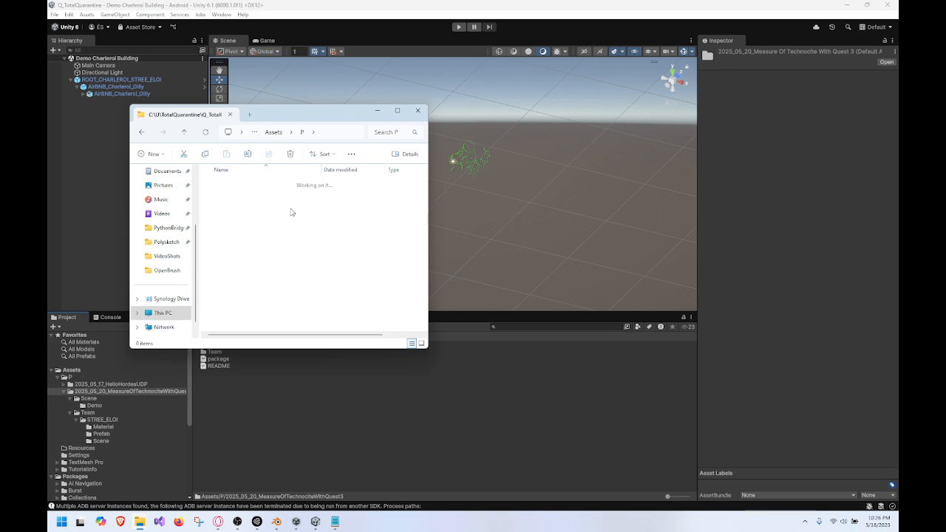
drag(352, 122, 408, 168)
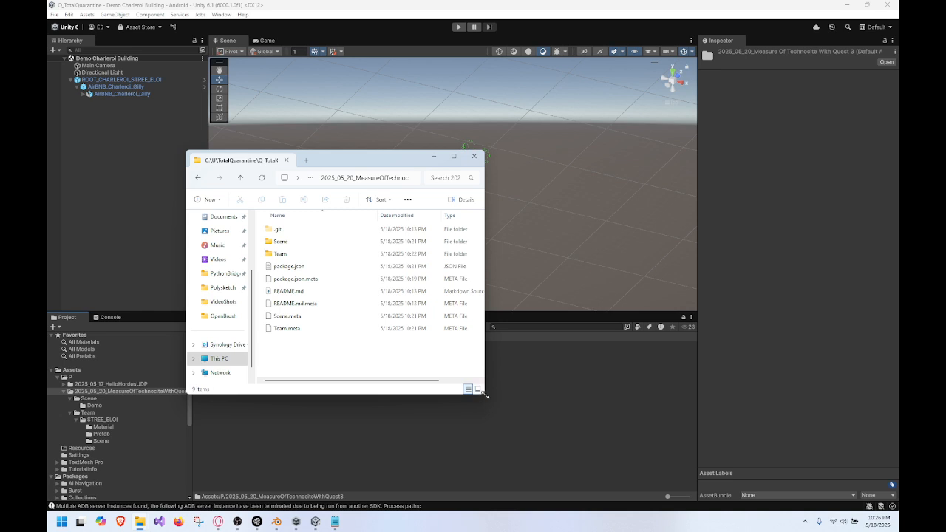
drag(485, 396, 658, 417)
click(526, 177)
text(cmd)
key(Return)
Step: Stage all package files with git add . and list the staged changes with git status
text(git a)
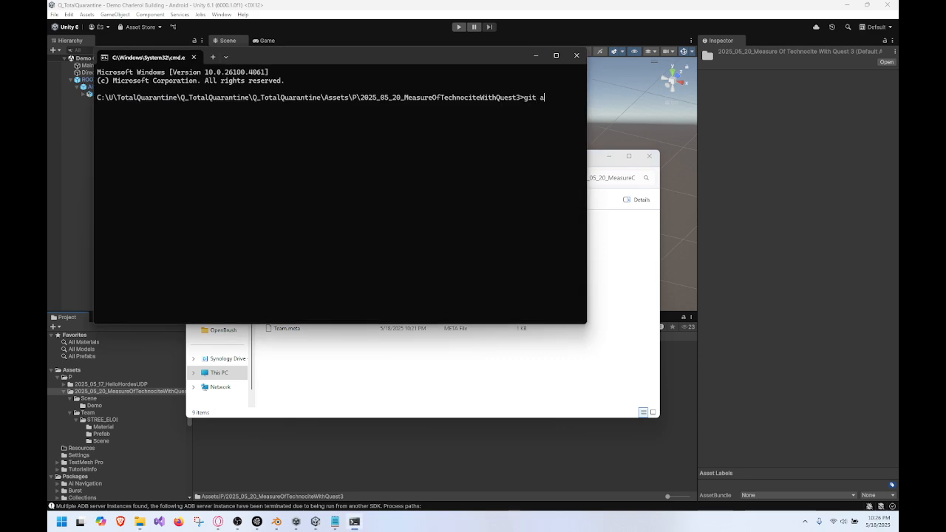
text(dd .)
key(Return)
text(g)
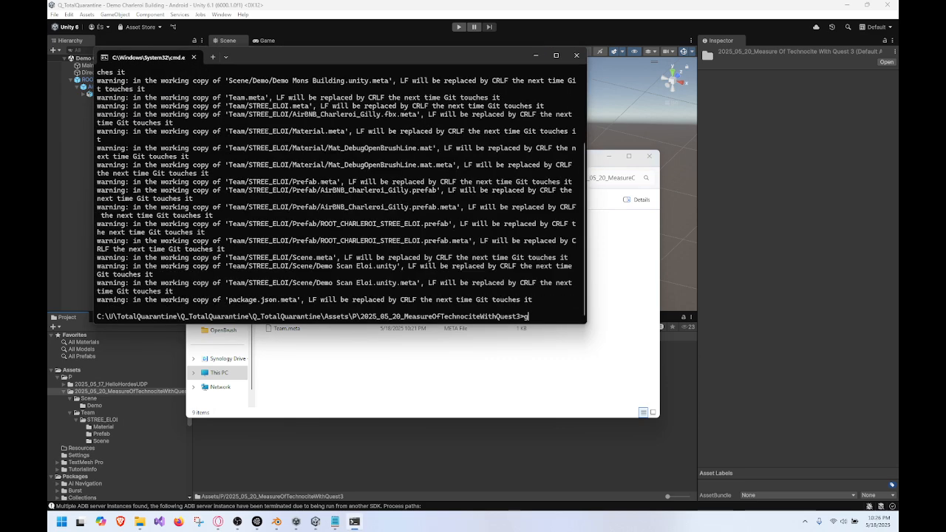
text(it status)
key(Return)
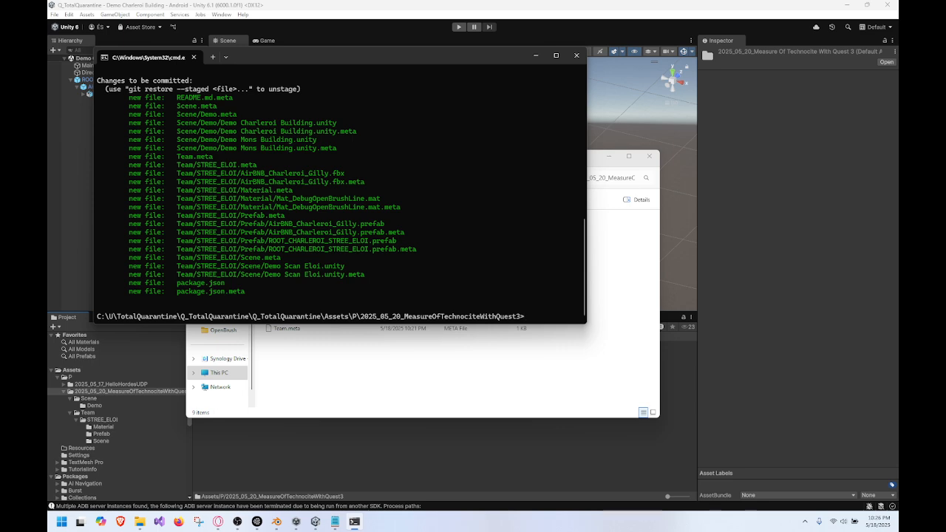
Step: Commit the staged files with the message "Save of package and first exemple"
text(git commit -)
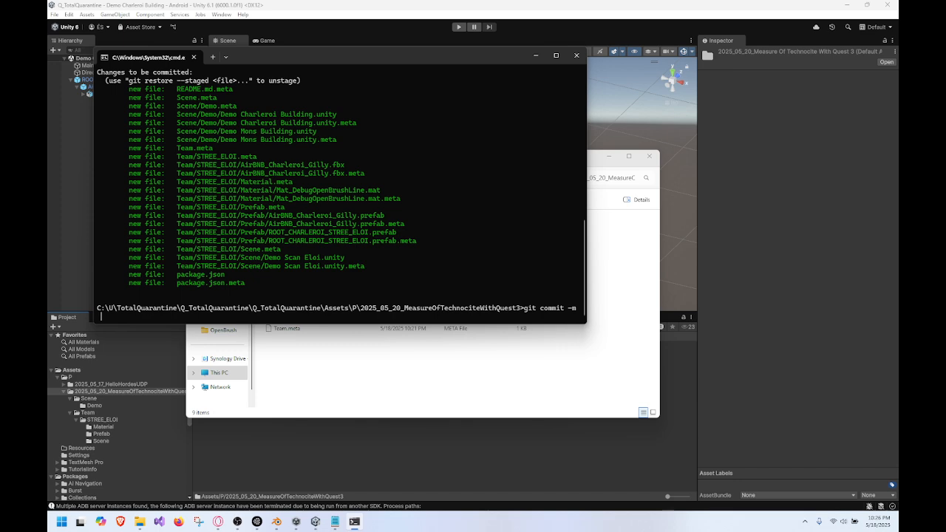
text("Save of package ans)
key(BackSpace)
key(BackSpace)
key(BackSpace)
key(BackSpace)
text(dans firs)
key(BackSpace)
key(BackSpace)
key(BackSpace)
key(BackSpace)
key(BackSpace)
key(BackSpace)
key(BackSpace)
key(BackSpace)
key(BackSpace)
text(and firs)
text(t ex)
text(ea)
key(BackSpace)
text(mple")
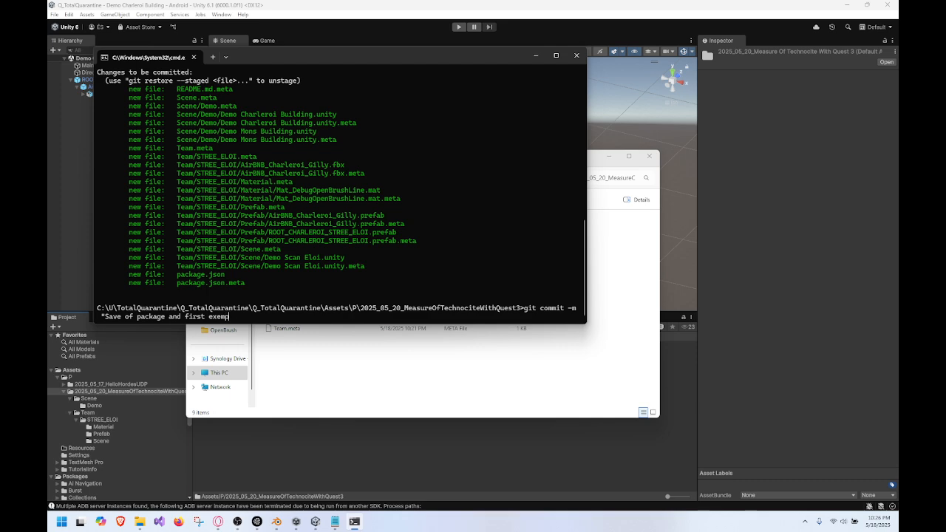
key(Return)
Step: Run git pull and git push to upload the commit, and close the command prompt
text(gi tpul)
key(BackSpace)
key(BackSpace)
key(BackSpace)
text(pull)
key(Return)
text(git pu)
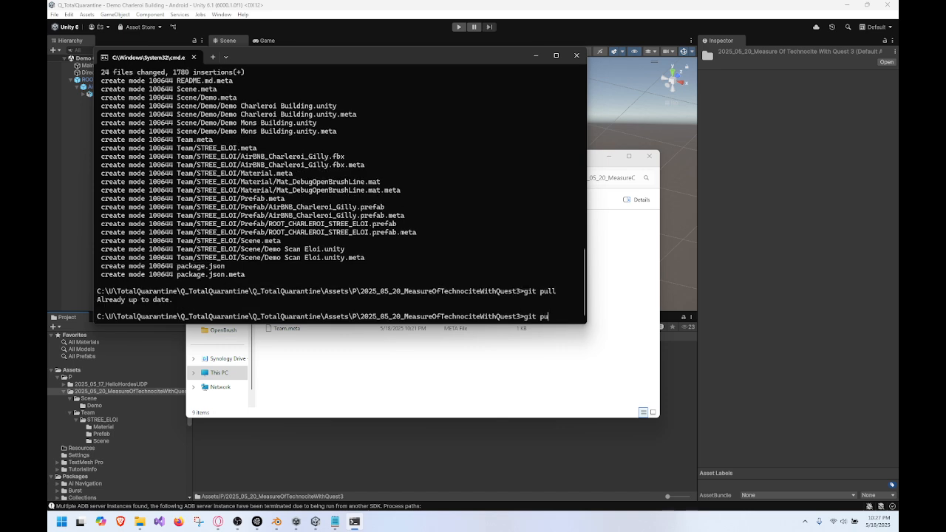
text(sh)
key(Return)
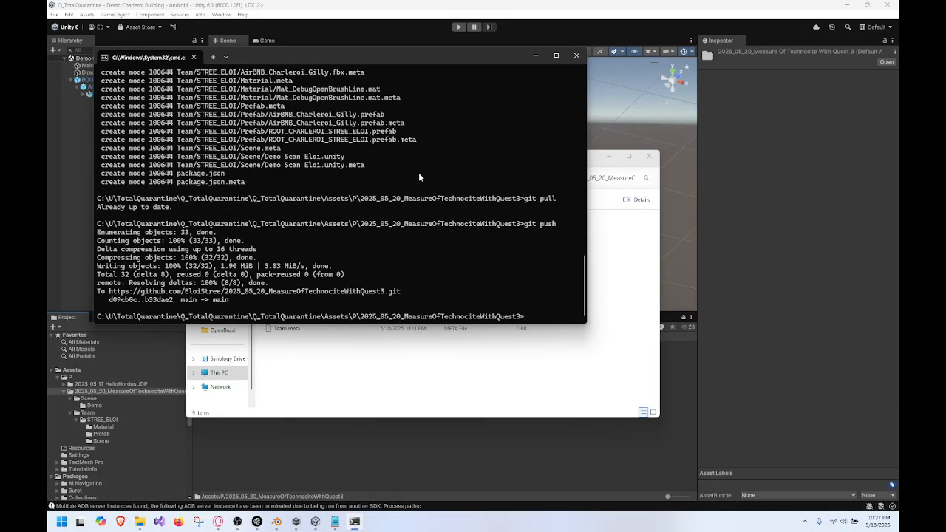
click(576, 55)
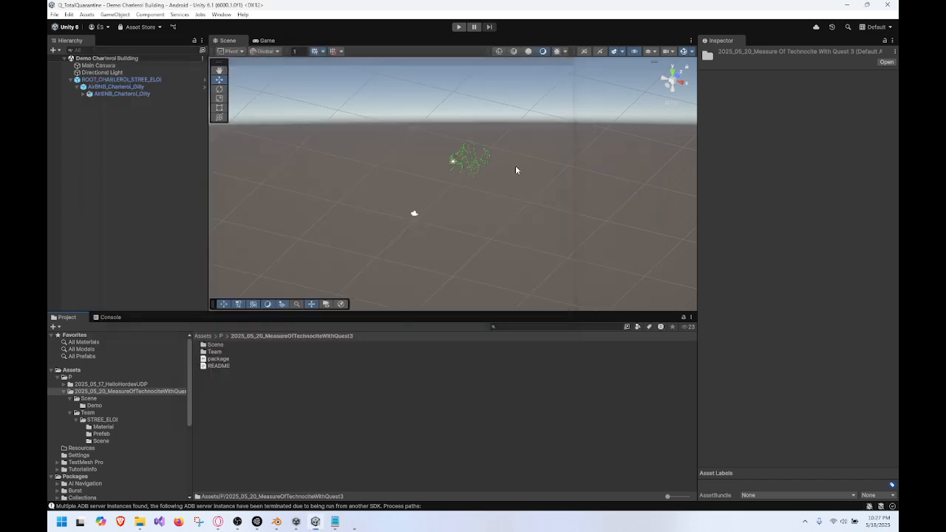
Step: Start the Fork Git client
key(super)
text(fork)
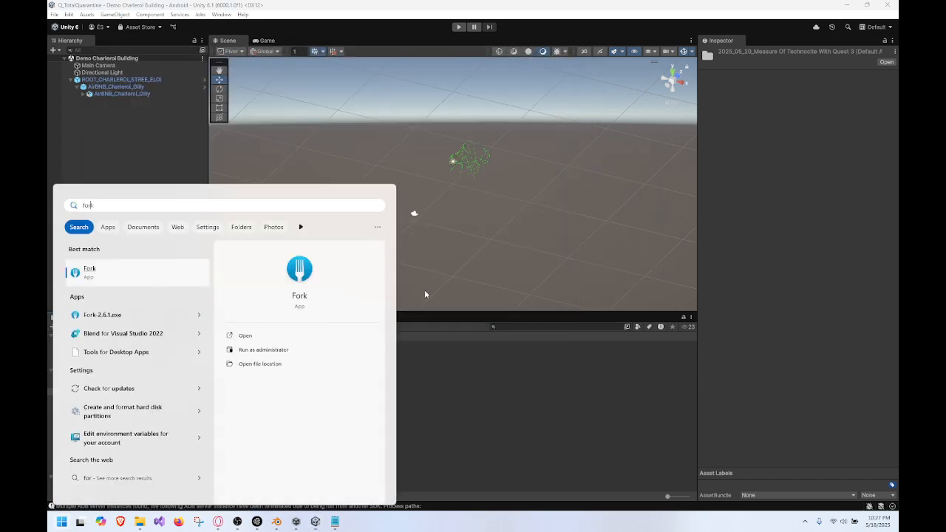
key(Return)
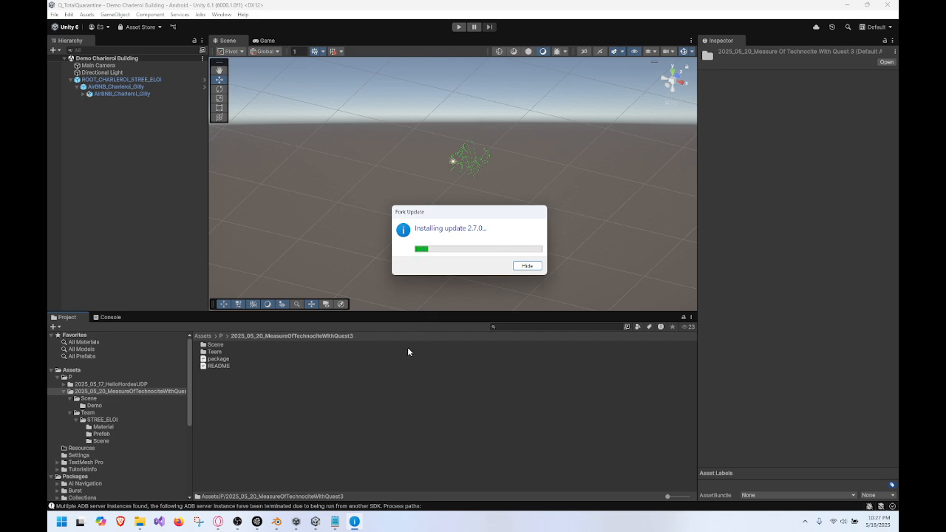
Step: Show the 2025_05_20_MeasureOfTechnociteWithQuest3 folder in File Explorer, go into it and copy its full path
right_click(144, 392)
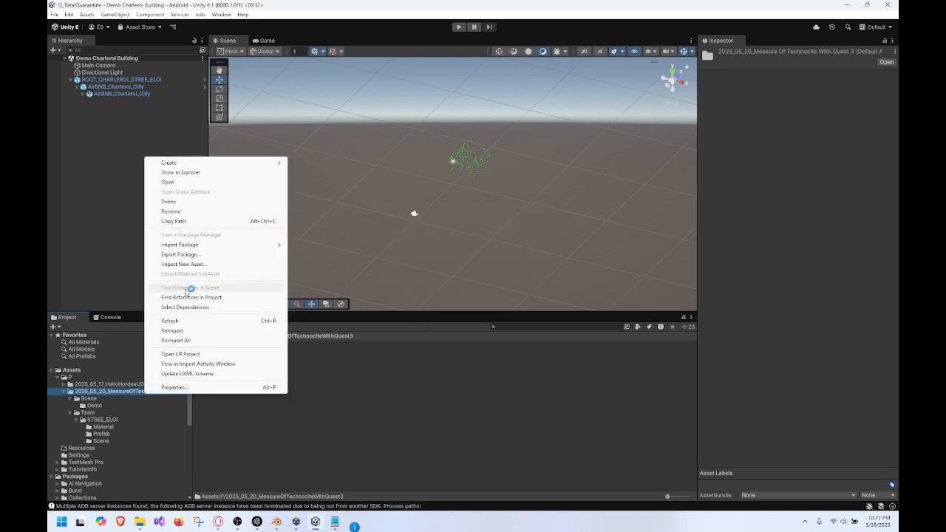
click(217, 173)
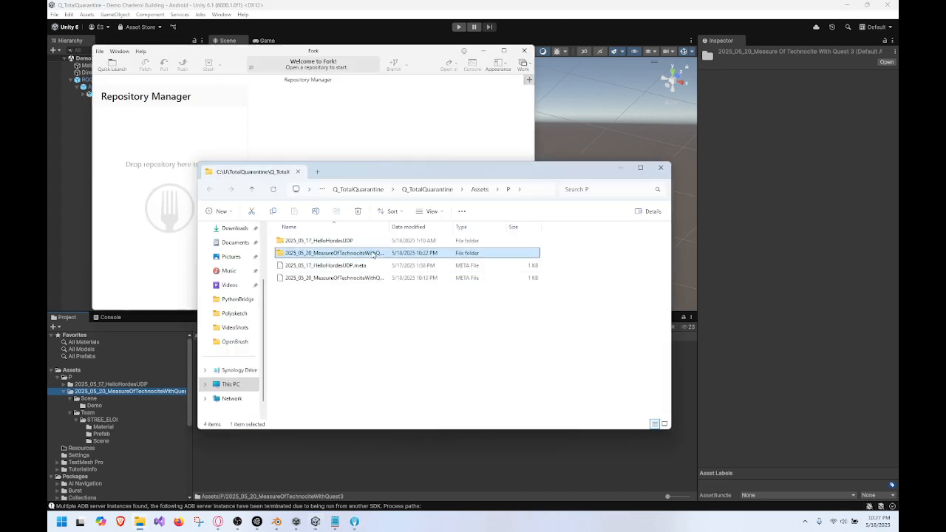
double_click(373, 255)
click(538, 189)
key(ctrl+c)
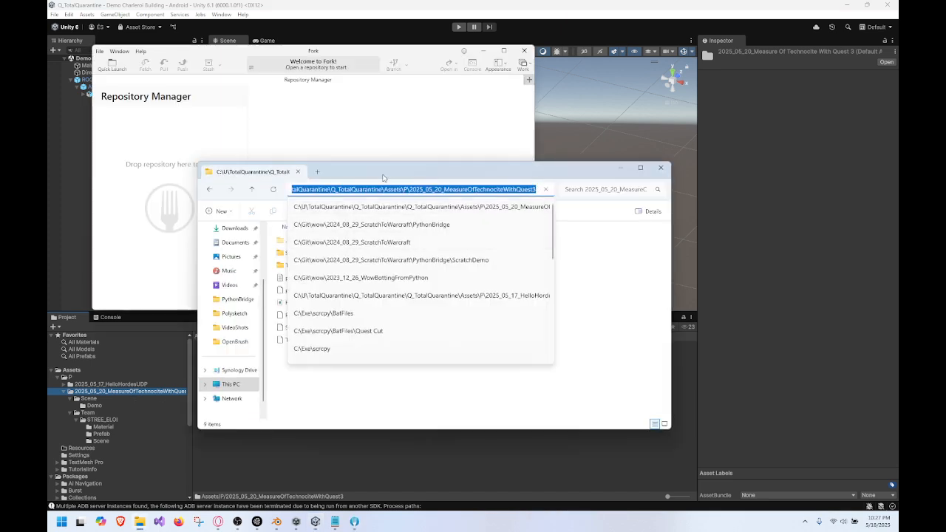
Step: Open the 2025_05_20_MeasureOfTechnociteWithQuest3 folder as a repository in Fork using the copied path
click(187, 102)
click(98, 51)
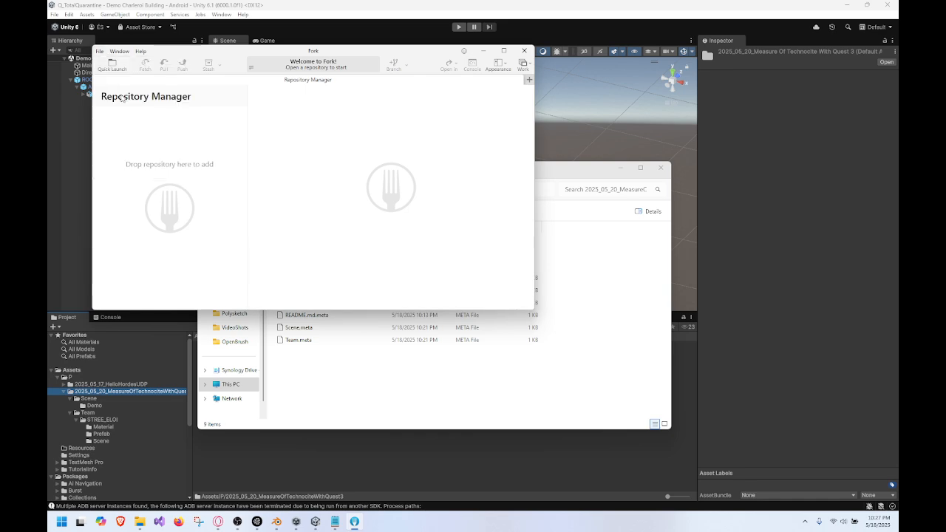
click(120, 96)
click(250, 68)
key(ctrl+v)
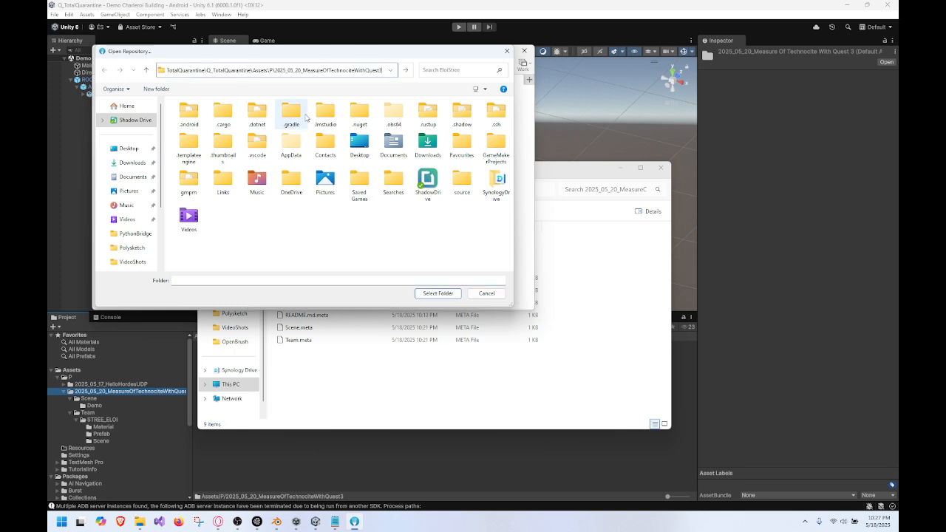
key(Return)
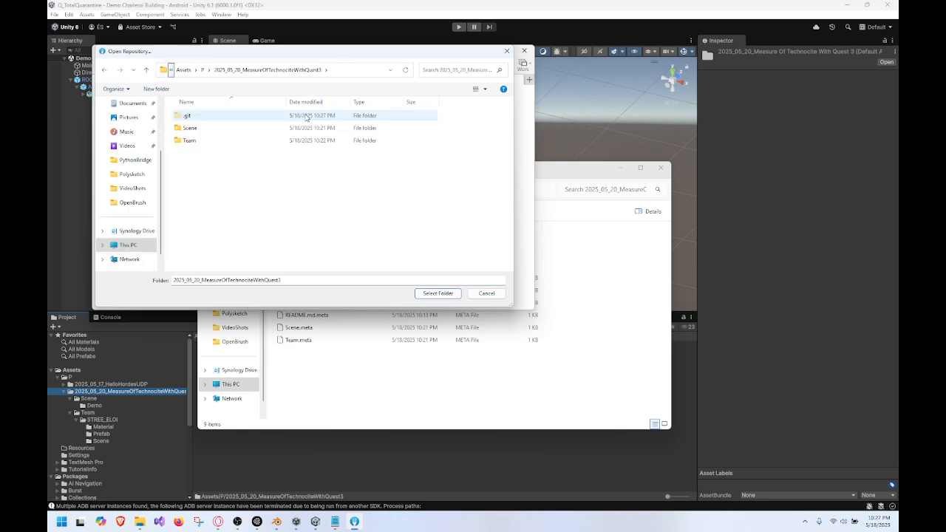
click(437, 293)
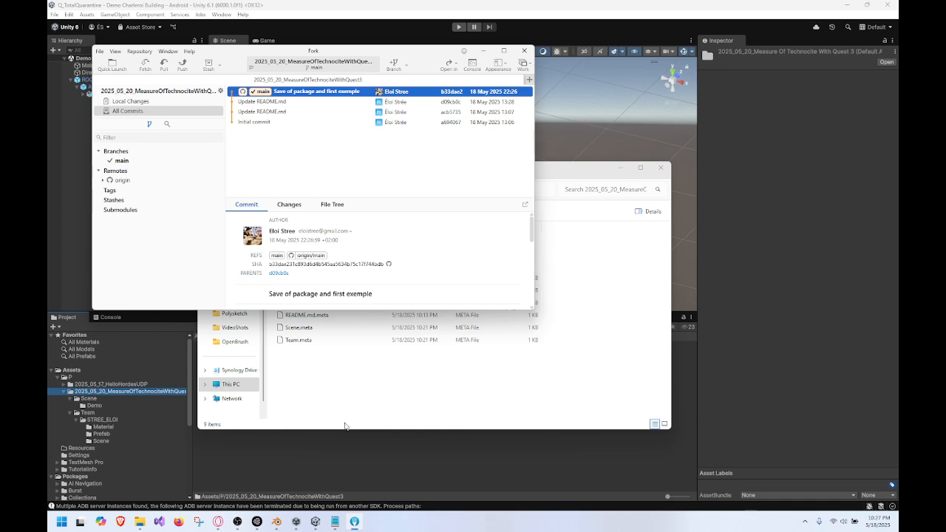
Step: Switch to Unity, move the innermost AirBNB_Charleroi_Gilly object in the scene to Z -2.7, and save the scene
click(71, 239)
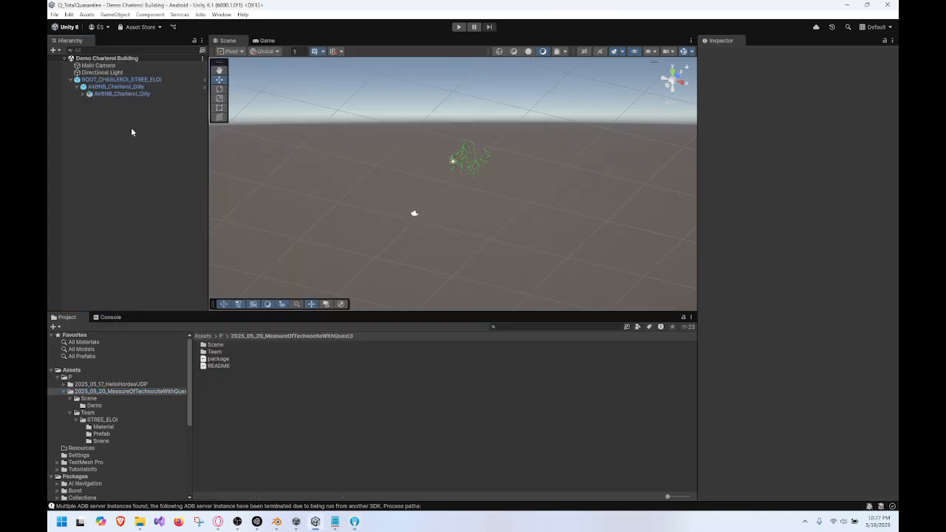
click(133, 93)
drag(466, 162, 463, 162)
key(ctrl+s)
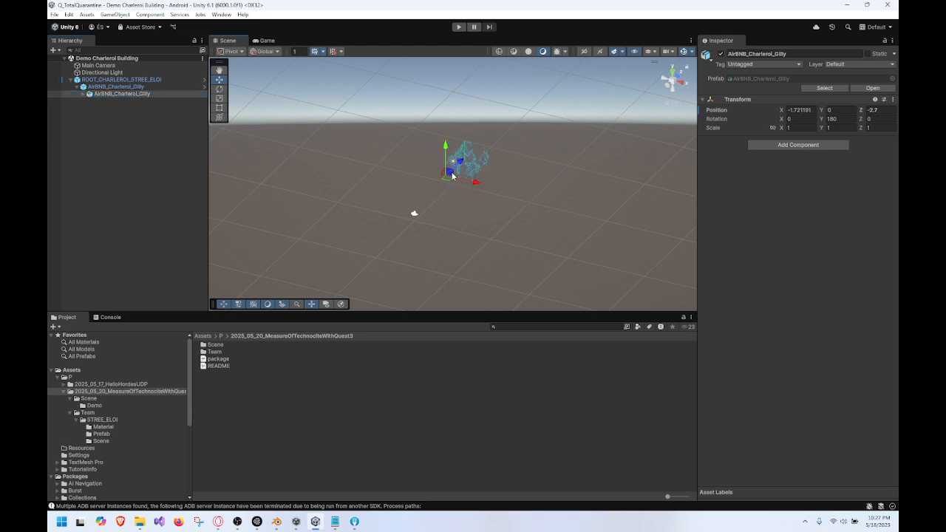
Step: Discard the local change to Demo Charleroi Building.unity in Fork and reload the scene in Unity
key(alt+Tab)
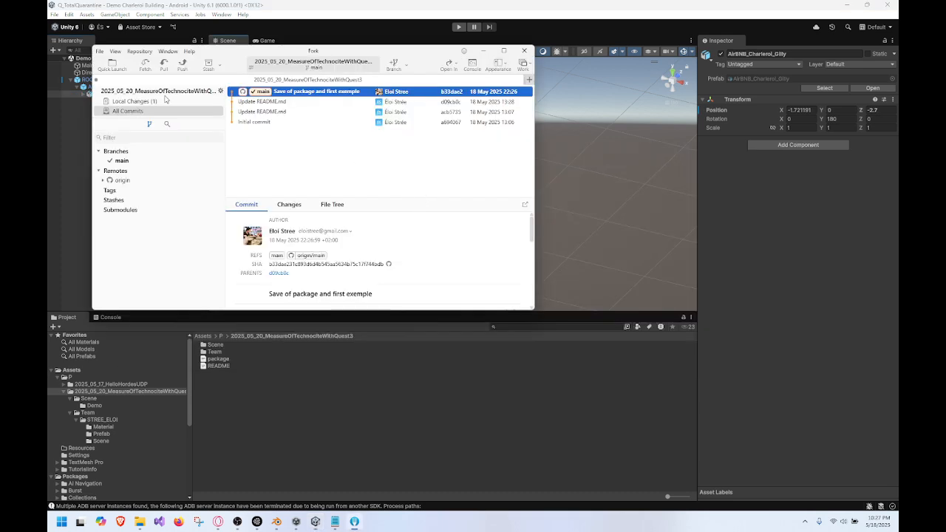
click(164, 102)
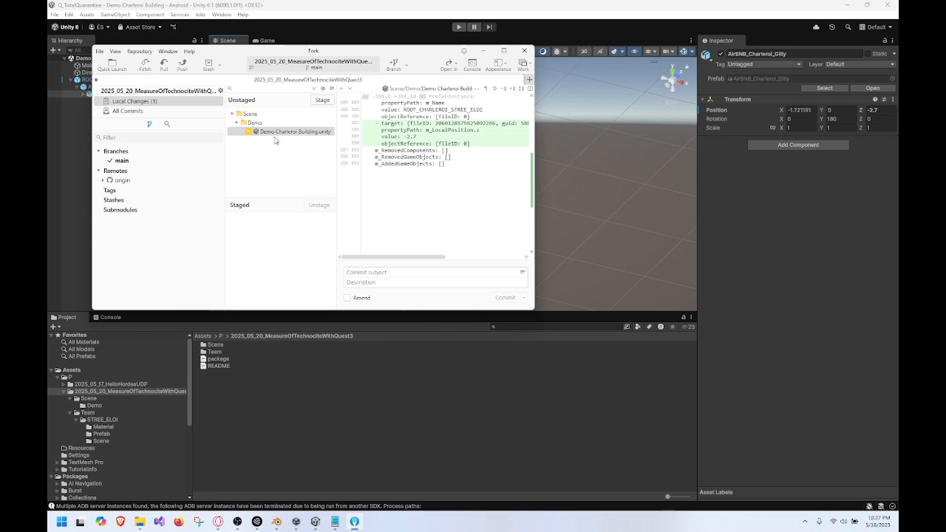
right_click(308, 134)
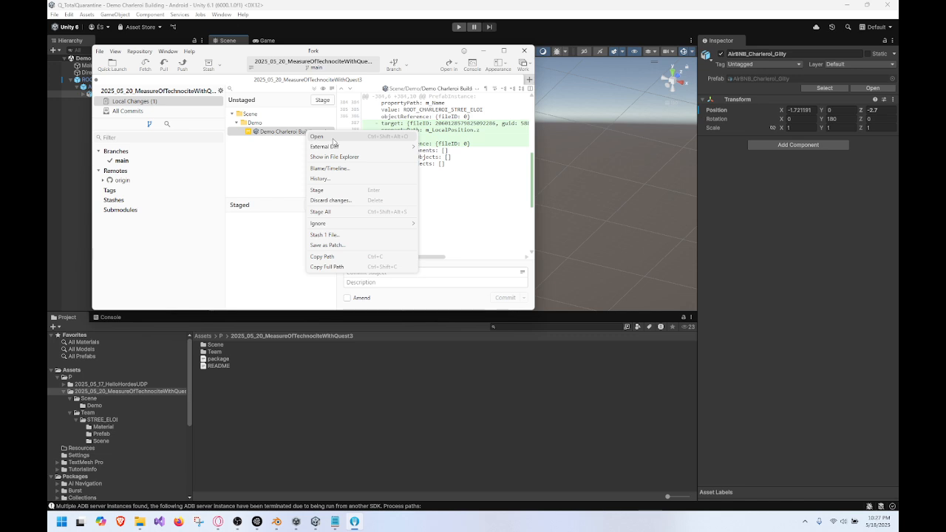
click(342, 202)
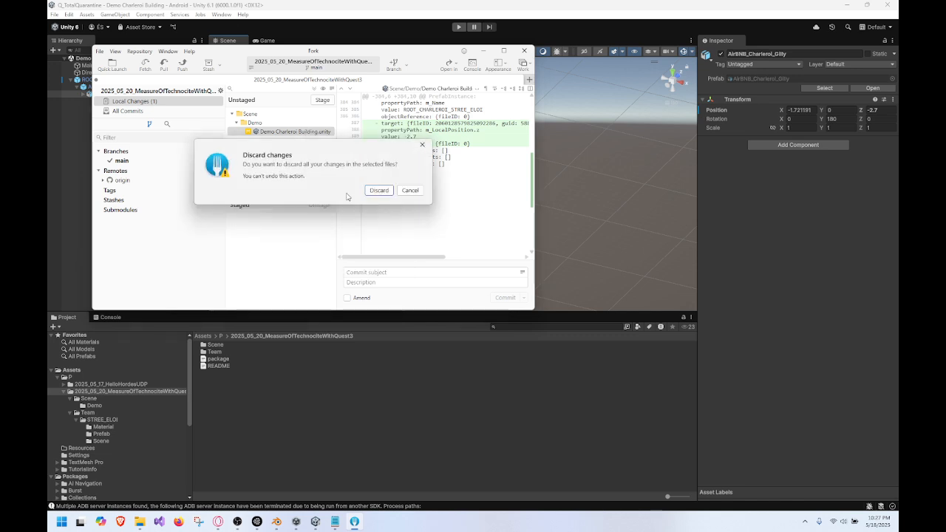
click(378, 191)
click(69, 159)
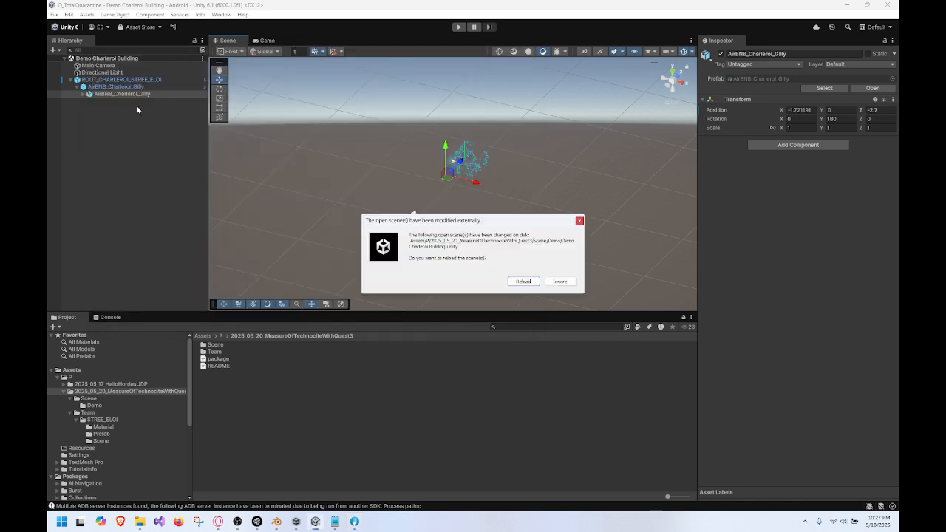
click(517, 284)
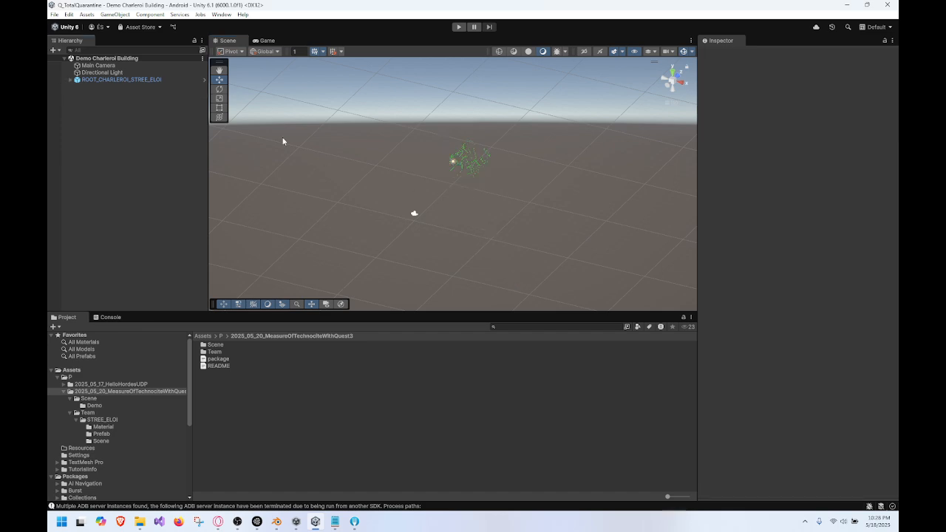
Step: Edit the member's Charleroi root prefab, moving its AirBNB_Charleroi_Gilly child to Z 3.7, and return to the scene
click(80, 80)
click(71, 80)
click(203, 79)
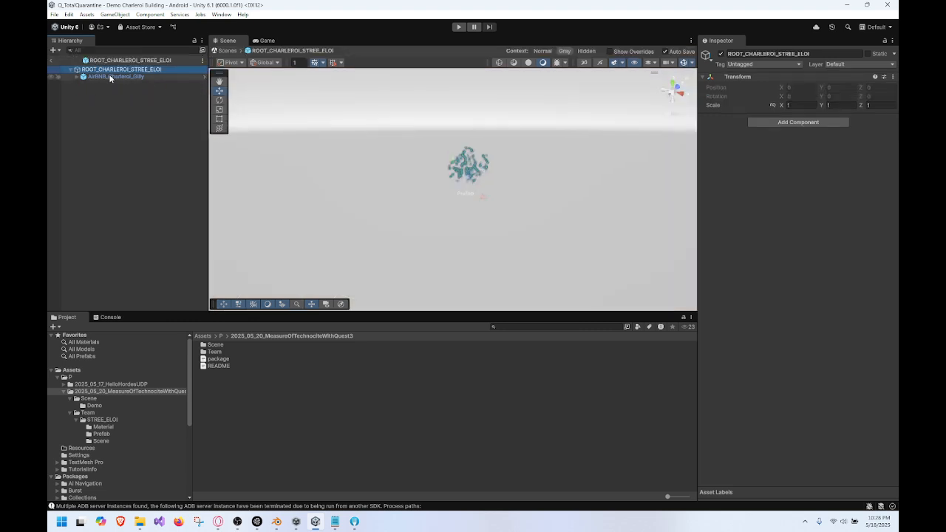
click(465, 166)
drag(487, 165, 498, 182)
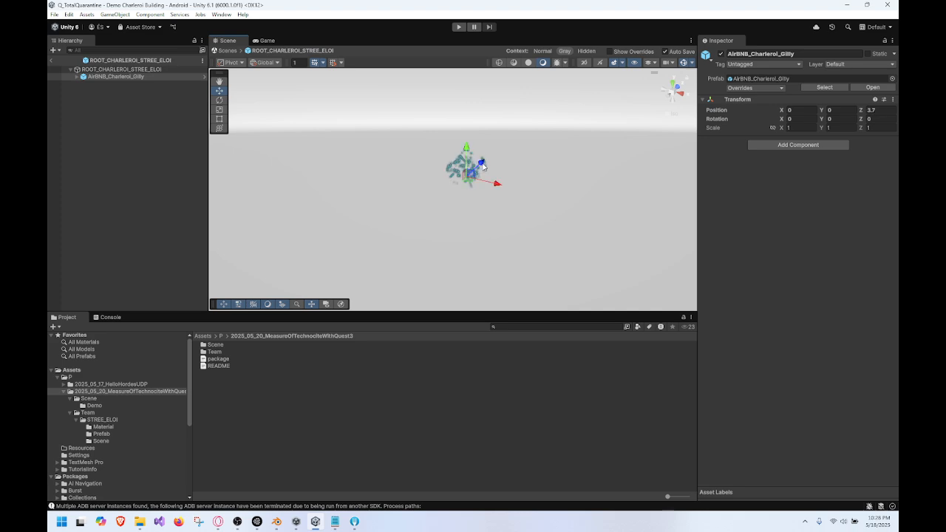
click(52, 61)
Step: Switch to Fork, stage the changed root prefab and commit it with the subject "Move a bit my room rbnb"
key(alt+Tab)
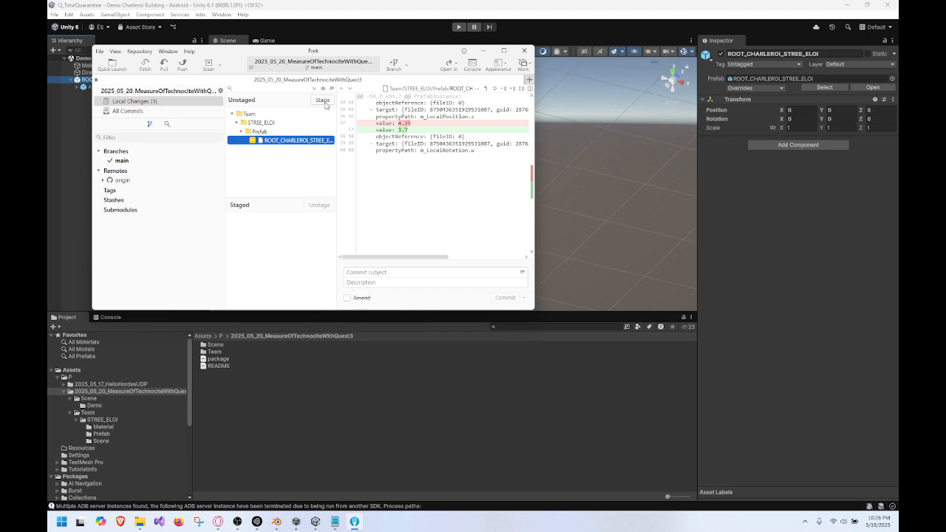
click(322, 100)
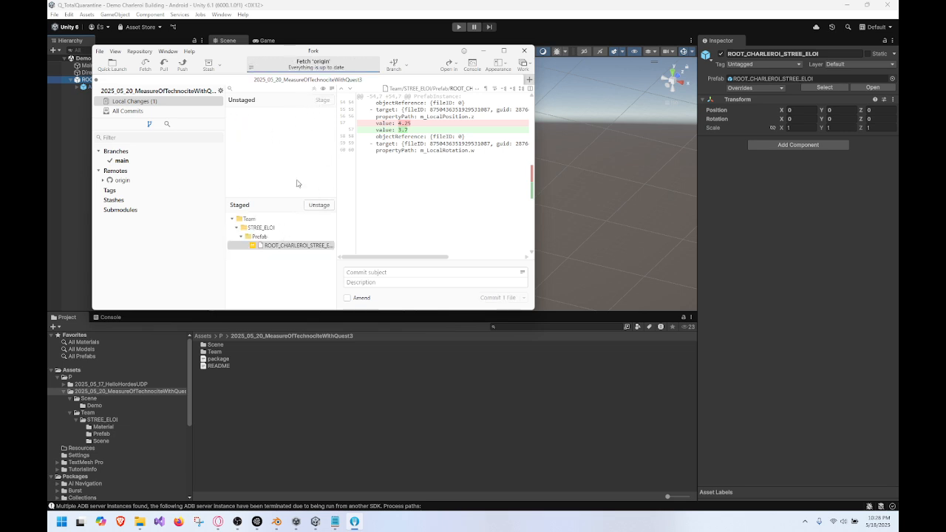
click(385, 271)
text(Move a bit)
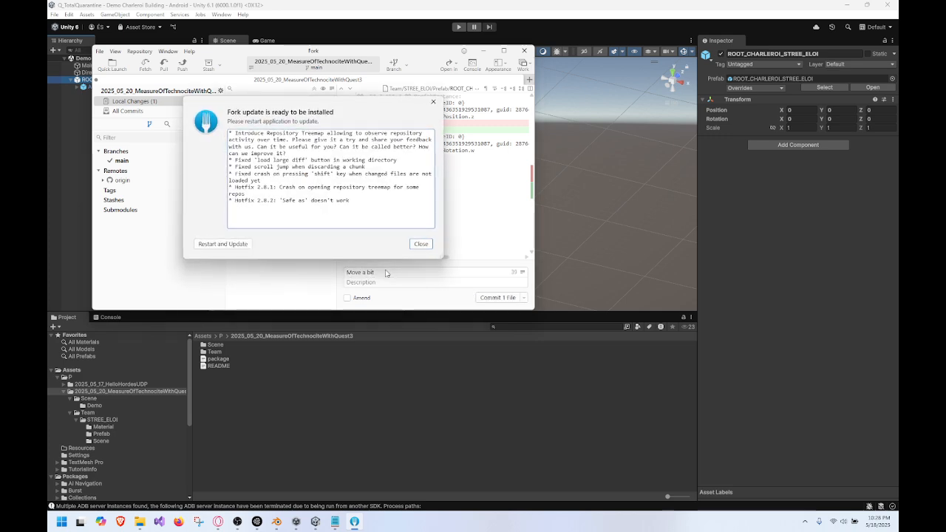
click(421, 244)
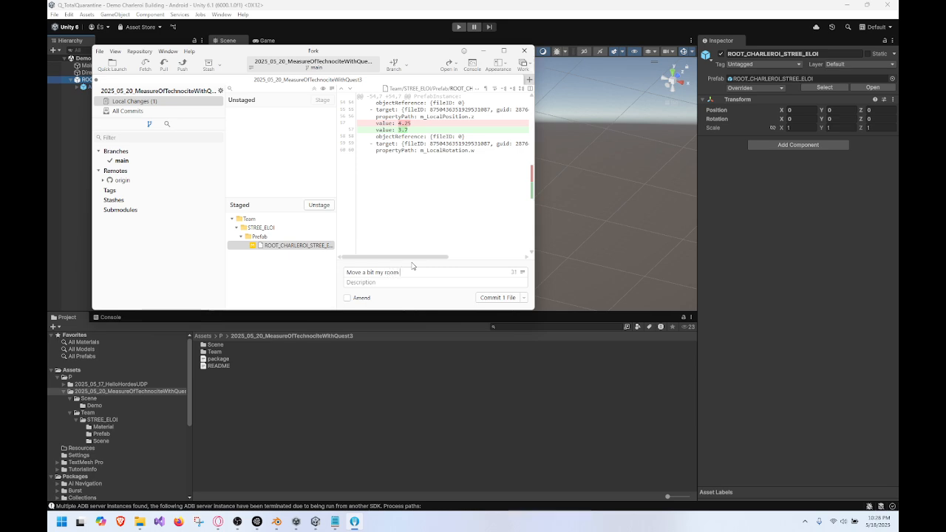
text(rbnb)
click(498, 296)
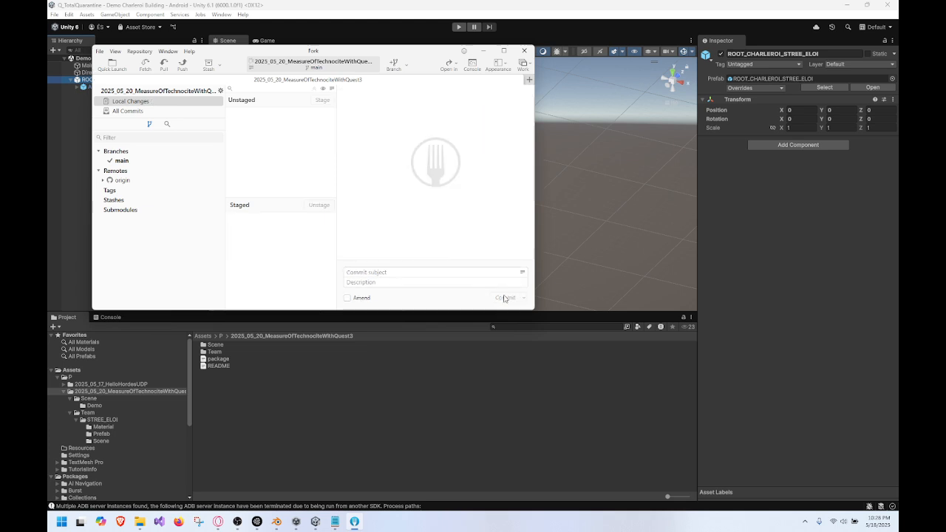
Step: Pull from and push to origin/main, and close Fork
click(167, 66)
click(381, 217)
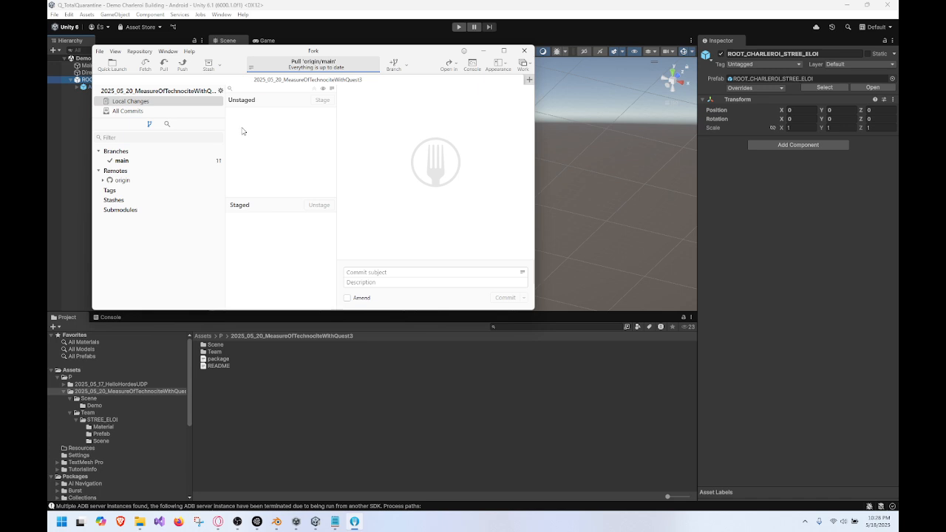
click(182, 66)
click(362, 210)
click(522, 52)
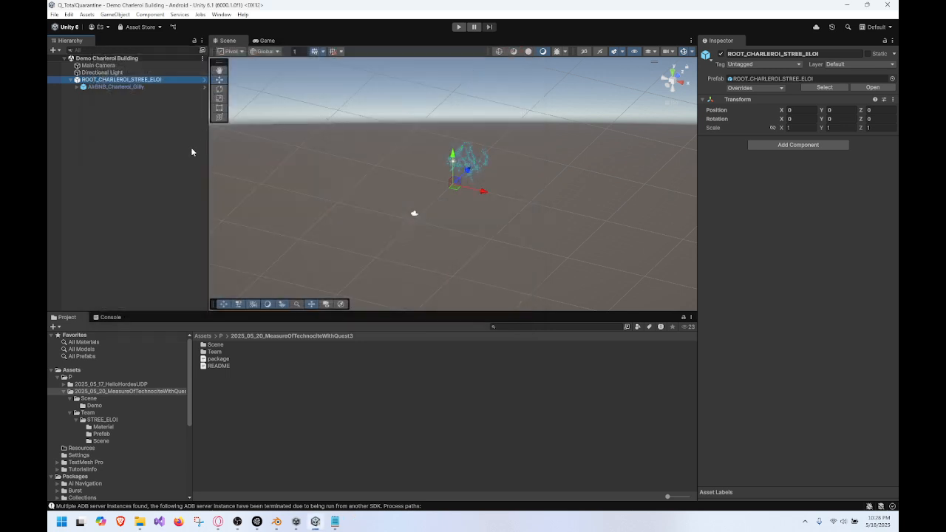
Step: Review the package file, the Scene and Team folders, and the room and root prefabs in the member's Prefab folder
click(218, 359)
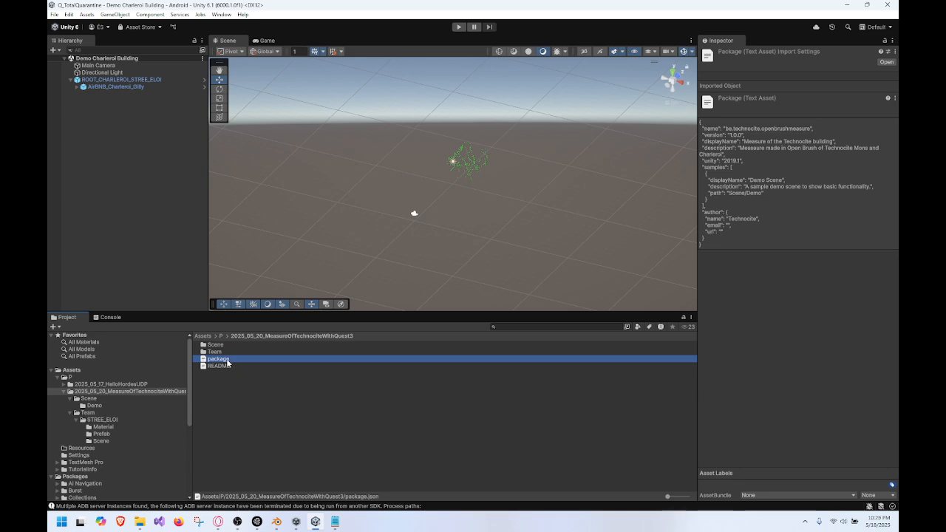
double_click(225, 345)
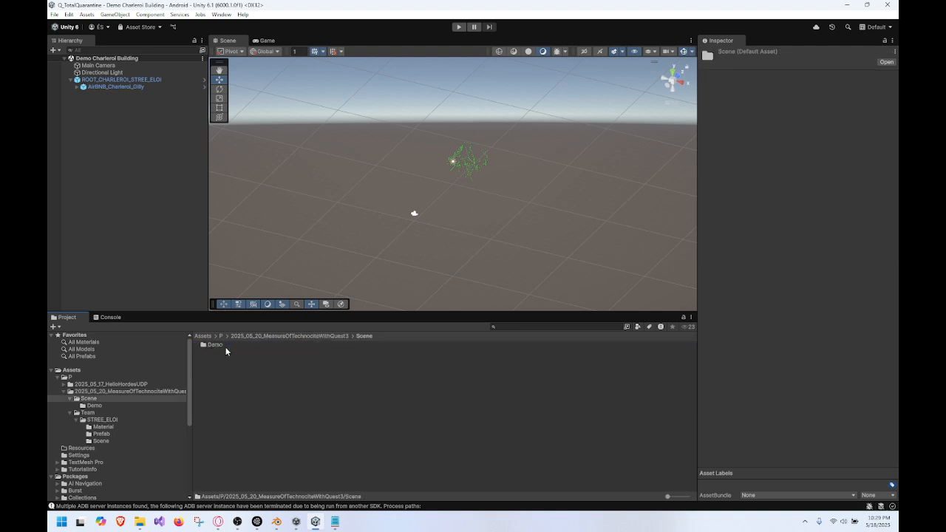
click(110, 419)
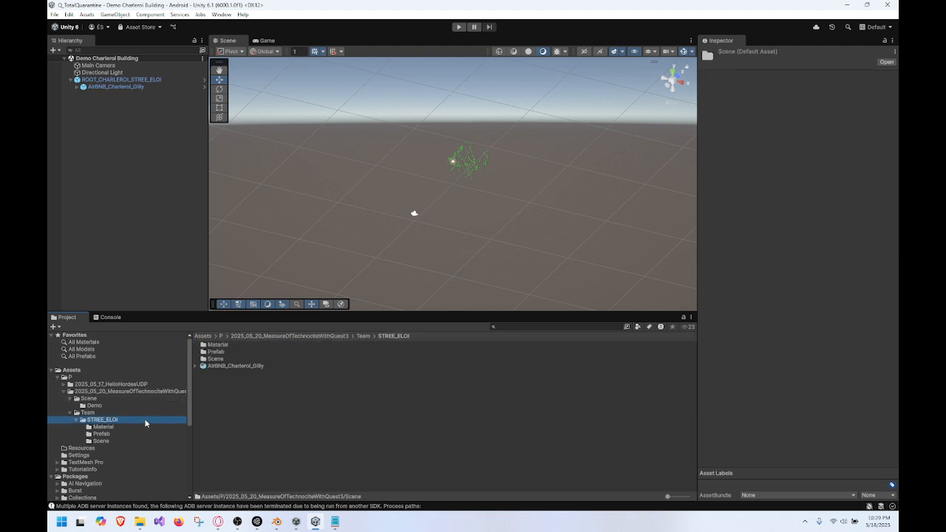
click(148, 412)
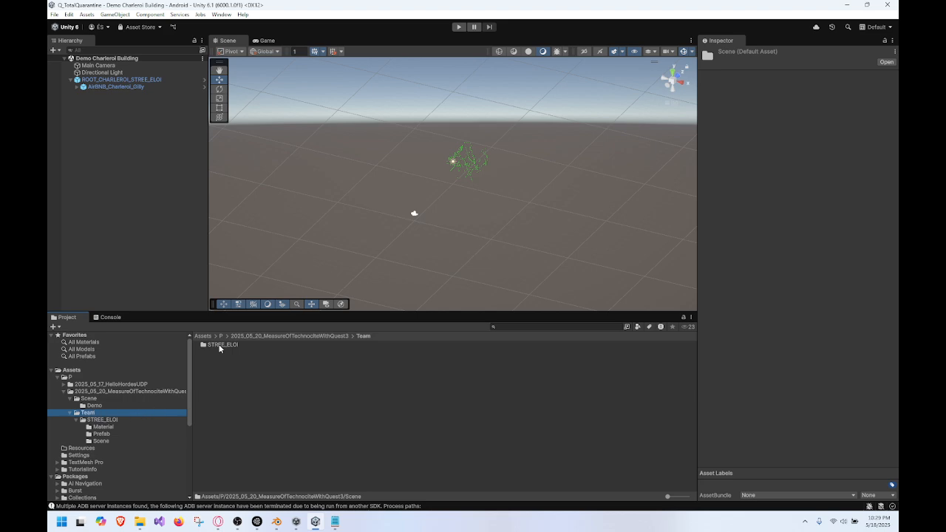
click(110, 437)
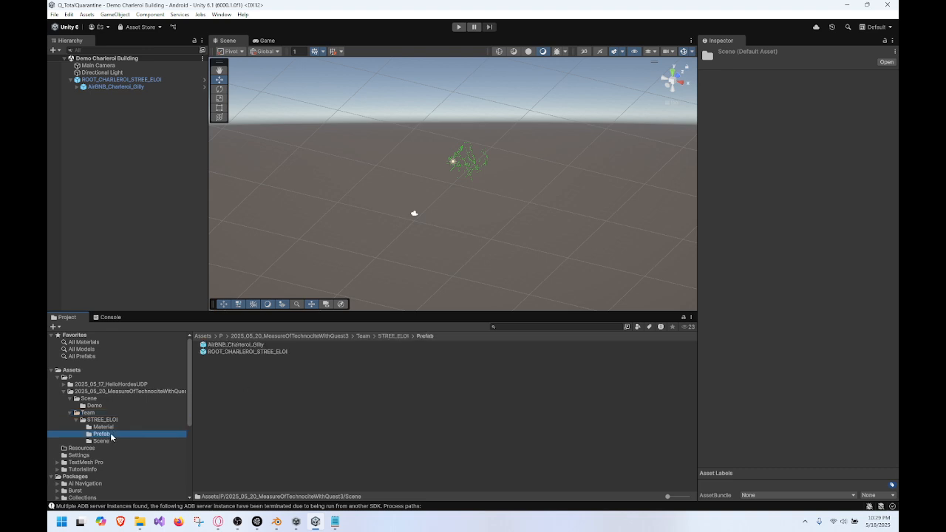
click(222, 345)
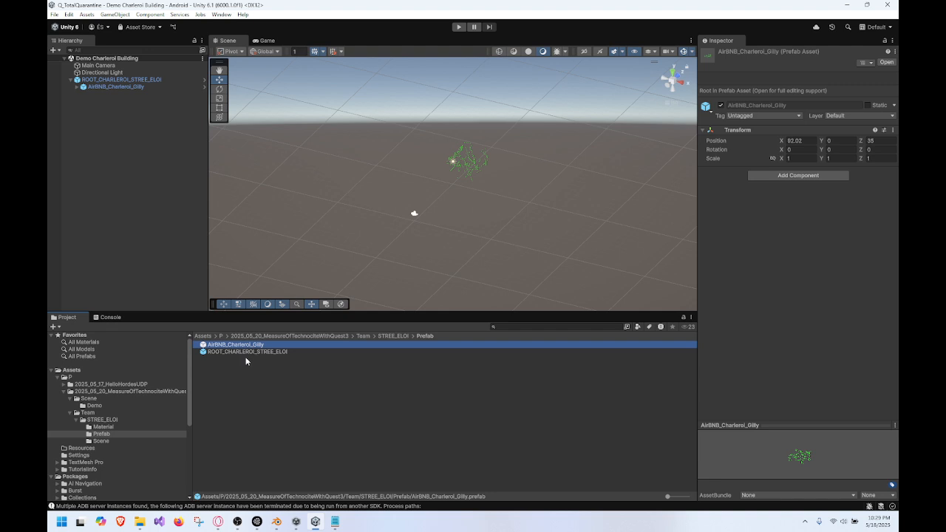
click(253, 354)
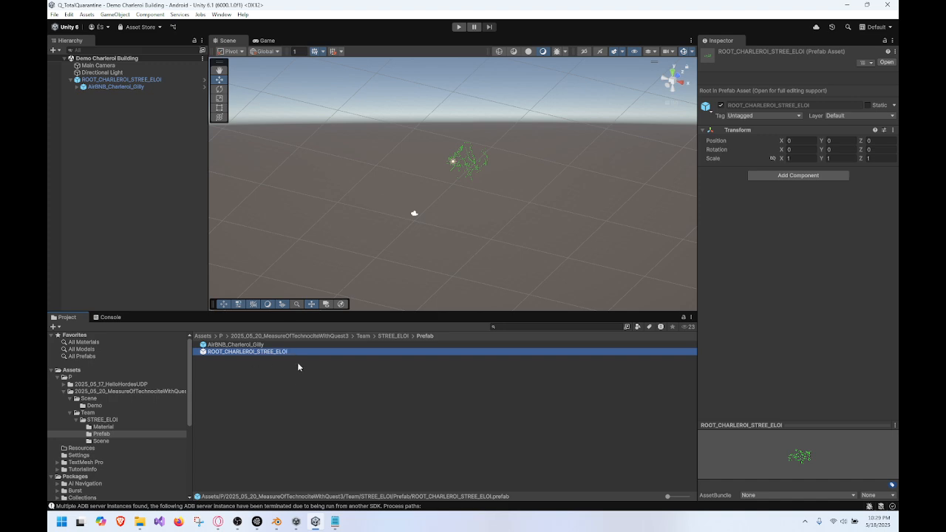
click(279, 417)
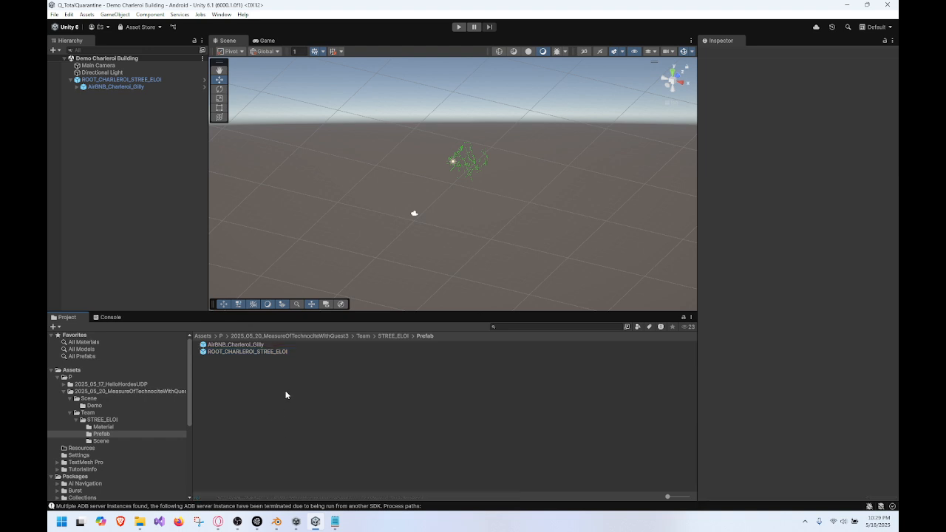
Step: Frame the Charleroi root prefab in the scene and examine its measured strokes from another angle
click(490, 158)
key(f)
alt+drag(497, 175, 582, 188)
scroll(524, 200, down, 5)
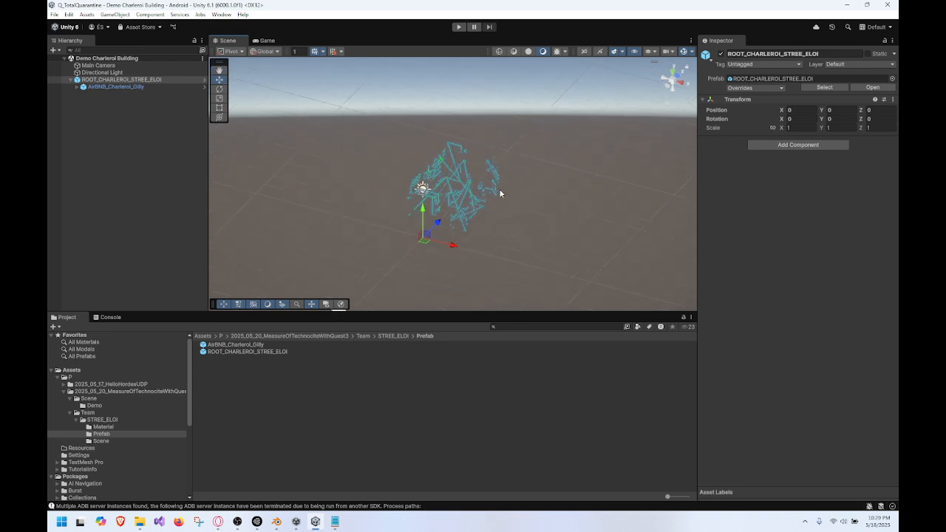
click(118, 418)
click(129, 392)
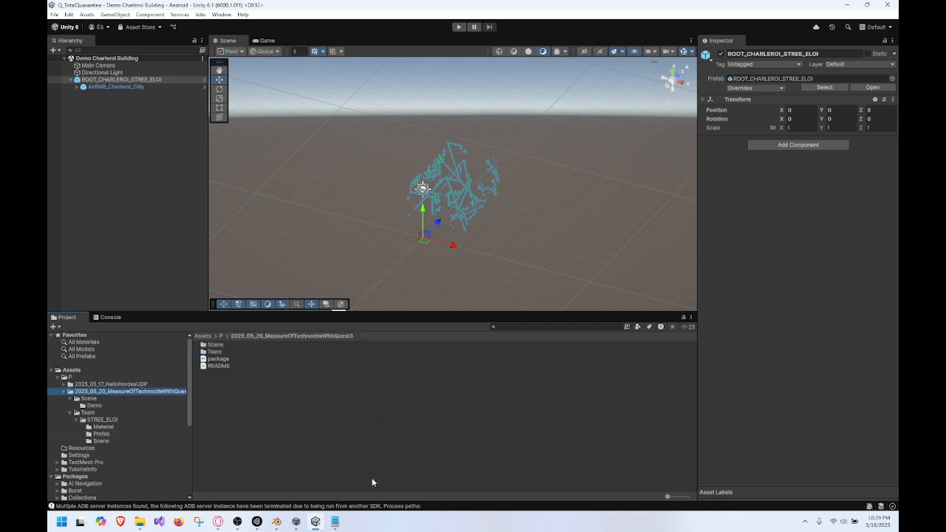
key(alt+Tab)
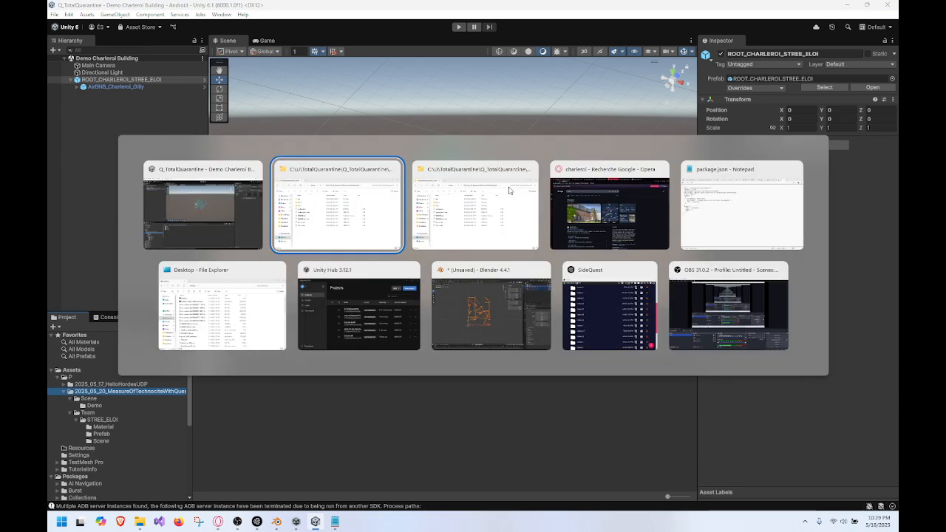
key(alt+Tab)
key(alt+Tab)
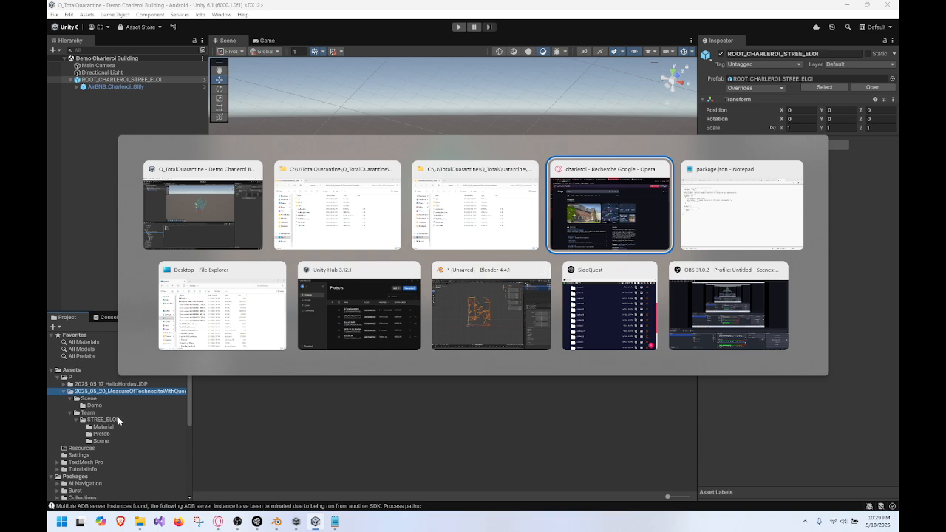
key(Escape)
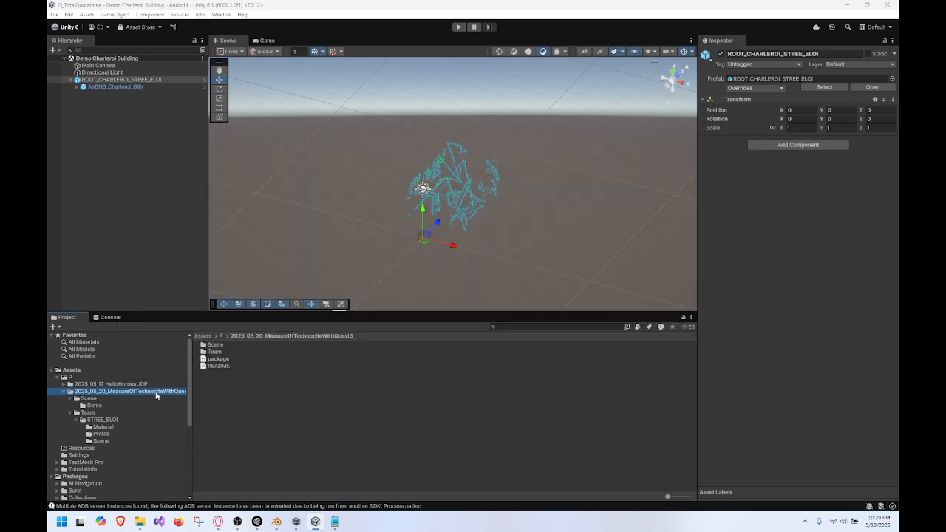
right_click(158, 393)
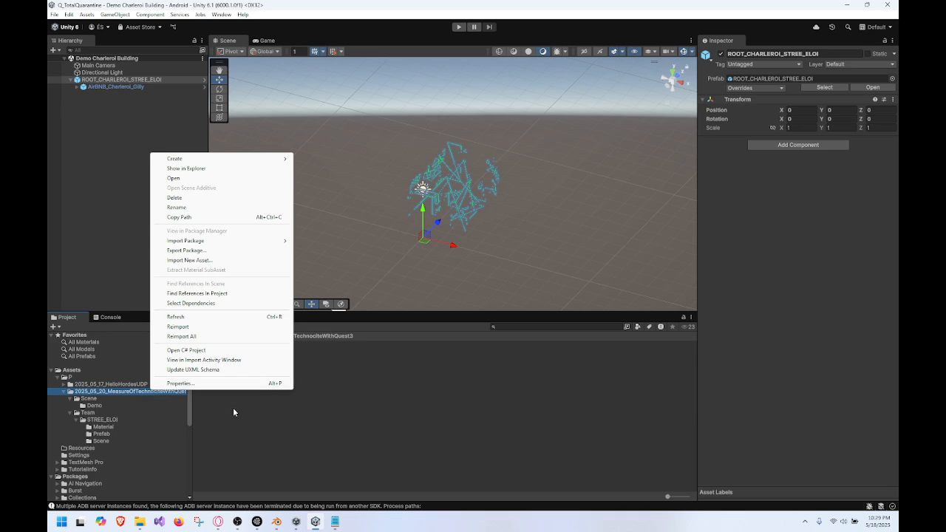
key(alt+Tab)
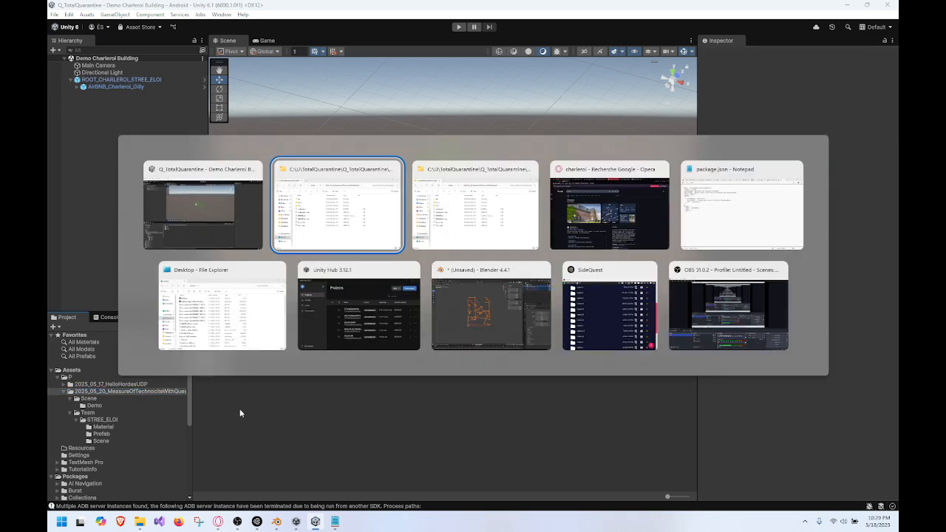
click(628, 219)
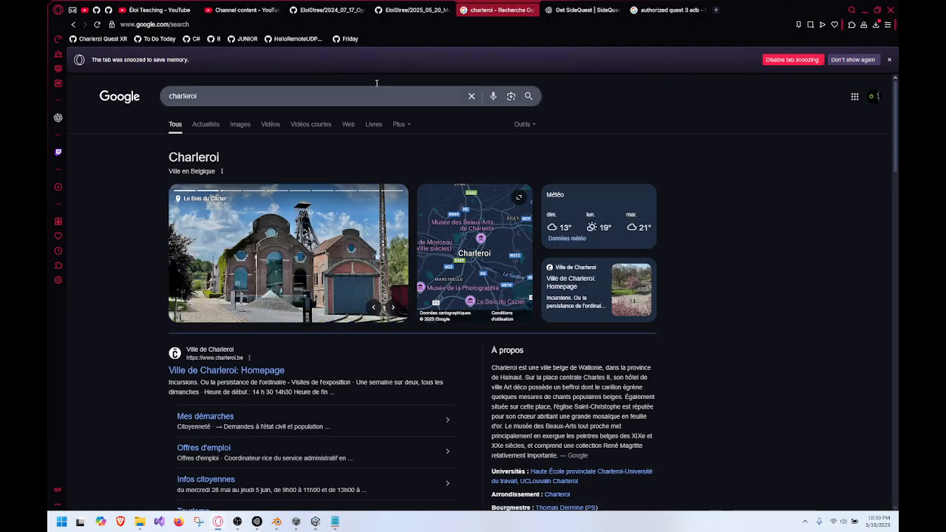
Step: Switch to Unity Hub and open the LTS_TotalQuarantine project
click(317, 522)
click(297, 522)
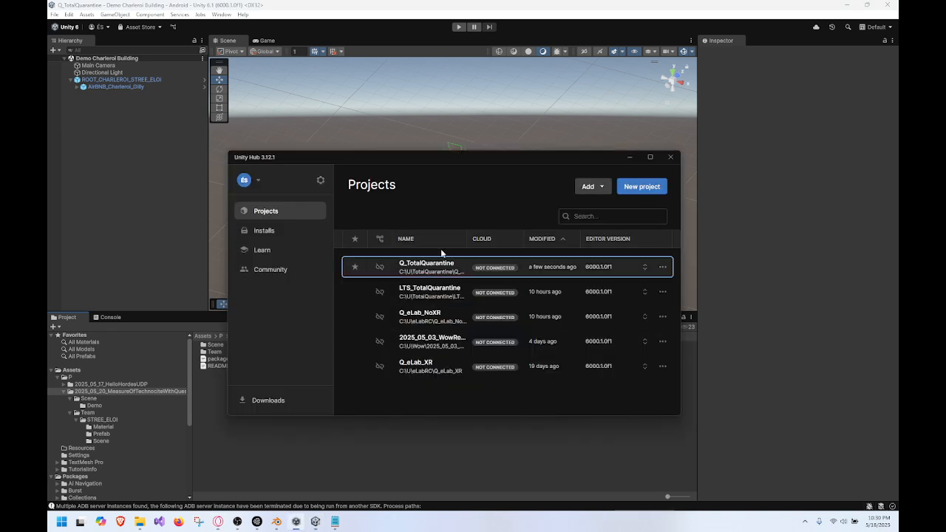
click(414, 298)
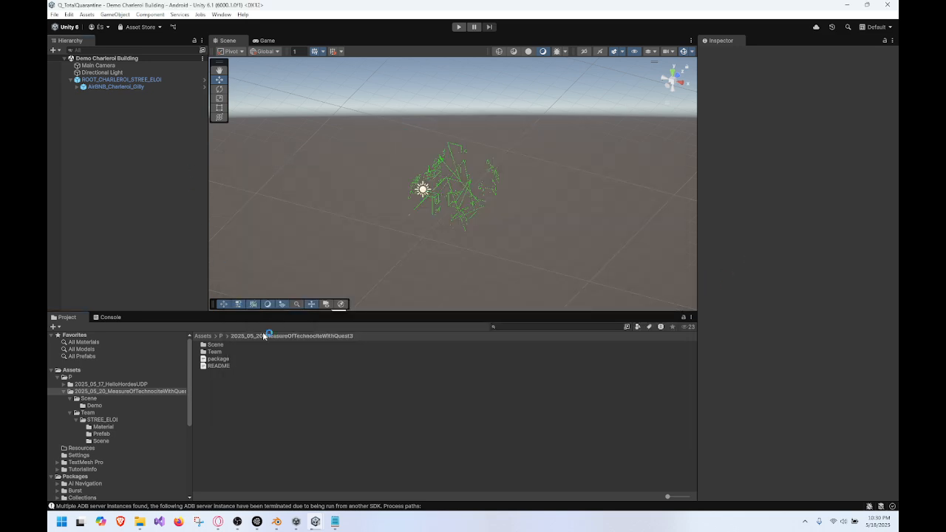
Step: Switch to the Opera browser, open the 2025_05_20_MeasureOfTechnociteWithQuest3 repository on GitHub and copy its HTTPS clone URL
key(alt+Tab)
key(alt+Tab)
key(alt+Tab)
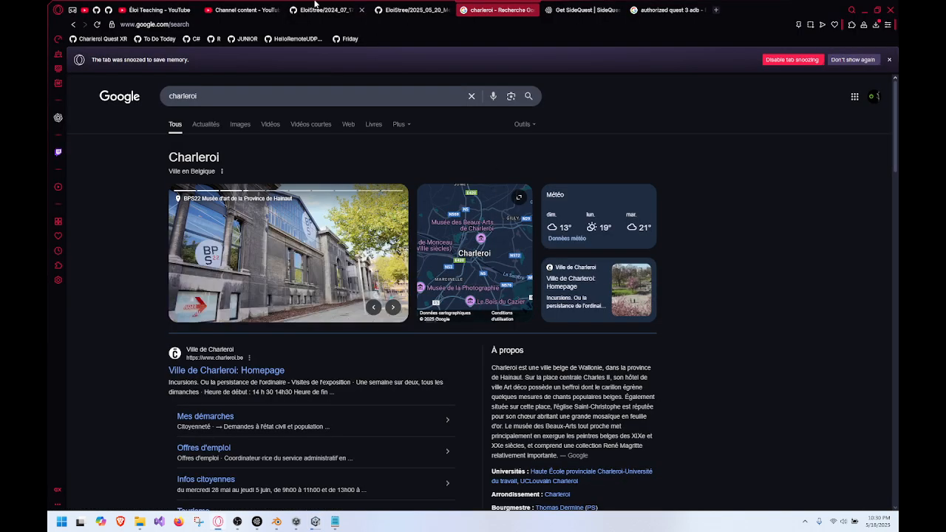
click(314, 5)
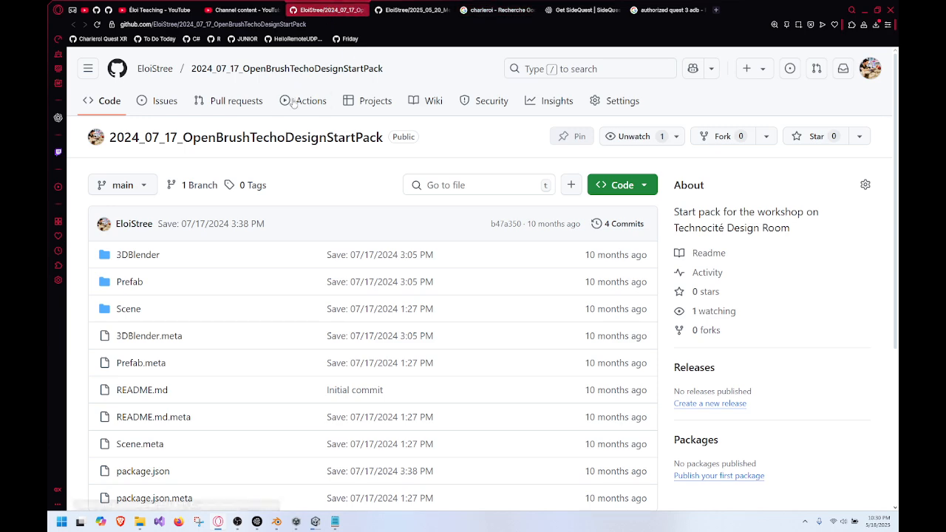
click(155, 68)
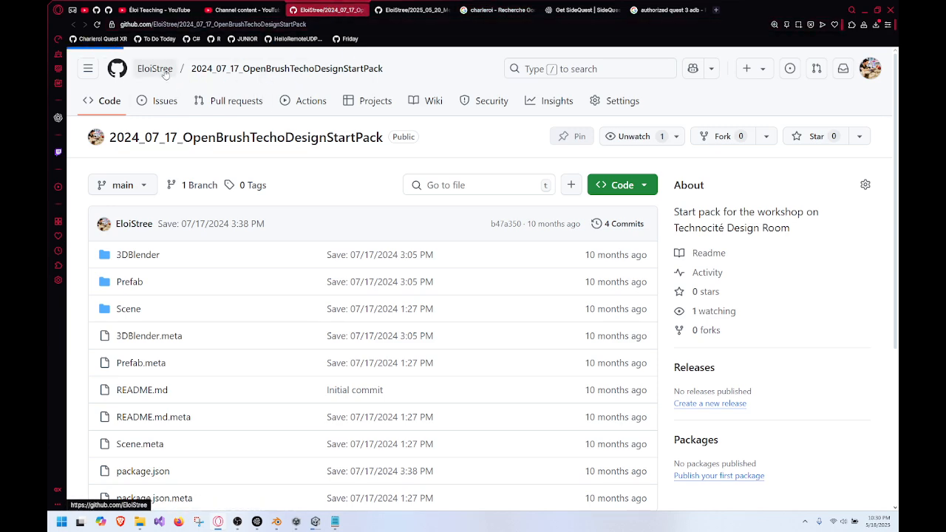
click(185, 100)
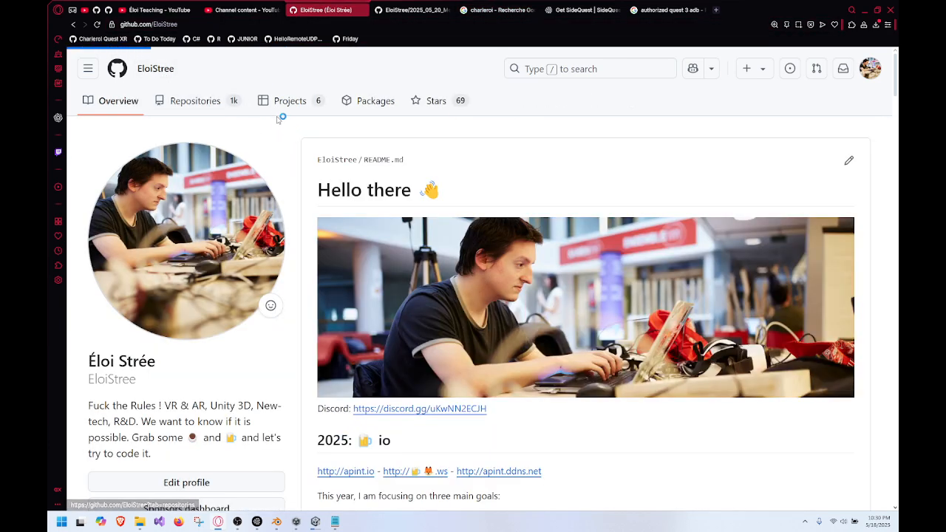
click(464, 190)
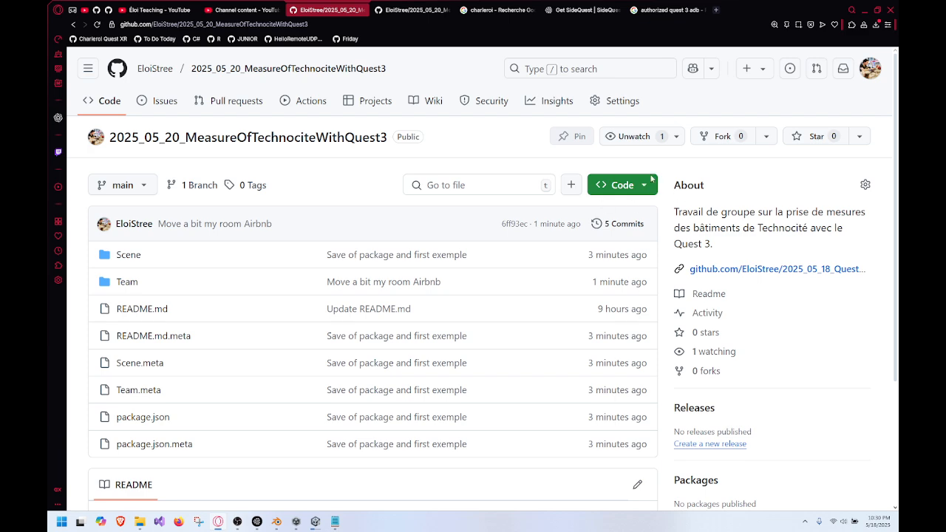
click(639, 186)
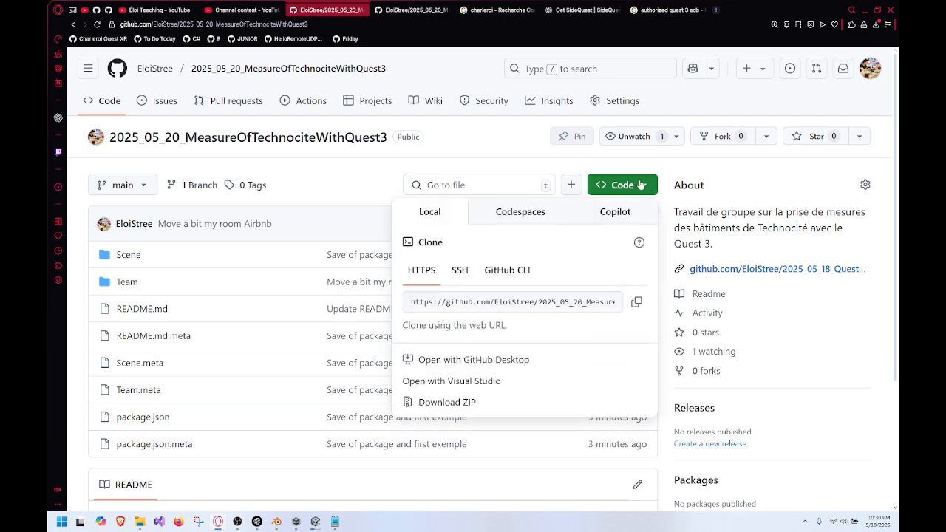
click(637, 302)
Step: Switch to the LTS_TotalQuarantine project in Unity and install the 2025_05_20_MeasureOfTechnociteWithQuest3 package from its copied git URL with the Package Manager
key(alt+Tab)
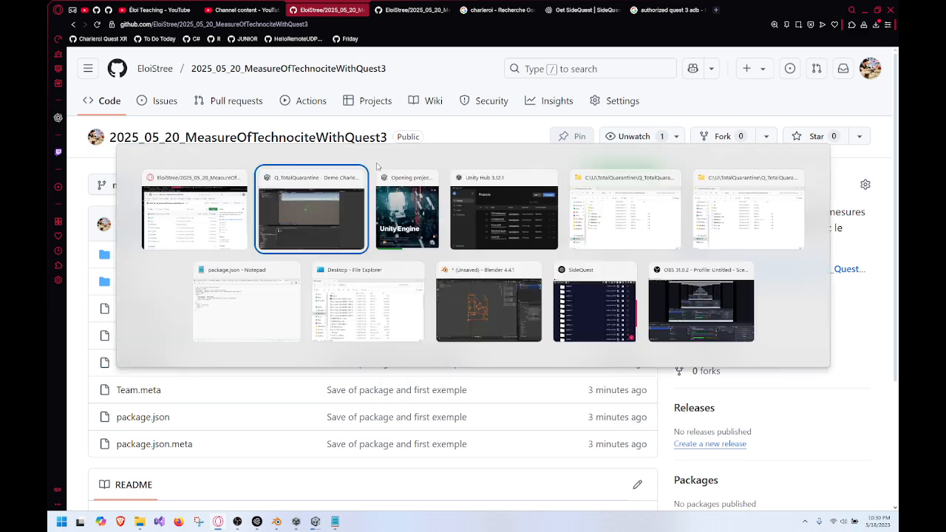
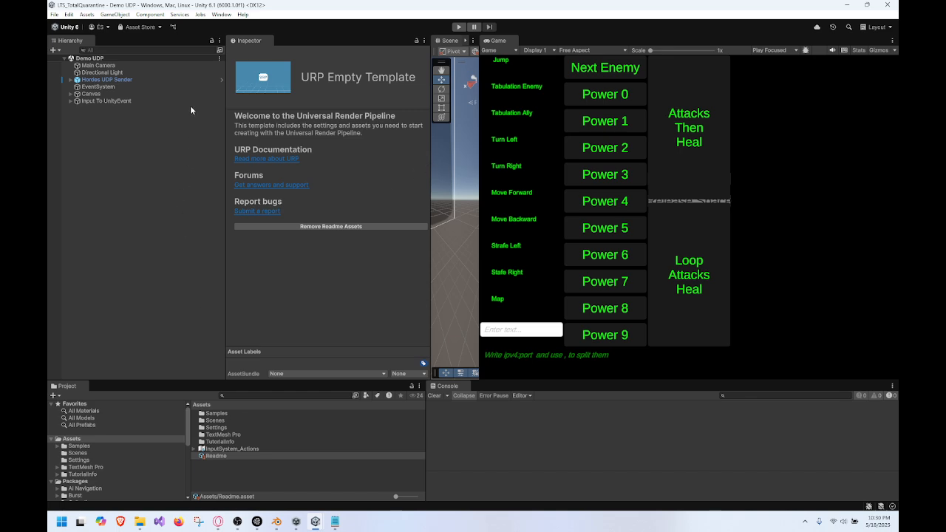
click(223, 15)
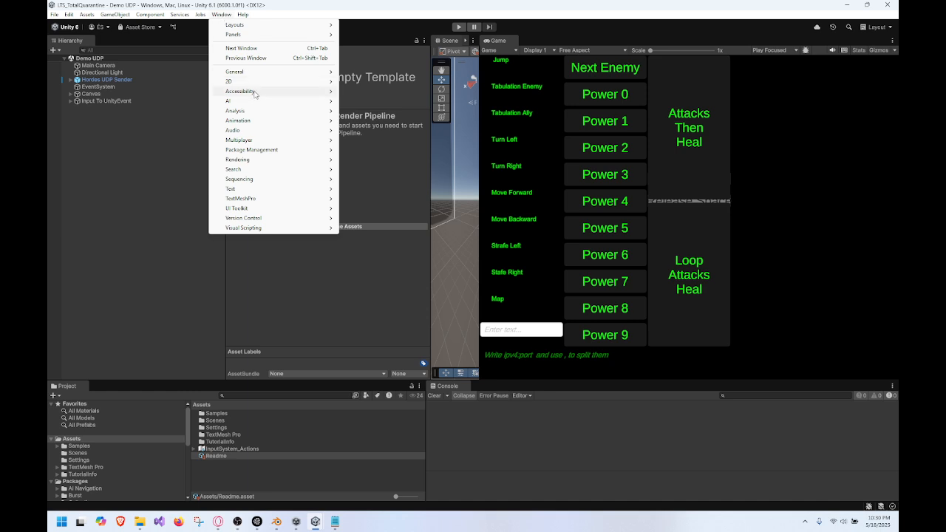
mouse_move(260, 153)
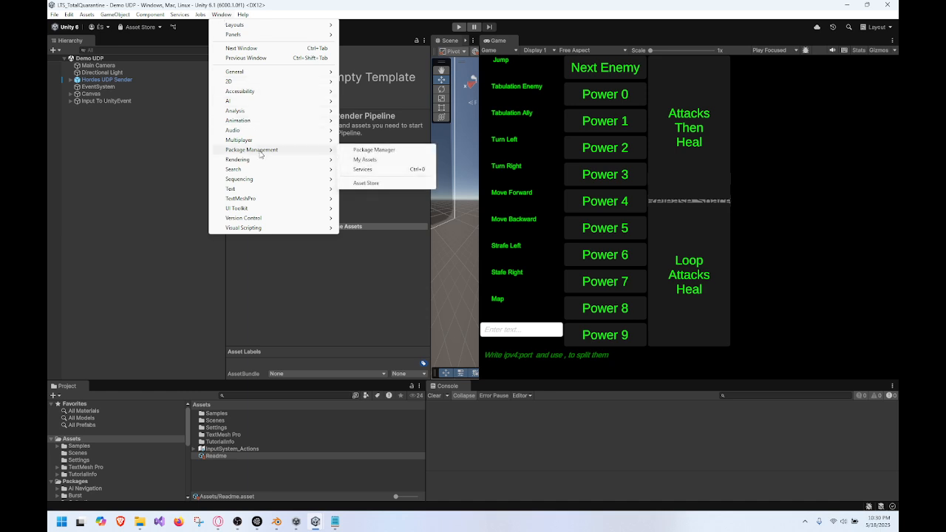
click(382, 150)
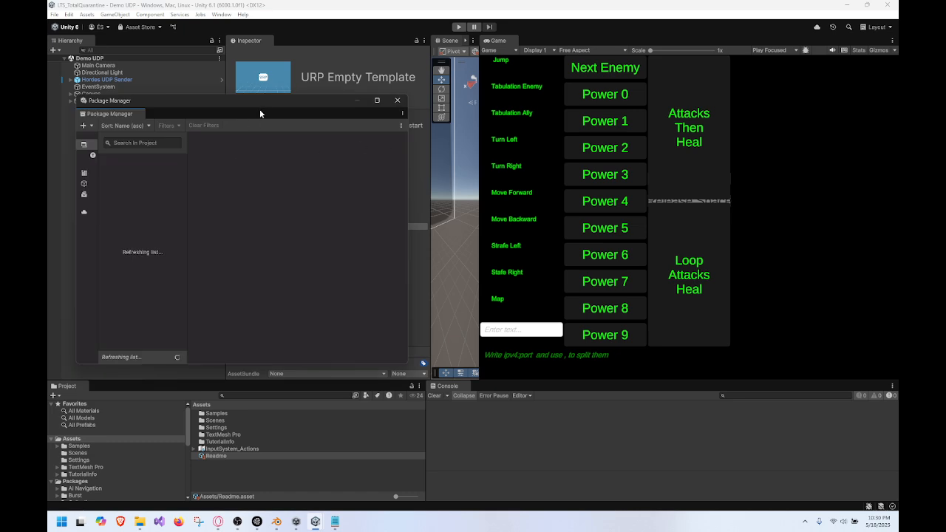
drag(258, 114, 399, 113)
click(224, 126)
click(263, 157)
text(https://github.com/EloiStree/2025_05_20_MeasureOfTechnocliteWithQuest3.git)
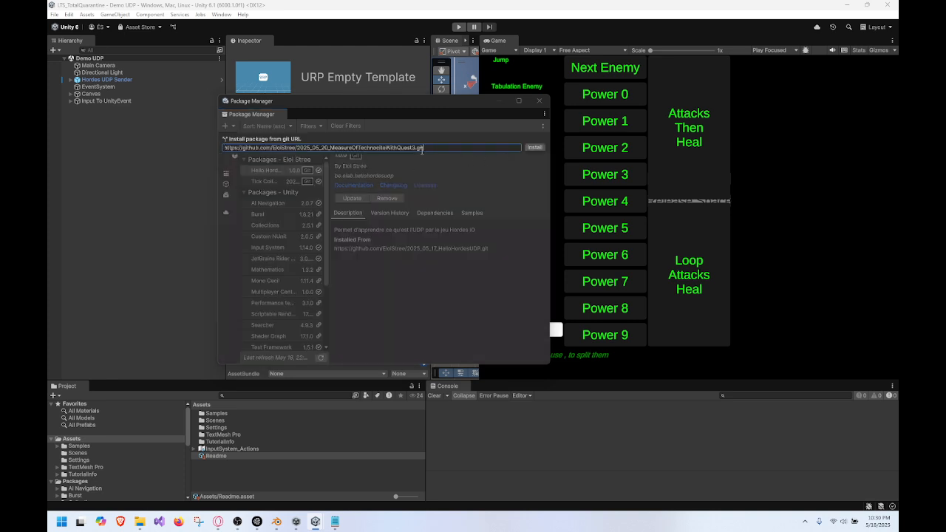
click(529, 148)
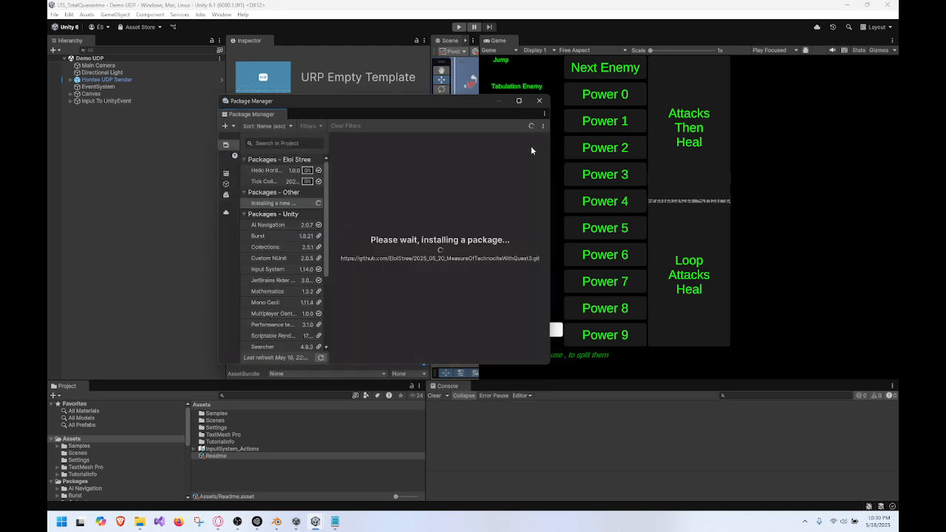
click(225, 126)
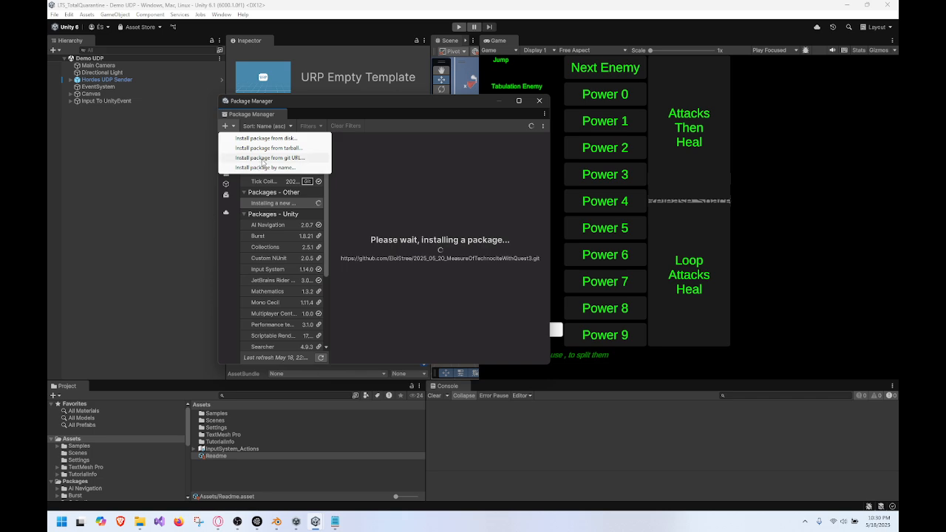
click(421, 107)
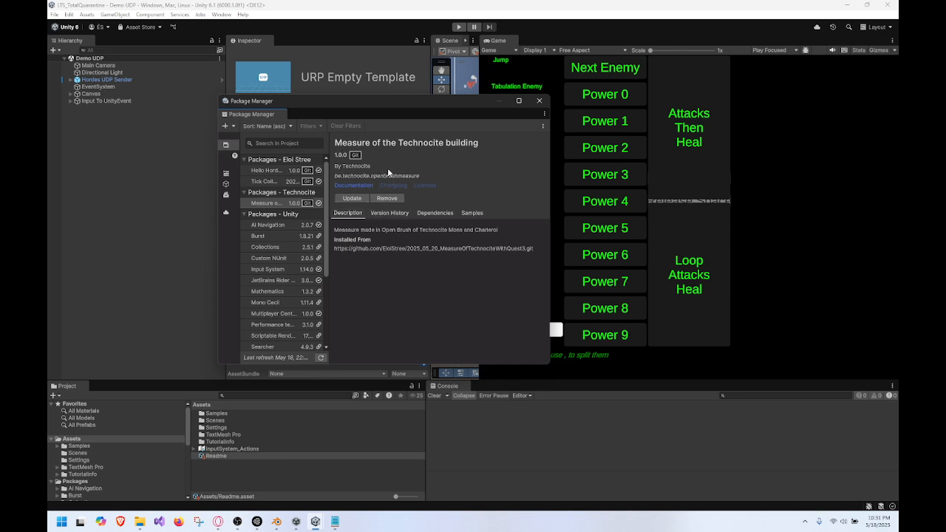
Step: Import the Demo Scene sample of the Measure of the Technocite building package and open its Demo Charleroi Building scene
click(470, 214)
click(527, 234)
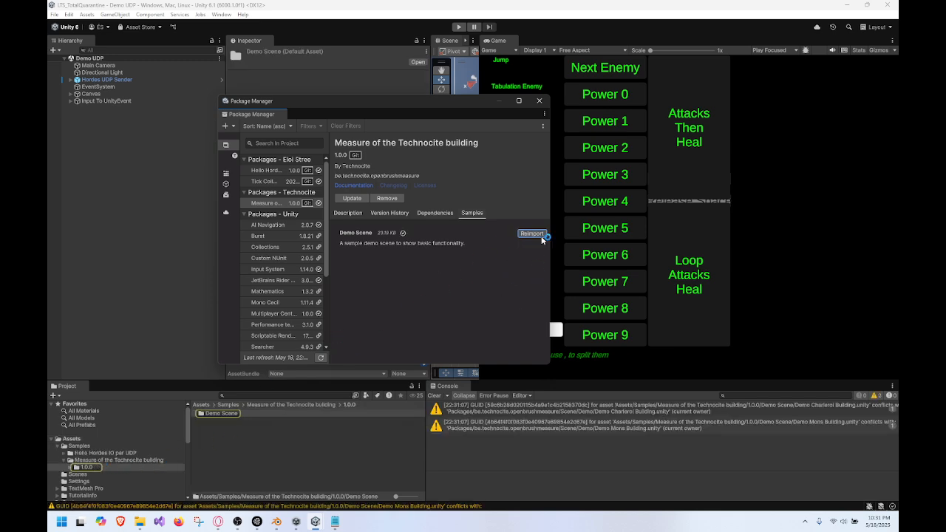
click(71, 468)
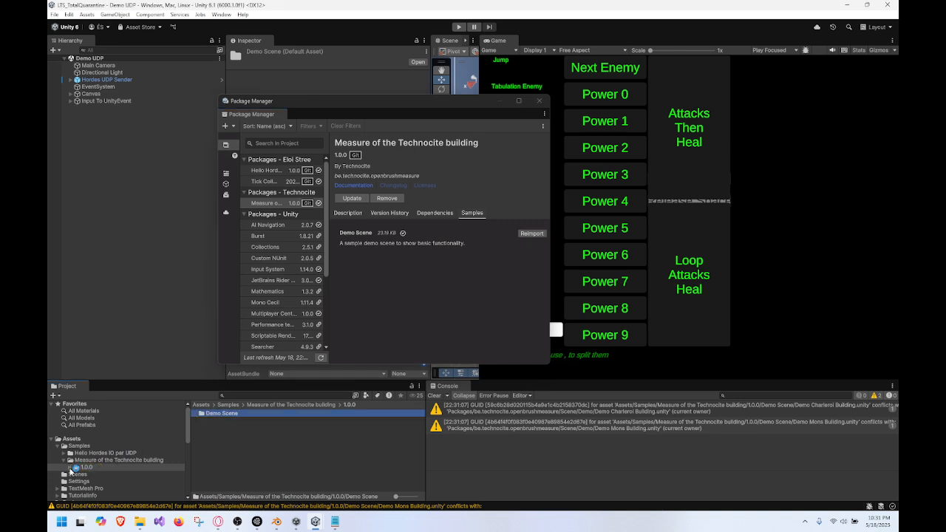
click(109, 475)
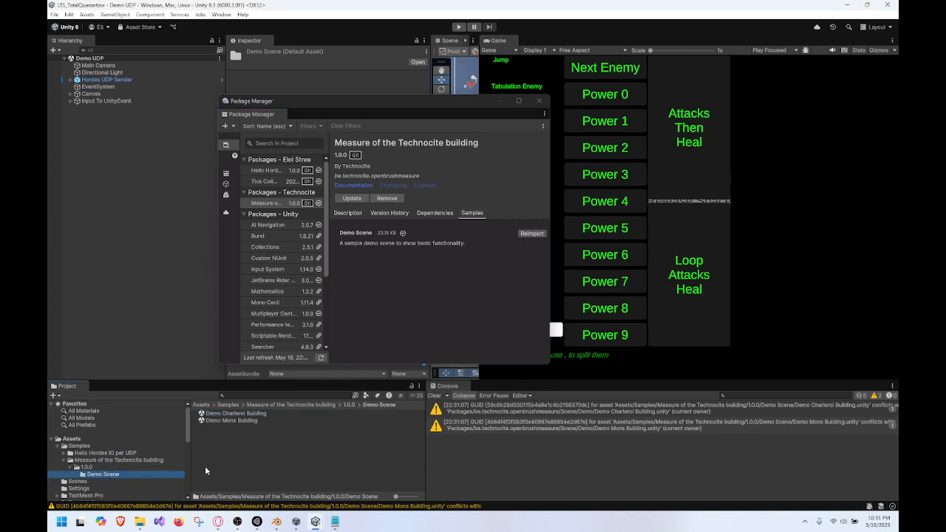
double_click(269, 412)
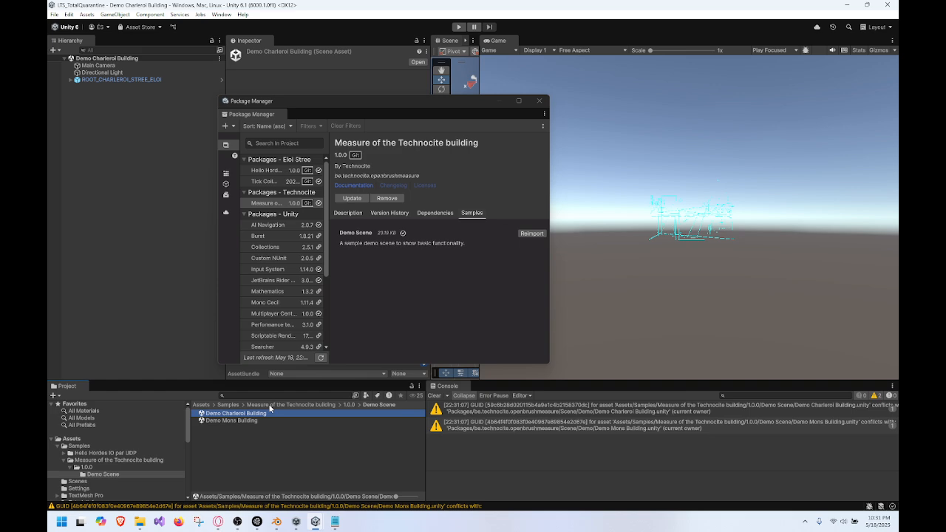
Step: Expand the Charleroi root prefab in the hierarchy and inspect its nested AirBNB_Charleroi_Gilly objects
click(71, 80)
click(112, 90)
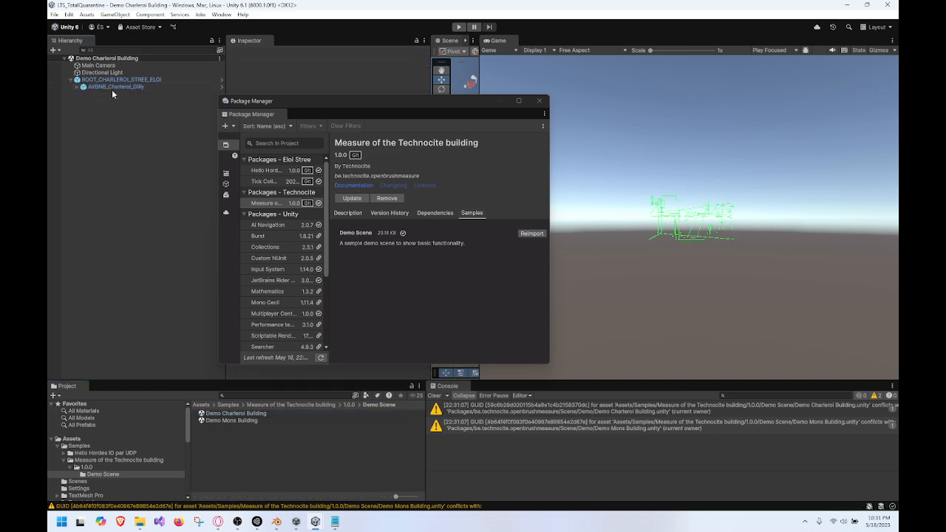
click(76, 86)
click(138, 93)
click(145, 88)
click(156, 81)
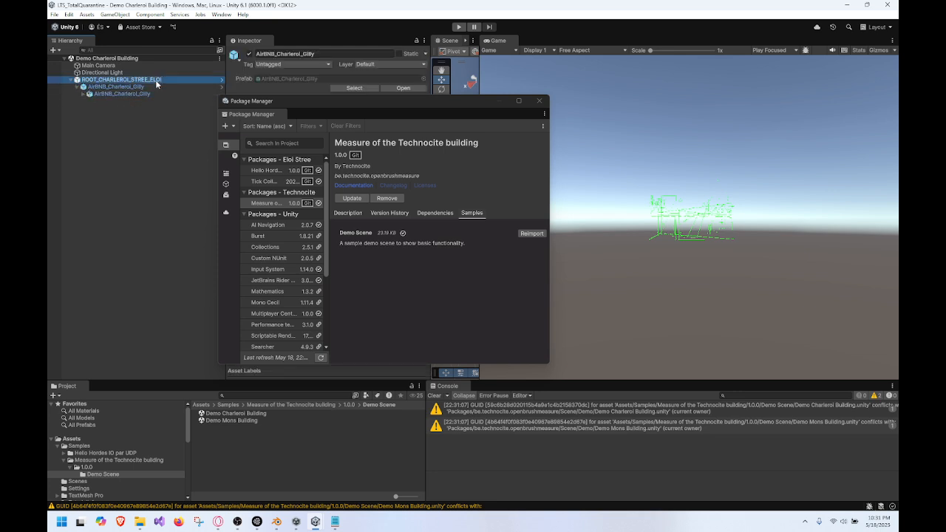
click(148, 86)
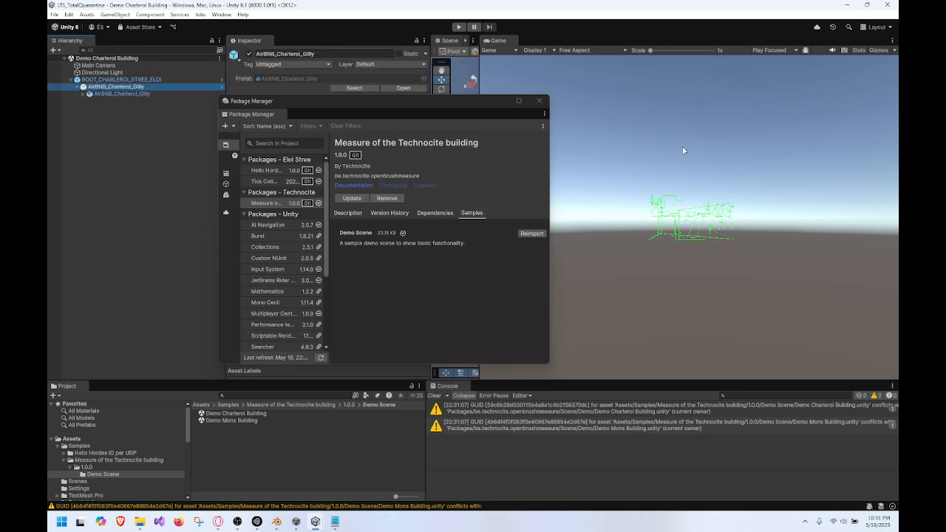
Step: Move the Package Manager aside, widen the Scene view and examine the Charleroi root and its AirBNB_Charleroi_Gilly child from other angles
drag(412, 113, 468, 304)
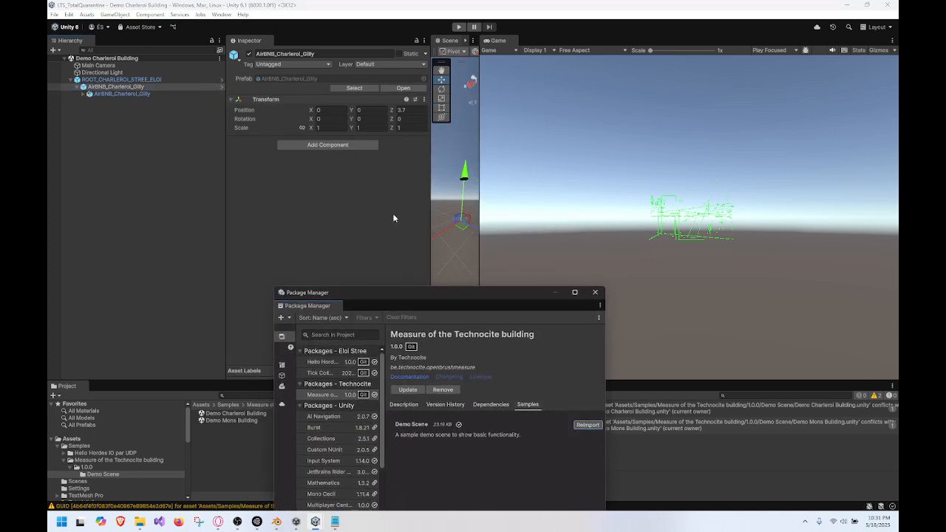
click(101, 80)
drag(479, 187, 605, 209)
scroll(600, 206, up, 3)
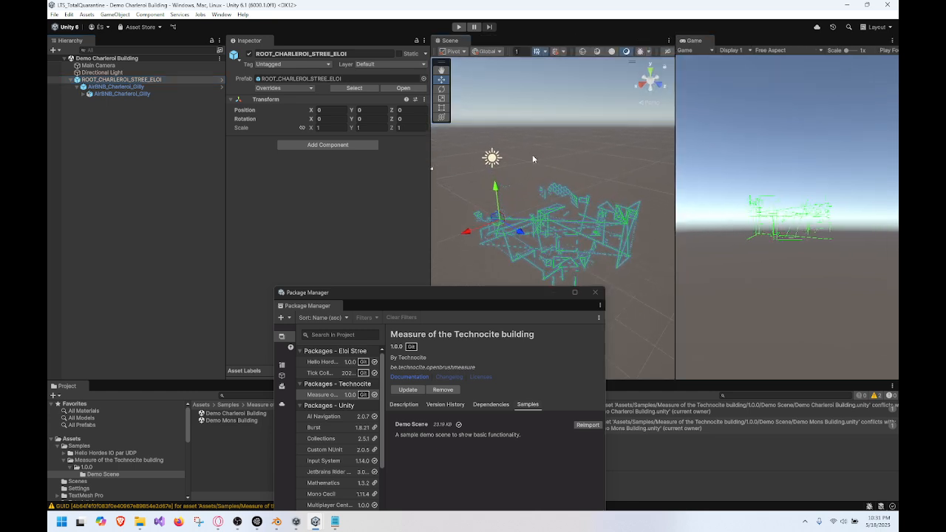
alt+drag(530, 154, 617, 213)
middle_drag(545, 193, 663, 211)
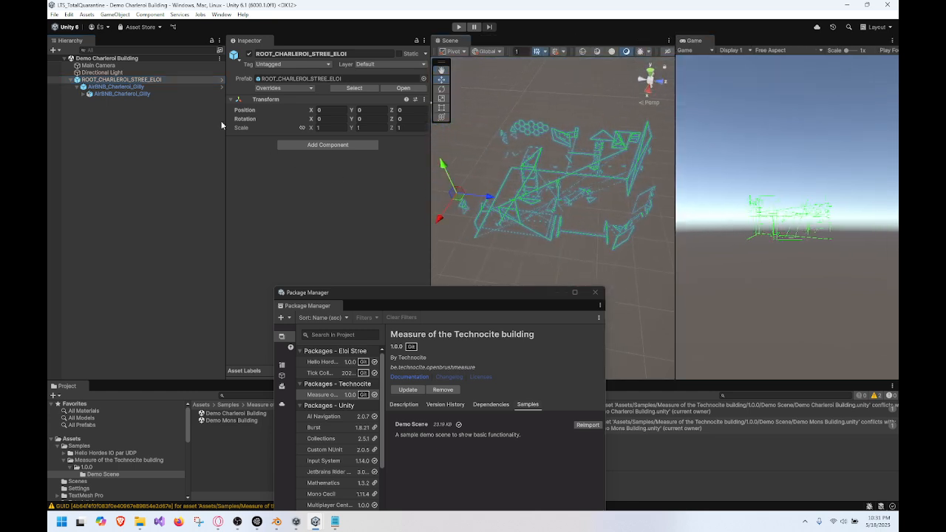
click(147, 87)
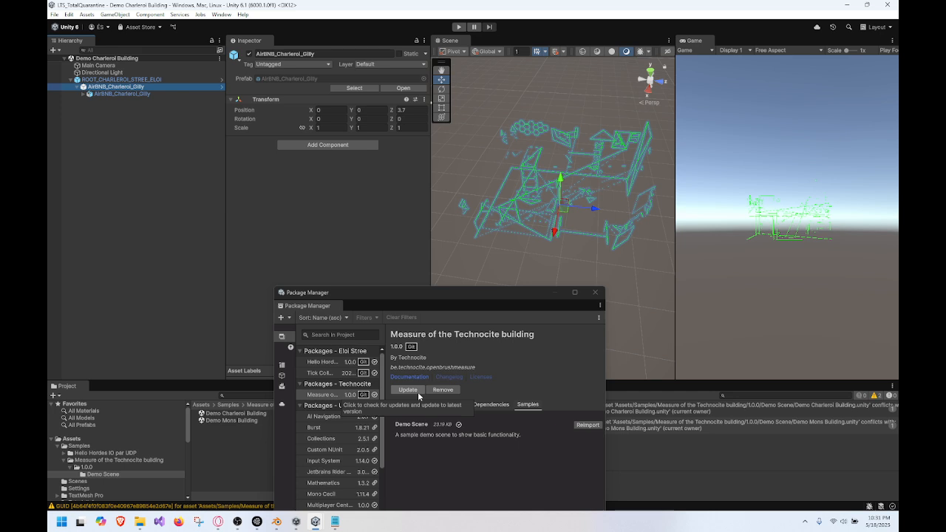
Step: Browse the Measure of the Technocite building package contents down to the Prefab folder inside Team > STREE_ELOI
click(123, 467)
scroll(157, 456, down, 3)
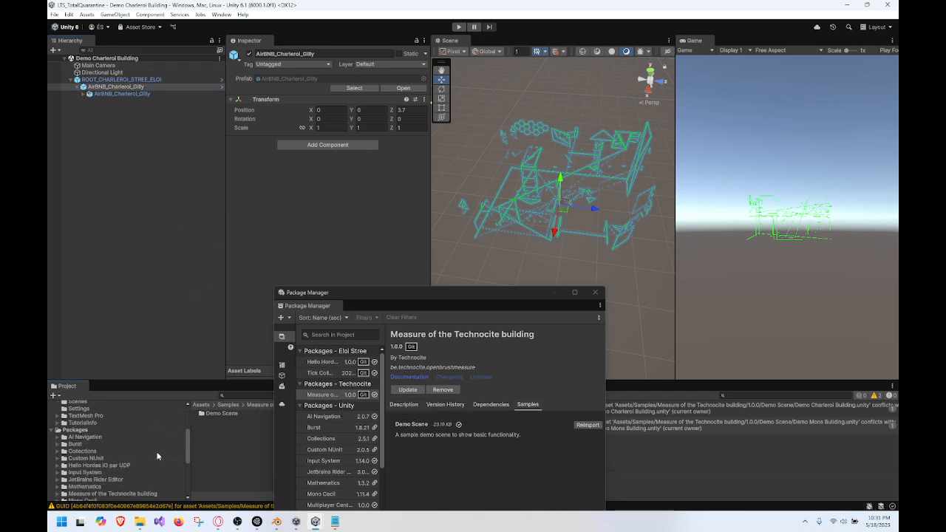
scroll(122, 467, down, 2)
scroll(134, 469, down, 3)
scroll(135, 470, down, 3)
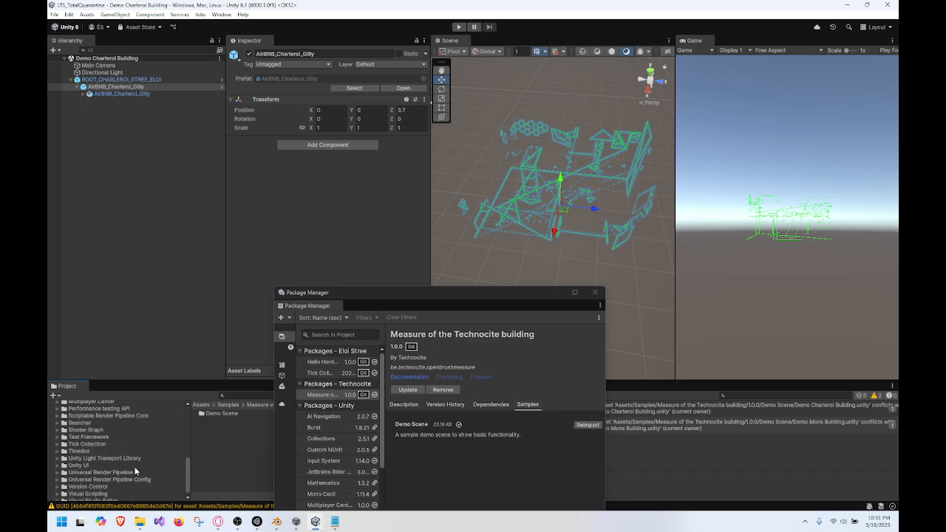
scroll(136, 469, up, 5)
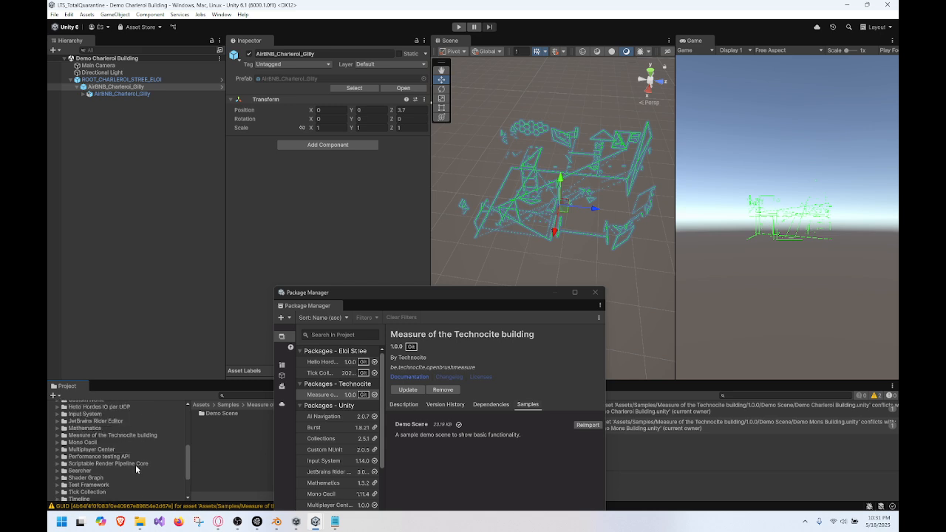
click(113, 463)
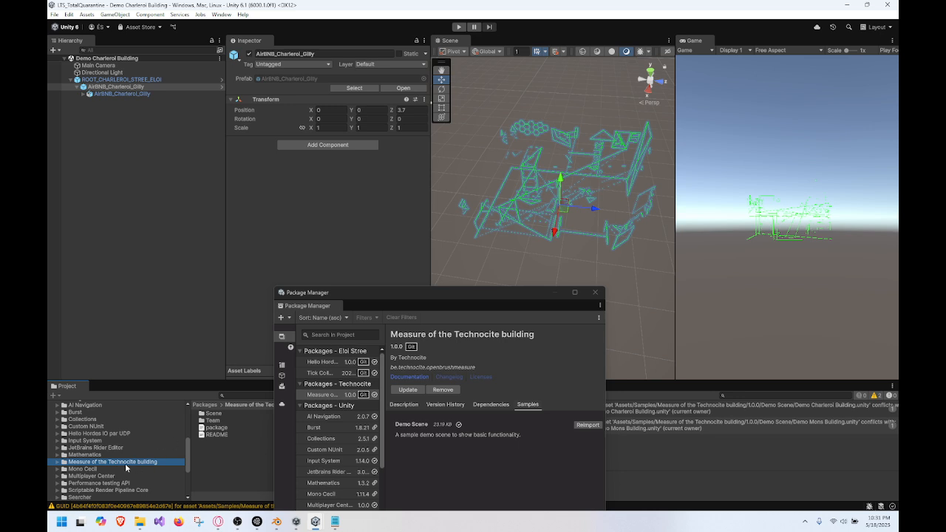
double_click(215, 421)
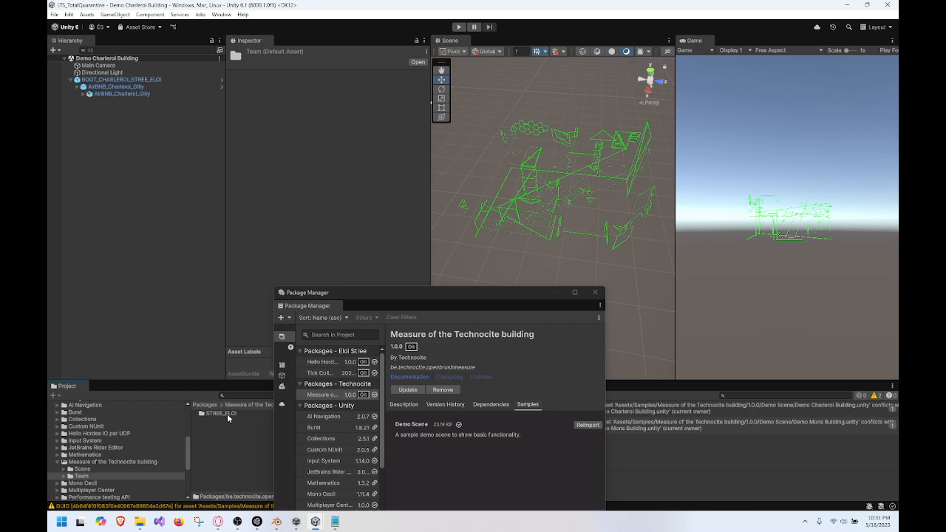
double_click(227, 414)
double_click(222, 420)
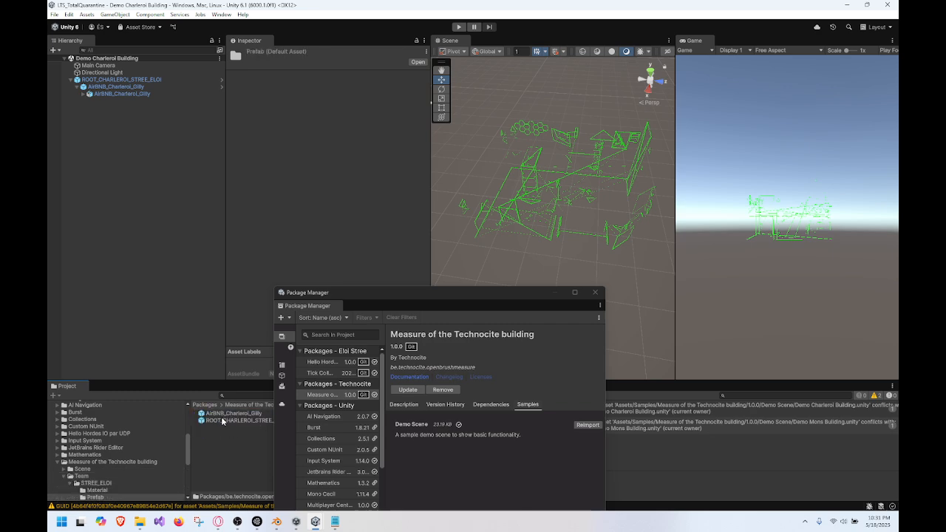
Step: Copy the package's AirBNB_Charleroi_Gilly prefab into the project's Assets folder and select the copy
click(226, 413)
scroll(120, 414, up, 5)
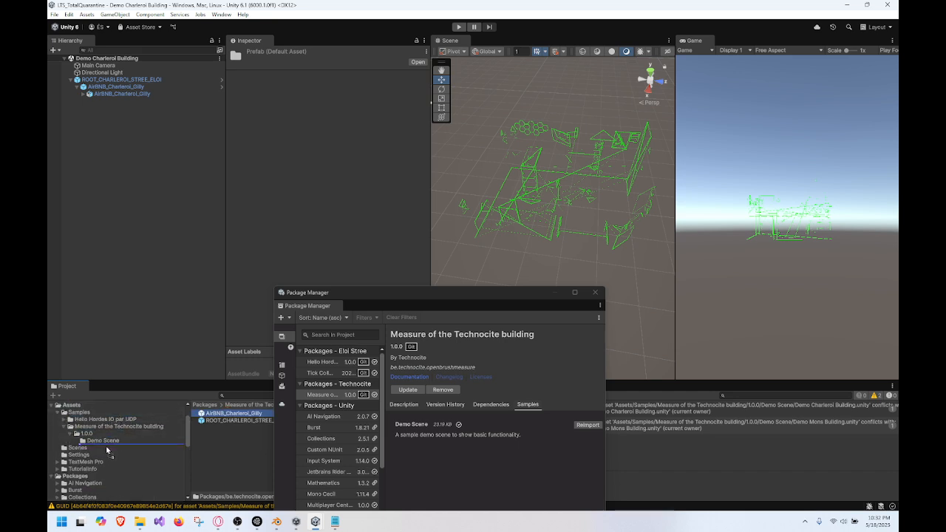
scroll(105, 447, down, 4)
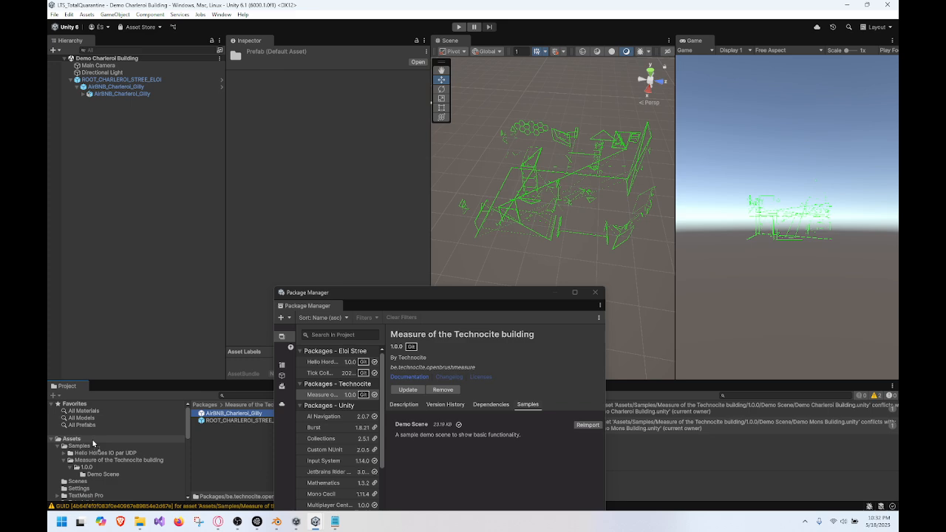
scroll(126, 436, up, 5)
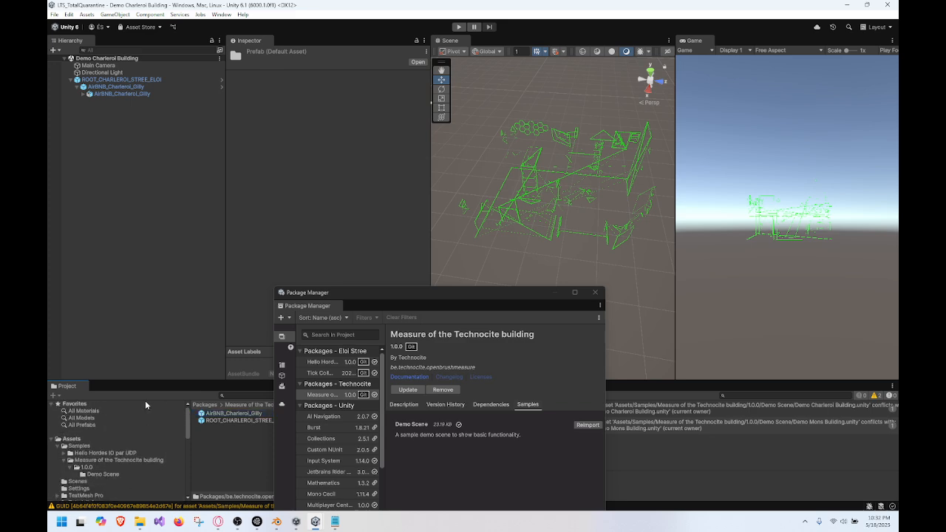
click(110, 439)
click(229, 449)
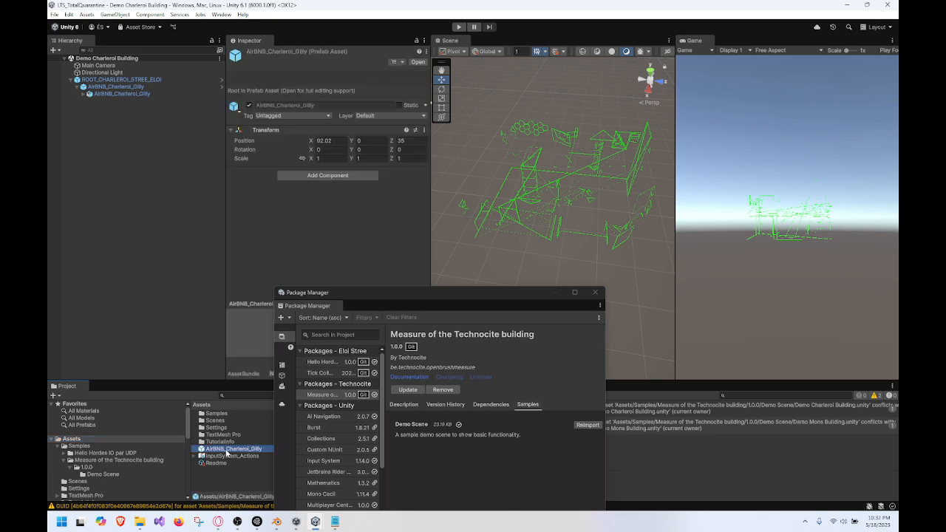
Step: Close the Package Manager and try to save the nested AirBNB_Charleroi_Gilly scene object as a prefab in Assets
click(595, 292)
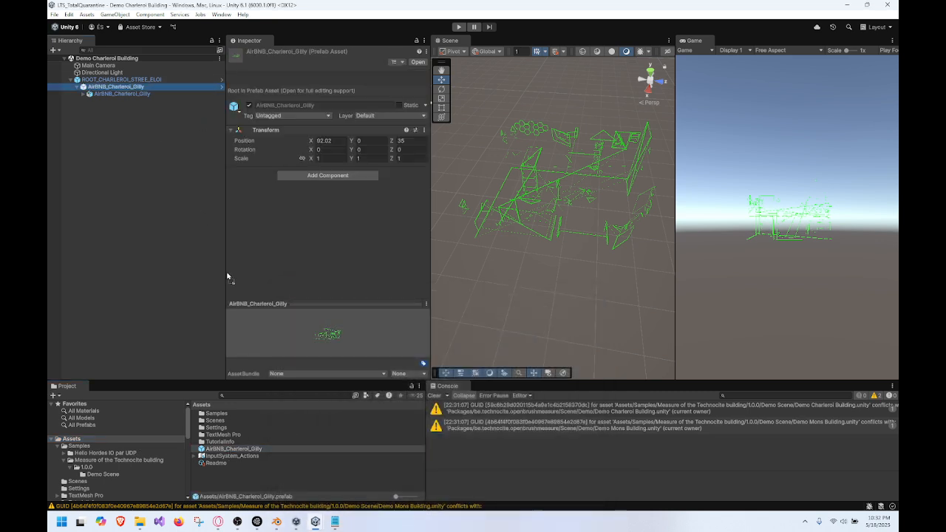
drag(225, 466, 224, 476)
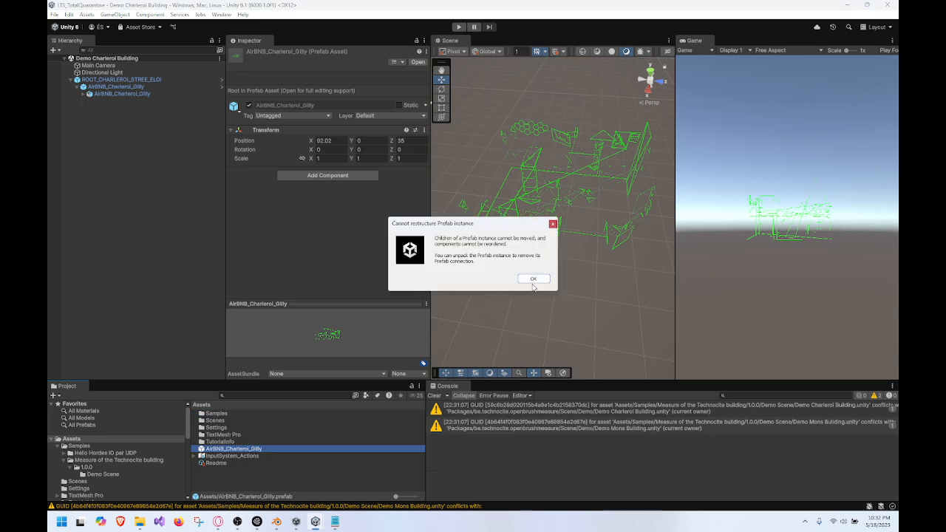
click(533, 280)
Step: Delete the AirBNB_Charleroi_Gilly prefab from the Assets folder
click(249, 462)
click(256, 443)
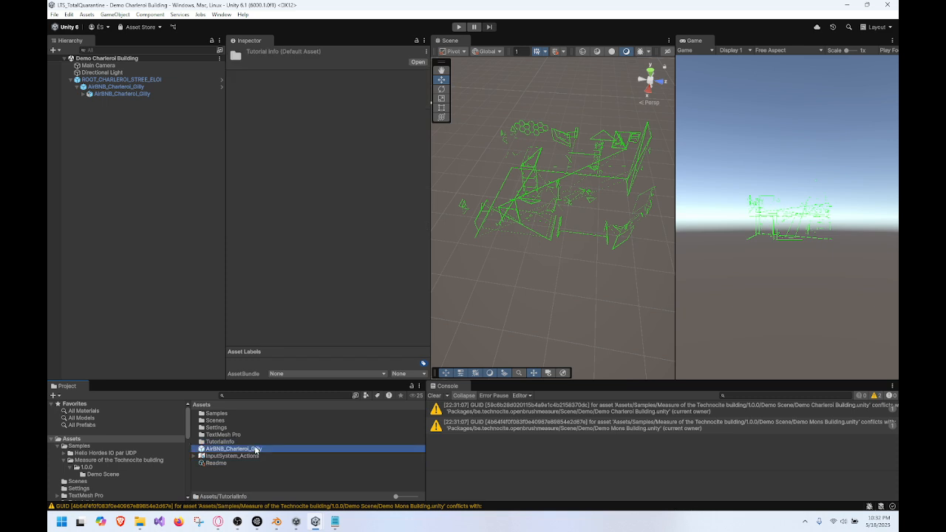
click(256, 448)
key(Delete)
click(487, 276)
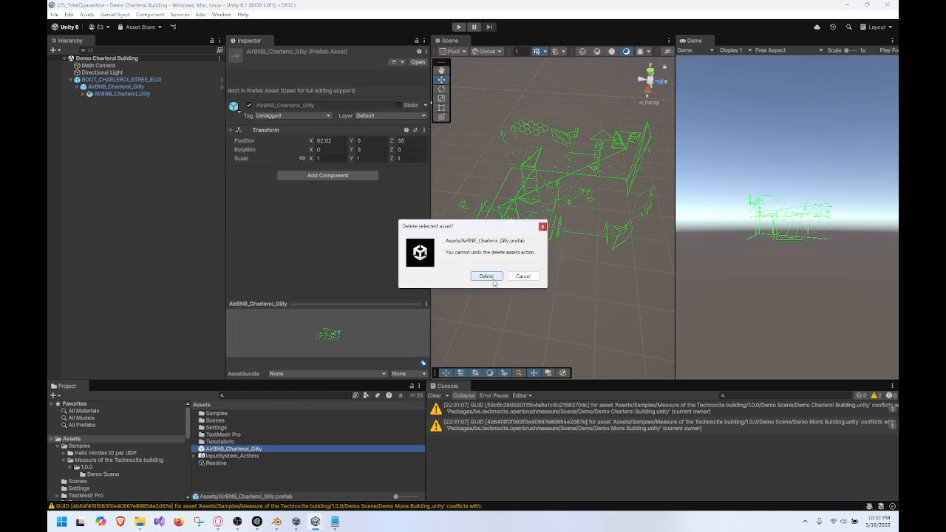
Step: Try again to create a prefab in Assets from the hierarchy's AirBNB_Charleroi_Gilly object, dismissing each dialog that follows
drag(133, 89, 224, 459)
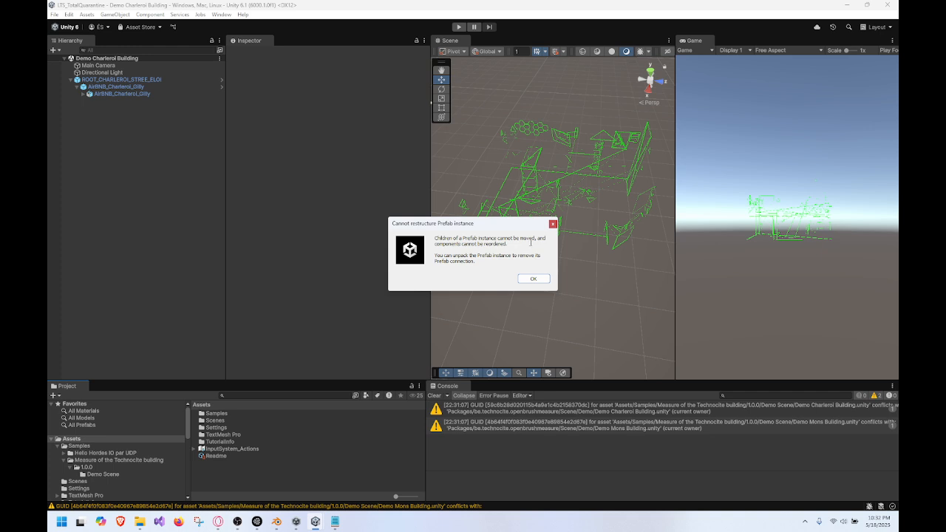
click(532, 277)
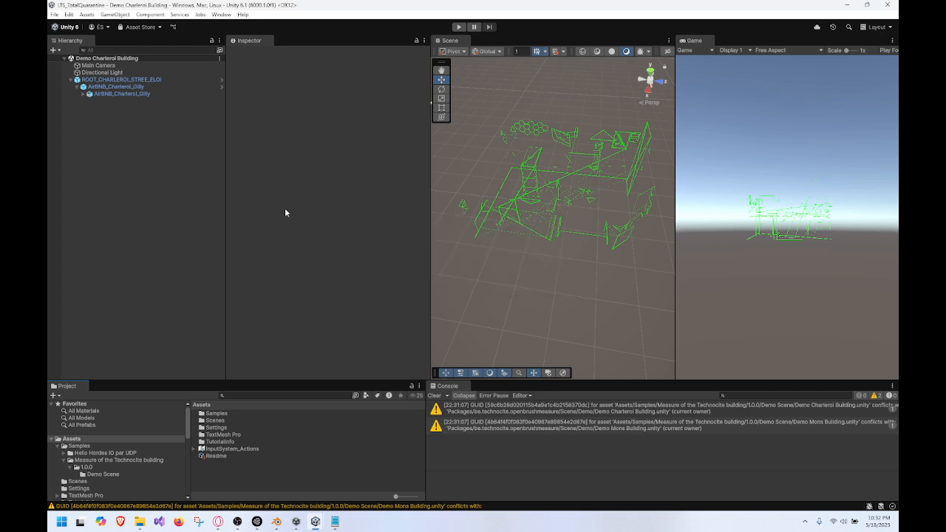
drag(116, 88, 209, 471)
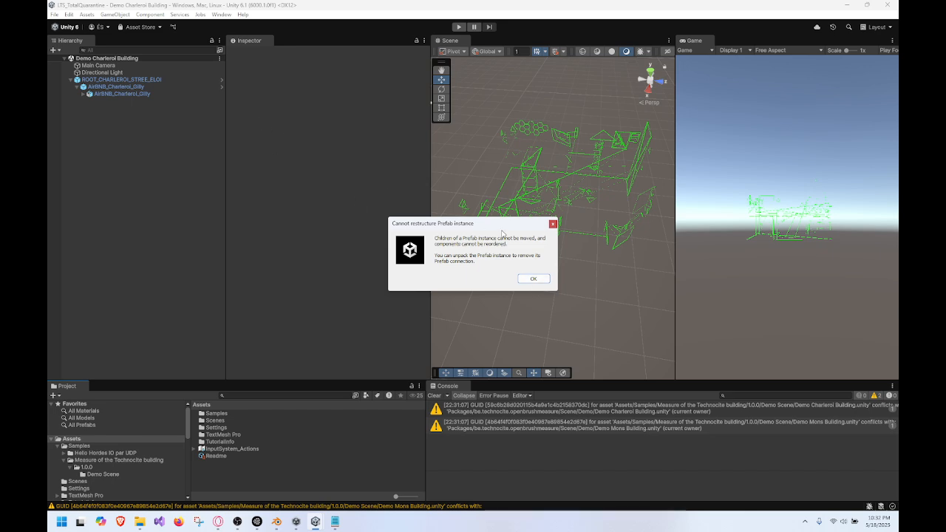
click(532, 278)
Step: Locate the source prefab of the AirBNB_Charleroi_Gilly scene object in the package and inspect it
click(170, 86)
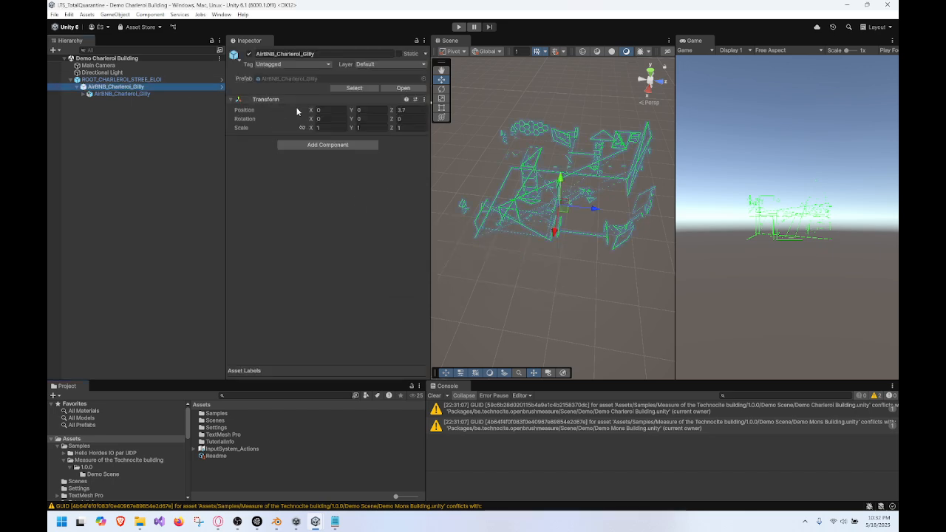
click(349, 88)
click(230, 413)
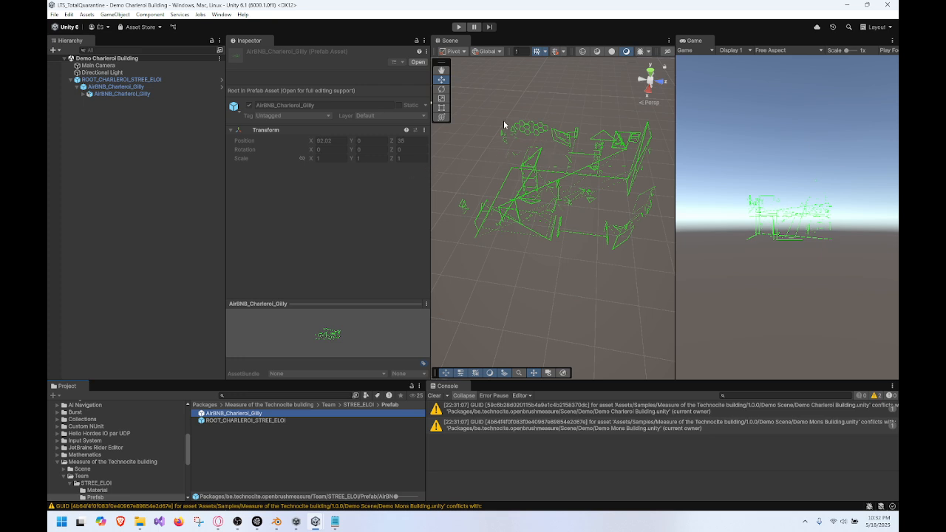
Step: Examine the Charleroi root's measurement lines from several angles in the scene, along with its AirBNB_Charleroi_Gilly child
click(619, 261)
click(599, 167)
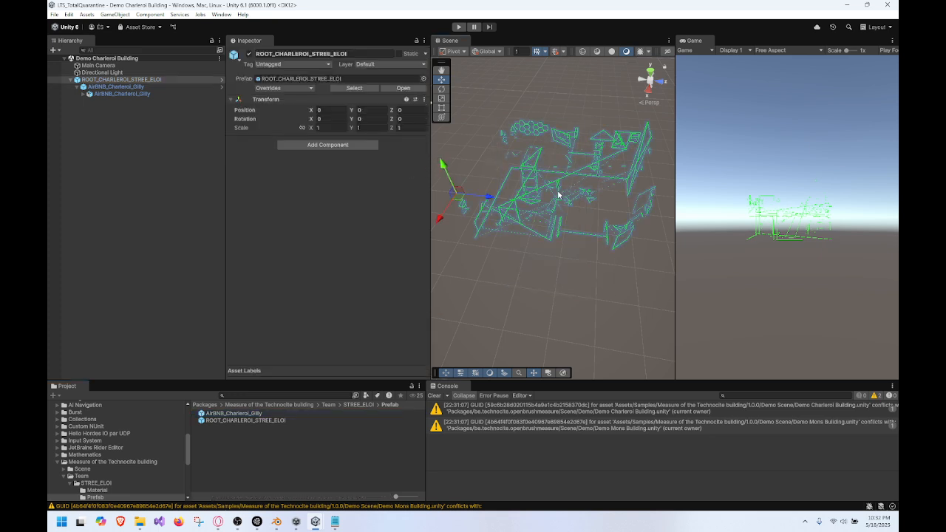
right_drag(528, 185, 580, 185)
middle_drag(580, 186, 566, 261)
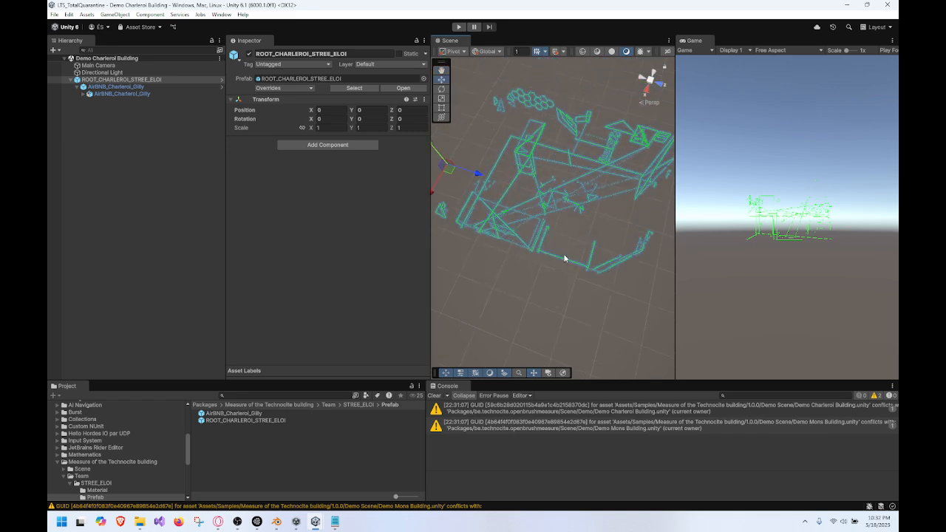
scroll(565, 240, down, 2)
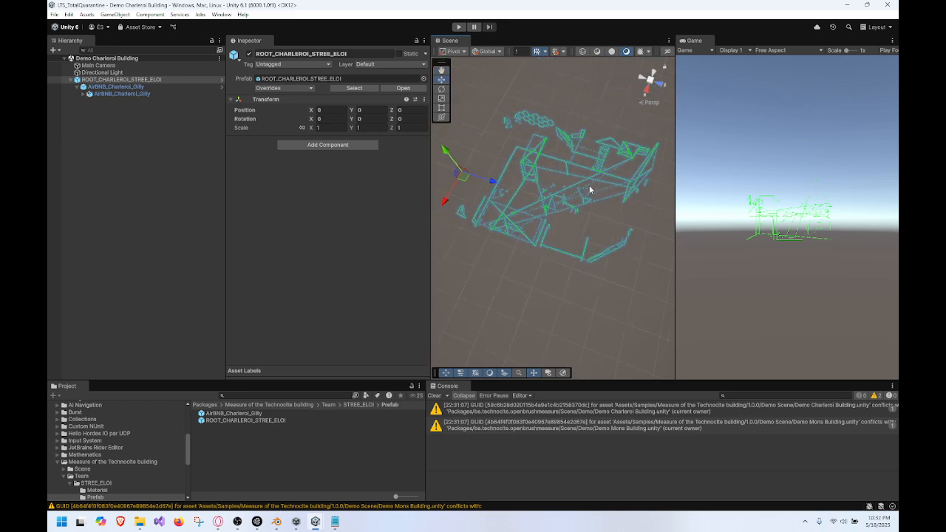
middle_drag(591, 187, 555, 213)
scroll(594, 254, up, 3)
middle_drag(593, 252, 536, 220)
alt+drag(545, 205, 515, 180)
alt+drag(583, 223, 608, 196)
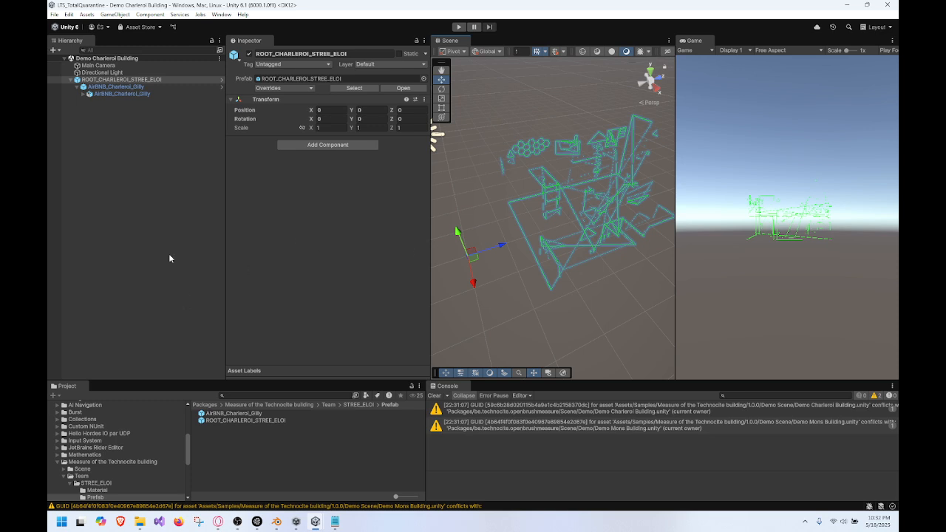
click(145, 88)
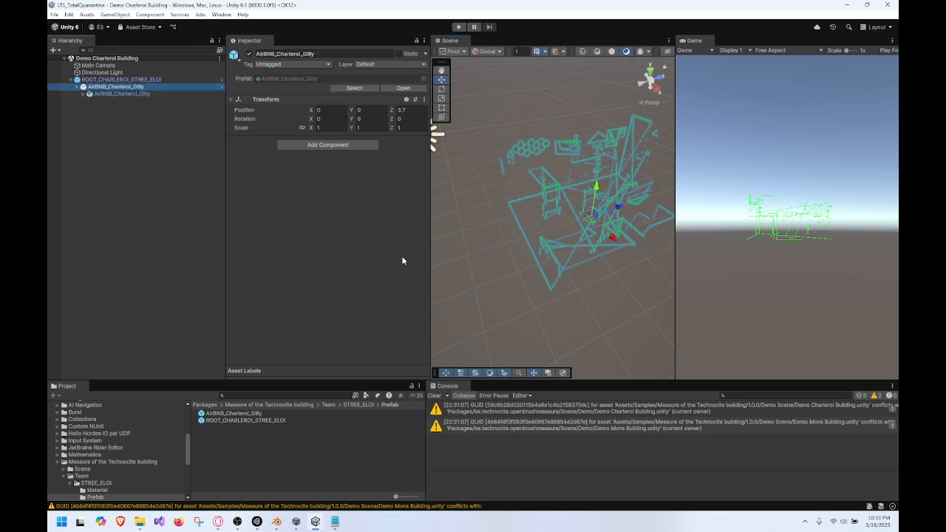
Step: Switch to the Q_TotalQuarantine project and add an empty child object named Invisible Wall under AirBNB_Charleroi_Gilly
key(alt+Tab)
key(alt+Tab)
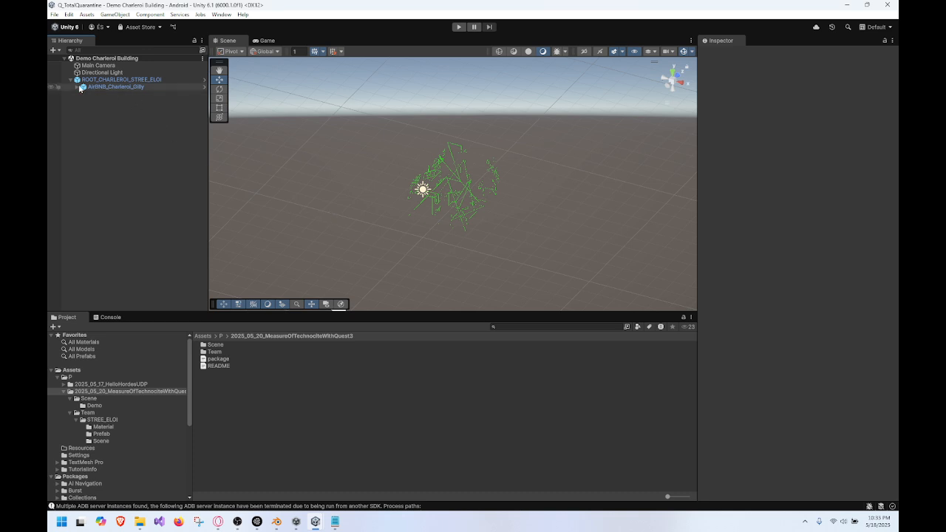
right_click(101, 86)
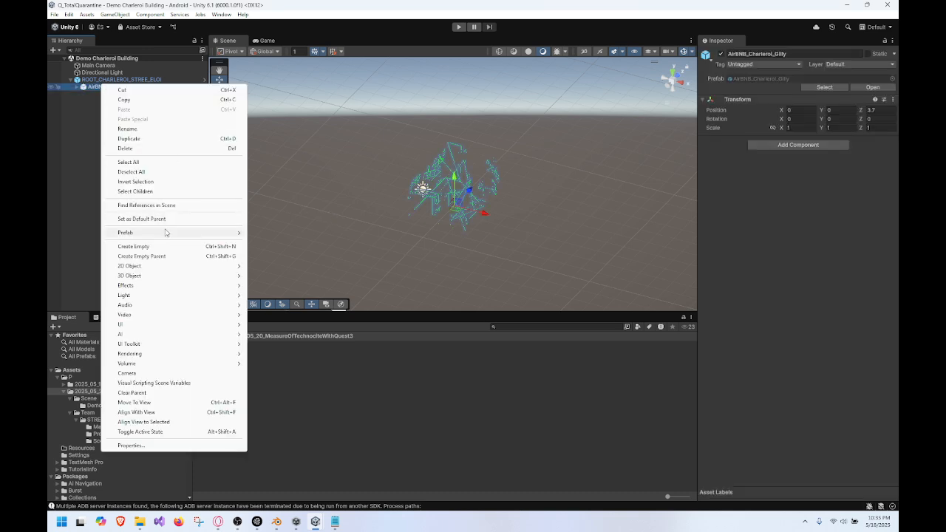
click(167, 245)
click(123, 160)
click(116, 102)
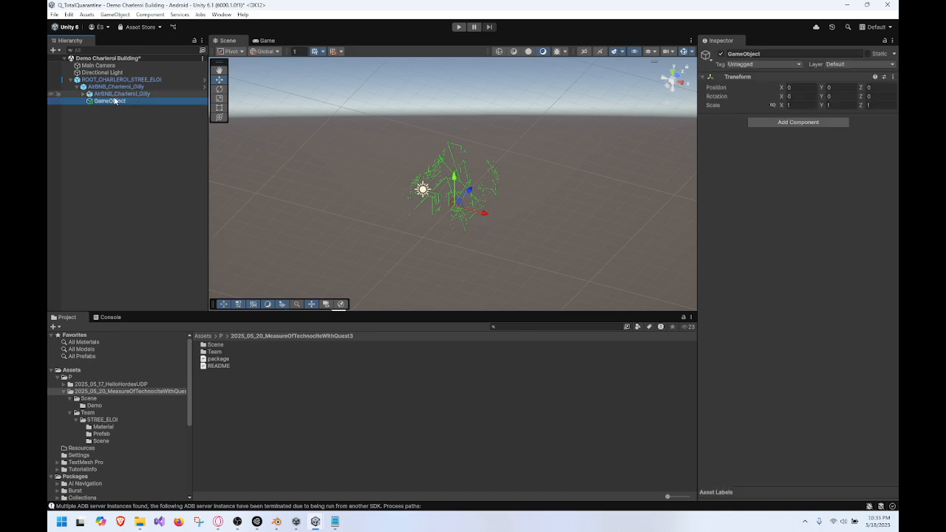
click(115, 103)
text(Inv)
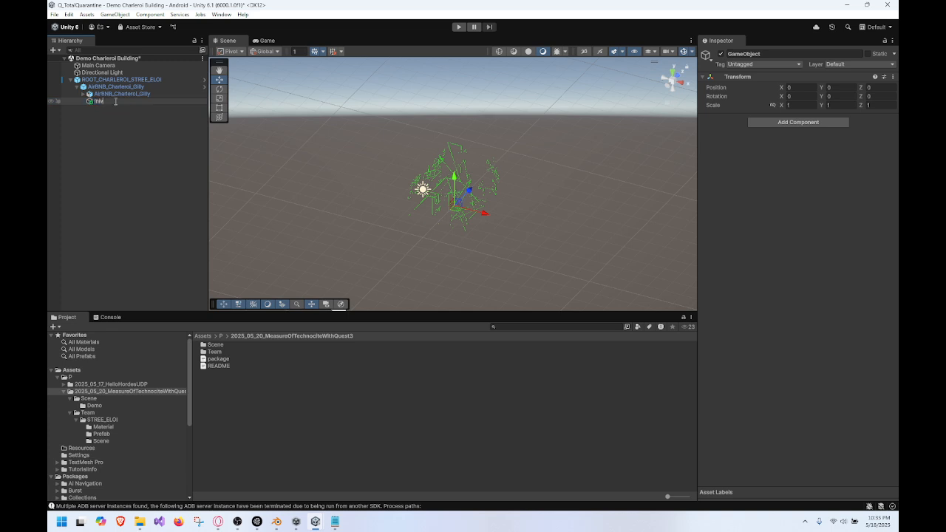
text(isible Wall)
key(Return)
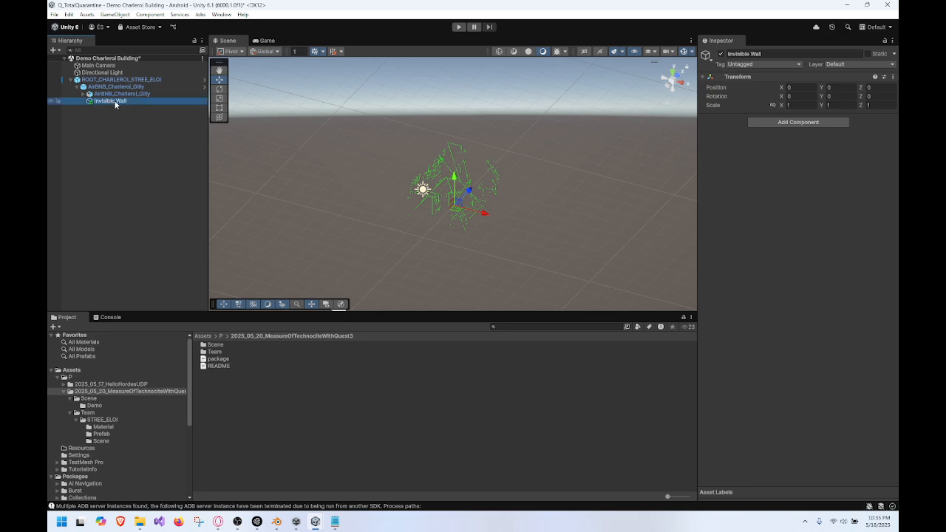
Step: Add a cube under Invisible Wall and, in the top view, place it along the building's outer edge on the negative X side
click(675, 74)
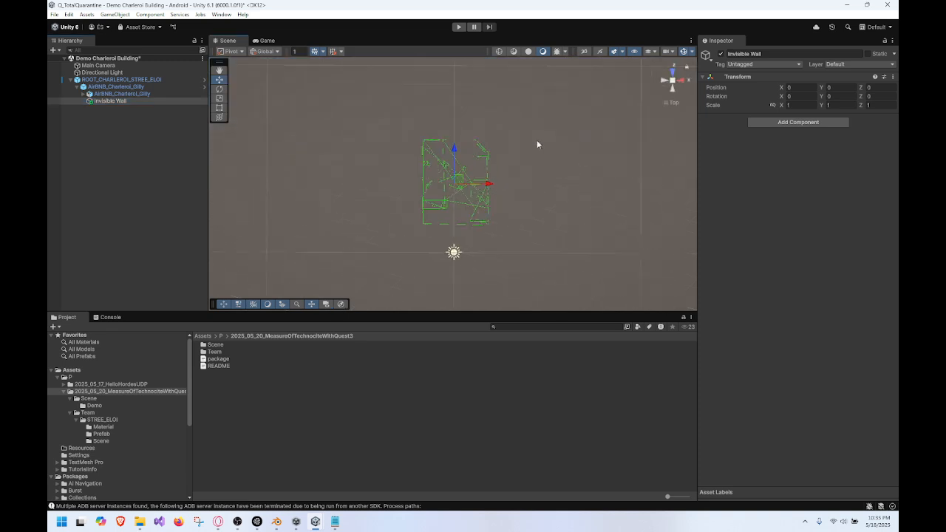
click(116, 119)
click(118, 99)
right_click(118, 99)
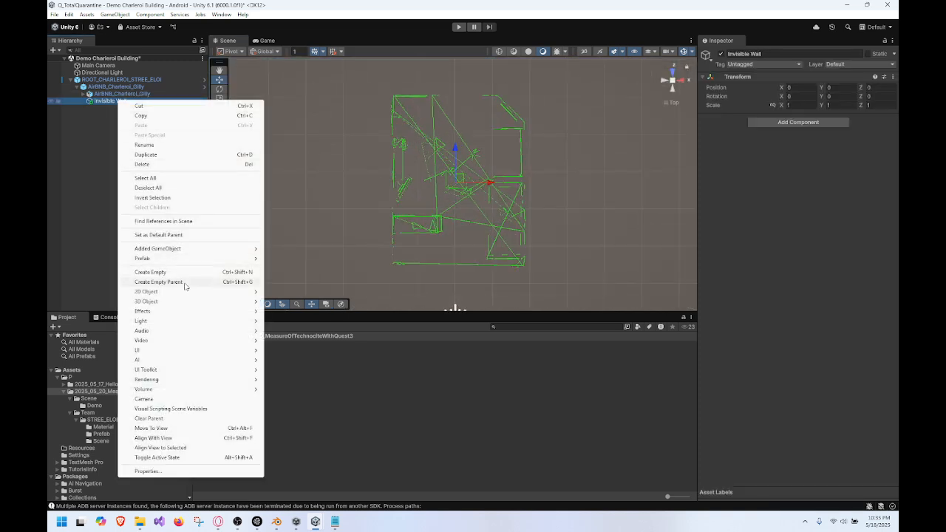
mouse_move(187, 301)
click(291, 302)
drag(488, 182, 393, 111)
Step: Stretch the cube with the Rect tool into a wall about 0.33 thick, 4.48 long and 2.84 high along the outlined edge
key(r)
key(t)
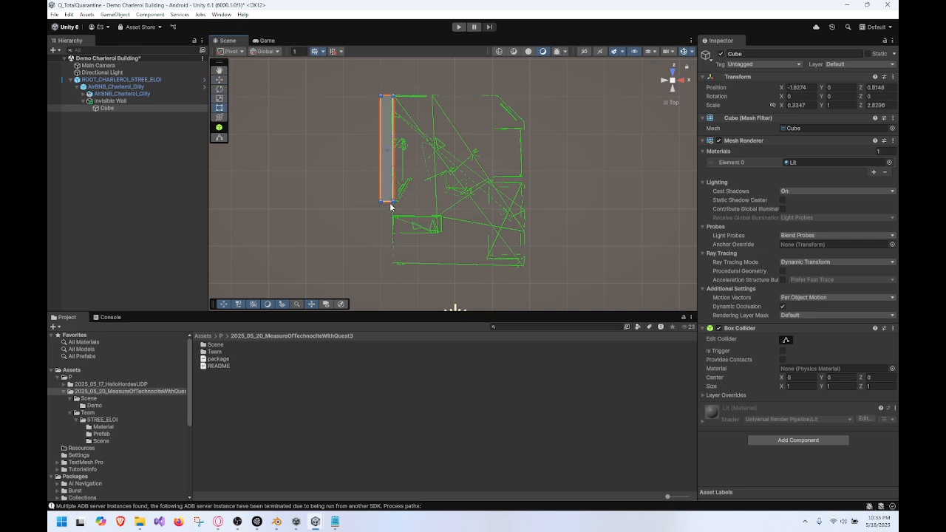
drag(388, 201, 390, 262)
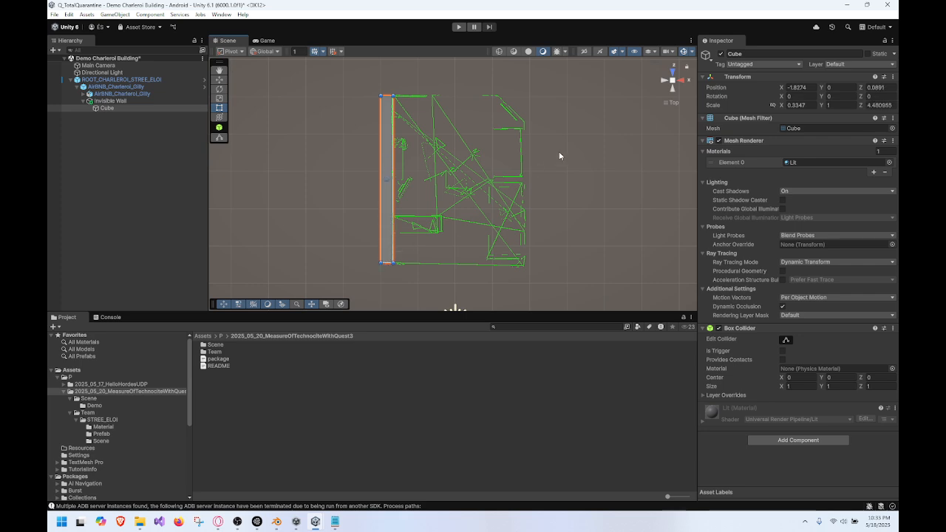
click(671, 90)
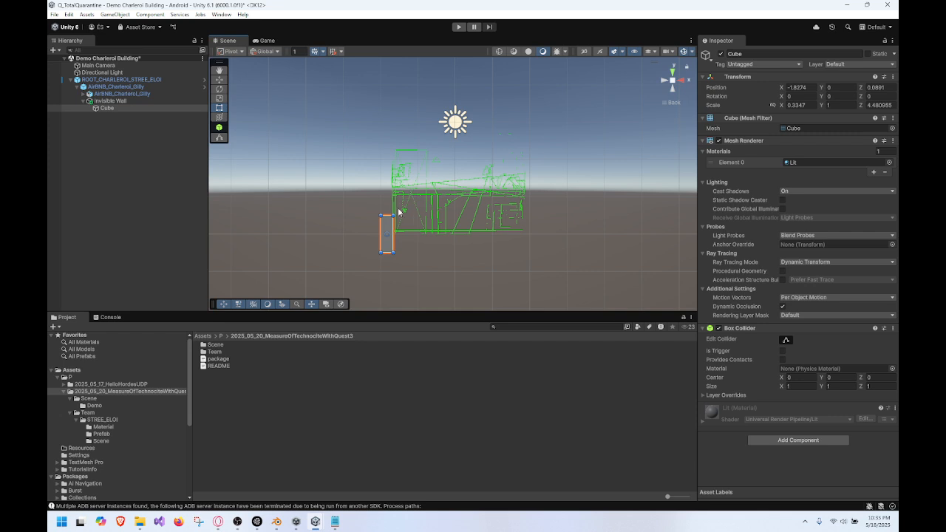
drag(387, 216, 392, 148)
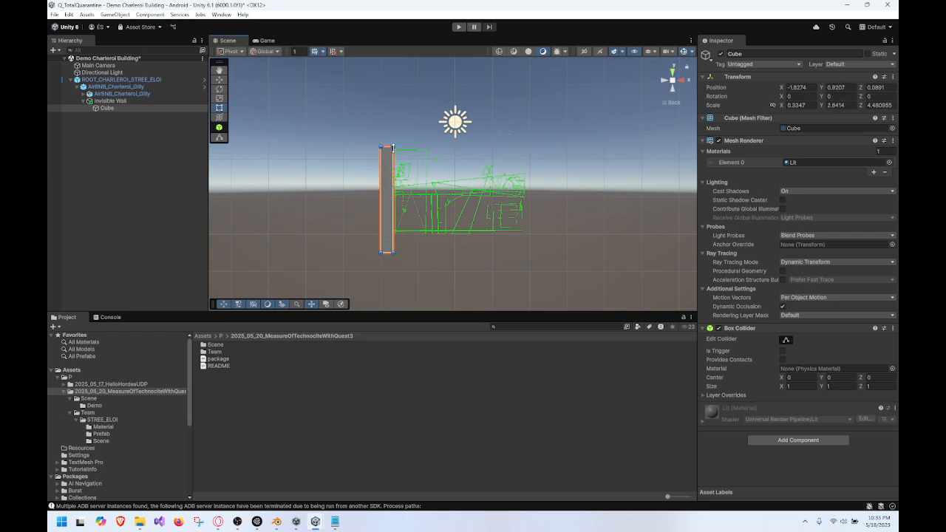
Step: Raise the wall cube's lower edge to the building's floor line and extend its upper edge, making it about 2.70 high
drag(390, 255, 392, 234)
middle_drag(438, 222, 402, 258)
scroll(403, 255, up, 12)
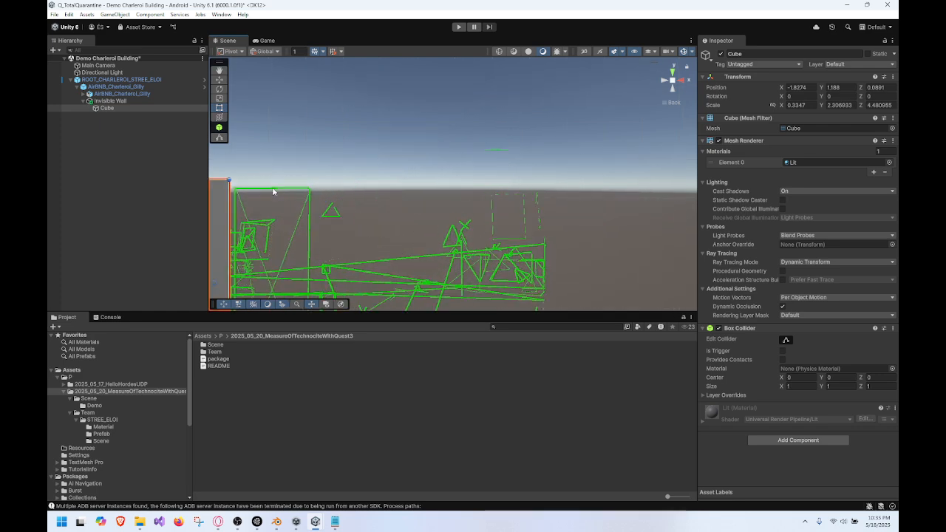
drag(223, 180, 223, 142)
scroll(368, 187, down, 5)
alt+drag(368, 188, 383, 224)
Step: Shift the wall cube outward to about X -1.87 and disable its Mesh Renderer
click(219, 79)
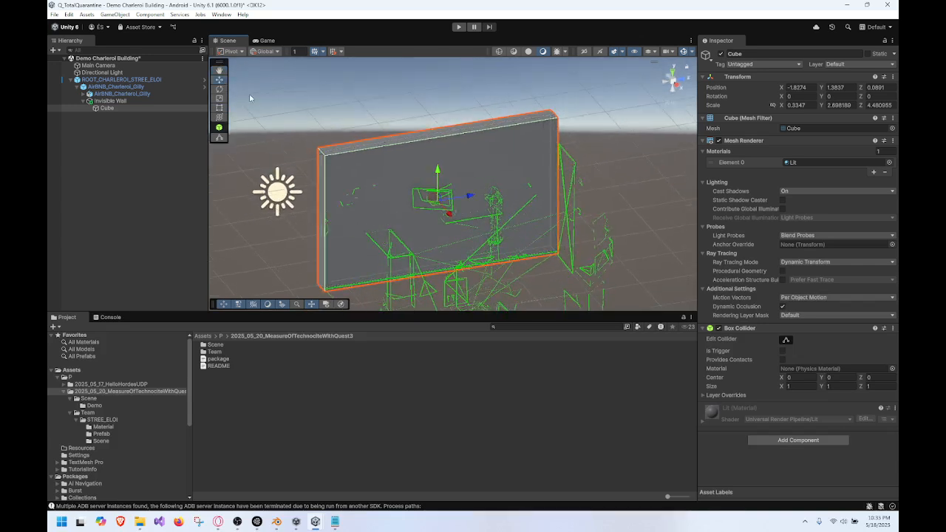
drag(451, 214, 452, 214)
right_drag(314, 179, 235, 189)
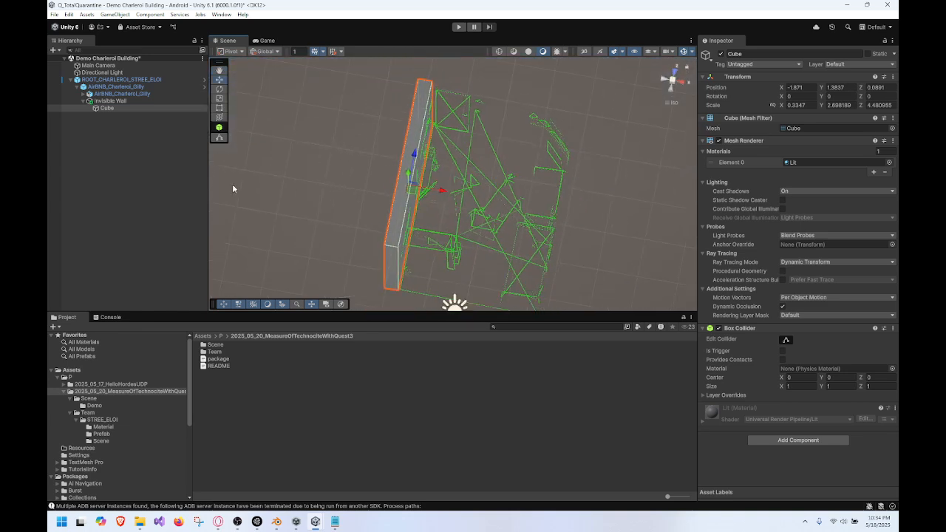
click(718, 140)
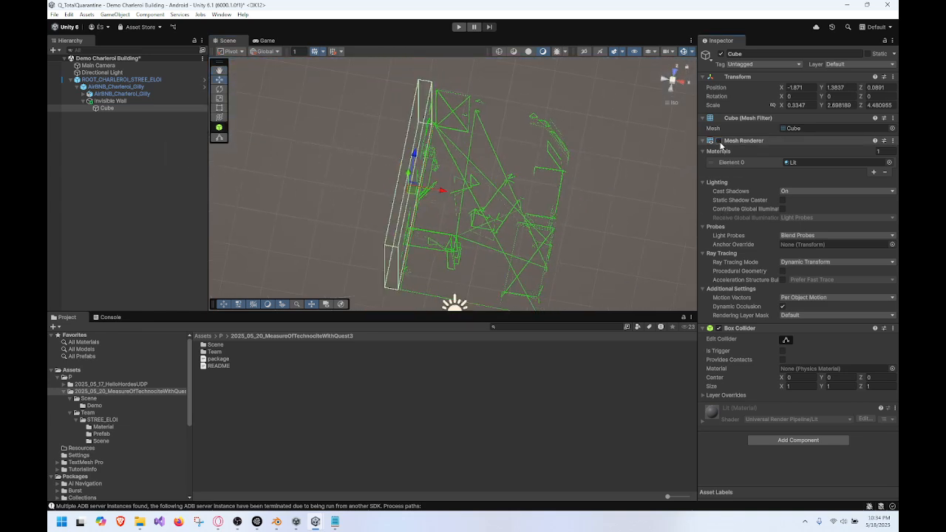
click(539, 201)
right_drag(610, 221, 521, 170)
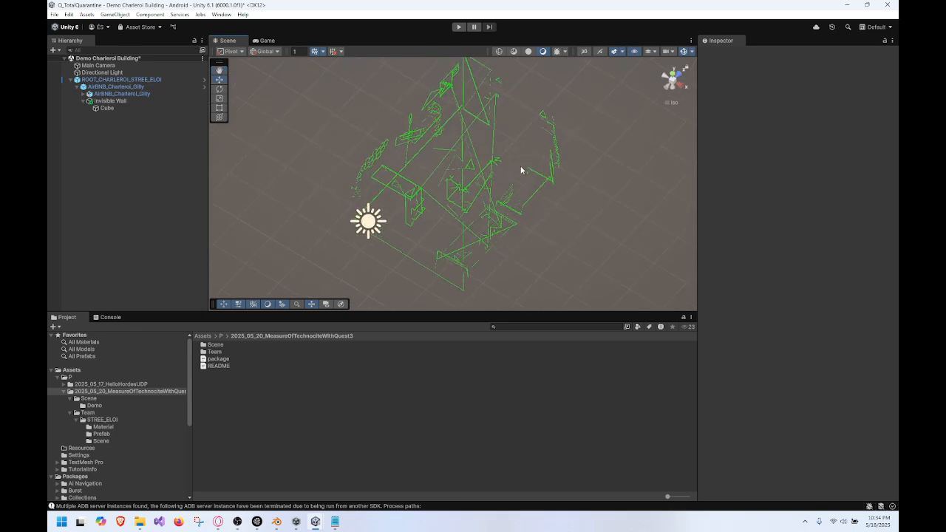
Step: Rename the Invisible Wall parent object as All Invisible Wall
click(124, 107)
click(130, 100)
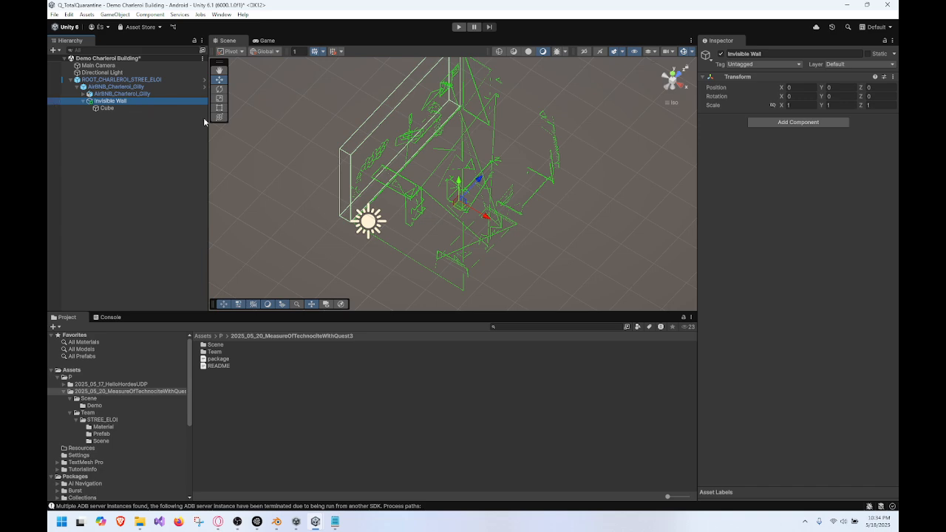
right_drag(335, 193, 218, 170)
click(114, 109)
click(123, 102)
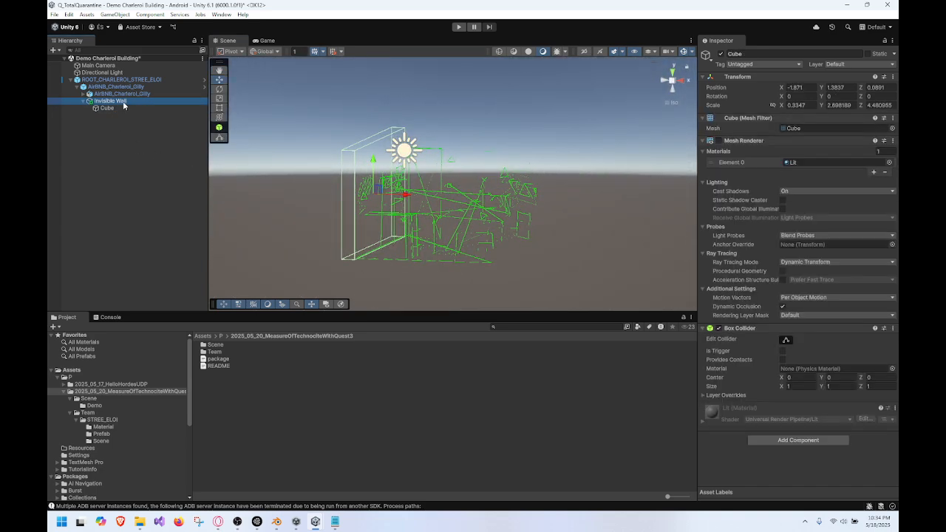
click(114, 107)
click(116, 102)
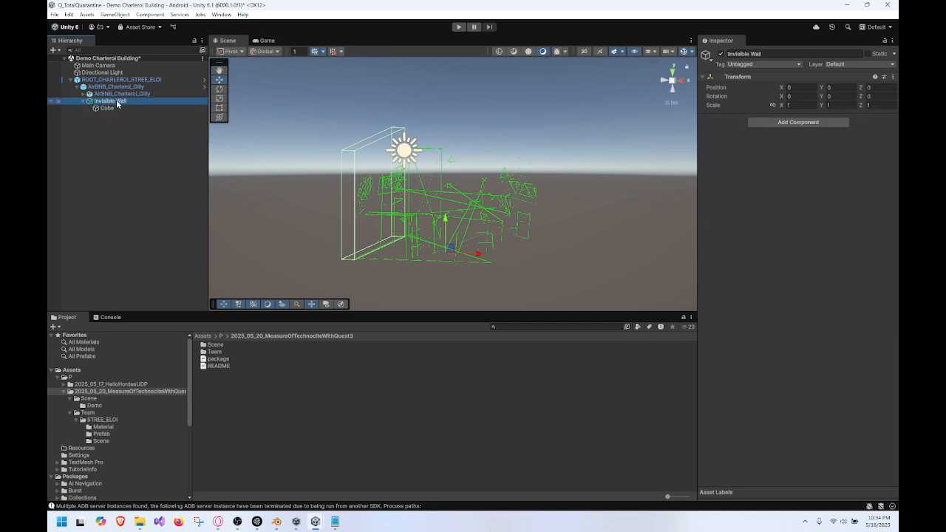
click(121, 103)
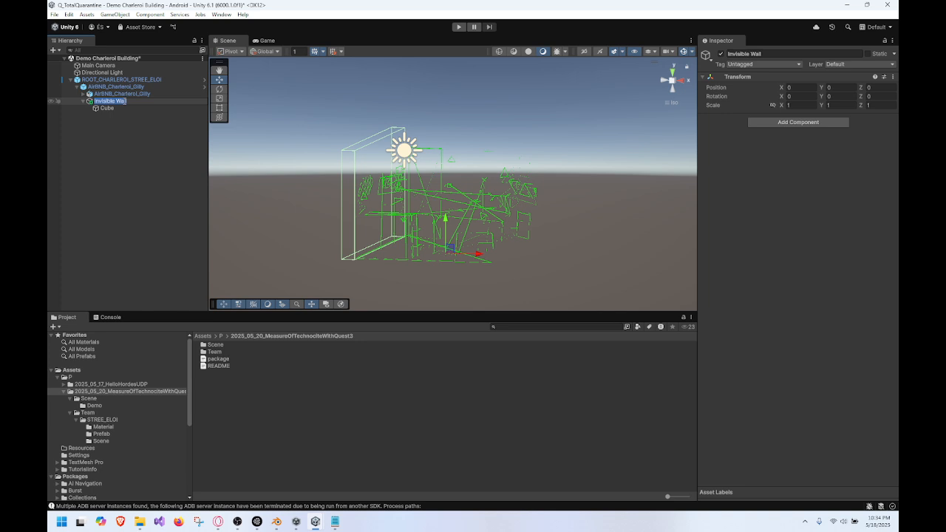
text(All Invisible Wall)
key(Return)
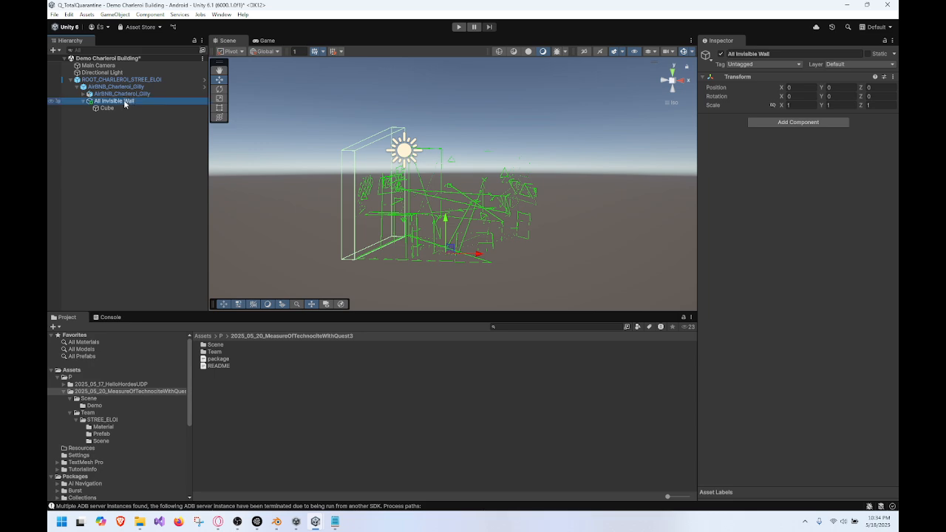
alt+drag(328, 172, 321, 224)
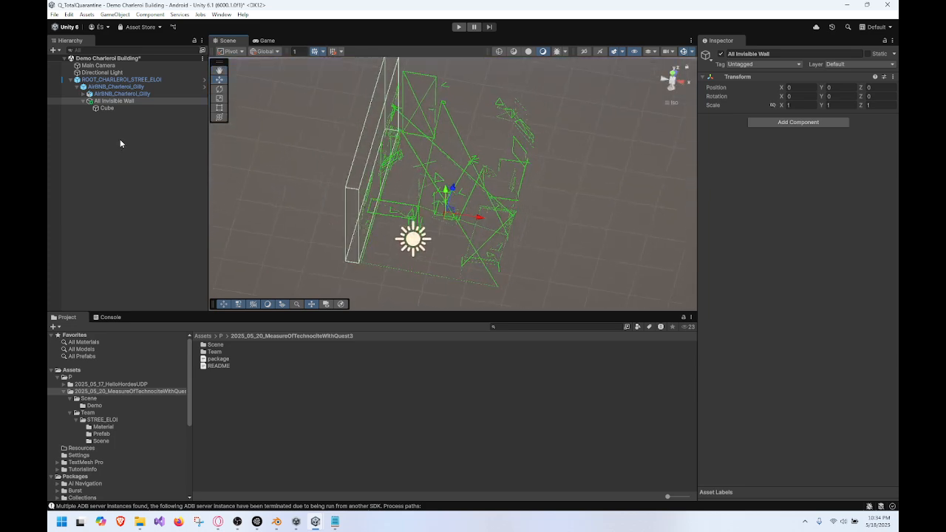
Step: Duplicate the wall cube and, in the top view, place the copy along the building's positive X side
click(117, 141)
click(123, 110)
key(ctrl+d)
drag(410, 162, 543, 193)
click(673, 72)
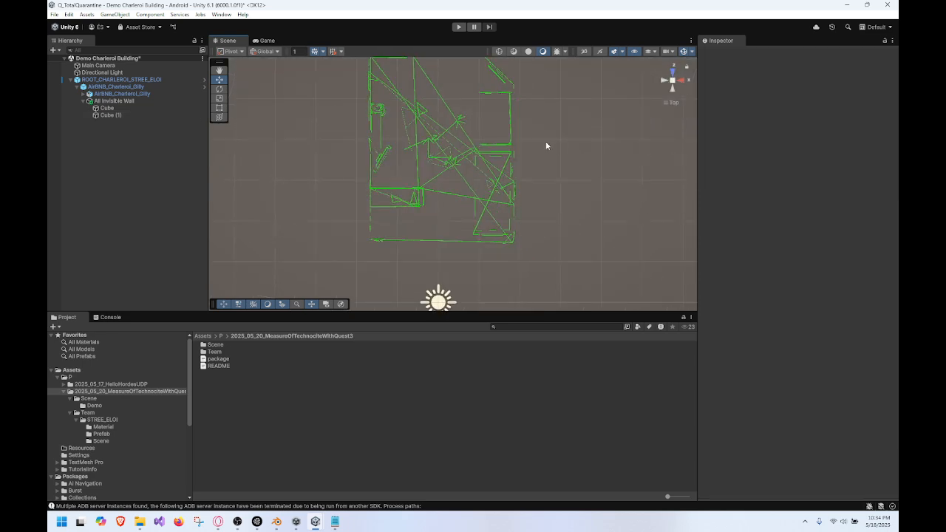
drag(540, 148, 557, 151)
drag(523, 106, 565, 215)
Step: Duplicate the wall, rotate the copy to about 89.6 degrees around Y, and place it along the building's negative Z edge
key(ctrl+d)
key(e)
key(w)
drag(436, 219, 445, 247)
key(e)
click(219, 79)
middle_drag(509, 175, 487, 211)
Step: Duplicate the rotated wall onto the building's positive Z edge at about Z 2.53 and shorten the copy to about 2.97
key(ctrl+d)
drag(431, 281, 434, 84)
key(e)
click(219, 80)
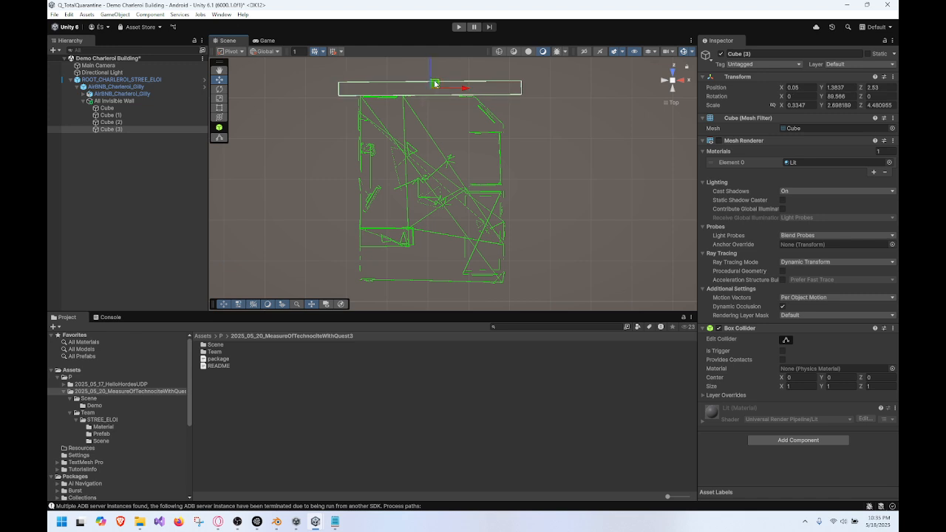
key(t)
drag(521, 83, 477, 86)
drag(339, 87, 357, 88)
Step: Duplicate the shortened wall, move the copy near the building's slanted corner, and rotate it to about 134.55 degrees around Y
click(130, 132)
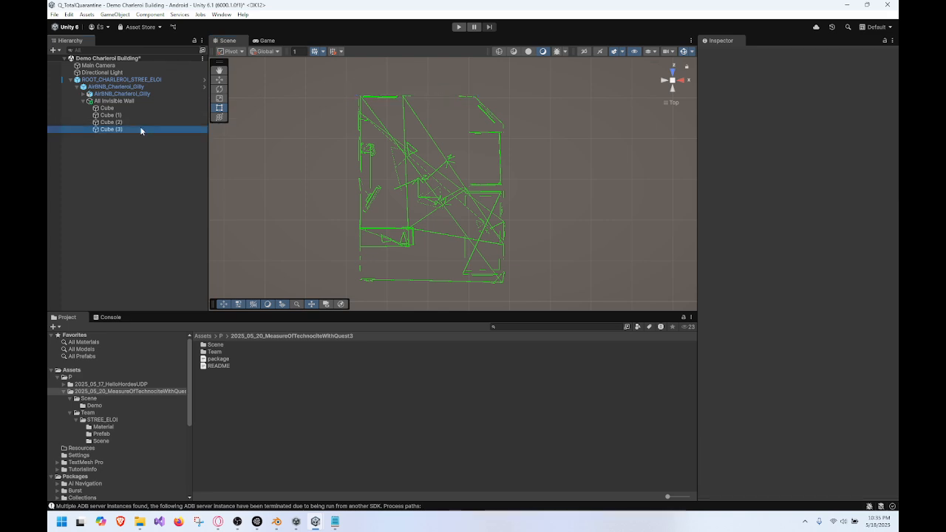
key(ctrl+d)
key(w)
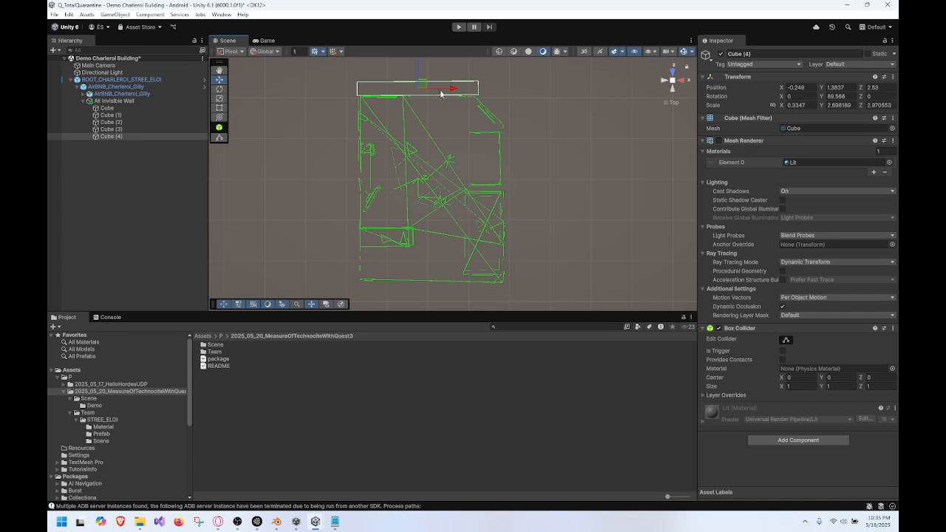
drag(421, 87, 578, 111)
key(e)
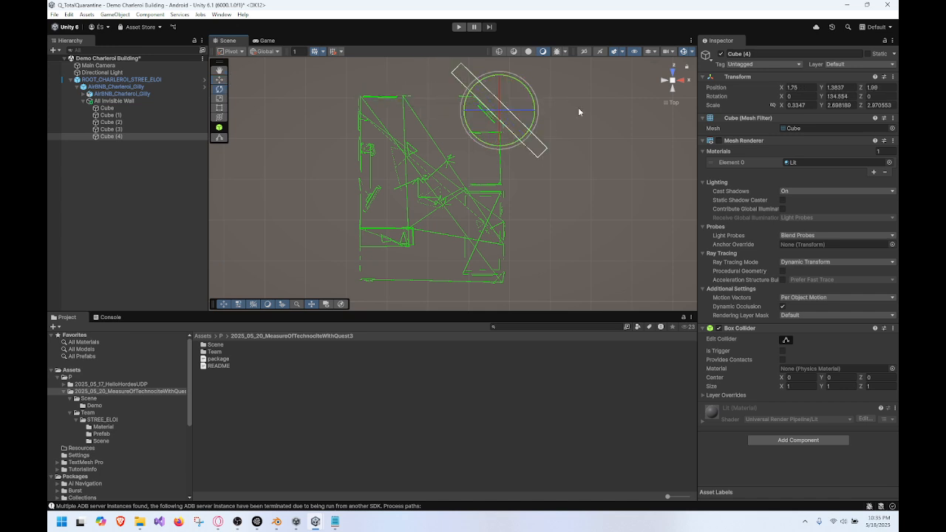
Step: Shorten the angled wall to about 1.28 and place it along the slanted corner at about X 1.62, Z 2.11
scroll(511, 145, up, 3)
scroll(511, 146, up, 3)
middle_drag(512, 146, 456, 190)
scroll(455, 190, up, 5)
middle_drag(504, 166, 519, 262)
scroll(554, 237, down, 4)
key(t)
drag(386, 65, 491, 112)
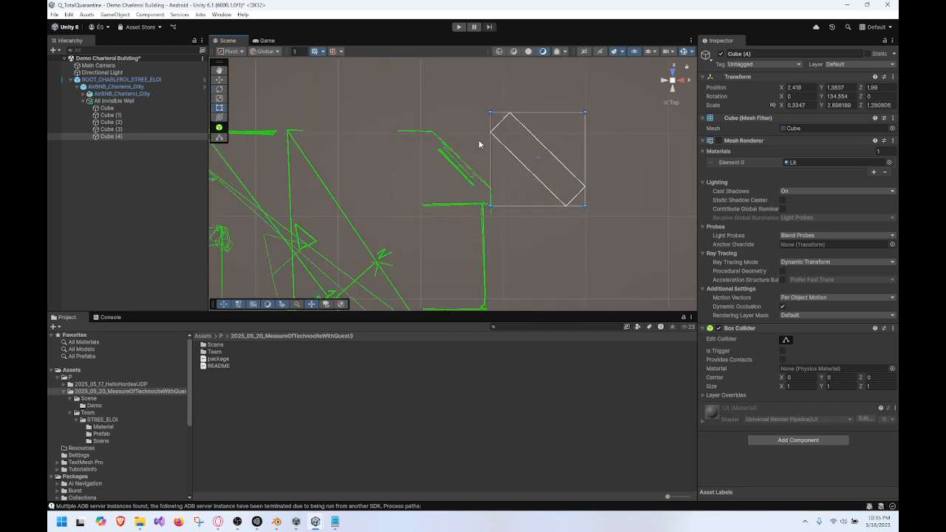
click(219, 79)
drag(545, 162, 462, 150)
scroll(607, 167, down, 5)
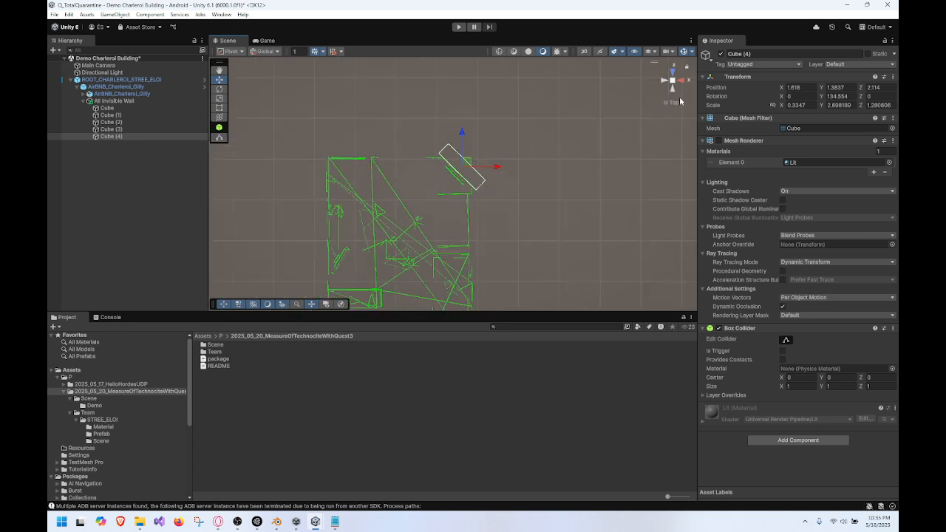
Step: Duplicate the angled wall, flatten the copy to about 0.43 high, and set its Y rotation to 0
click(673, 95)
click(116, 136)
key(ctrl+d)
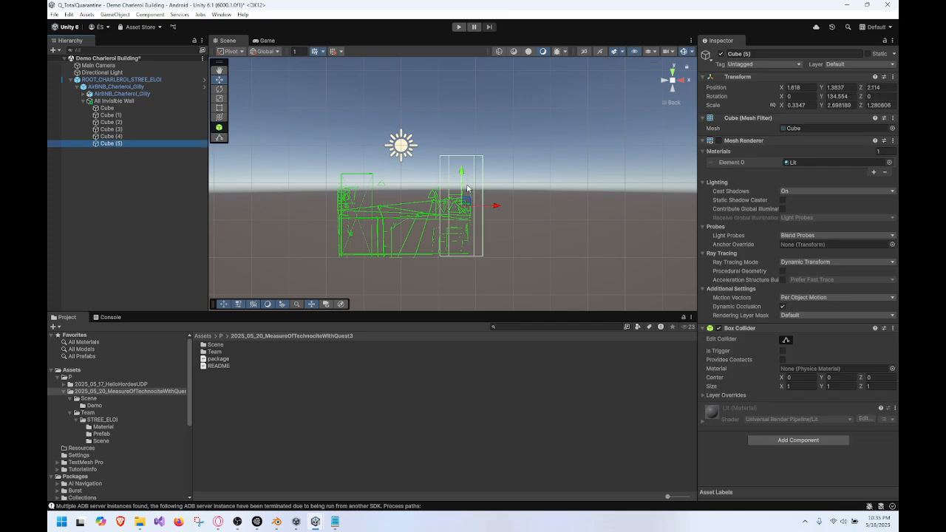
mouse_move(463, 177)
mouse_down()
mouse_move(462, 153)
mouse_move(469, 181)
mouse_up()
key(t)
drag(477, 231, 481, 191)
click(838, 97)
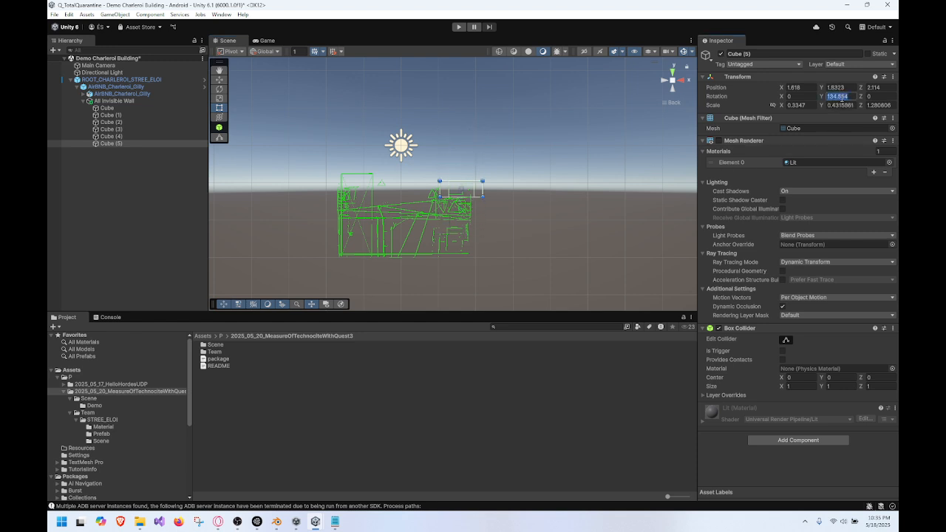
text(0)
Step: In the top view, stretch the flattened cube over the building's whole footprint, about 3.65 by 4.73
click(672, 72)
scroll(526, 164, down, 2)
middle_drag(478, 194, 510, 150)
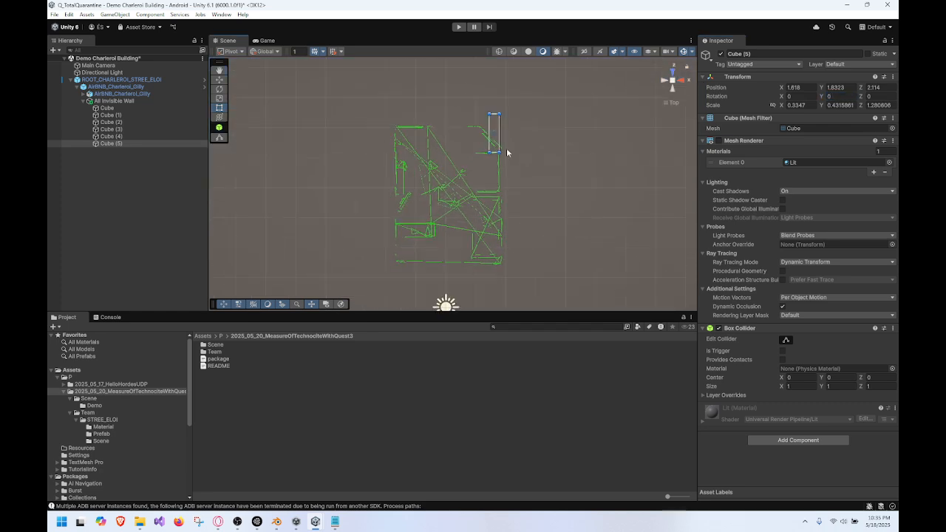
drag(490, 150, 393, 264)
drag(499, 114, 503, 123)
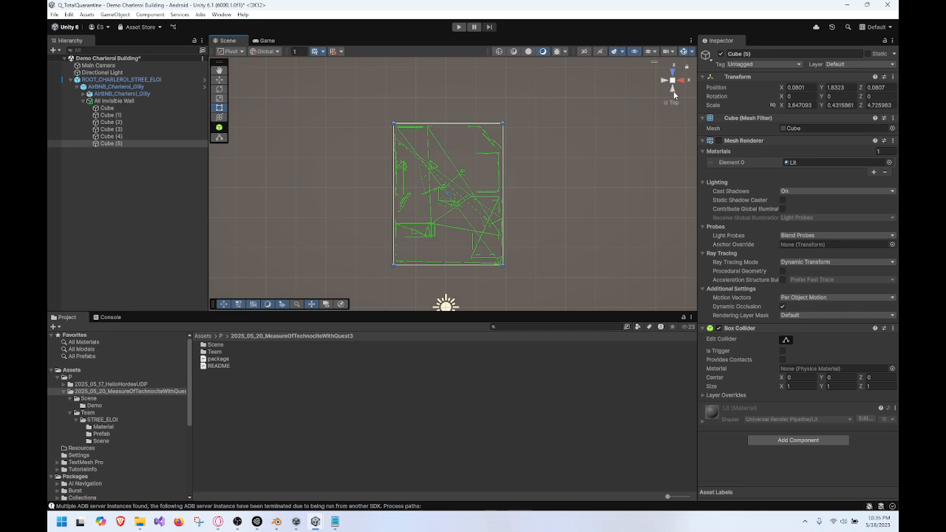
Step: In the back view, raise the flat slab above the measurement lines to about Y 2.88 with a thickness of about 0.40
click(673, 88)
scroll(463, 178, up, 5)
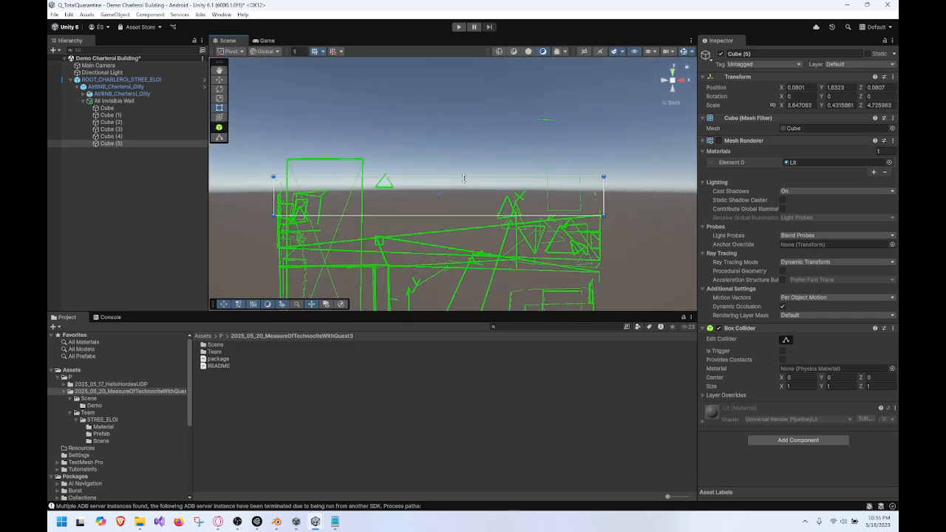
drag(463, 178, 492, 82)
drag(463, 217, 496, 118)
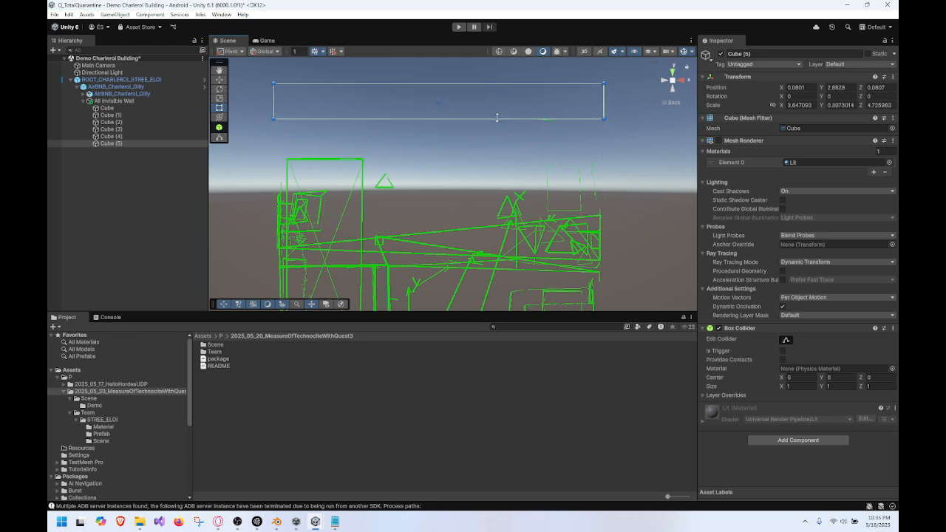
scroll(458, 141, down, 5)
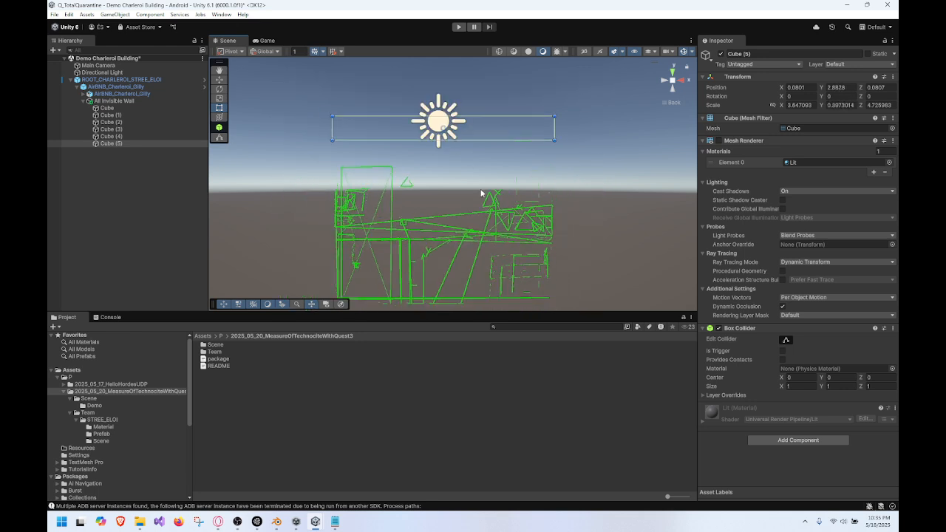
Step: Duplicate the upper slab and reshape the copy into a slab about 0.55 thick just below the building's floor line
key(ctrl+d)
drag(458, 105, 472, 297)
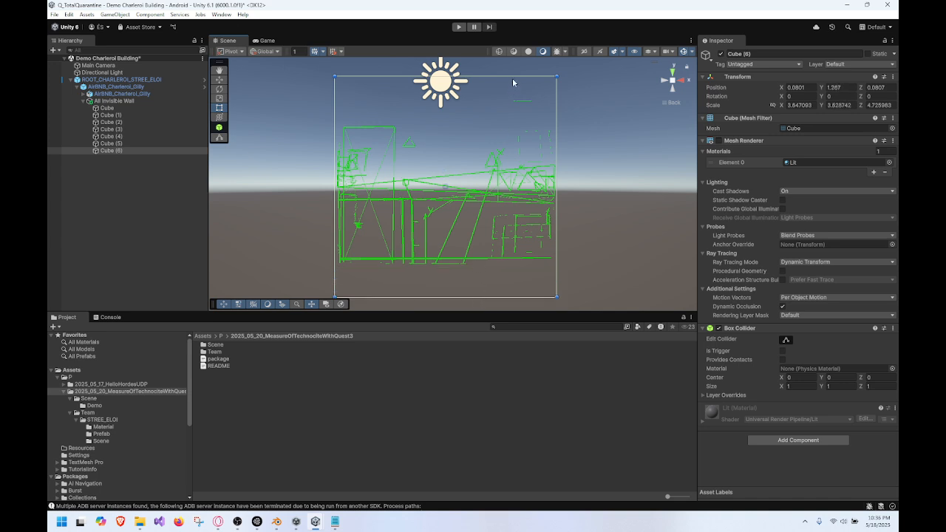
drag(516, 77, 507, 263)
Step: Rename the lower slab as Ground and the upper slab as Ceiling
click(139, 152)
key(F2)
text(Ground)
key(Return)
click(118, 144)
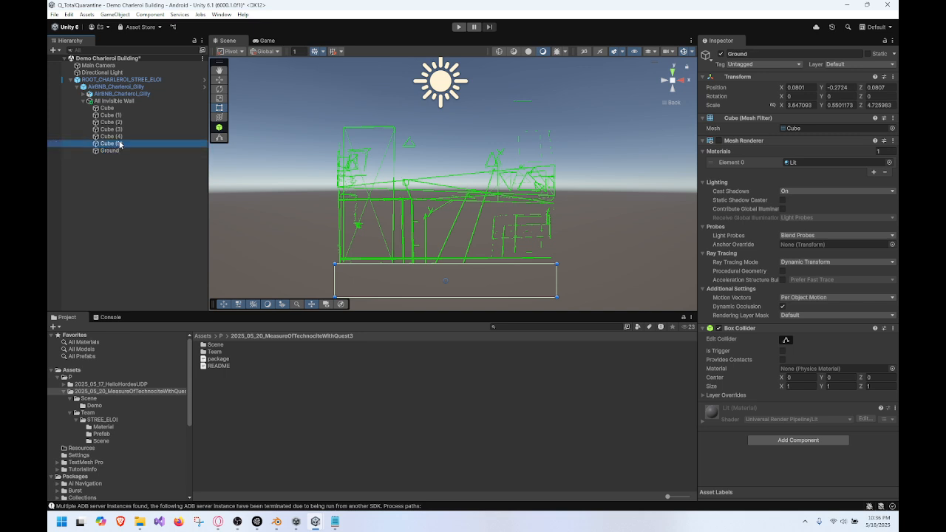
key(F2)
text(Ceilin)
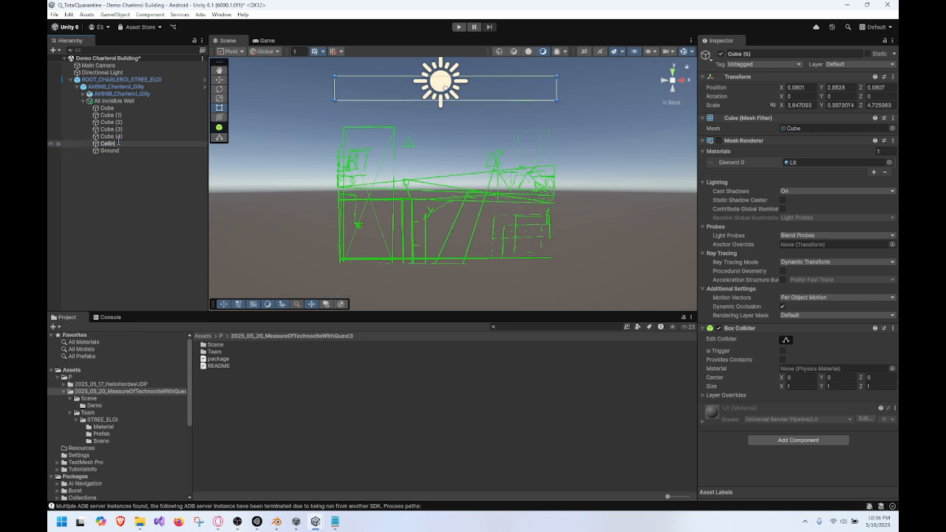
text(g)
key(Return)
Step: Rename the five remaining cubes, Cube to Cube (4), as Wall all at once
click(107, 108)
shift+click(111, 136)
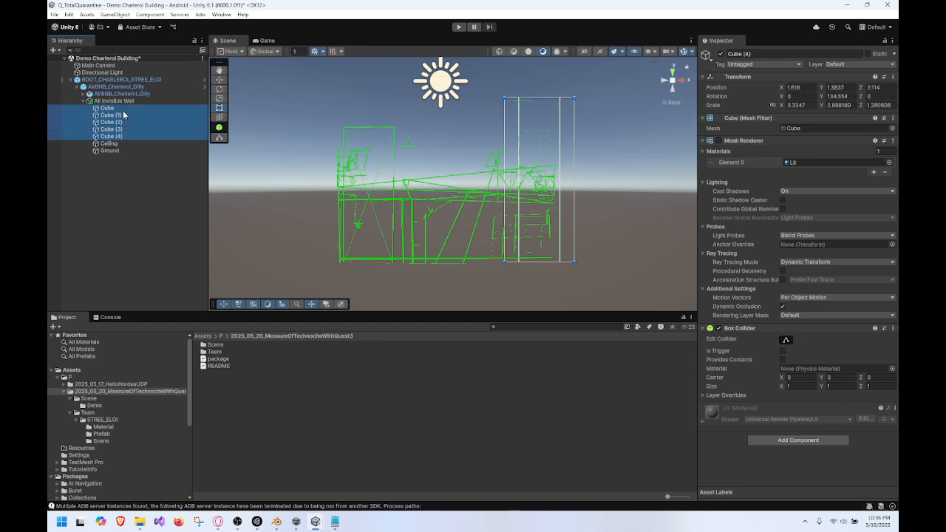
click(763, 53)
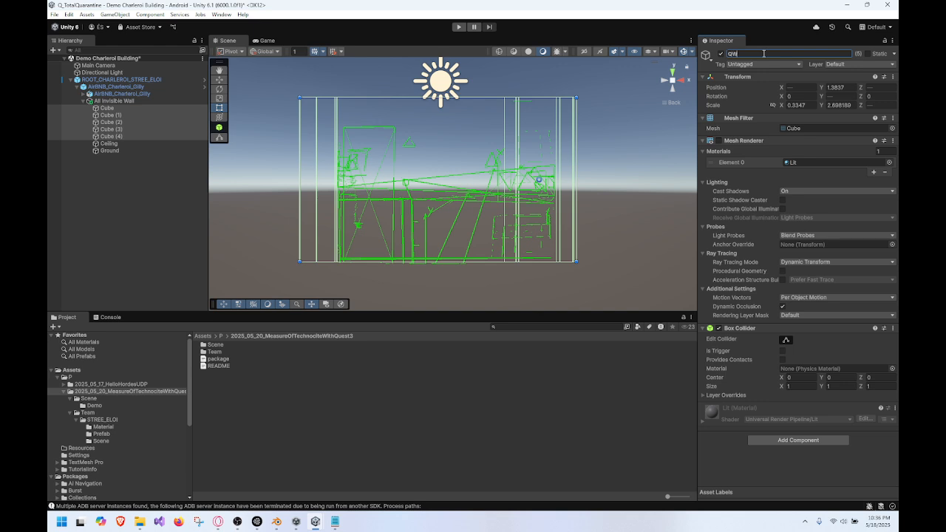
key(Return)
Step: Apply all overrides of ROOT_CHARLEROI_STREE_ELOI to its prefab and open that prefab for editing
click(145, 101)
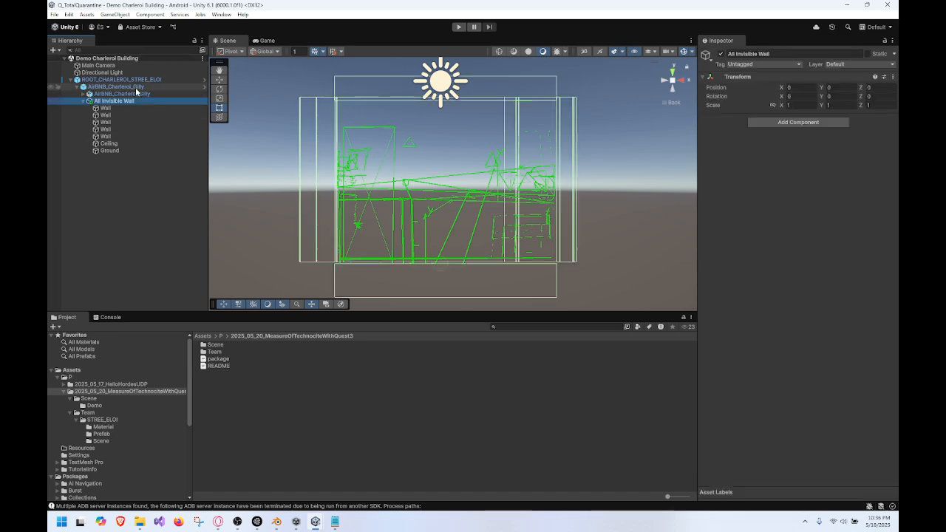
click(179, 87)
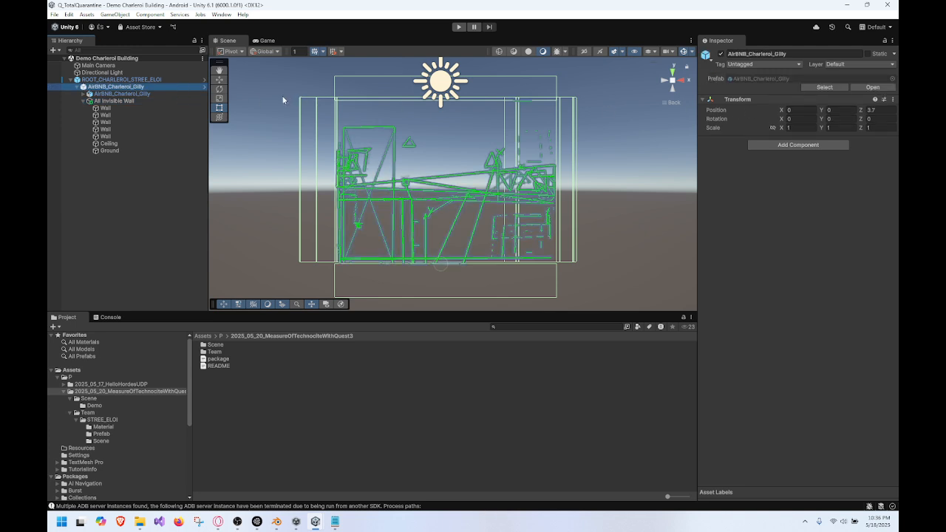
click(195, 80)
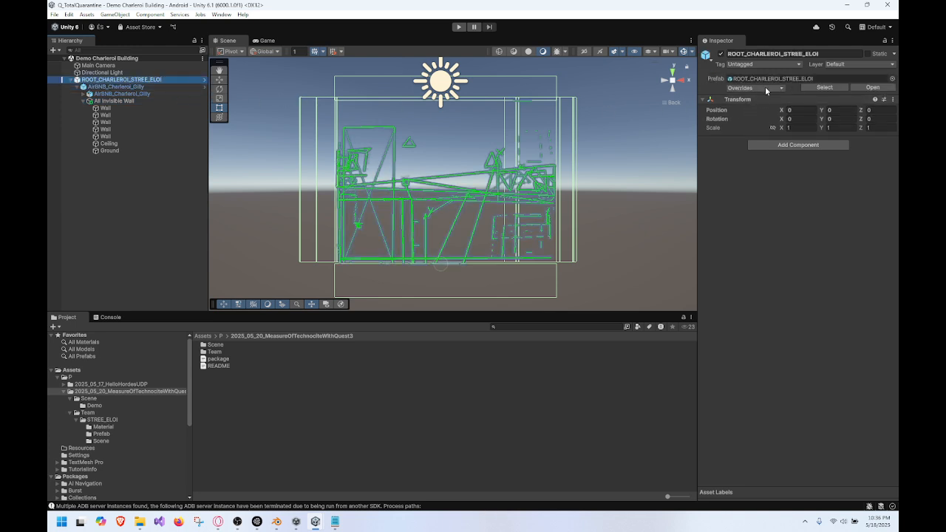
click(766, 89)
click(830, 151)
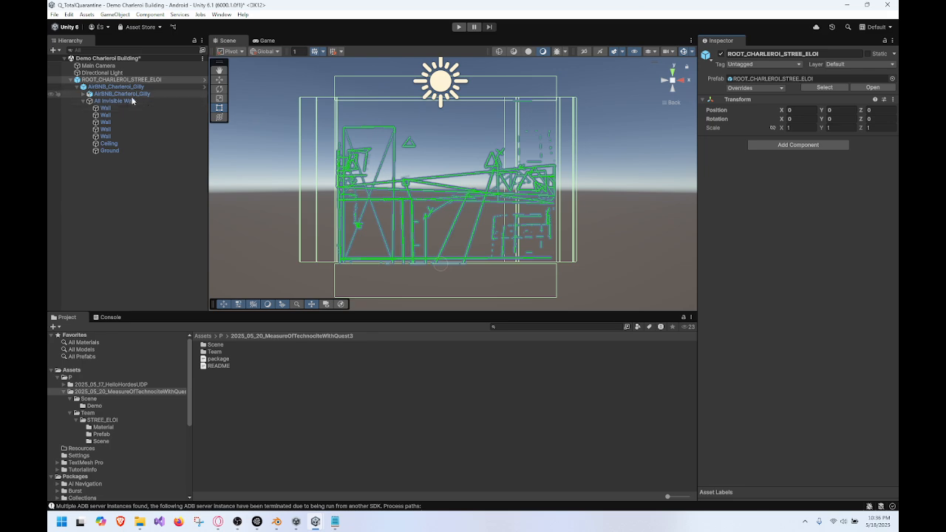
click(204, 79)
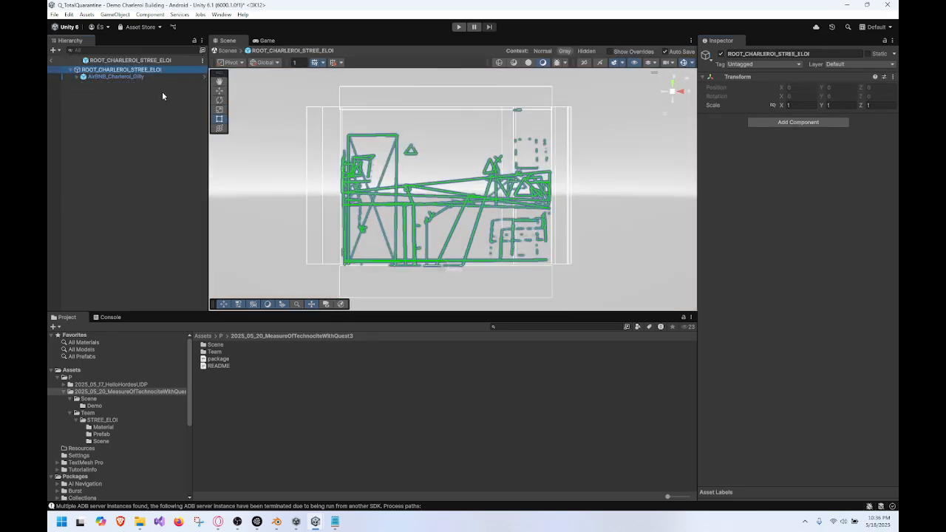
Step: Check that the nested AirBNB_Charleroi_Gilly prefab contains the invisible walls, ceiling and ground, and return to the Demo Charleroi Building scene
click(76, 76)
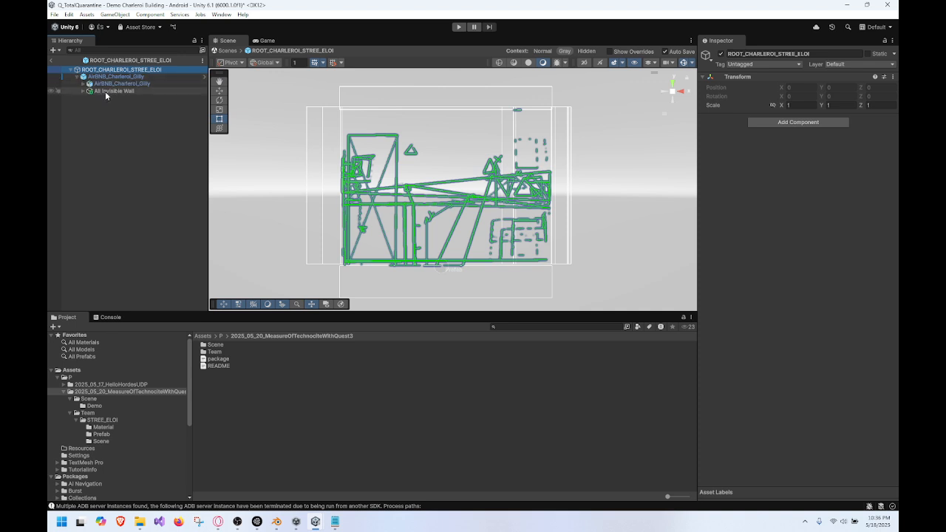
click(111, 91)
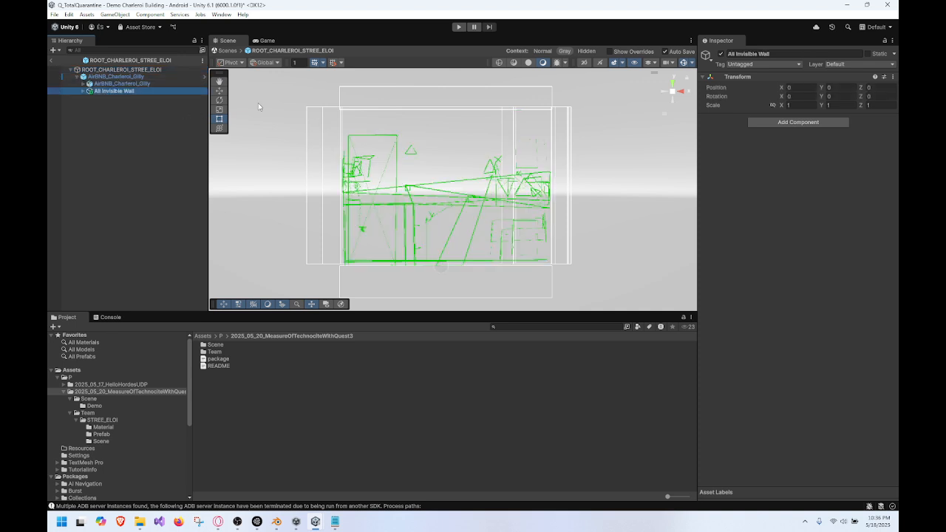
click(148, 76)
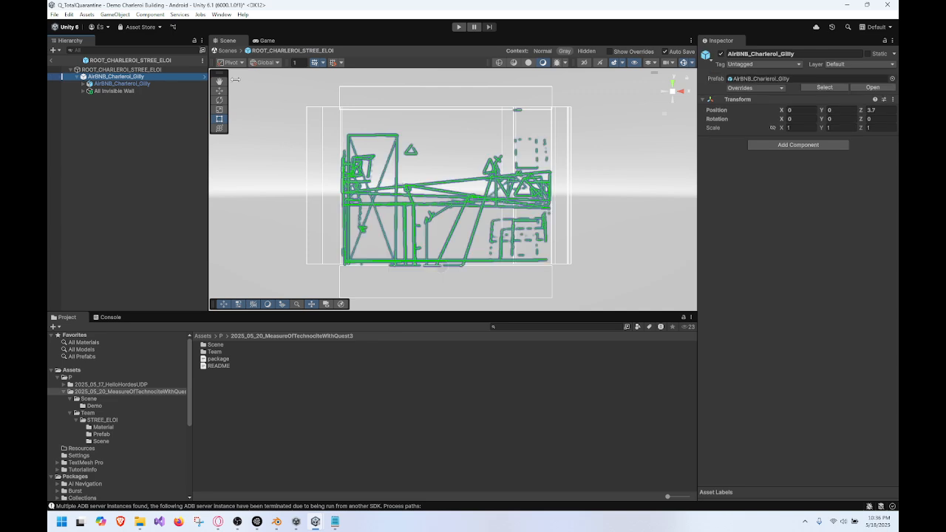
click(766, 88)
click(820, 142)
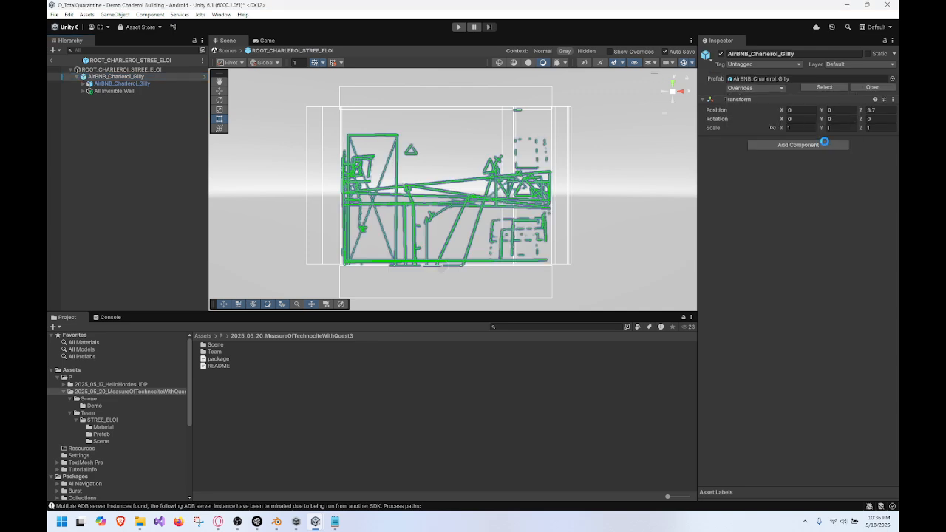
click(204, 77)
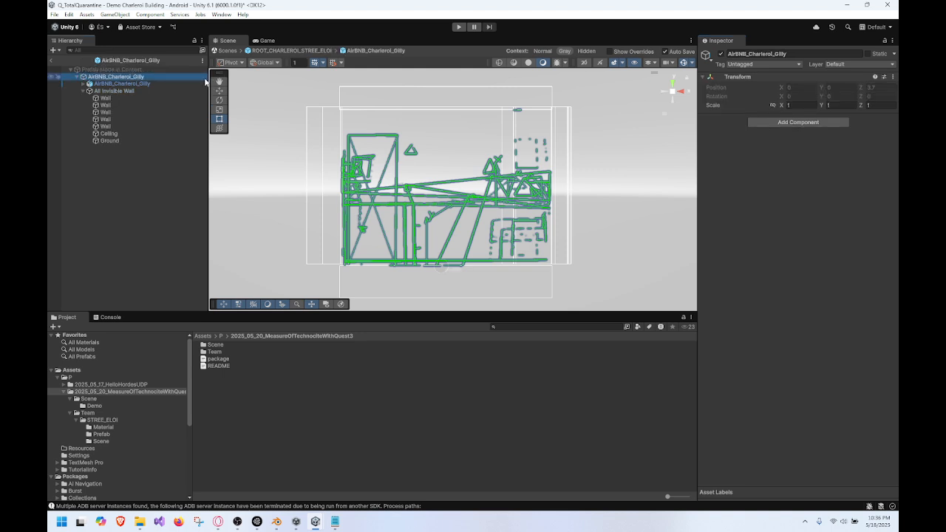
click(105, 98)
click(110, 90)
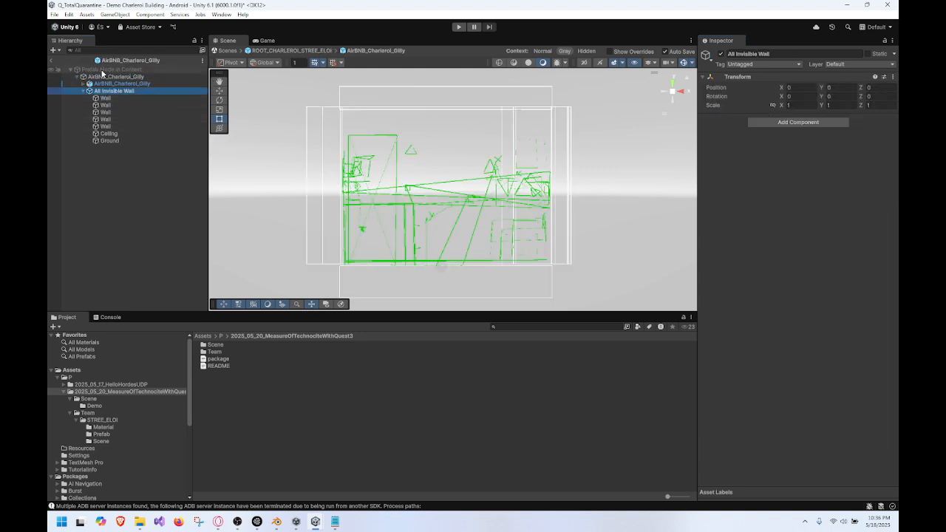
click(53, 61)
click(52, 61)
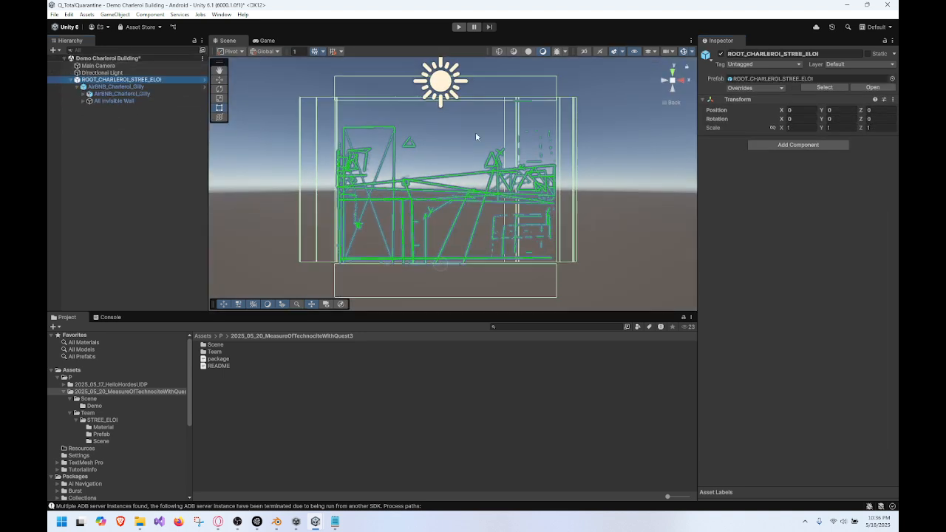
alt+drag(630, 168, 436, 204)
scroll(436, 204, down, 2)
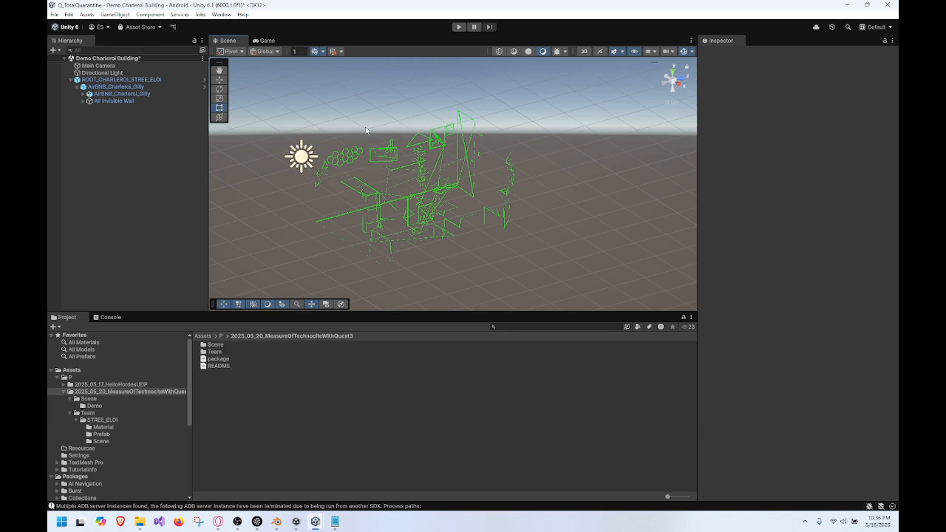
Step: Switch to the LTS_TotalQuarantine project, clear its console, and launch Fork to show the measurement repository's local changes
key(alt+Tab)
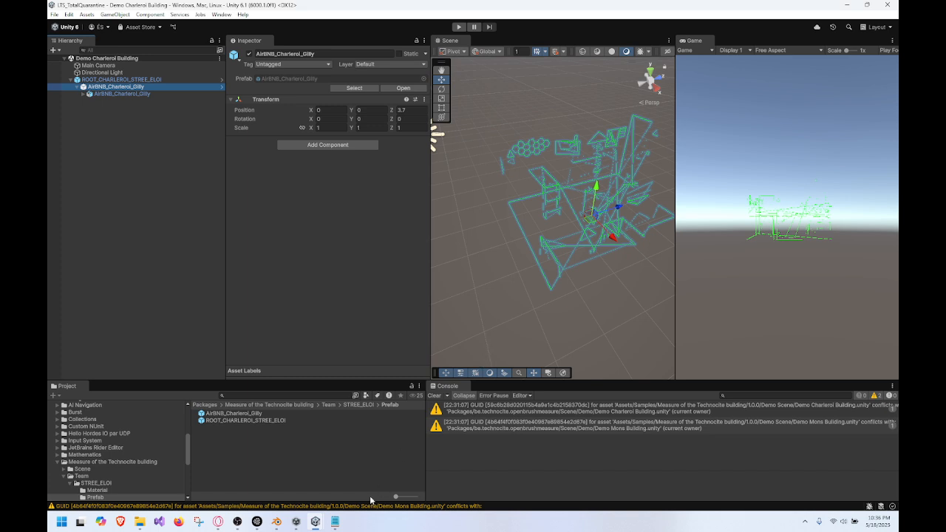
key(super)
text(fork)
key(Return)
click(435, 395)
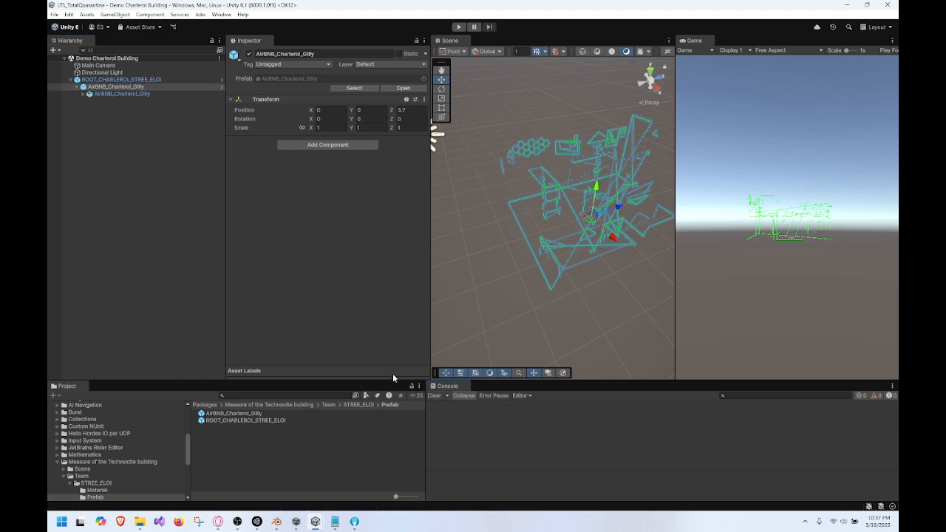
click(355, 521)
click(147, 102)
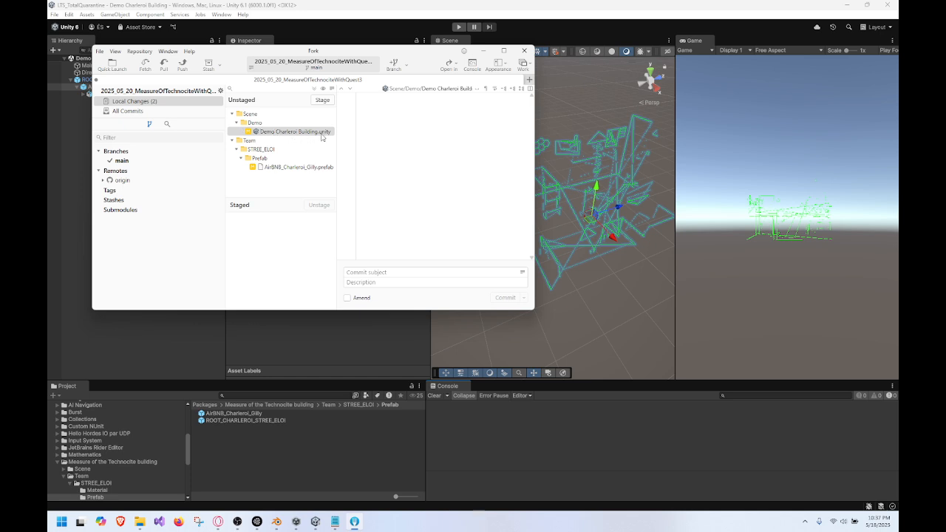
Step: Discard the local changes to Demo Charleroi Building.unity
right_click(307, 133)
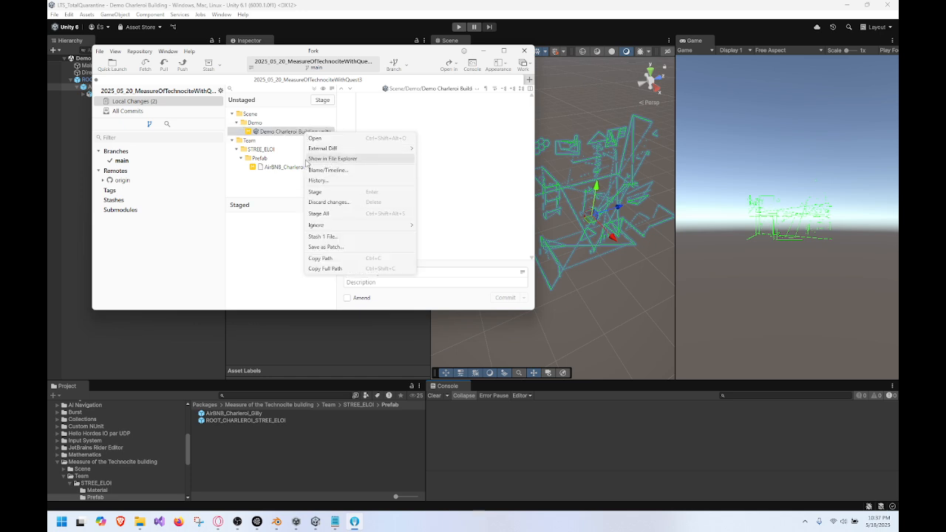
click(328, 202)
click(378, 191)
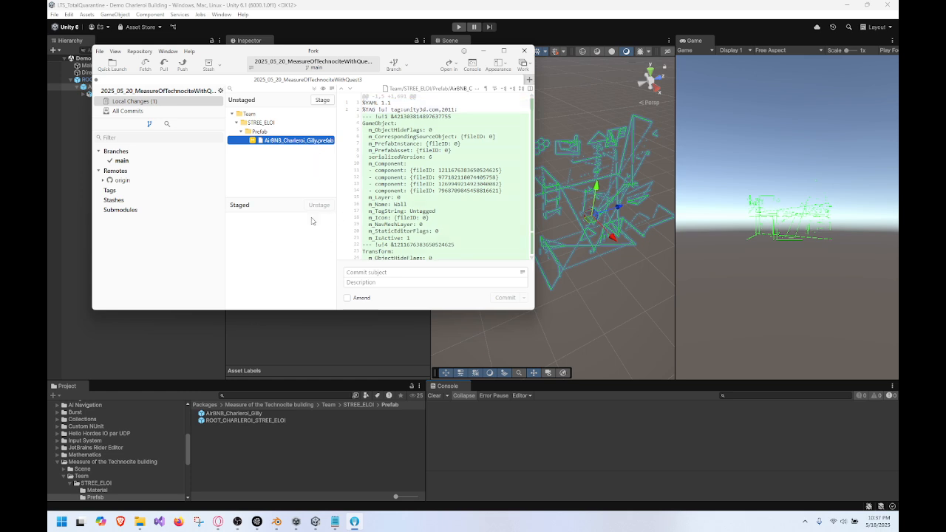
Step: Stage AirBNB_Charleroi_Gilly.prefab and commit it with the subject "Save invisible wall in the room airbnb"
click(384, 272)
text(Save invisible wall in the ro)
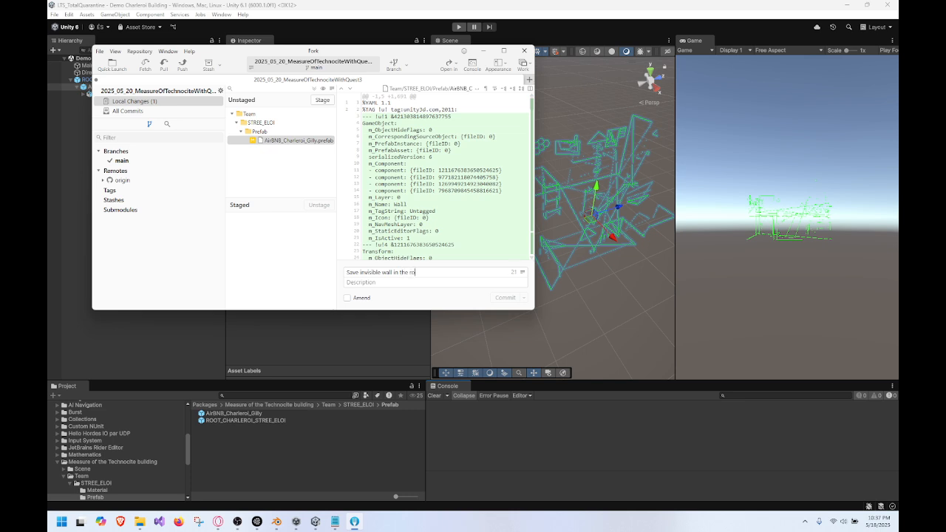
text(bn)
click(321, 101)
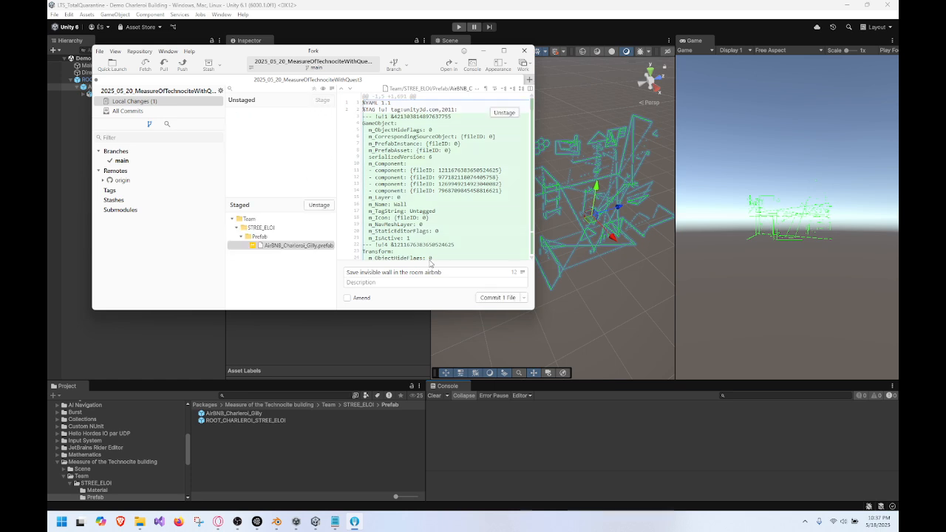
click(499, 298)
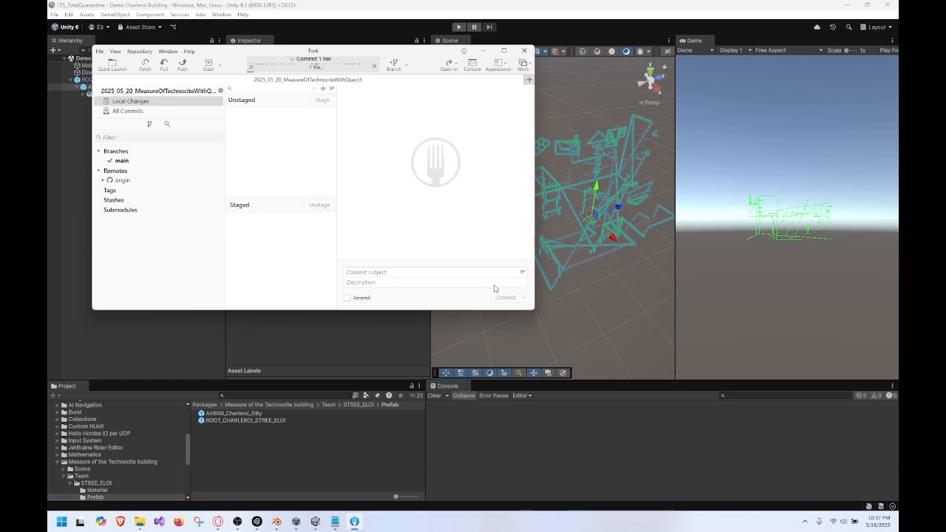
Step: Pull the main branch from origin and push the new commit
click(164, 65)
click(373, 215)
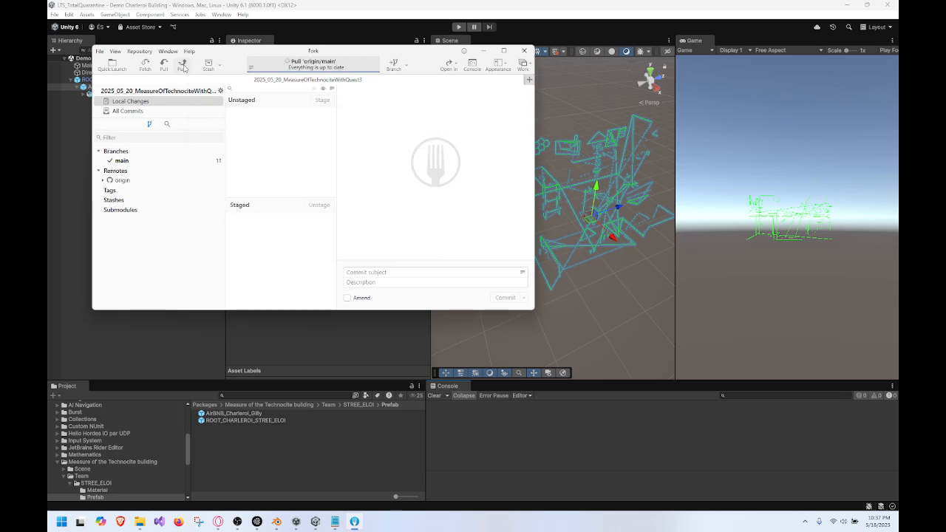
click(183, 65)
click(368, 209)
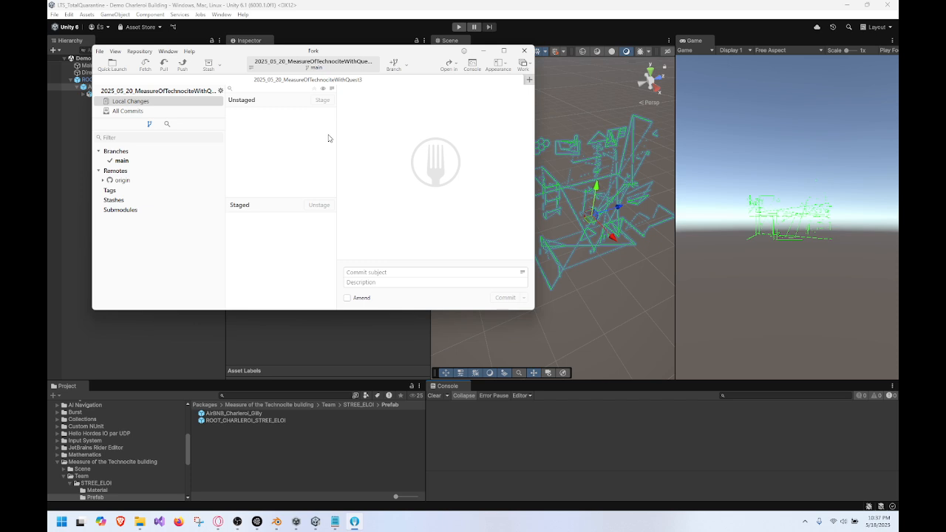
Step: Switch to the LTS_TotalQuarantine Unity project and inspect the Charleroi root object and its nested prefab
click(61, 148)
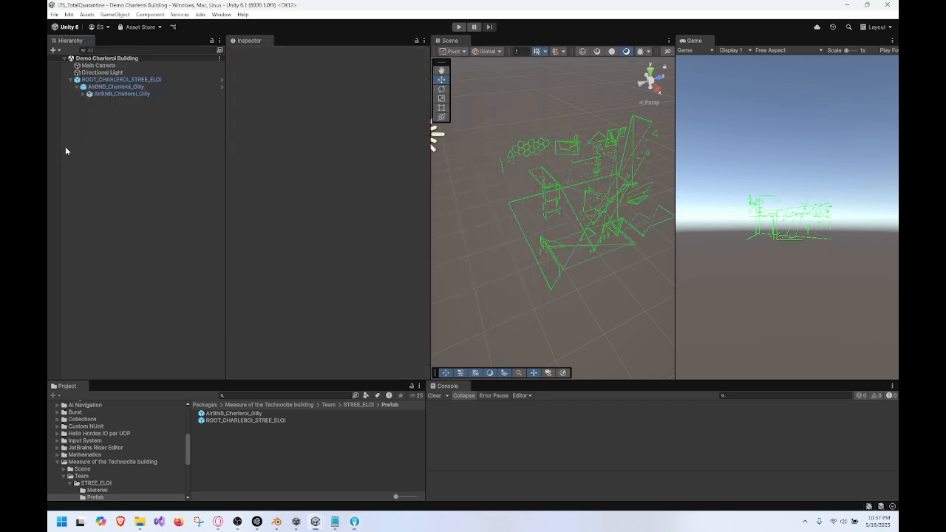
click(142, 87)
click(137, 79)
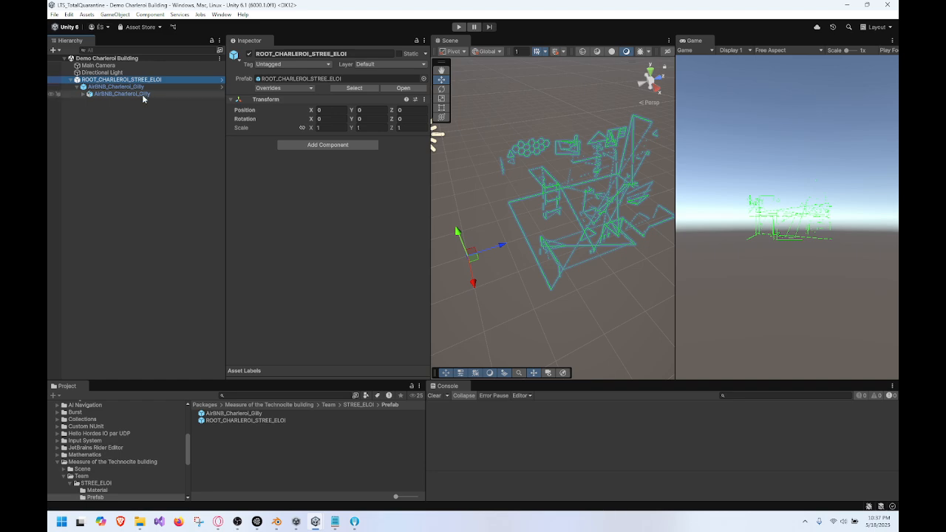
Step: Switch to the Q_TotalQuarantine project and reload the externally modified Demo Charleroi Building scene
mouse_move(315, 521)
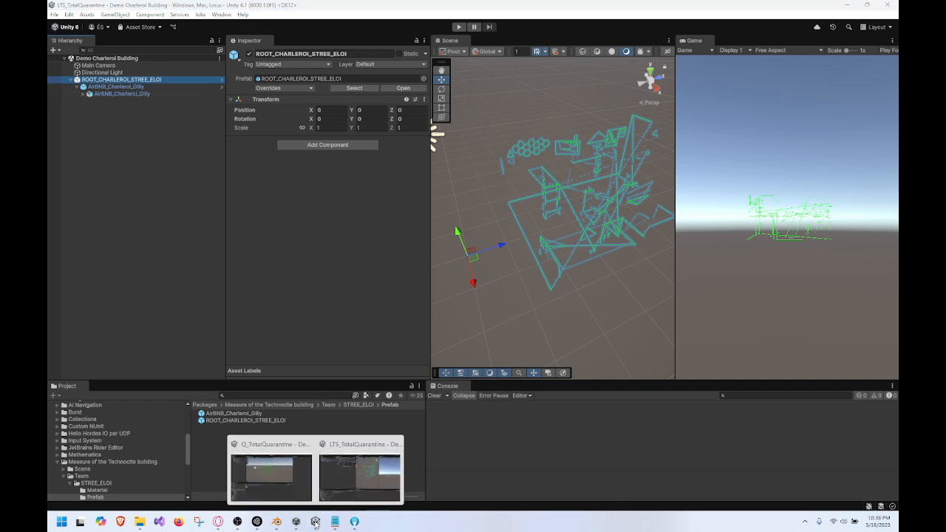
mouse_move(292, 494)
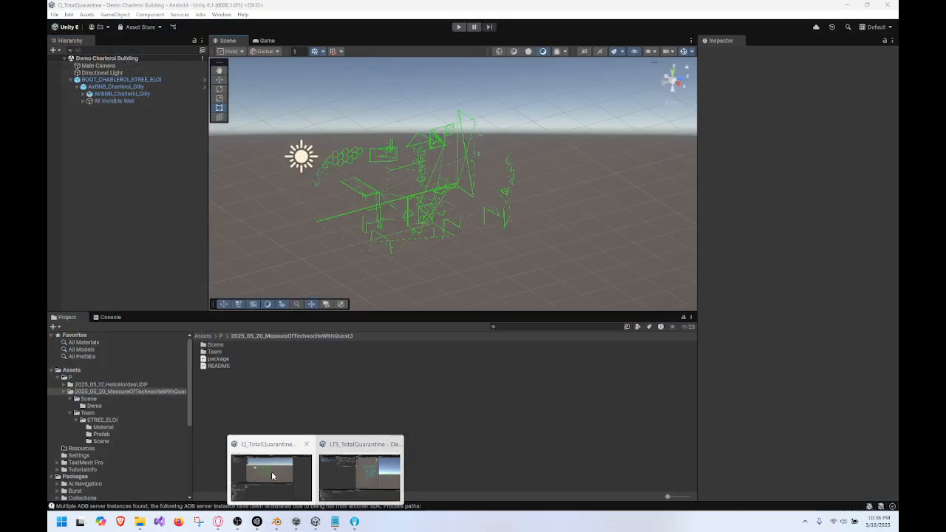
mouse_move(330, 477)
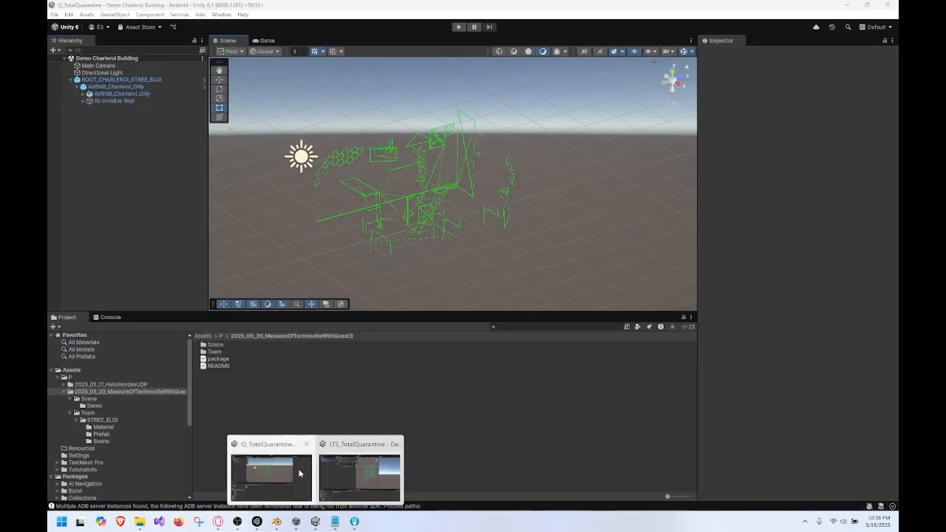
click(271, 477)
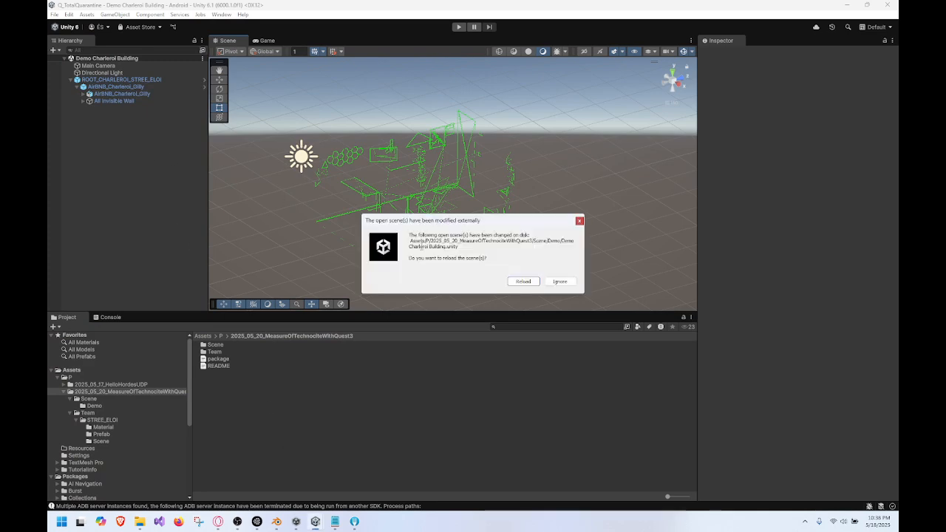
click(523, 282)
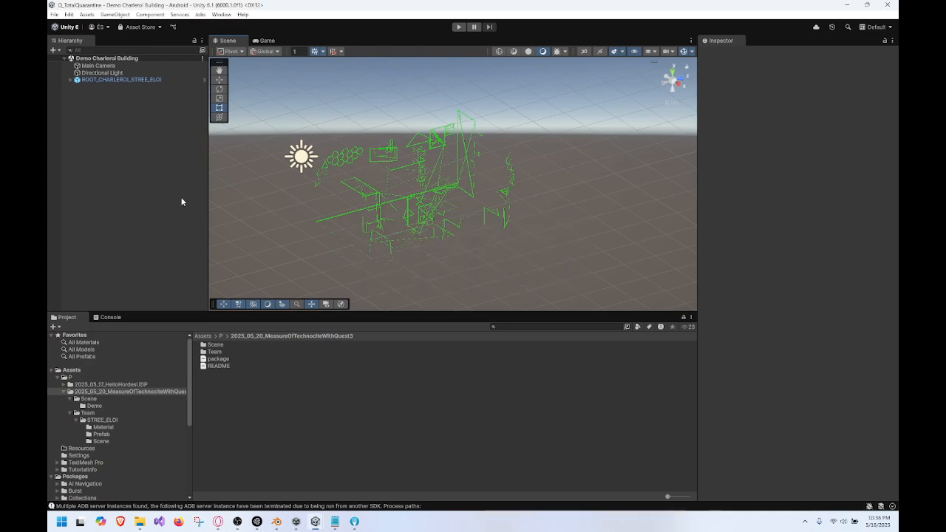
Step: Expand the Charleroi root object down to All Invisible Wall and check its walls, ceiling and ground in the scene
click(71, 79)
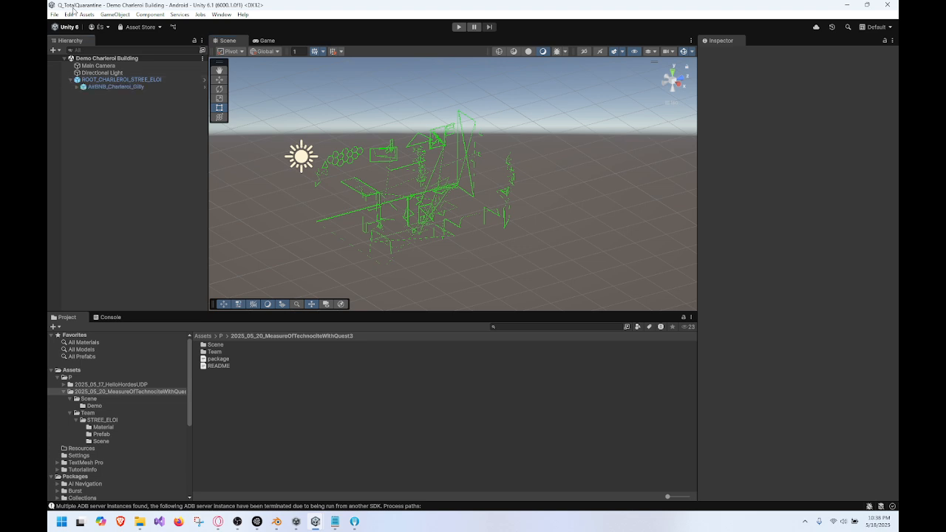
click(75, 87)
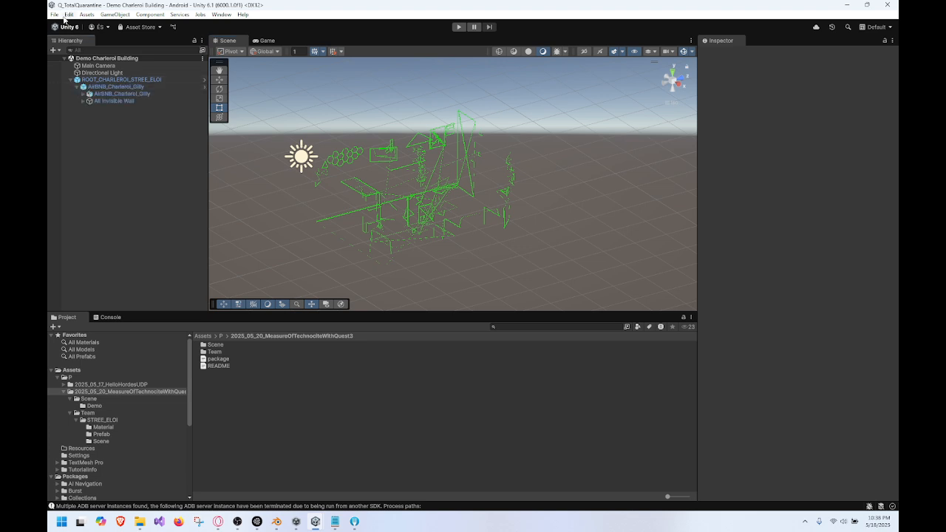
click(83, 101)
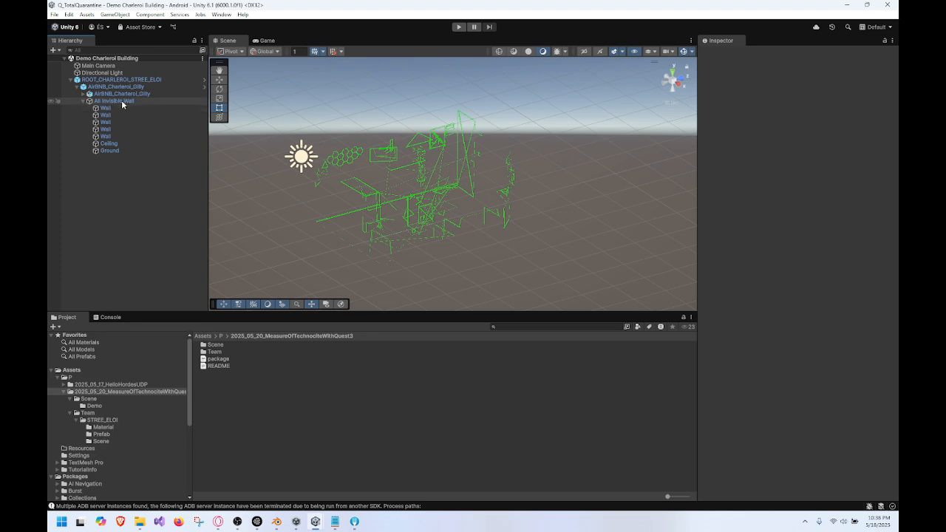
click(135, 79)
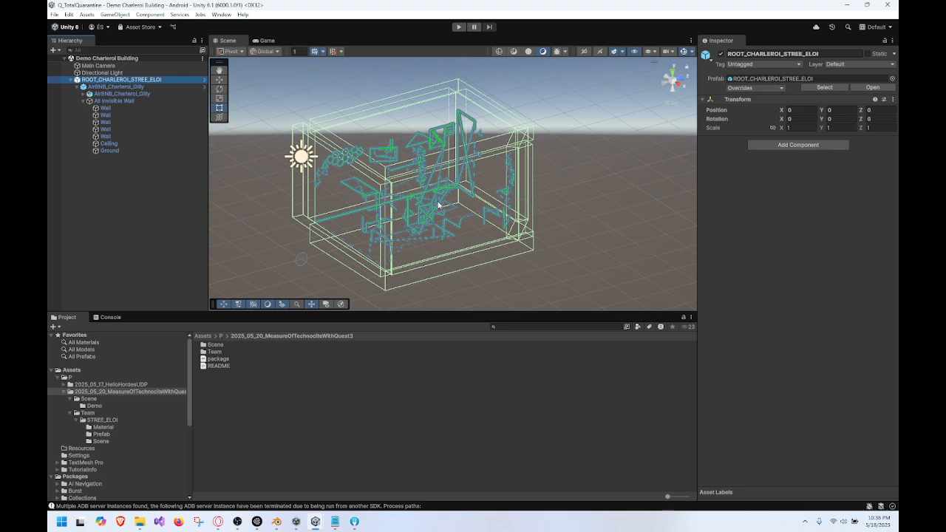
click(611, 194)
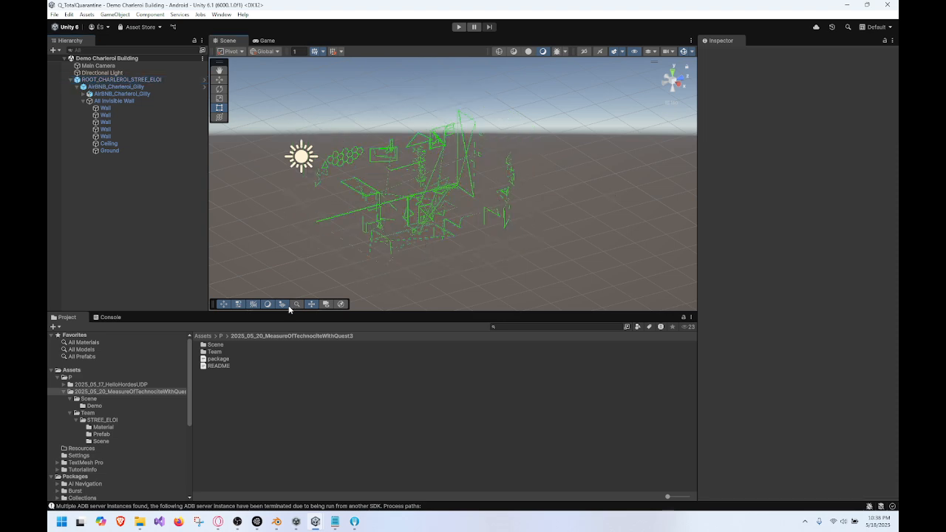
Step: Switch to the LTS_TotalQuarantine project and update the Measure of the Technocite building package in Package Manager
key(alt+Tab)
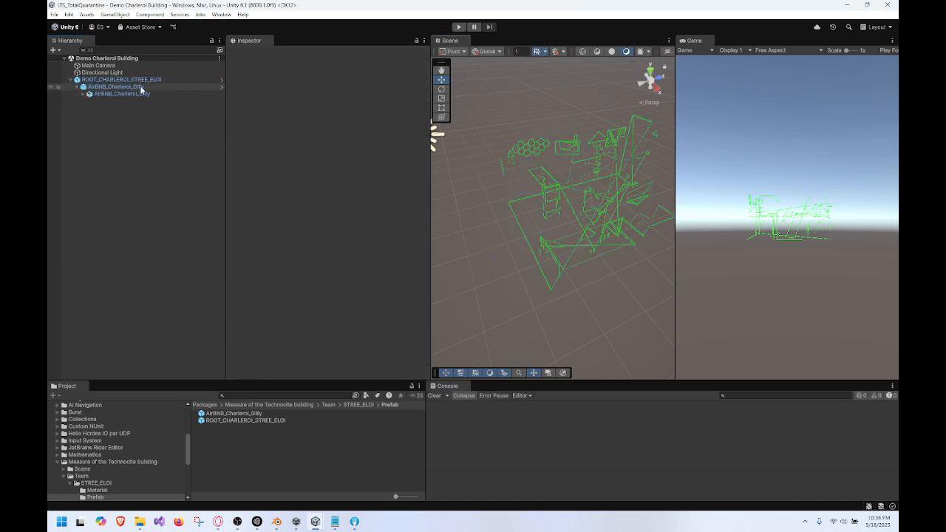
click(219, 15)
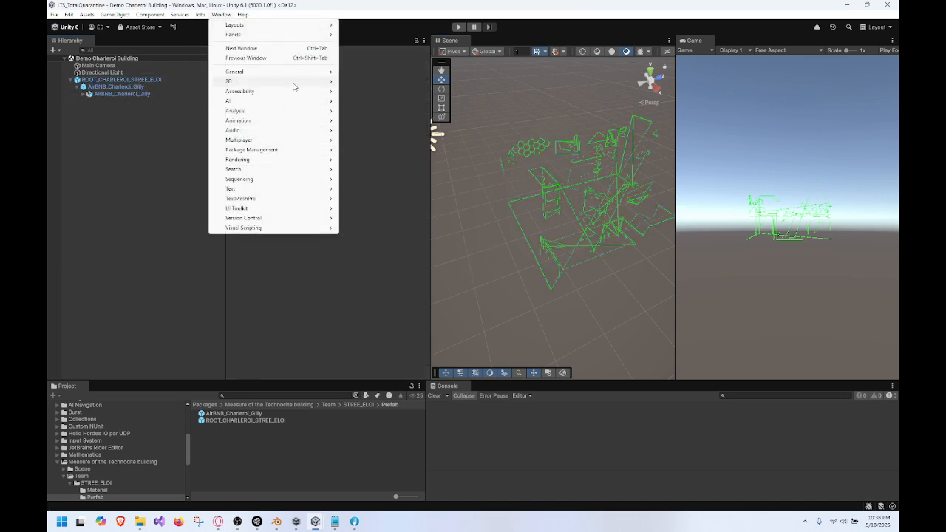
mouse_move(300, 151)
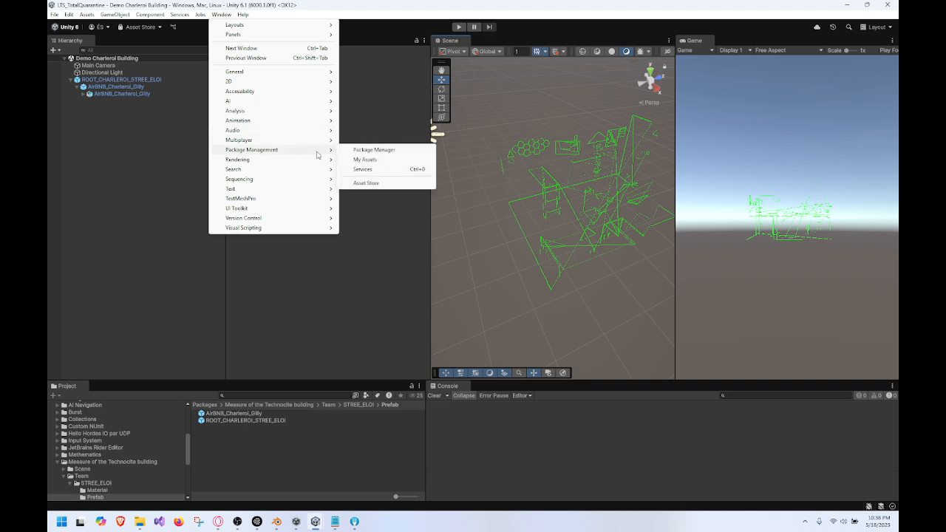
click(384, 150)
click(407, 342)
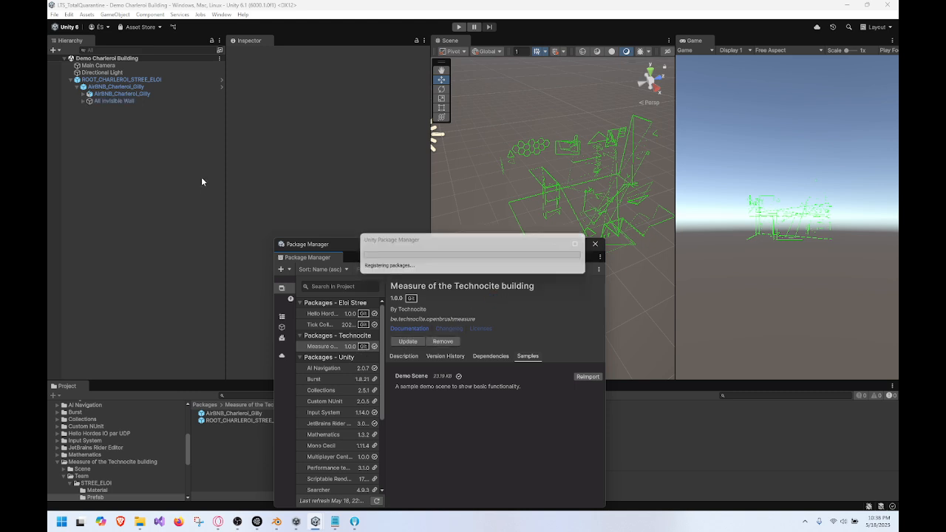
Step: Check the imported All Invisible Wall object in the scene and close Package Manager
click(104, 102)
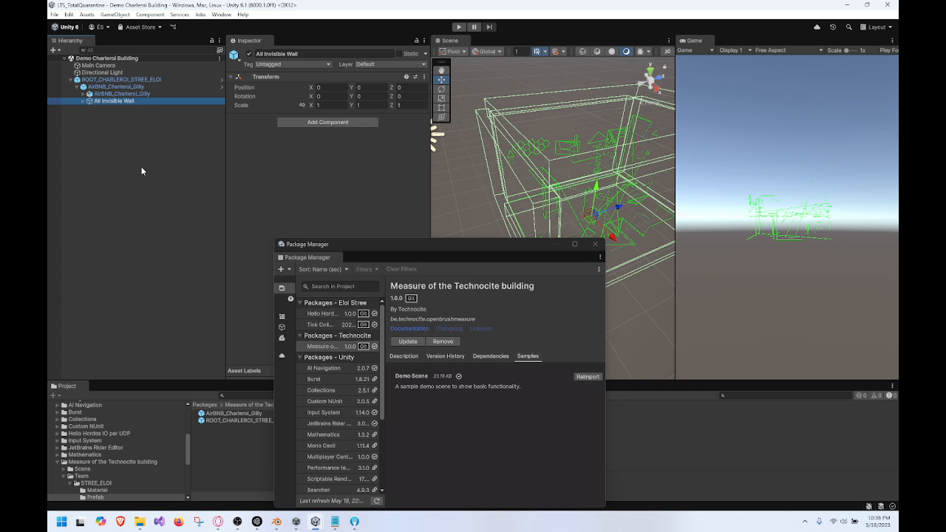
click(594, 244)
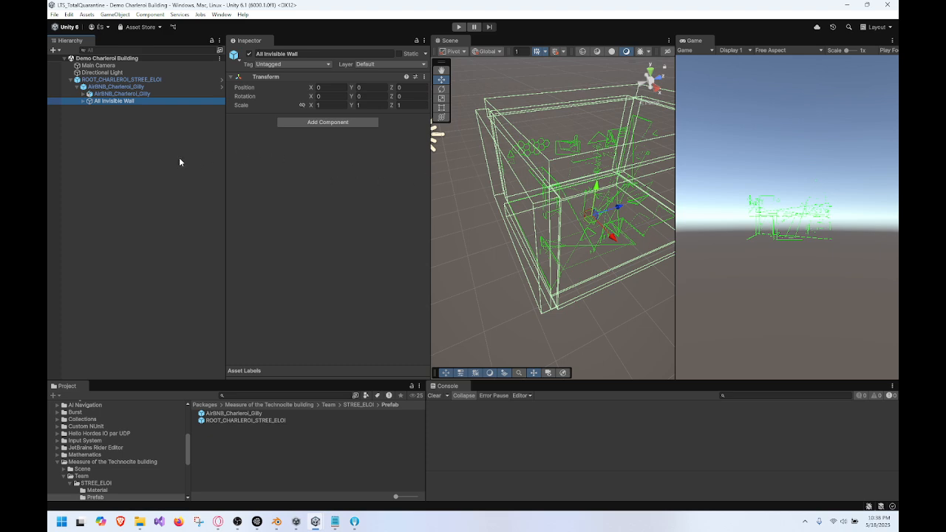
click(151, 134)
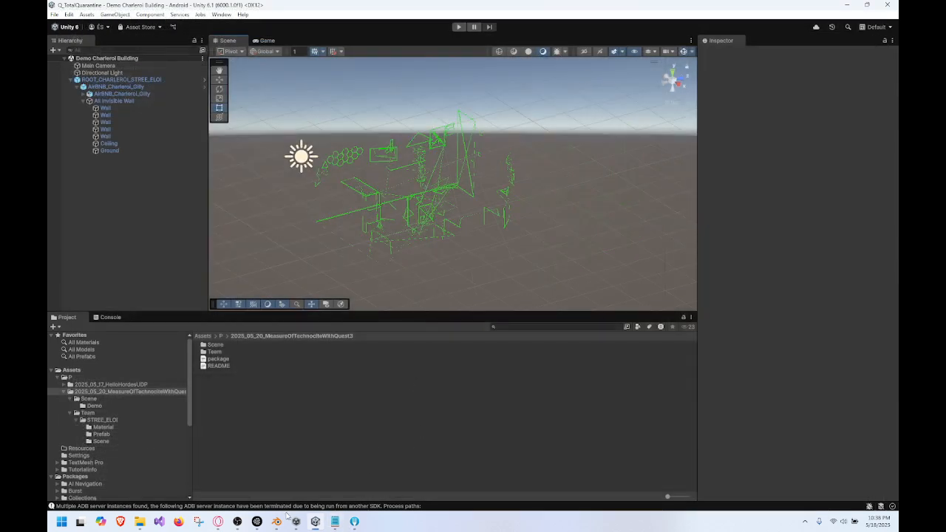
Step: Switch to SideQuest and browse the Open Brush Exports folder on the Quest 3
mouse_move(258, 516)
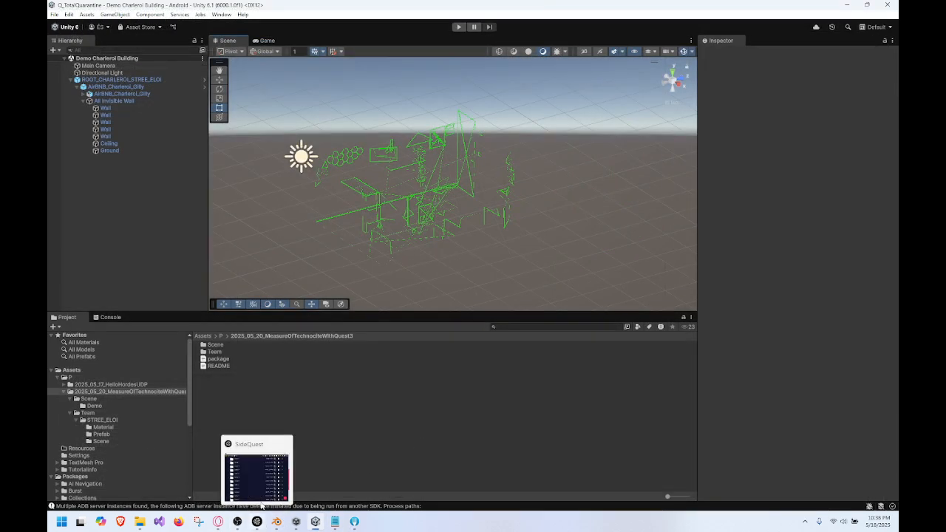
click(256, 475)
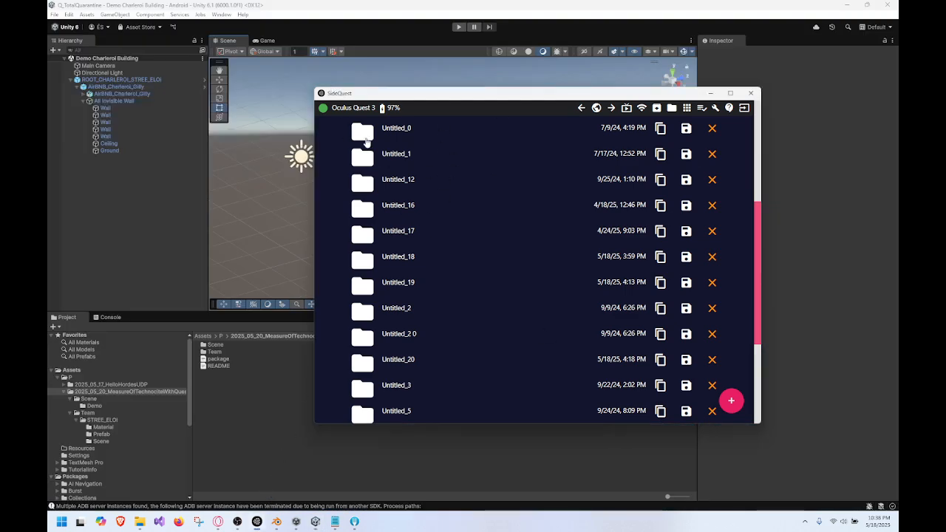
scroll(485, 192, up, 5)
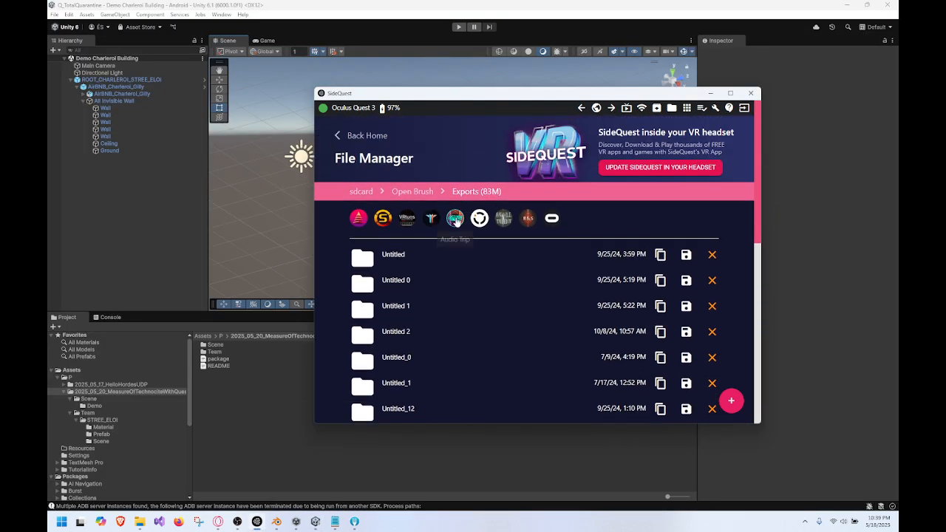